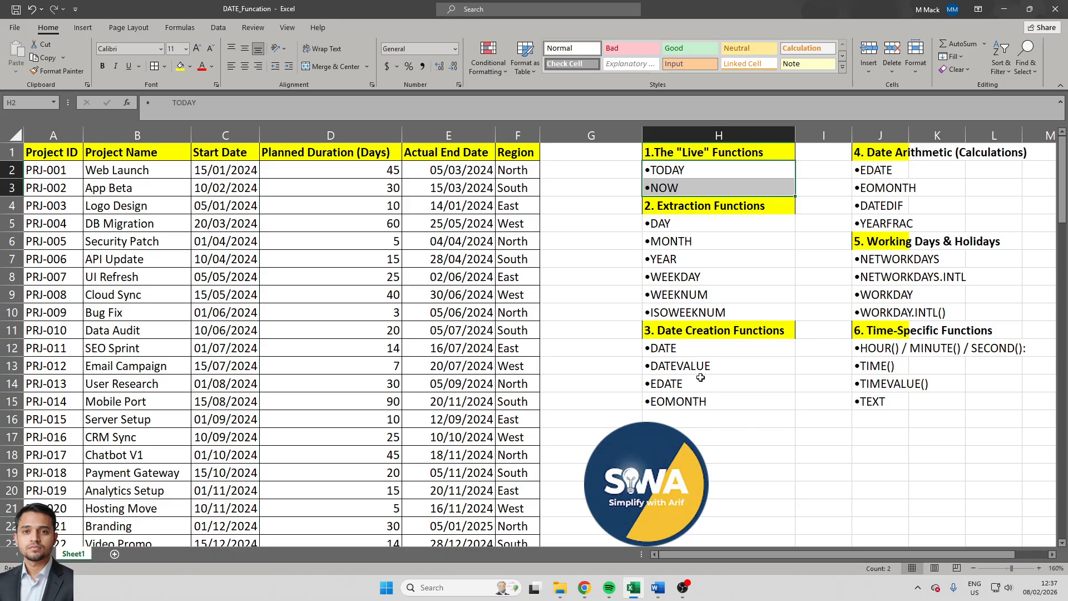
# - Enter the formula =TODAY() in cell I2, beside the TODAY label
pyautogui.press('Right')
pyautogui.press('Right')
pyautogui.press('Left')
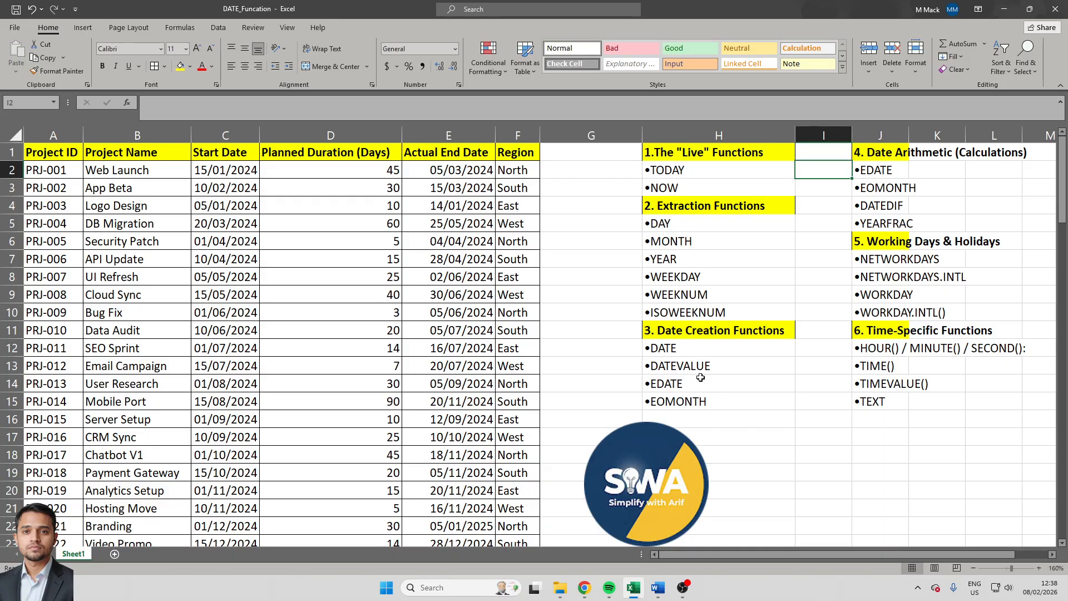
pyautogui.write('=today')
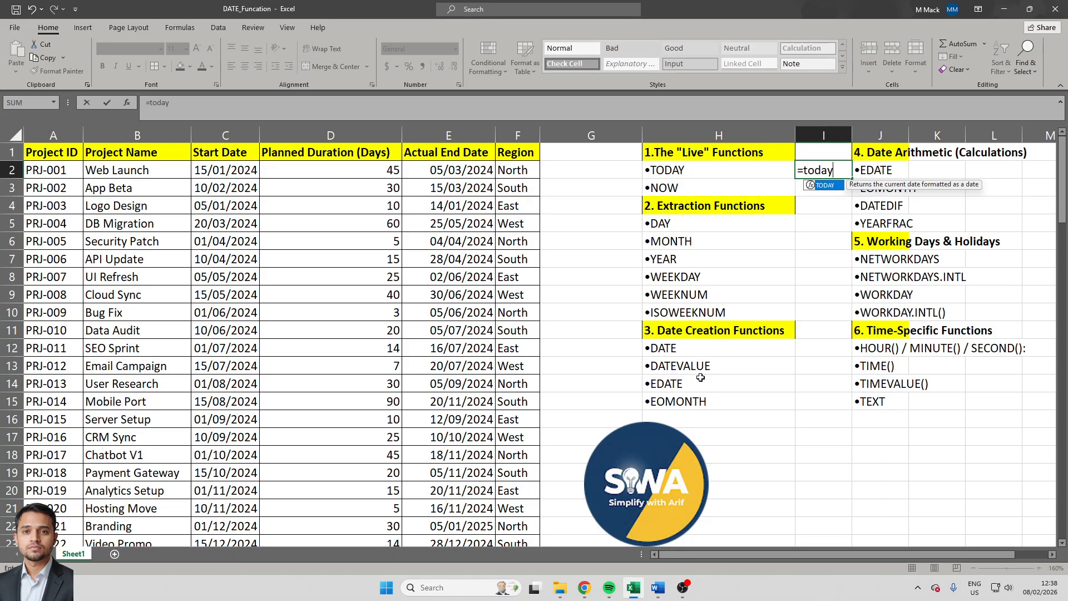
pyautogui.press('Tab')
pyautogui.write(')')
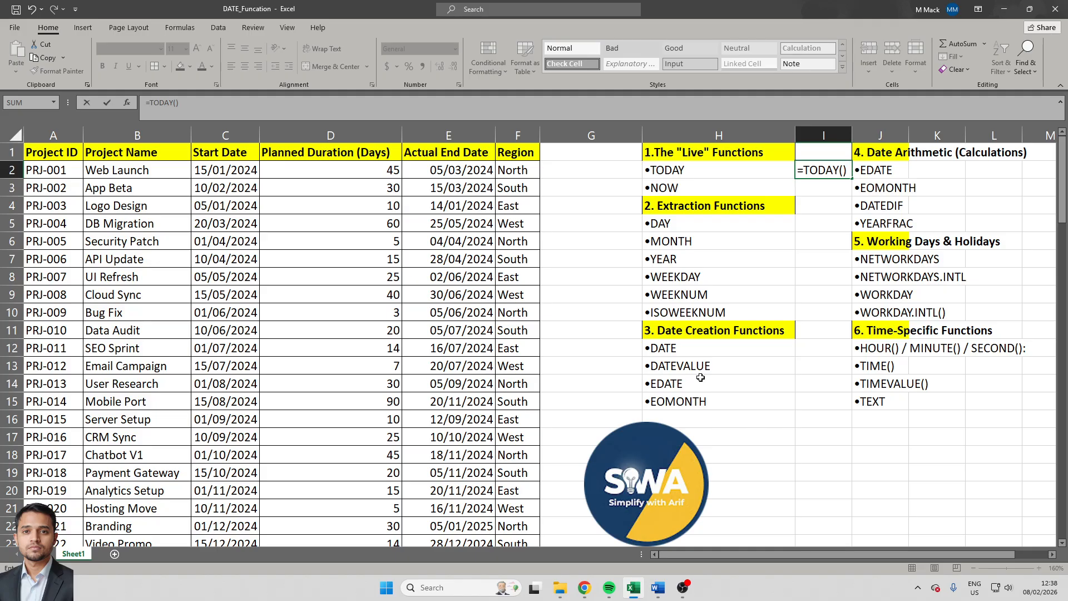
pyautogui.press('Return')
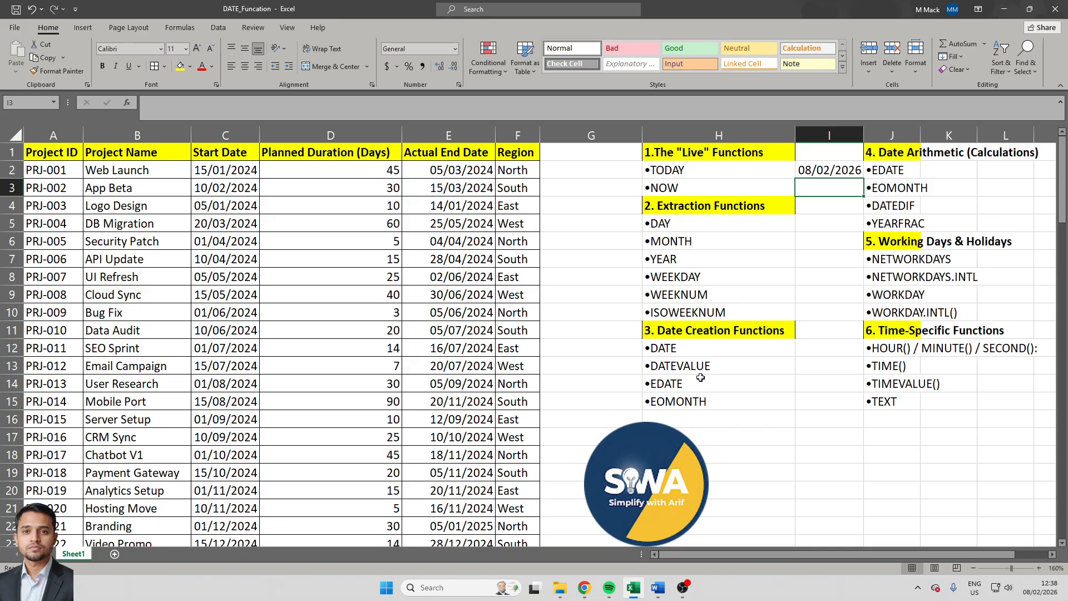
pyautogui.write('=')
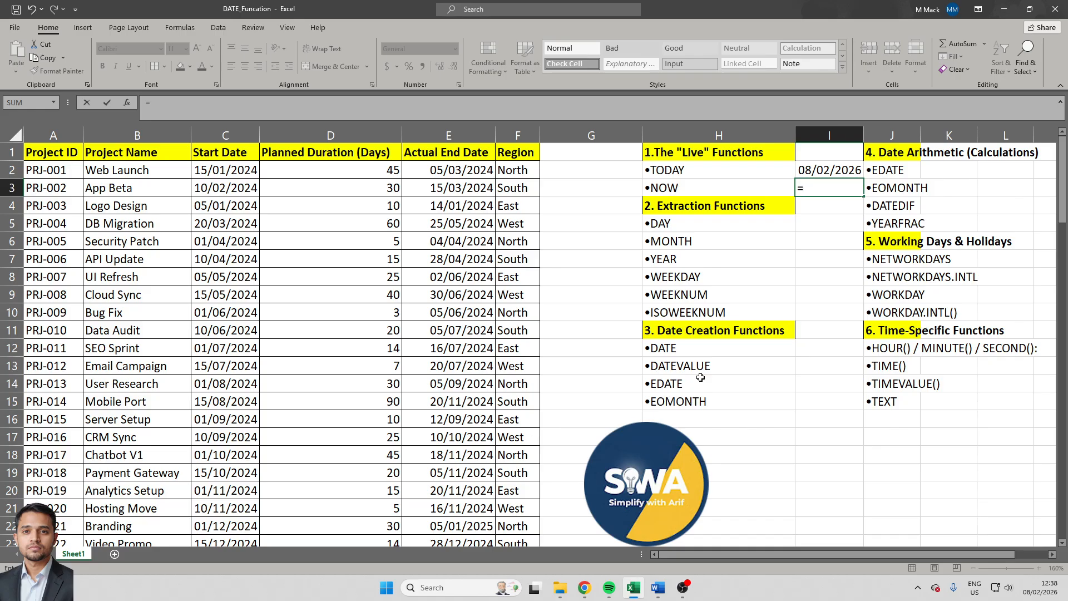
pyautogui.write('new')
pyautogui.press('Tab')
# - Enter the formula =NOW() in cell I3, beside the NOW label
pyautogui.press('Left')
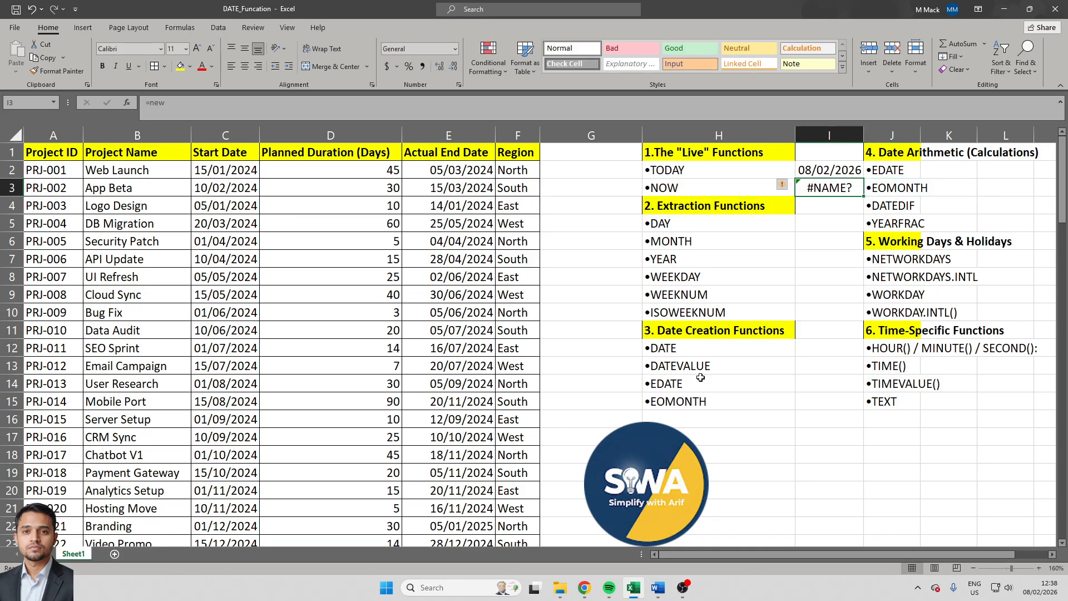
pyautogui.write('=now')
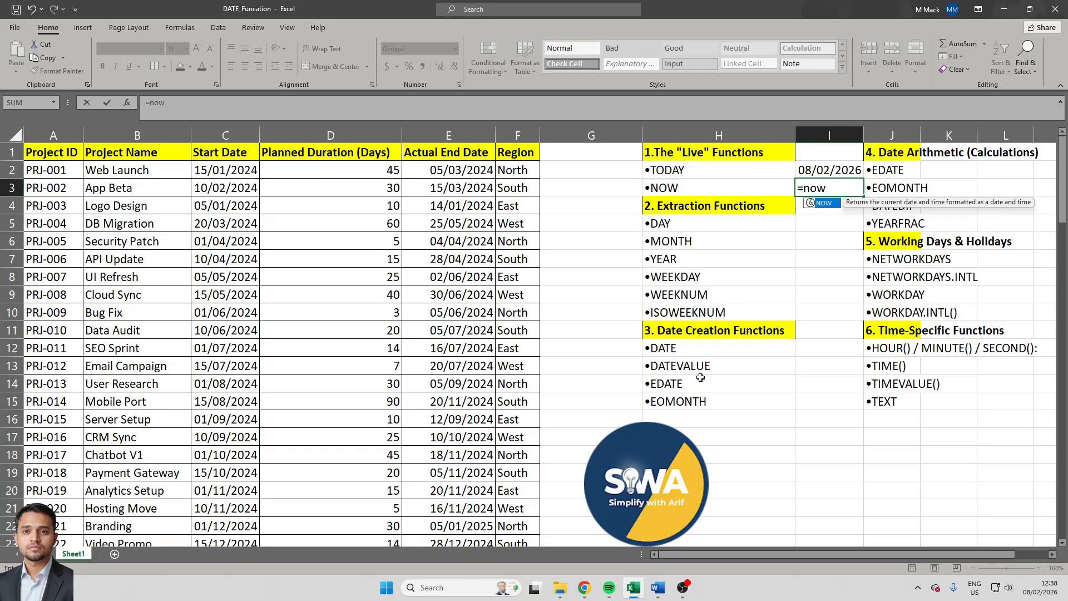
pyautogui.write('()')
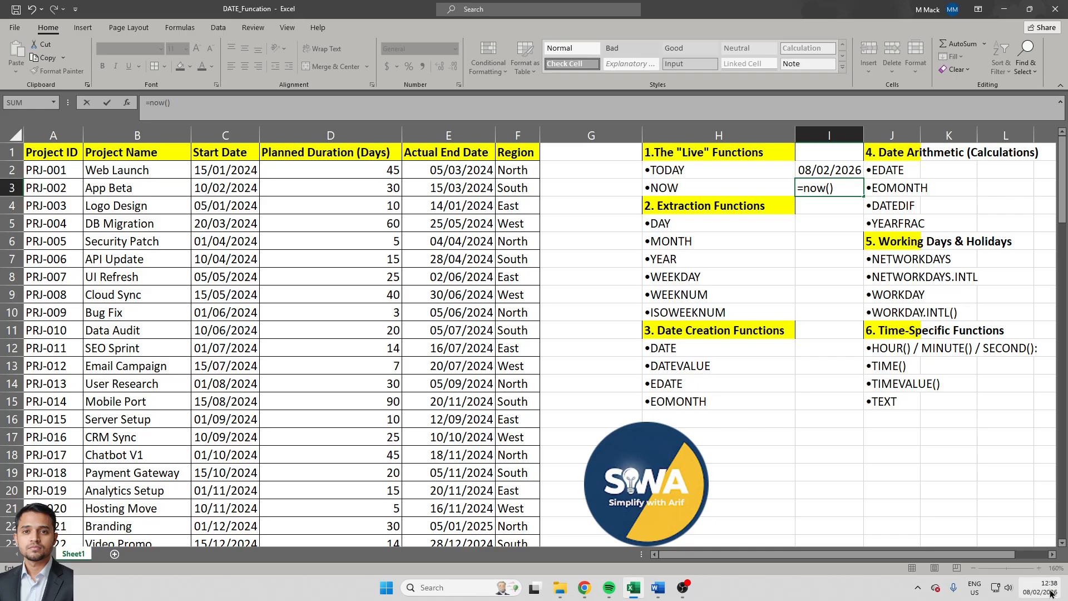
pyautogui.moveTo(1051, 593)
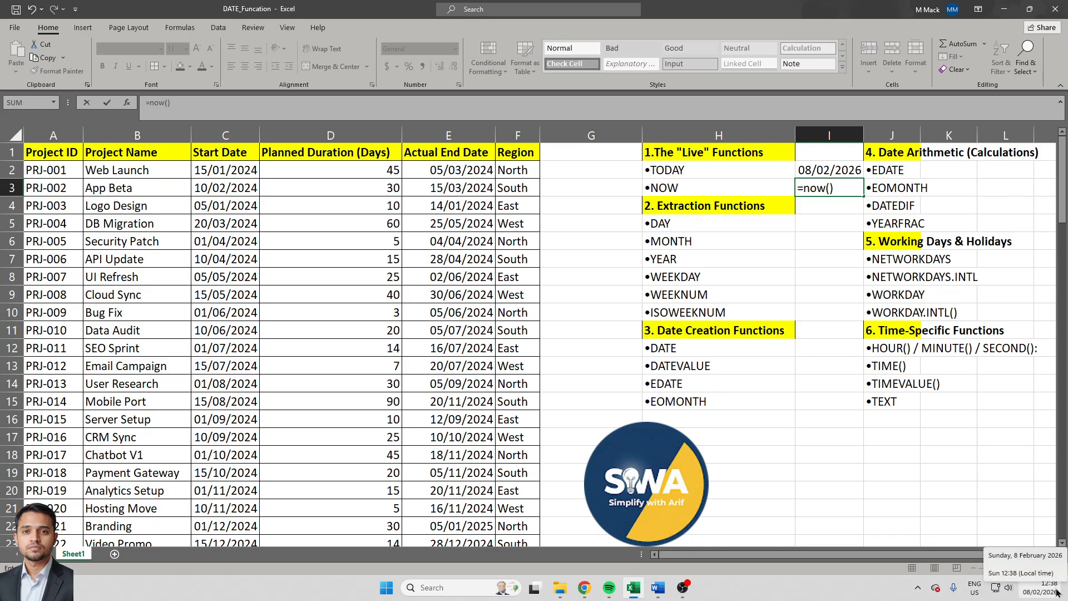
pyautogui.press('Return')
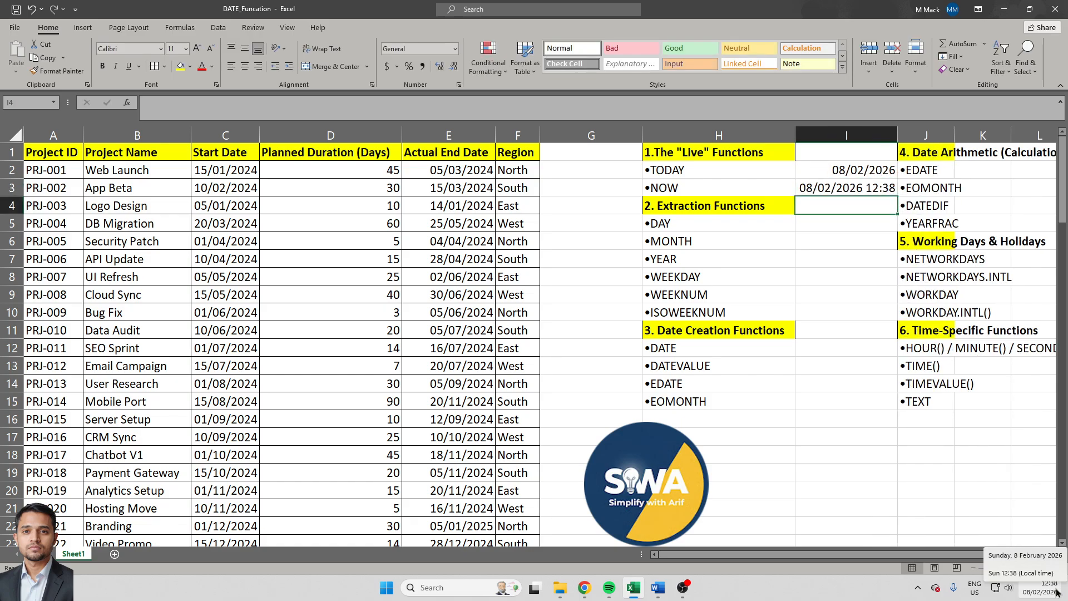
pyautogui.hscroll(3, 871, 469)
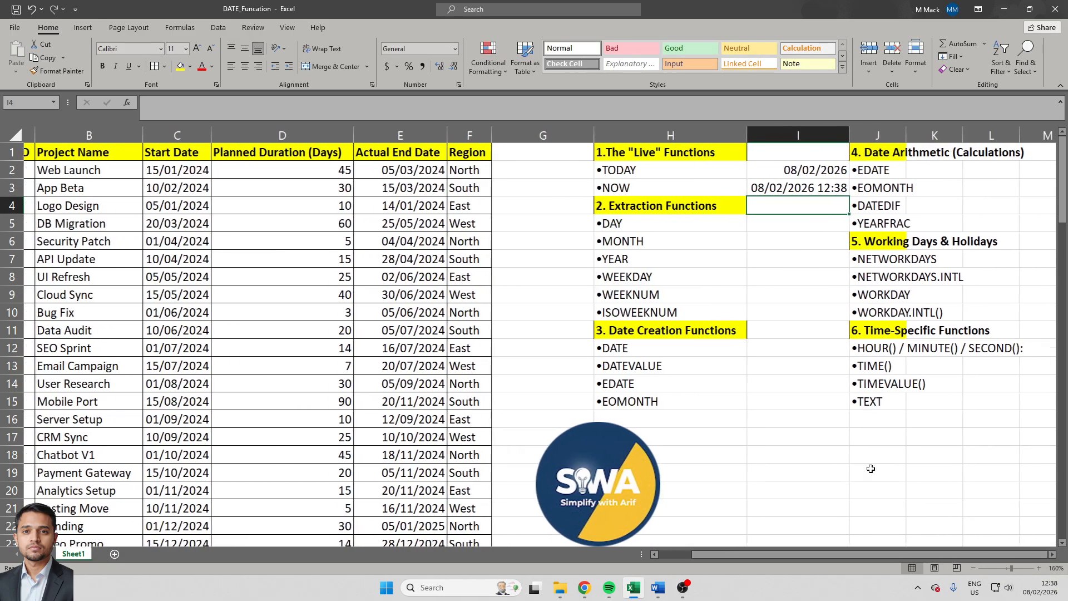
pyautogui.click(777, 219)
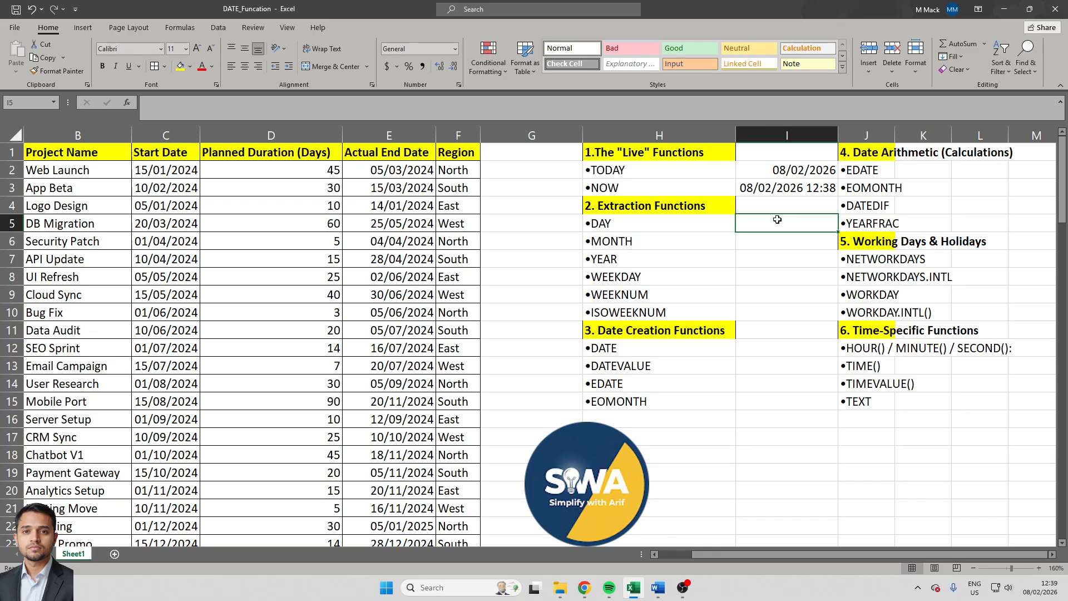
pyautogui.click(382, 246)
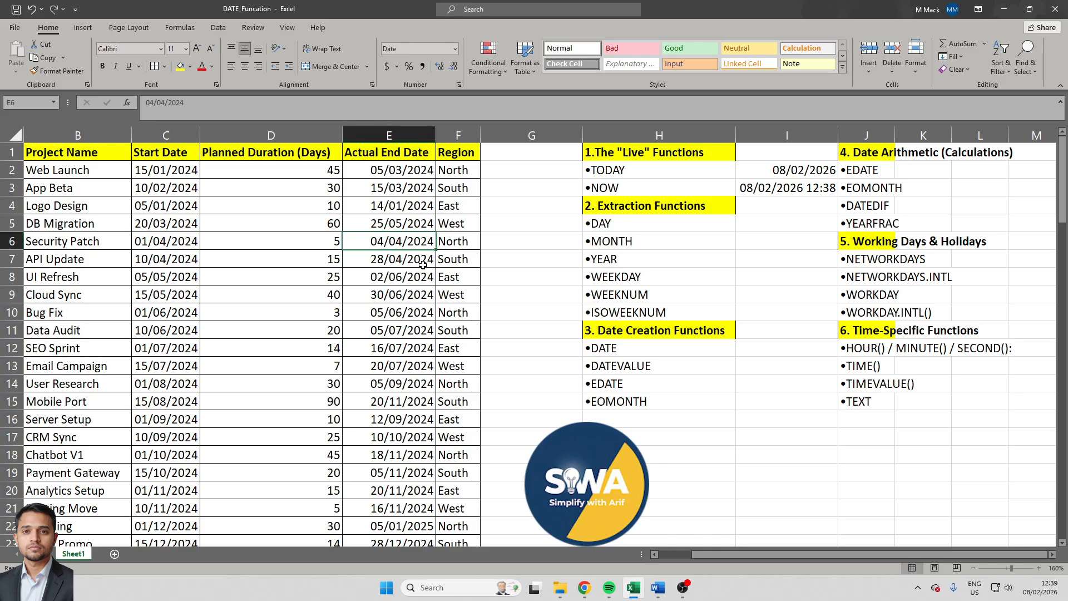
pyautogui.click(381, 277)
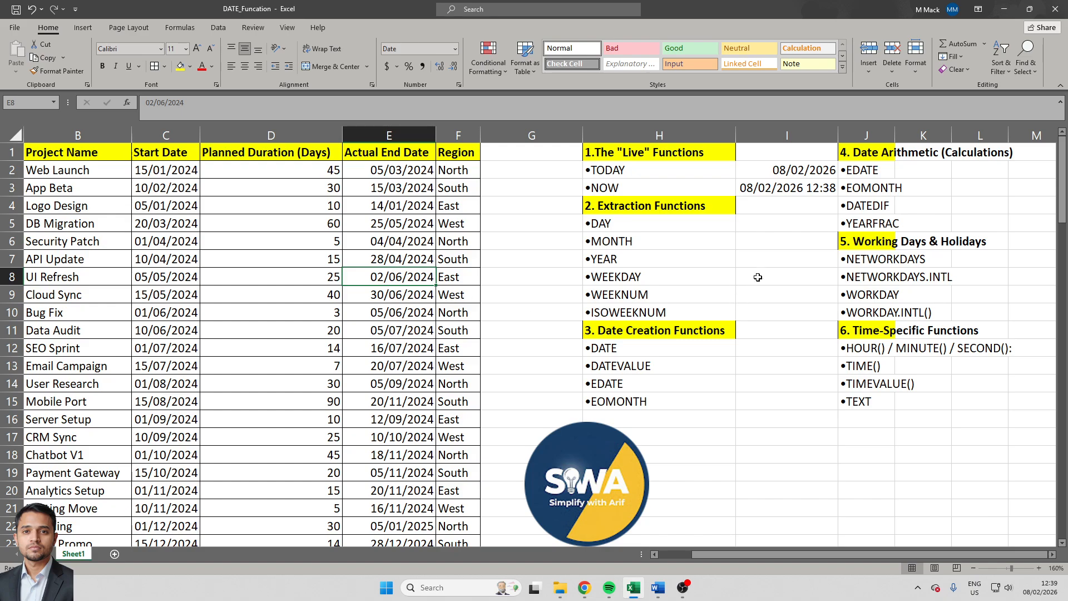
pyautogui.click(778, 272)
pyautogui.click(794, 223)
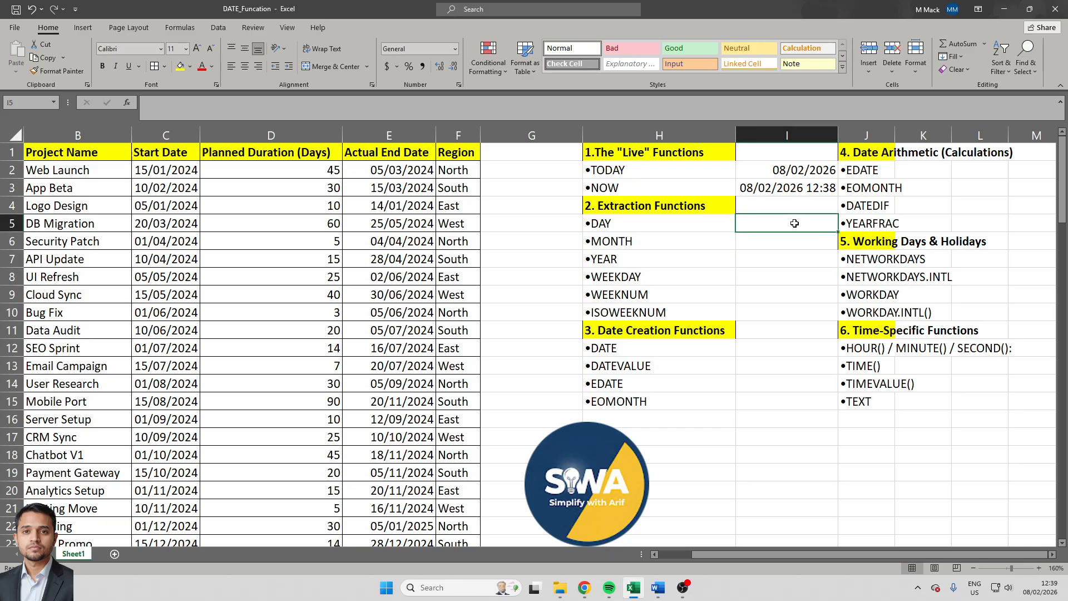
pyautogui.click(433, 171)
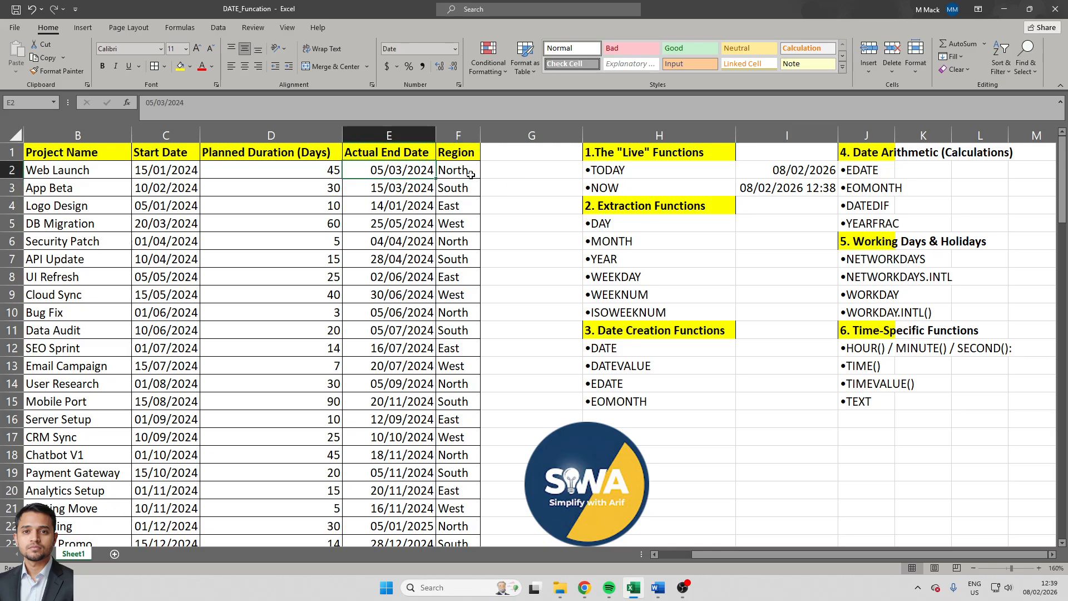
# - Enter =DAY(E2) in cell G2 to extract the day from the Web Launch project's actual end date
pyautogui.click(512, 170)
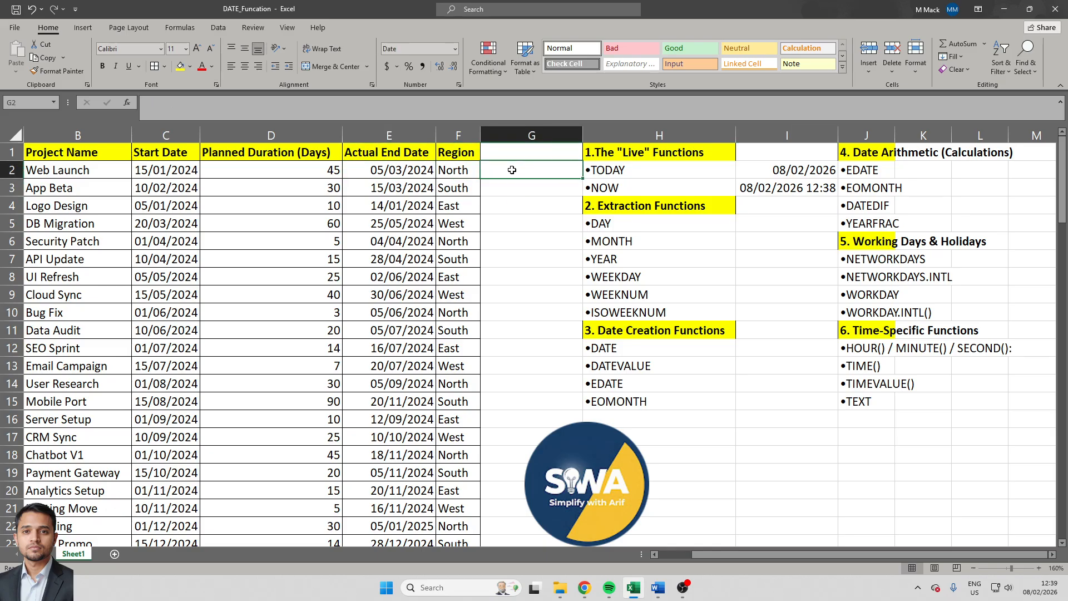
pyautogui.write('=day')
pyautogui.press('Tab')
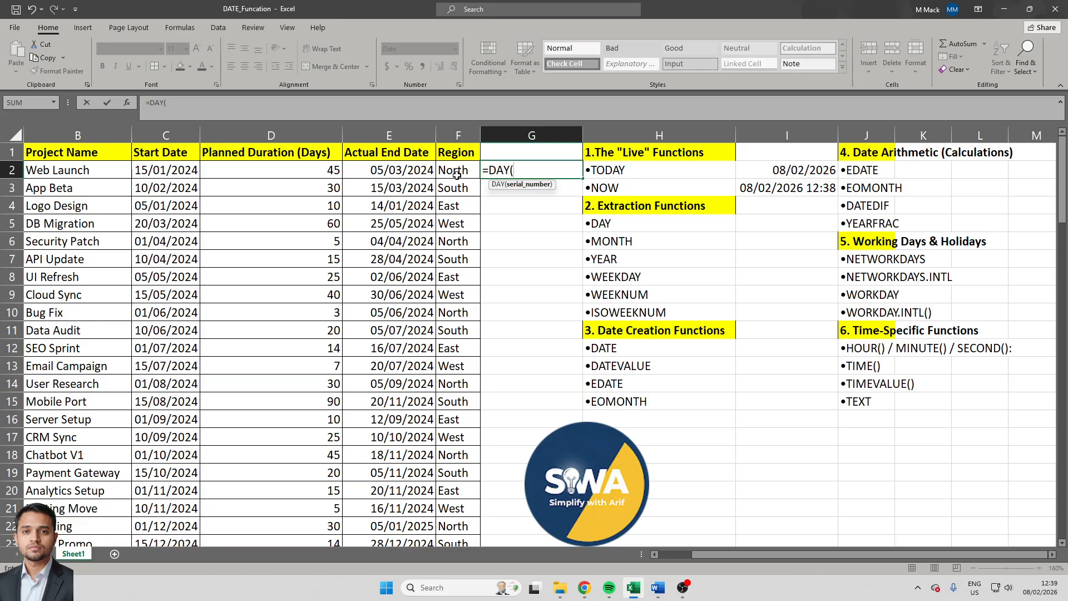
pyautogui.click(396, 171)
pyautogui.write(')')
pyautogui.hotkey('ctrl', 'Return')
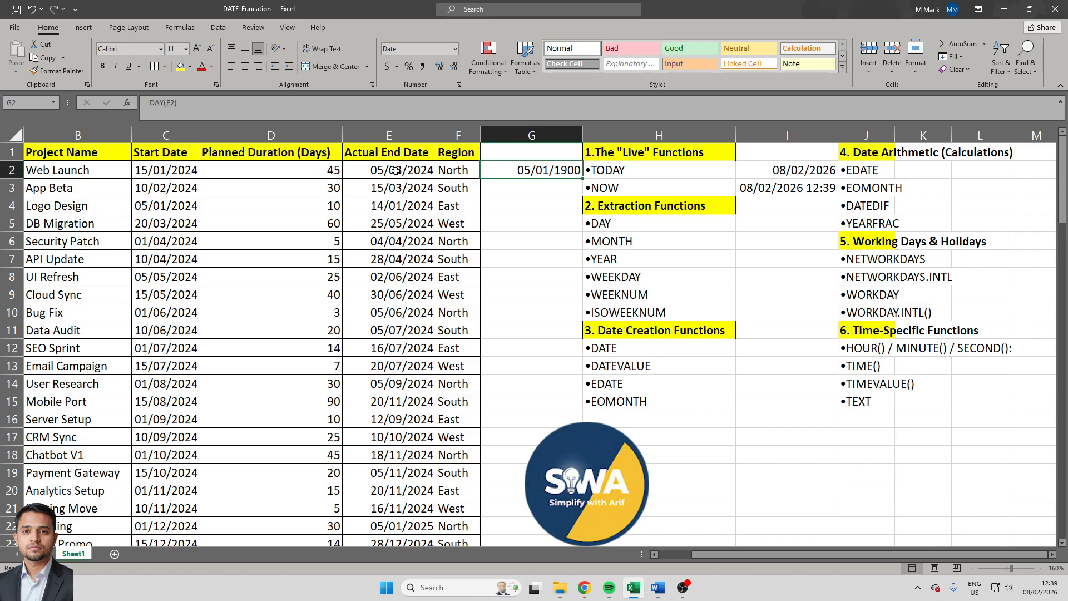
# - Apply the custom number format dd to cell G2
pyautogui.hotkey('ctrl', '1')
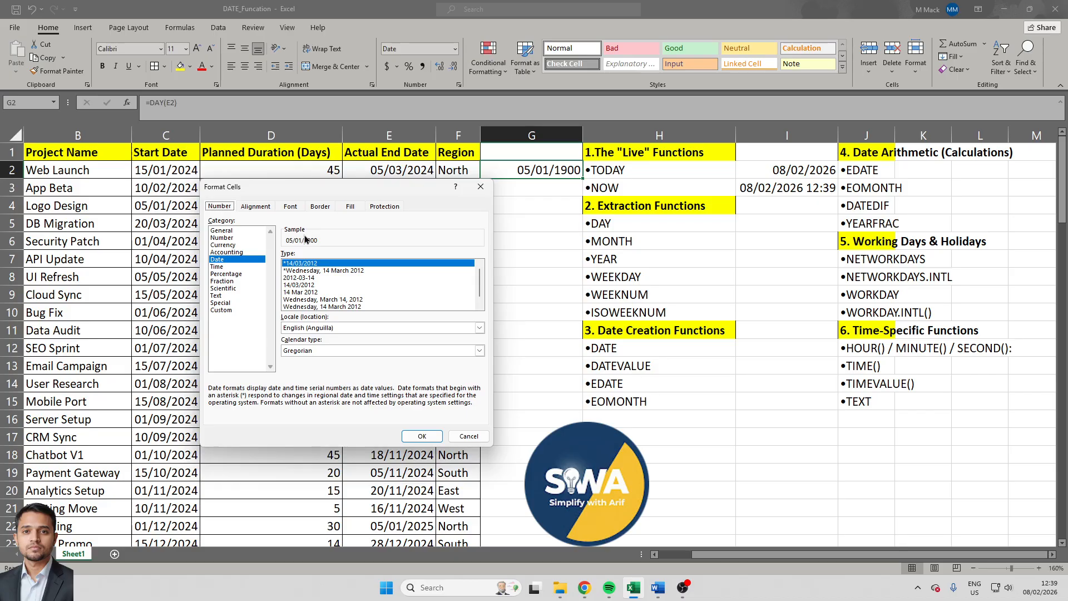
pyautogui.click(222, 311)
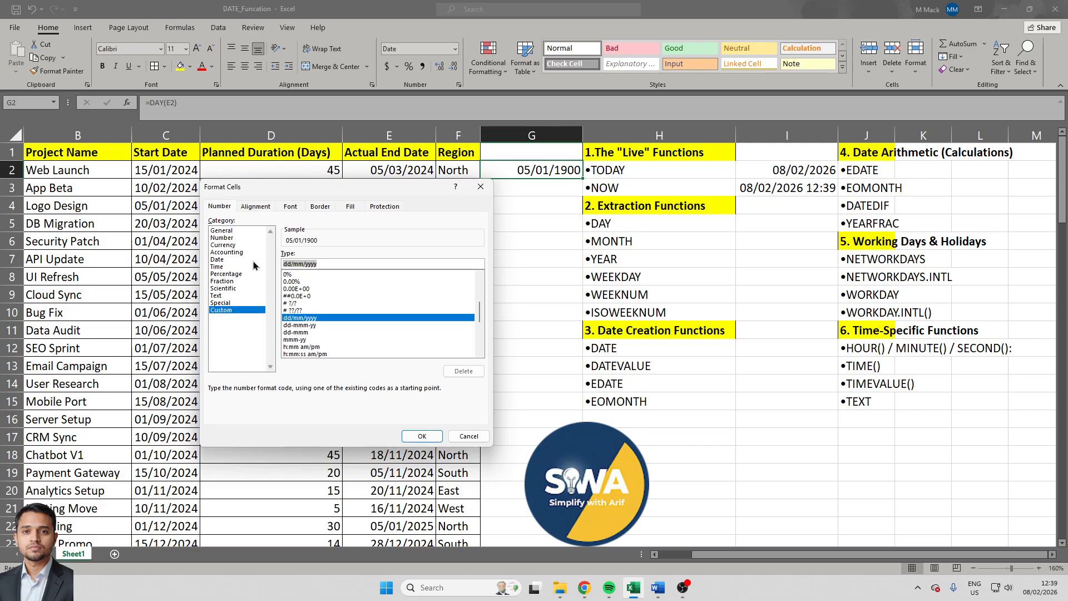
pyautogui.write('dd')
pyautogui.press('Return')
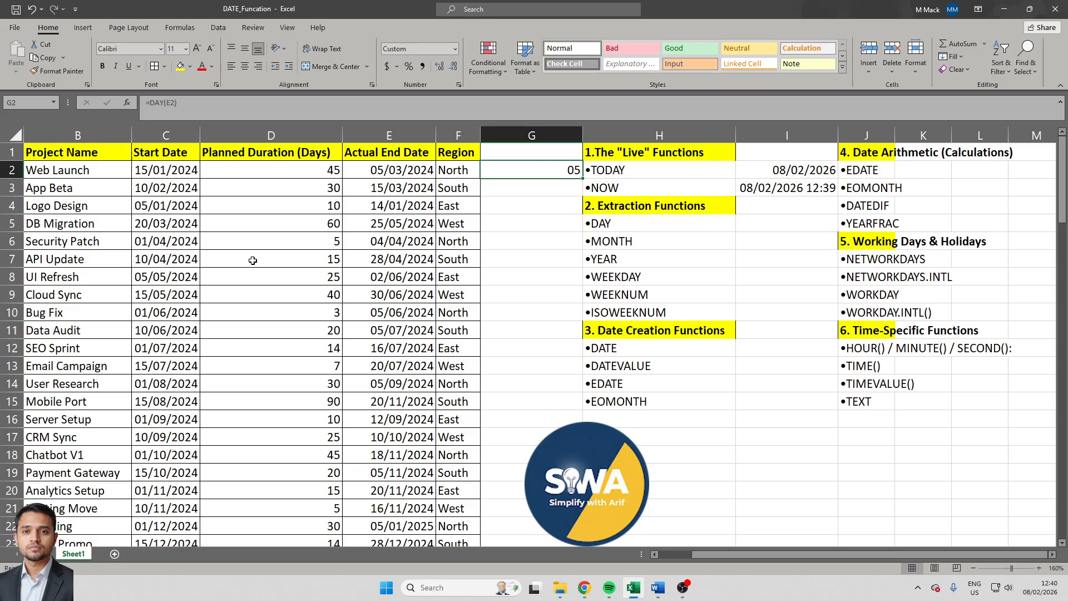
# - Copy the DAY formula from G2 into G3 for the App Beta project
pyautogui.hotkey('ctrl', 'c')
pyautogui.press('Down')
pyautogui.hotkey('ctrl', 'v')
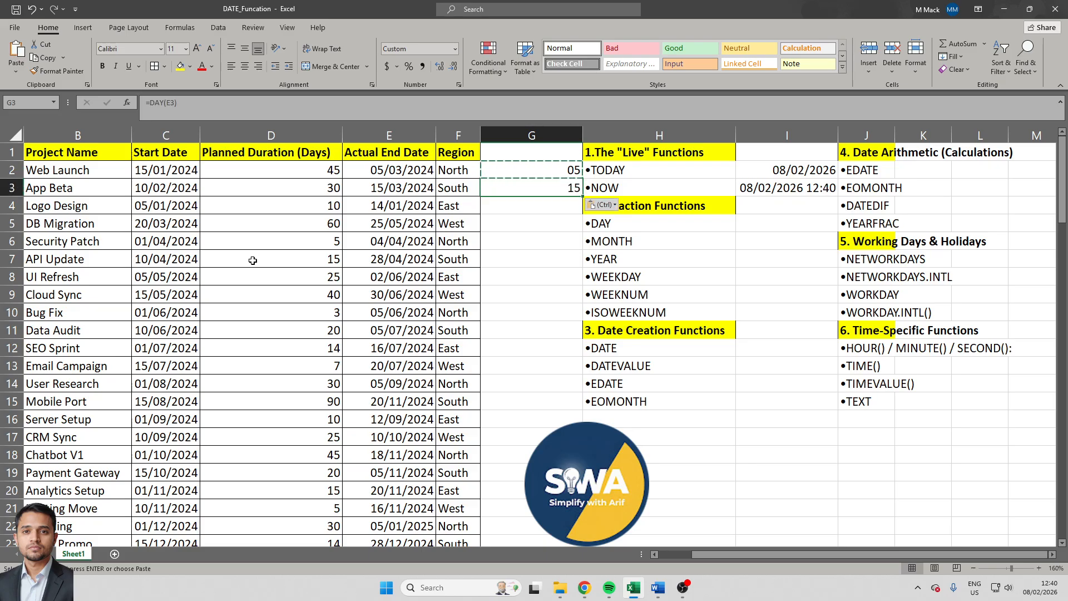
# - Copy the formula text =DAY(E2) from G2 into cell I5, beside the DAY label
pyautogui.press('Left')
pyautogui.press('Left')
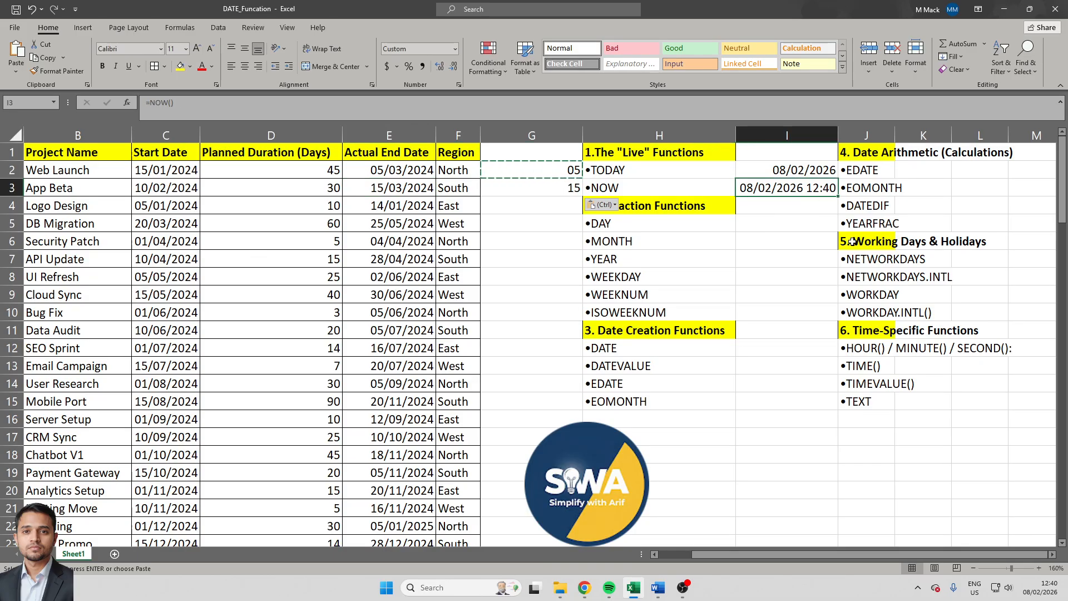
pyautogui.click(795, 187)
pyautogui.click(746, 223)
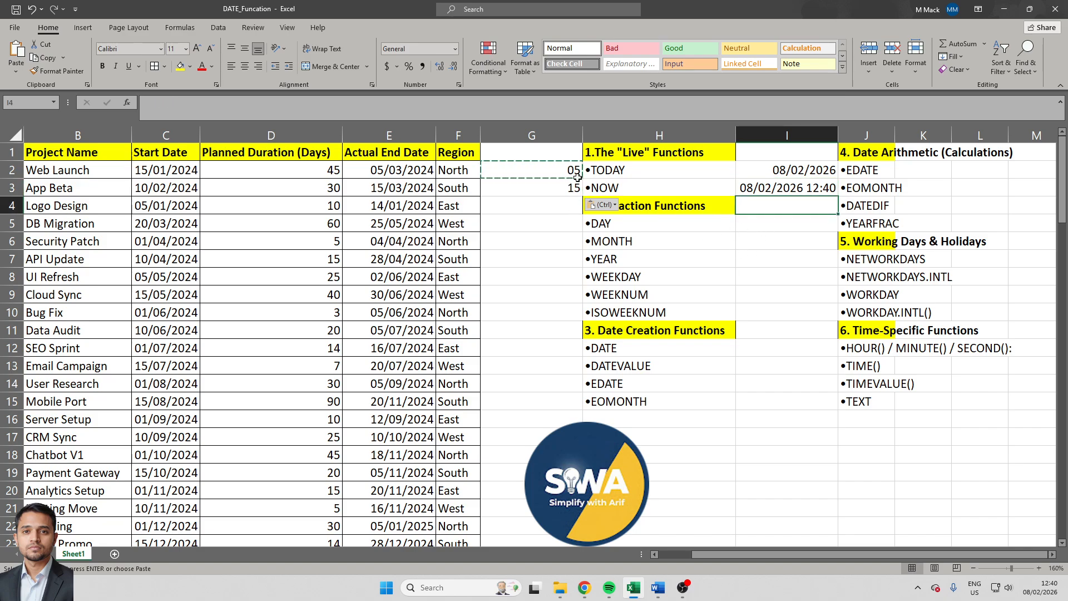
pyautogui.click(529, 170)
pyautogui.doubleClick(529, 170)
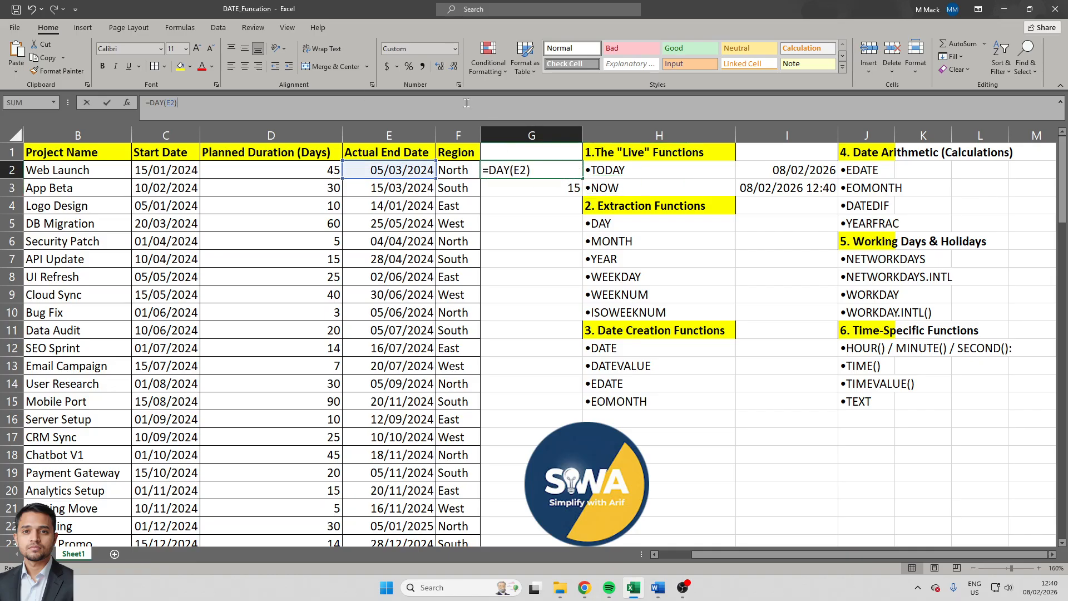
pyautogui.press('Escape')
pyautogui.click(776, 216)
pyautogui.write('=DAY(E2)')
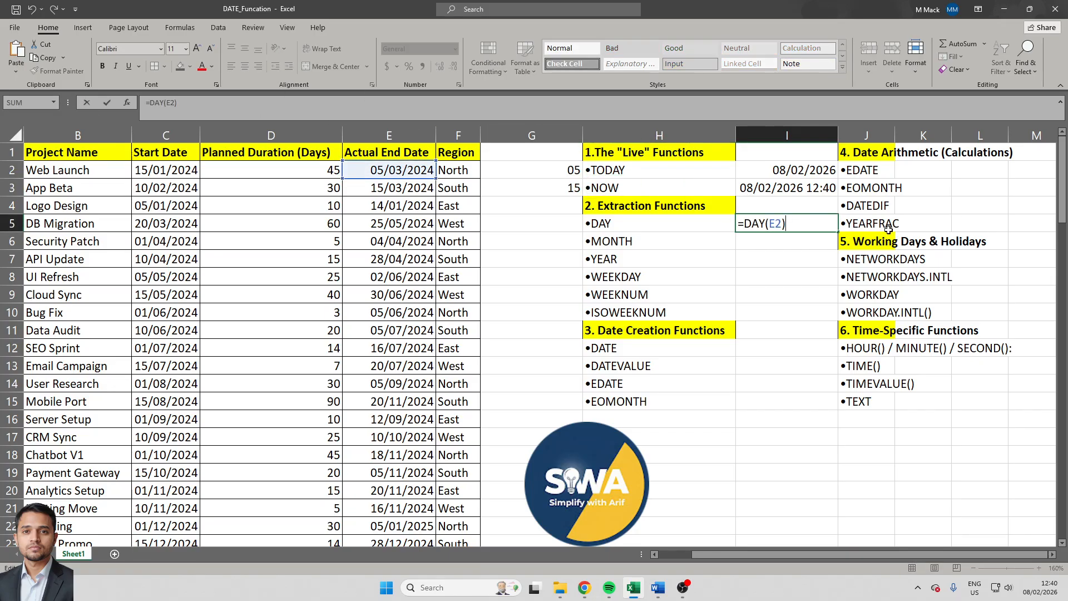
pyautogui.press('Return')
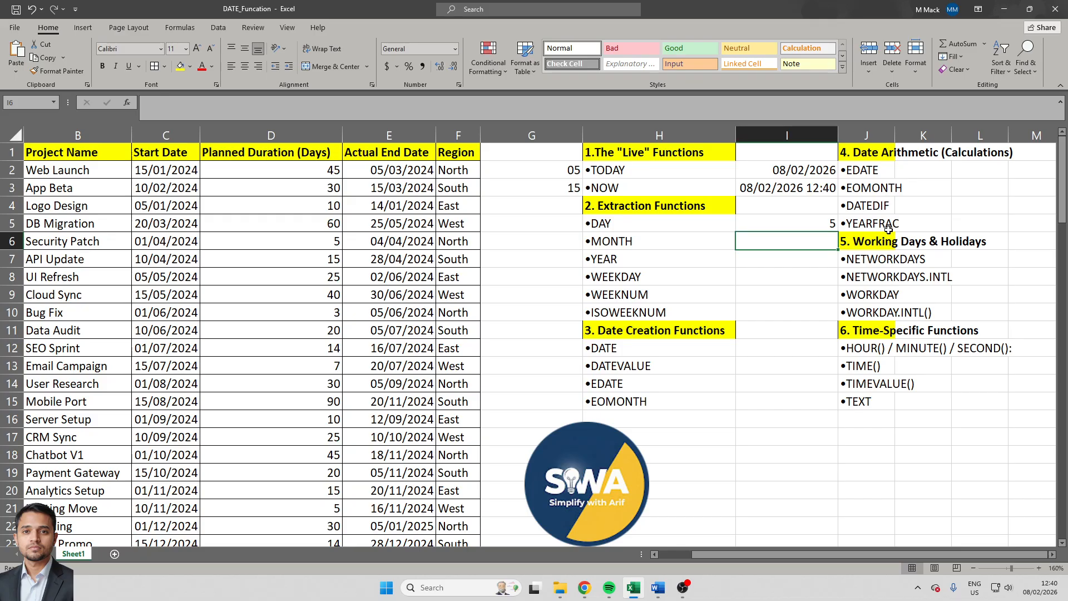
# - Enter =MONTH(E6) in cell I6 to extract the month from the Security Patch project's actual end date
pyautogui.write('=mon')
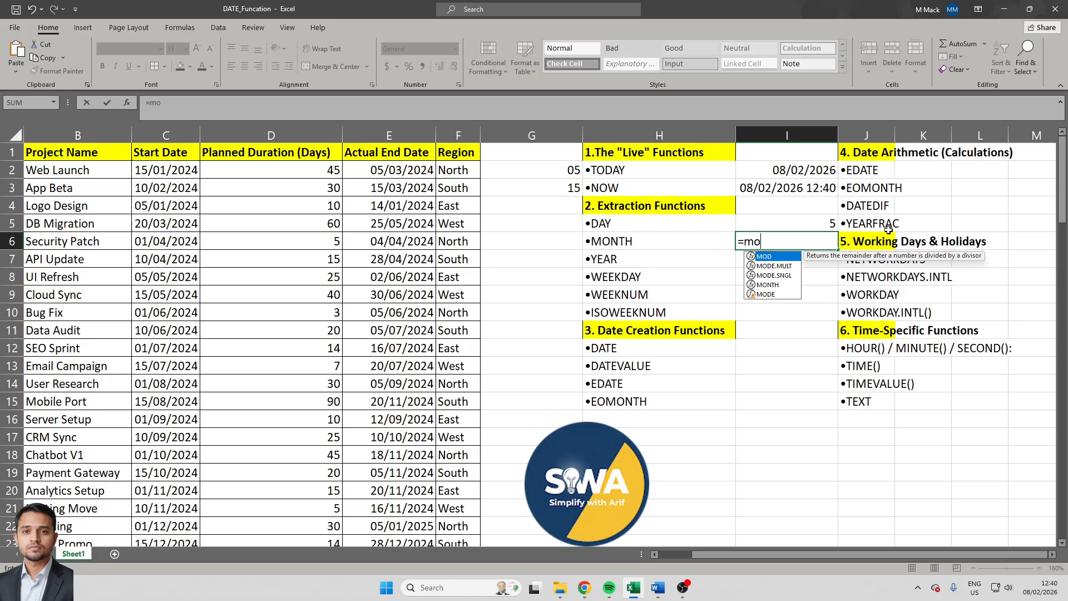
pyautogui.press('Tab')
pyautogui.press('Left')
pyautogui.press('Left')
pyautogui.press('Left')
pyautogui.press('Left')
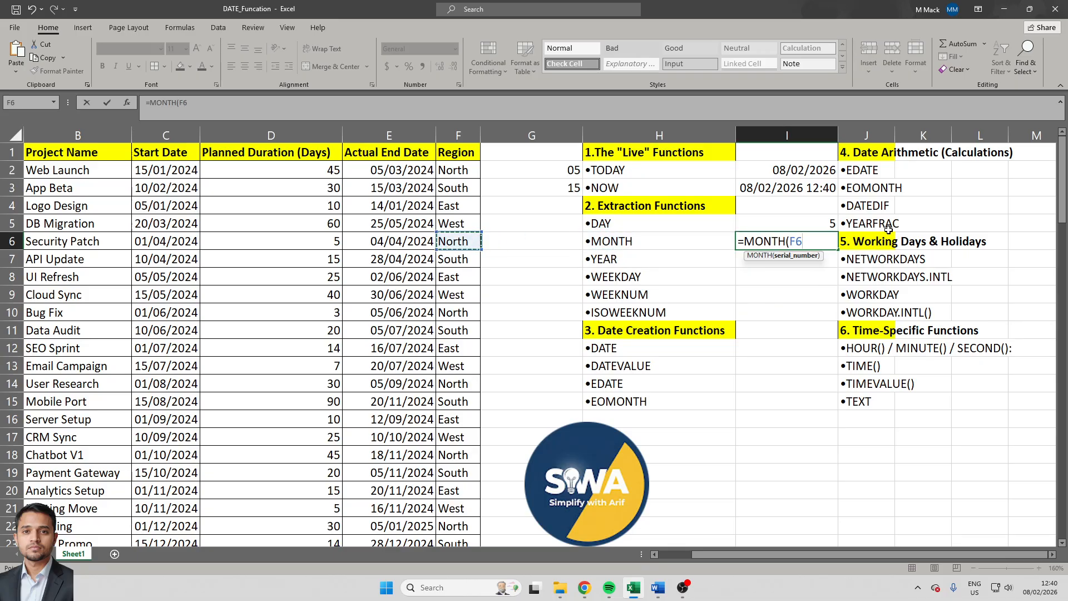
pyautogui.write(')')
pyautogui.press('Return')
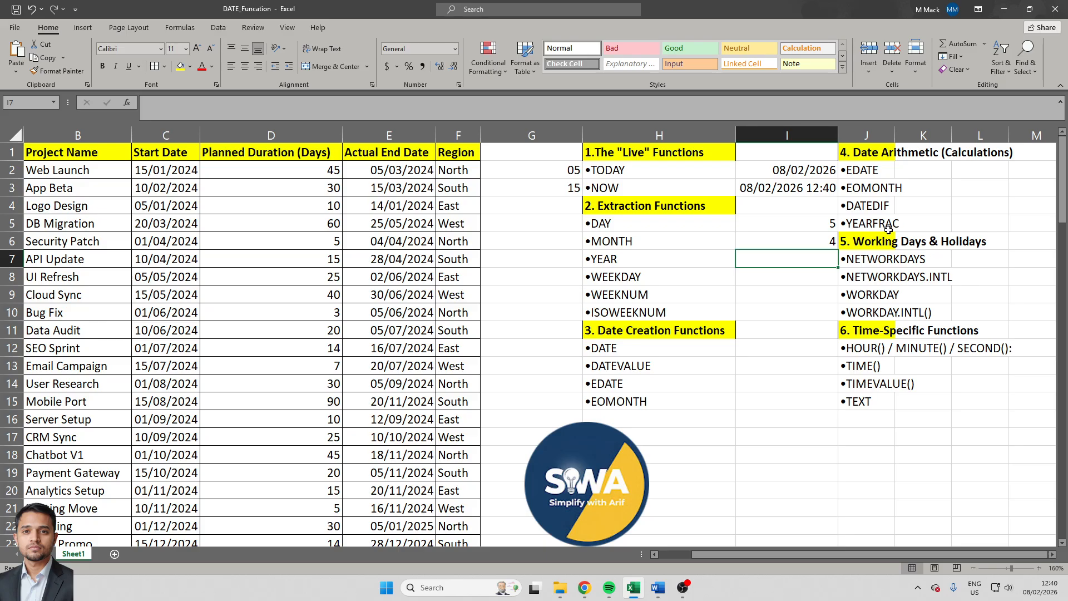
# - Enter =YEAR(E7) in cell I7 to extract the year from the API Update project's actual end date
pyautogui.write('=')
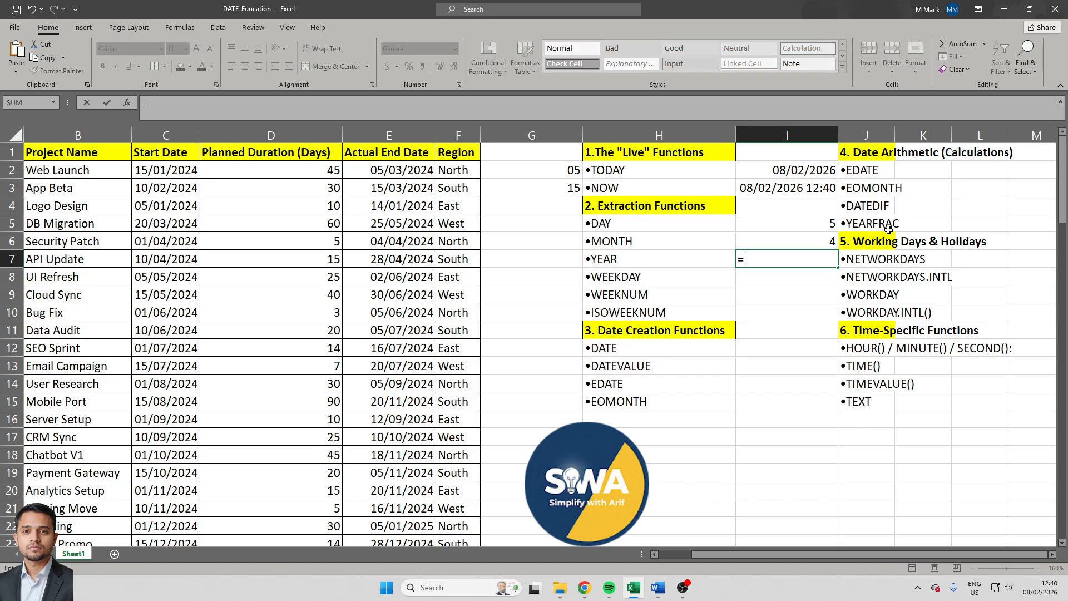
pyautogui.write('yes')
pyautogui.press('BackSpace')
pyautogui.write('a')
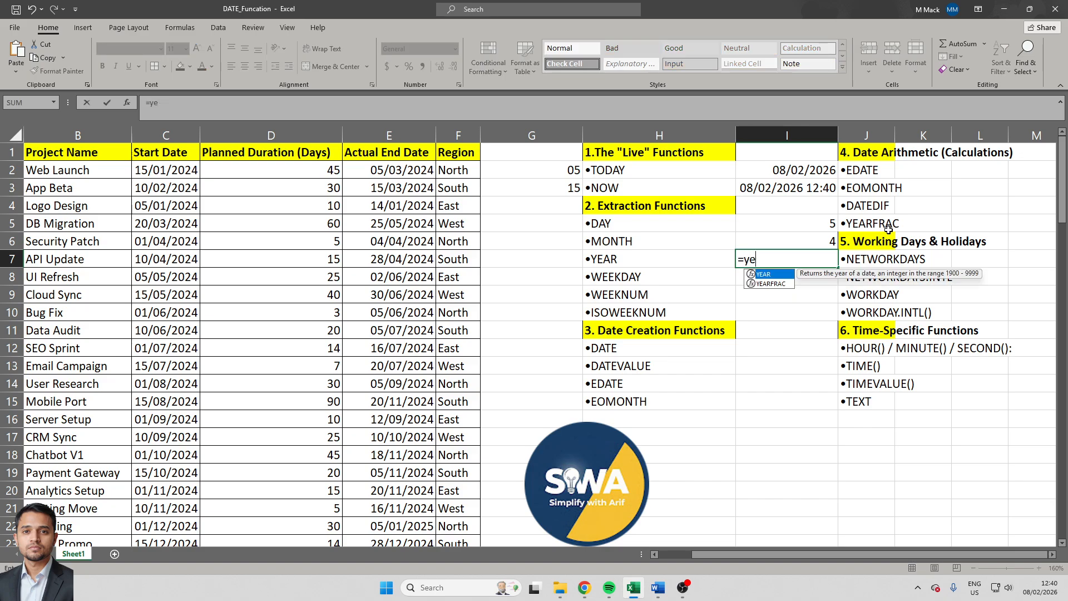
pyautogui.press('Tab')
pyautogui.press('Left')
pyautogui.press('Left')
pyautogui.press('Left')
pyautogui.press('Left')
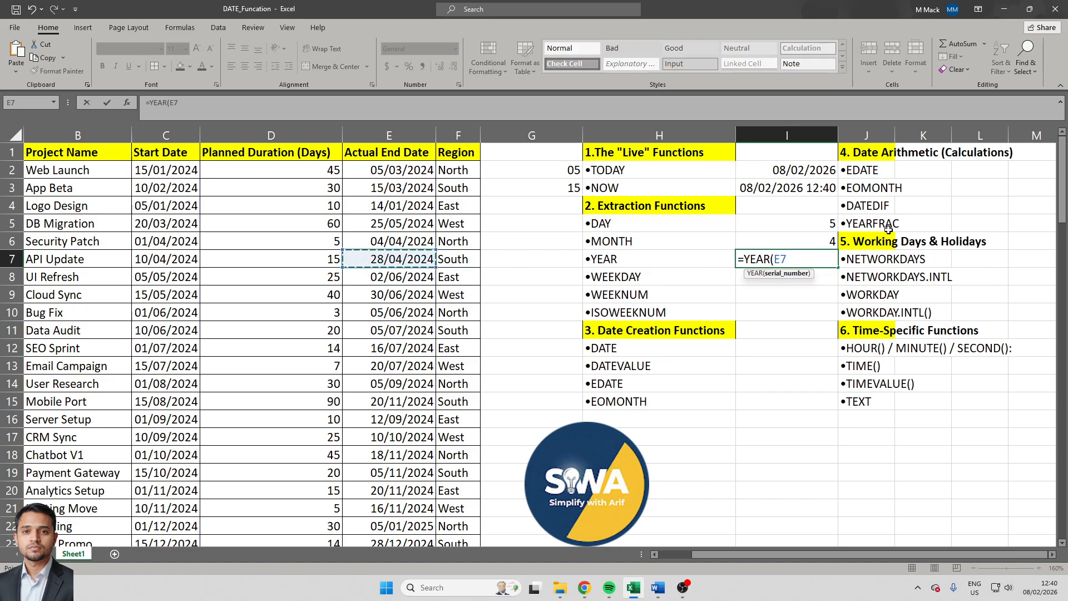
pyautogui.write(')')
pyautogui.press('Return')
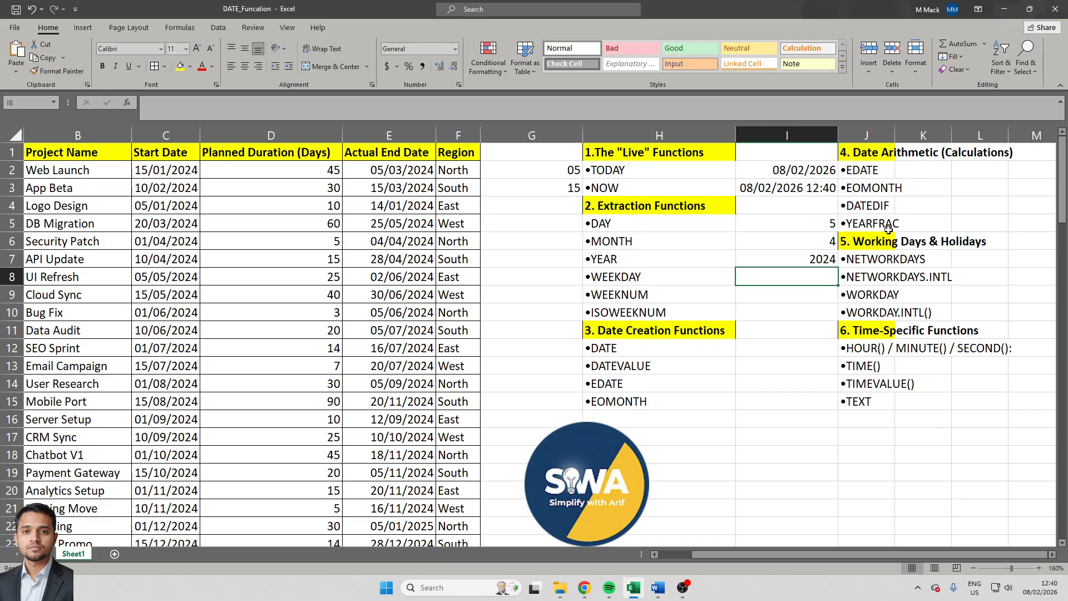
pyautogui.write('=')
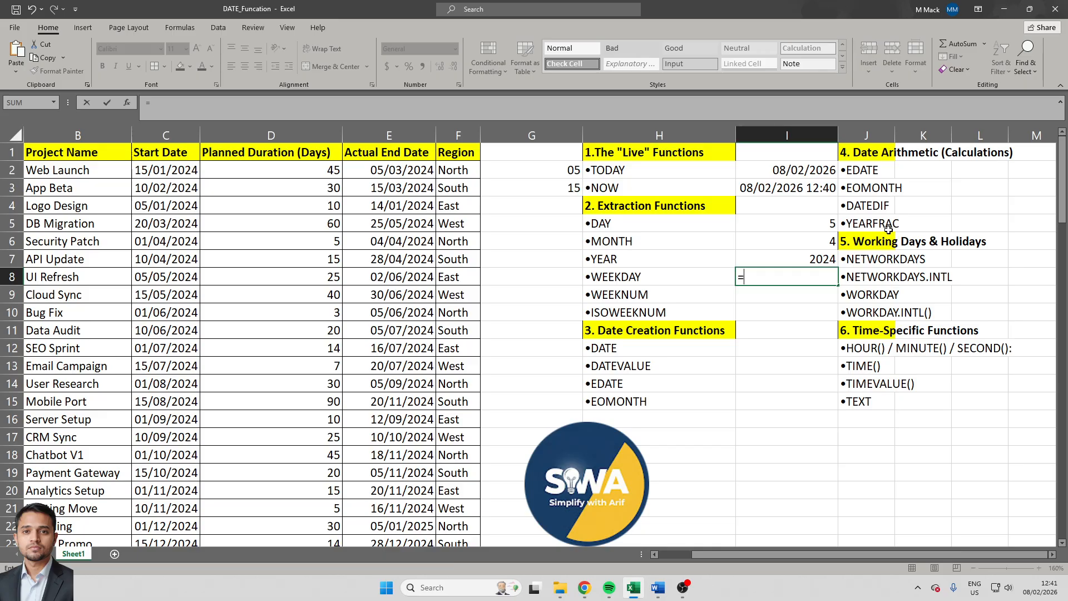
pyautogui.press('Escape')
pyautogui.press('Left')
pyautogui.press('F2')
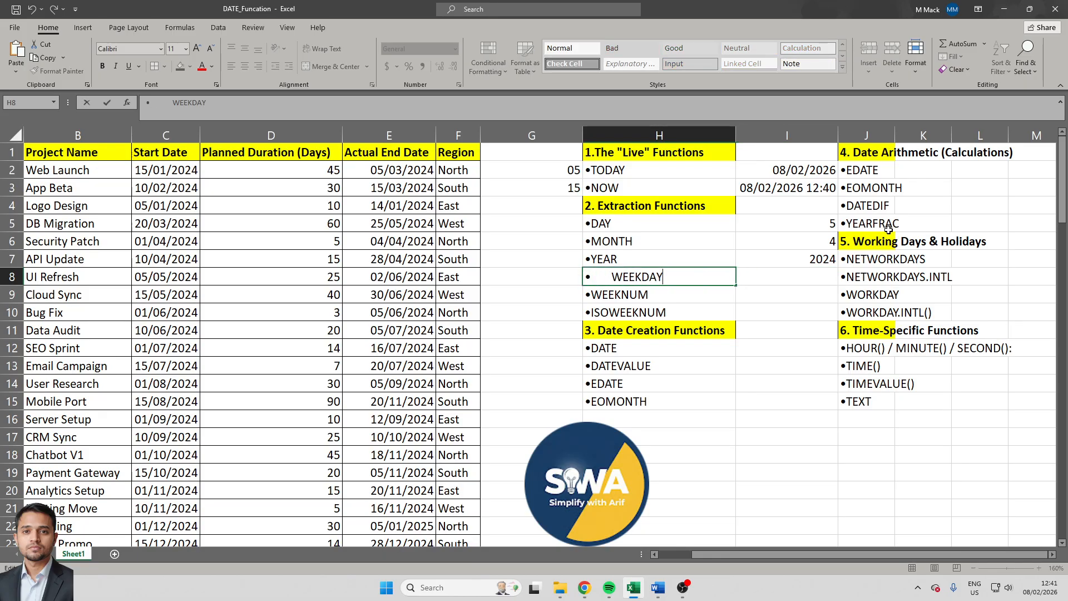
pyautogui.hotkey('shift', 'Home')
# - Switch to the Word notes, highlight the WEEKDAY() description under Extraction Functions, and return to Excel
pyautogui.hotkey('alt', 'Tab')
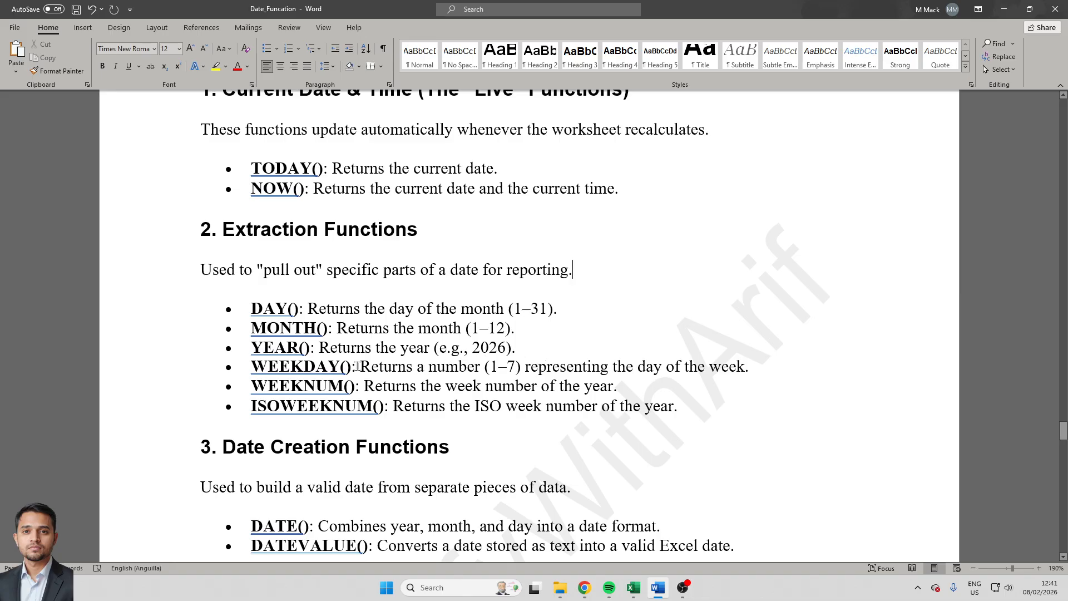
pyautogui.moveTo(361, 367); pyautogui.dragTo(454, 370)
pyautogui.moveTo(527, 369); pyautogui.dragTo(745, 370)
pyautogui.hotkey('alt', 'Tab')
# - Enter =WEEKDAY(E8,1) in cell I8 to get the weekday number of the UI Refresh project's actual end date
pyautogui.click(793, 277)
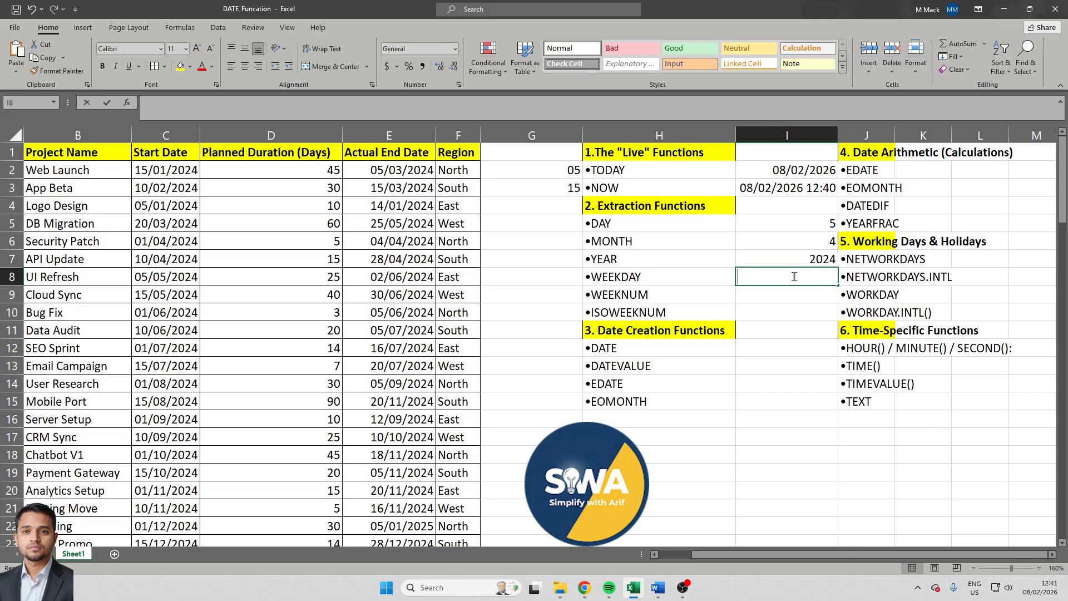
pyautogui.write('=WEEKDAY(')
pyautogui.press('Left')
pyautogui.press('Left')
pyautogui.press('Left')
pyautogui.press('Left')
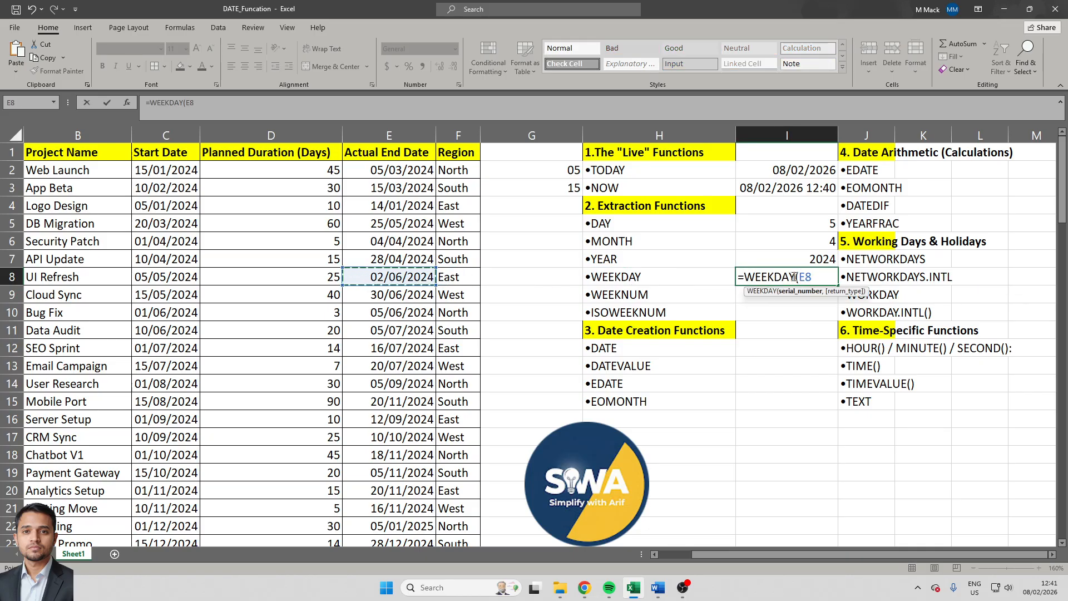
pyautogui.write(',')
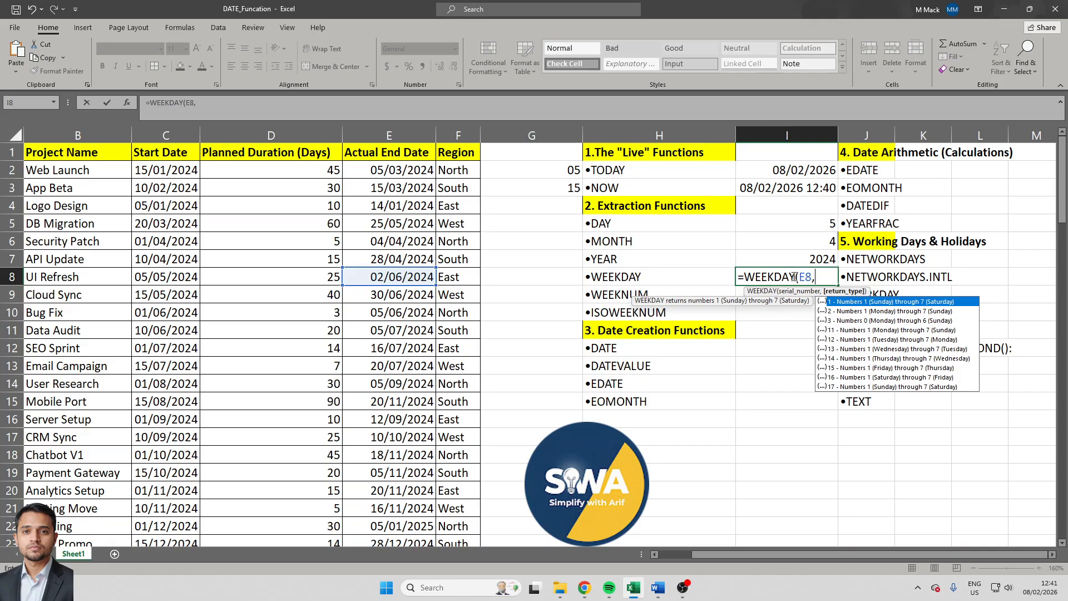
pyautogui.write('1)\\')
pyautogui.press('Return')
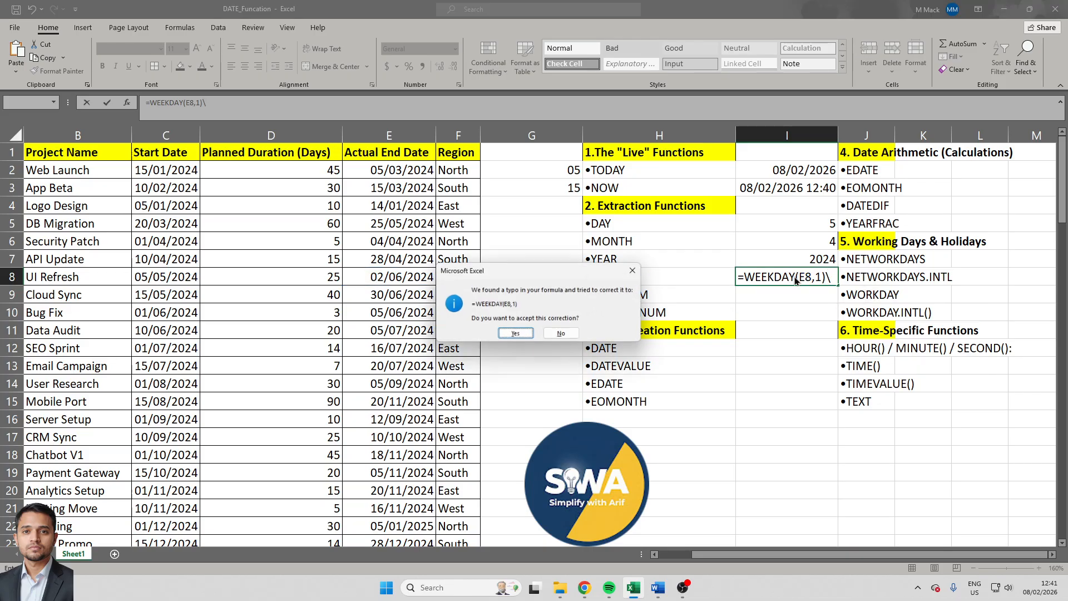
pyautogui.press('Return')
pyautogui.press('Up')
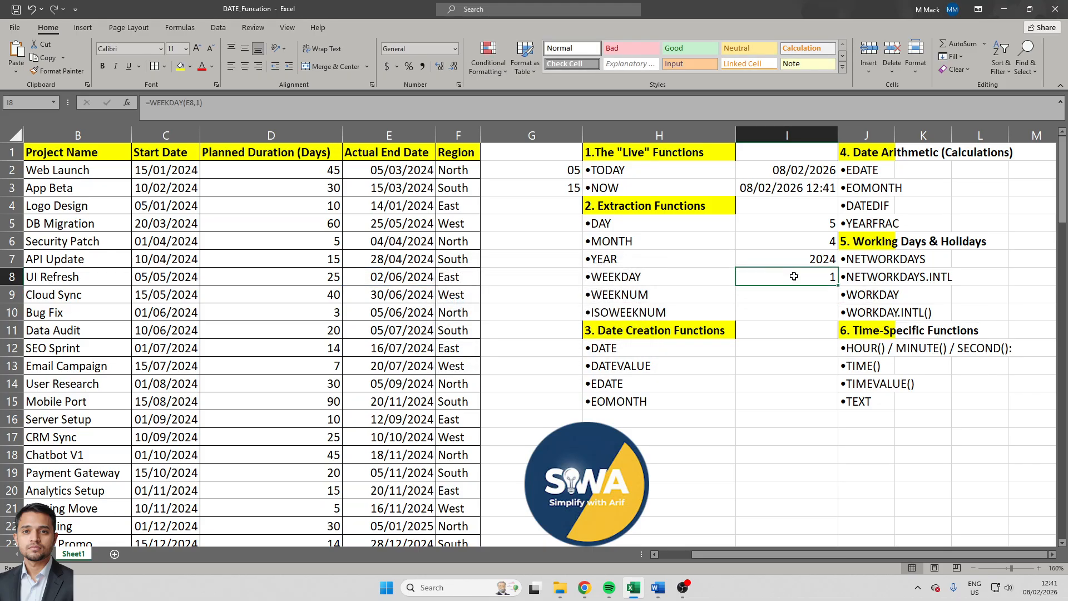
# - Apply the custom number format dd/mmm/yyyy to the UI Refresh actual end date in cell E8
pyautogui.press('Left')
pyautogui.press('Left')
pyautogui.press('Left')
pyautogui.press('Left')
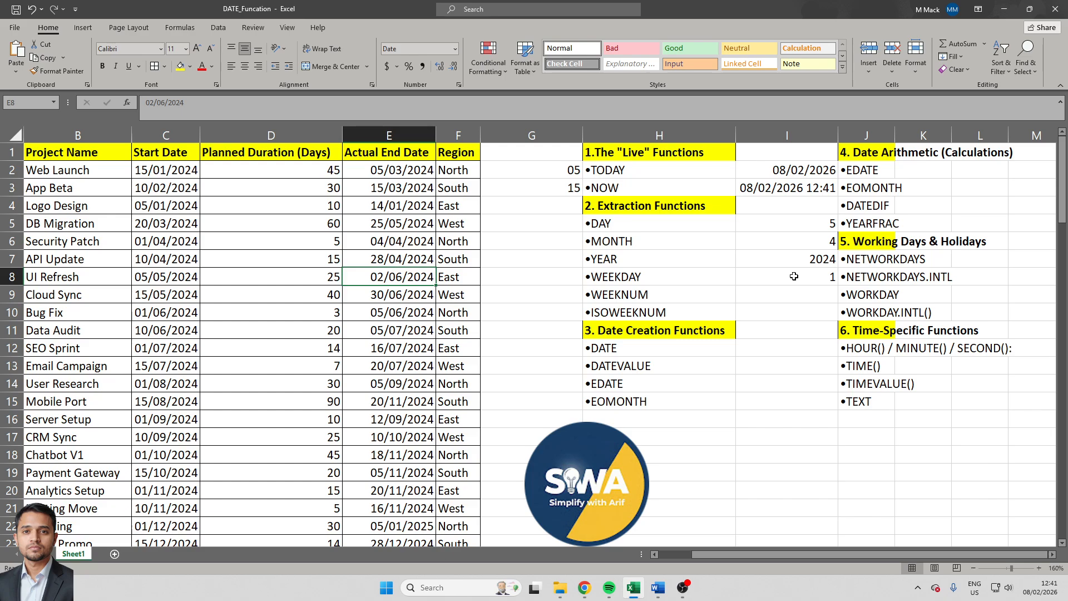
pyautogui.hotkey('ctrl', '1')
pyautogui.click(231, 311)
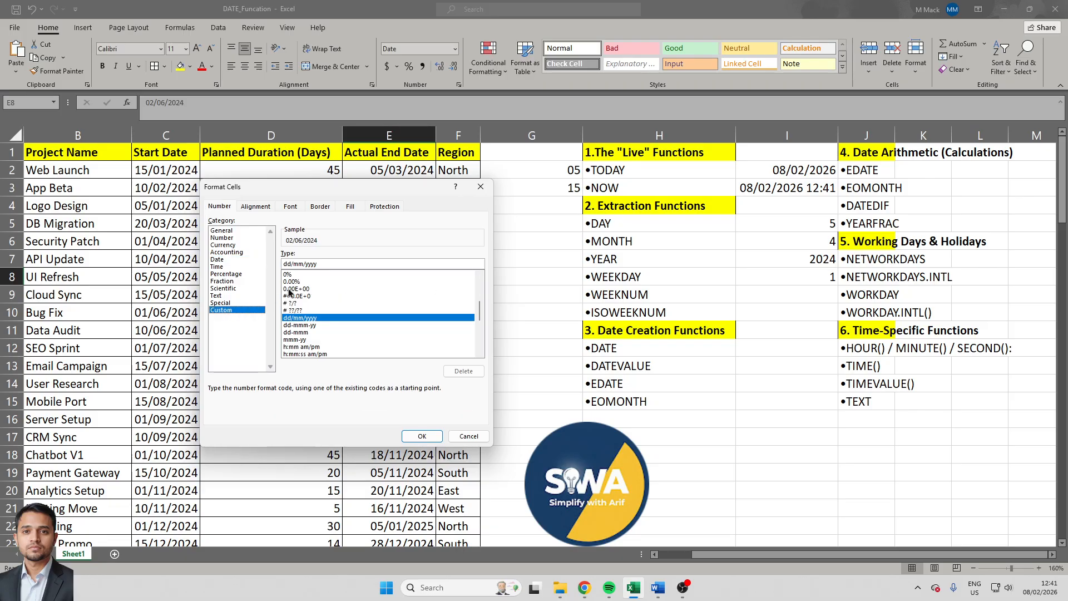
pyautogui.click(297, 264)
pyautogui.write('m')
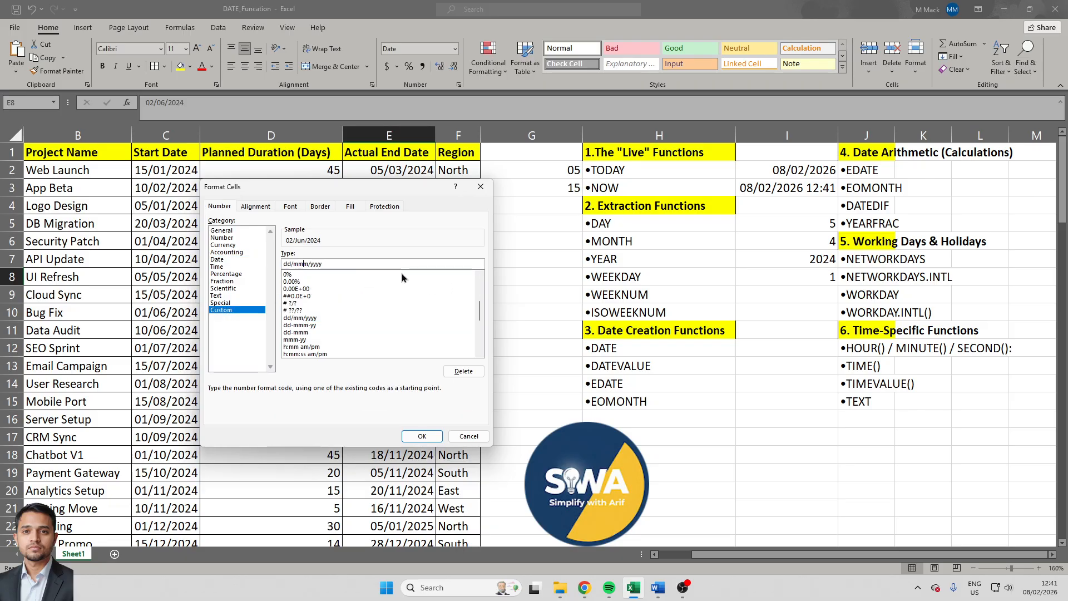
pyautogui.press('Return')
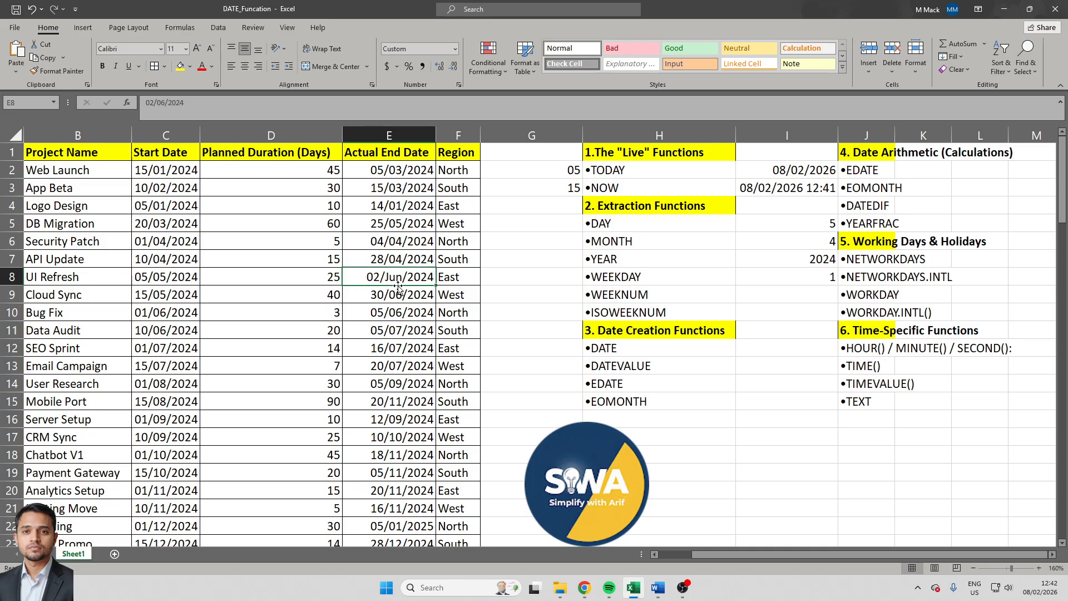
# - Change the custom number format of cell E8 to ddd/mmm/yyyy so the date shows its weekday name
pyautogui.hotkey('ctrl', '1')
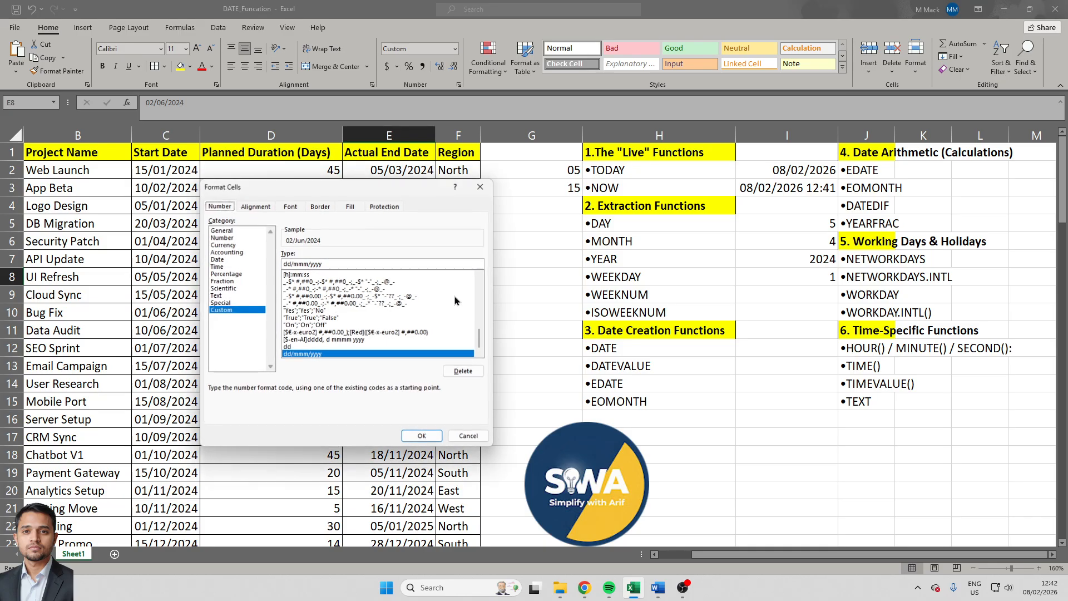
pyautogui.click(290, 263)
pyautogui.write('d')
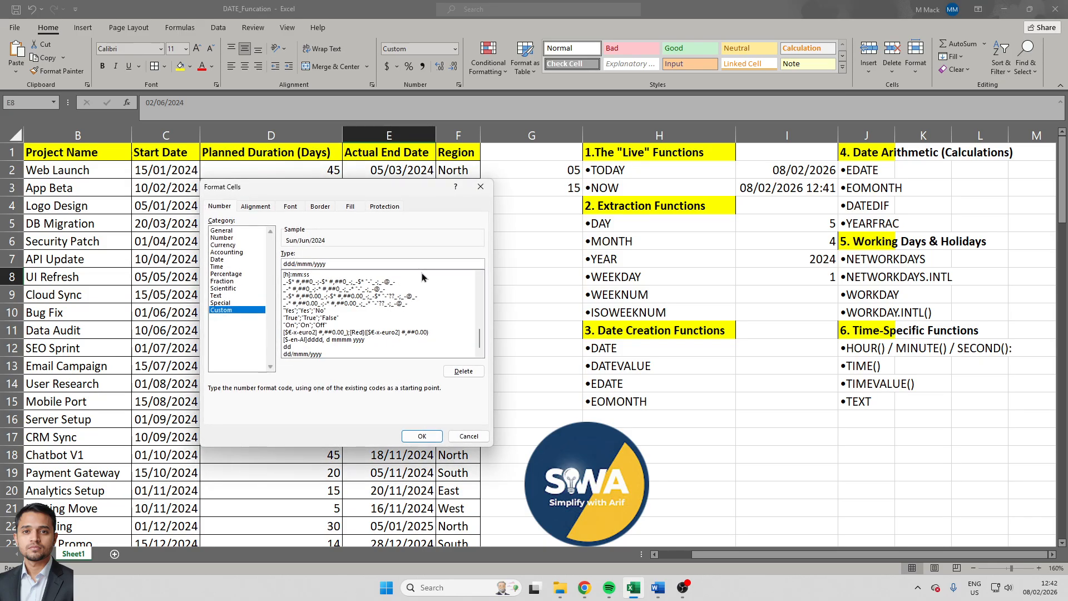
pyautogui.press('Return')
pyautogui.press('Return')
pyautogui.click(421, 273)
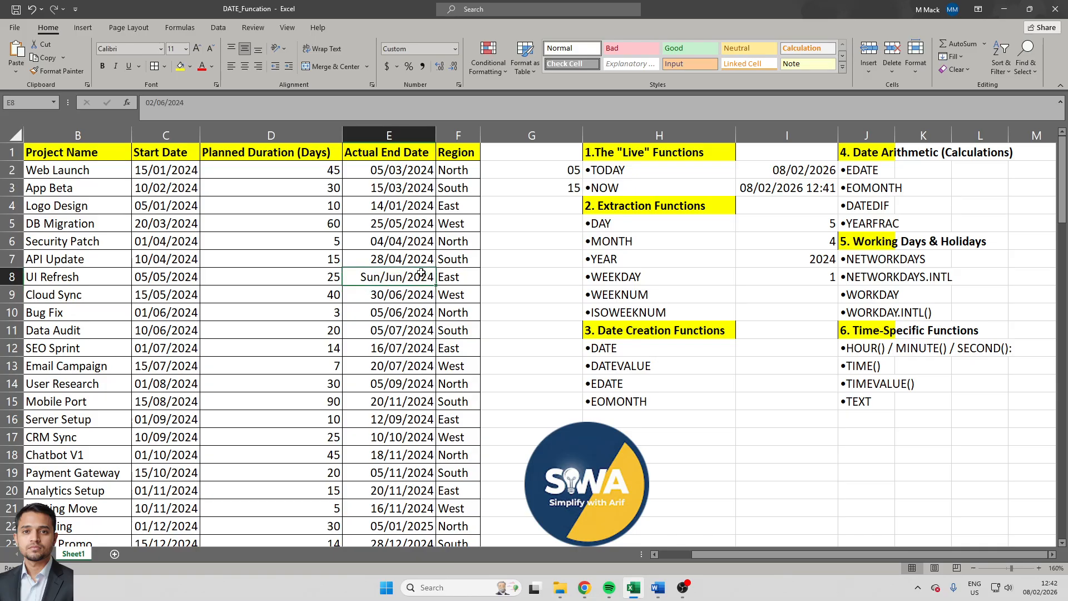
# - Set the return type of the WEEKDAY formula in I8 to 2, counting Monday as 1 through Sunday as 7
pyautogui.click(786, 279)
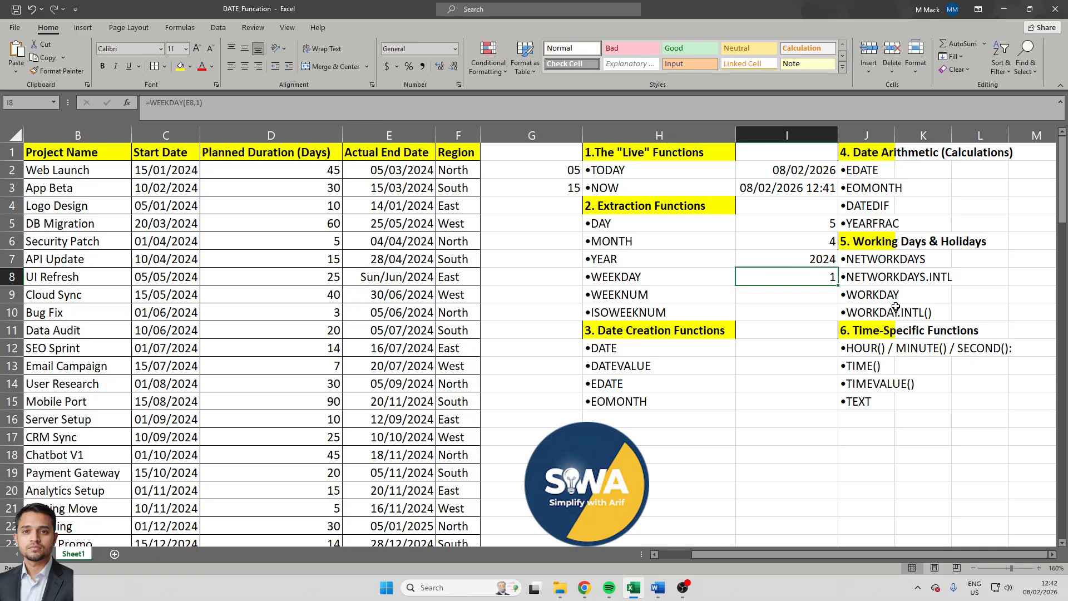
pyautogui.press('F2')
pyautogui.press('Left')
pyautogui.press('BackSpace')
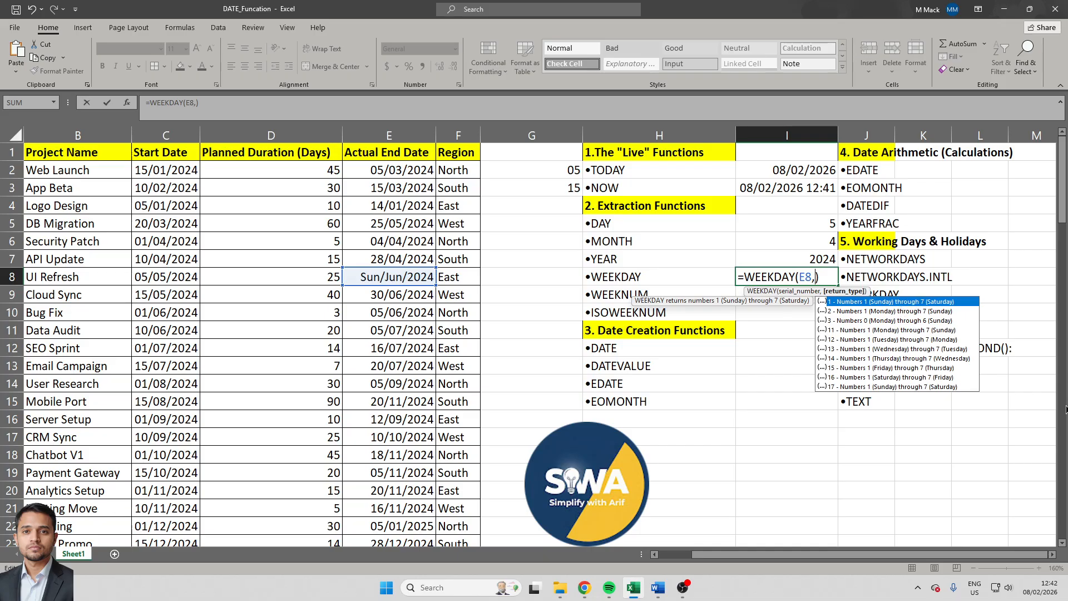
pyautogui.press('Down')
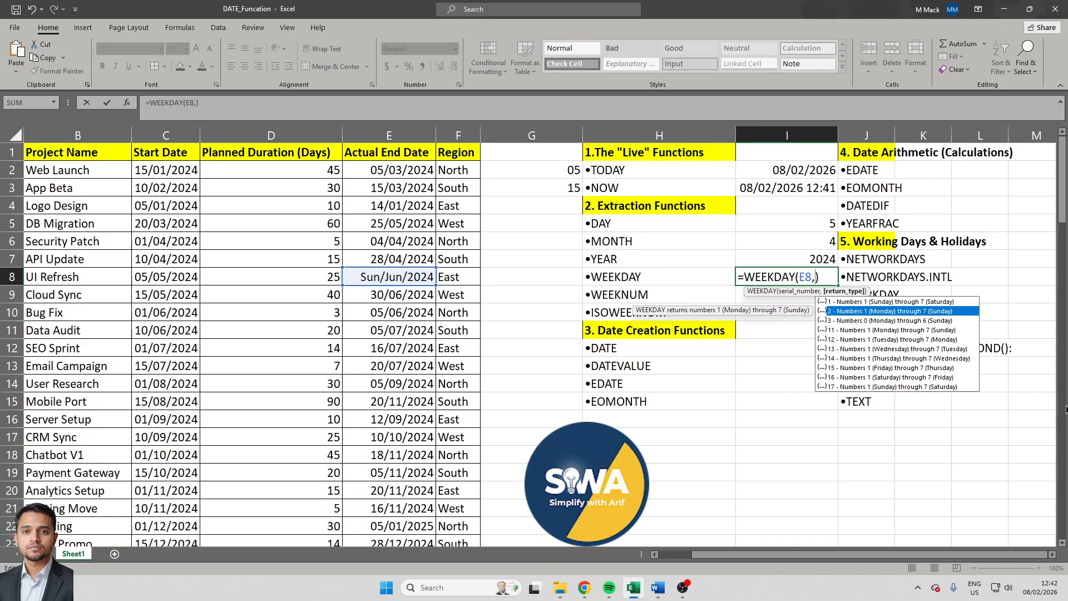
pyautogui.write('2\\')
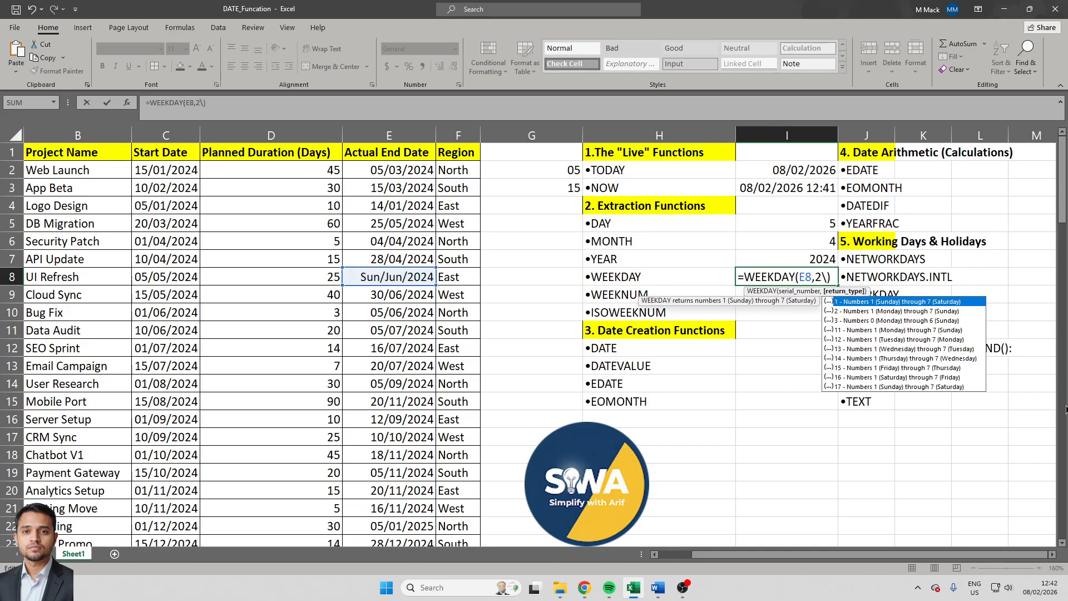
pyautogui.press('Return')
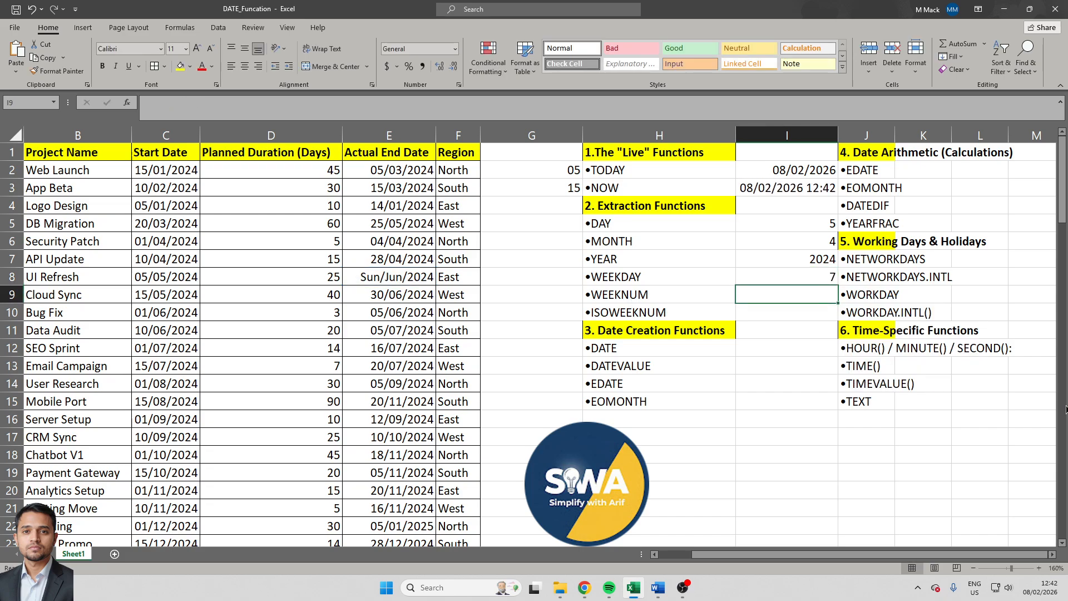
pyautogui.click(812, 276)
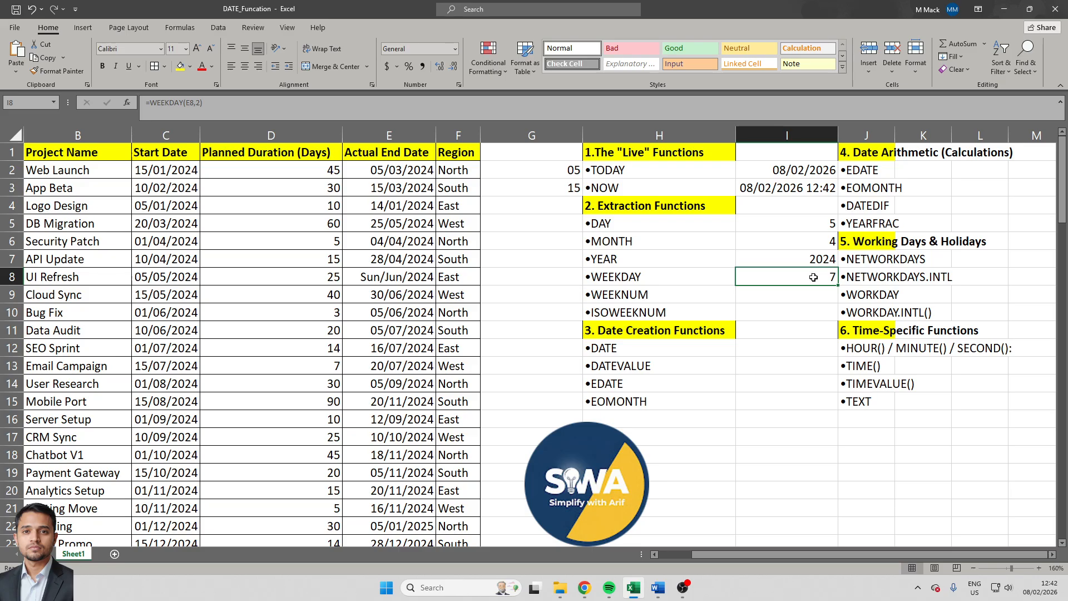
# - Enter =WEEKNUM(E9) in cell I9 to get the week number of the Cloud Sync project's actual end date
pyautogui.press('Down')
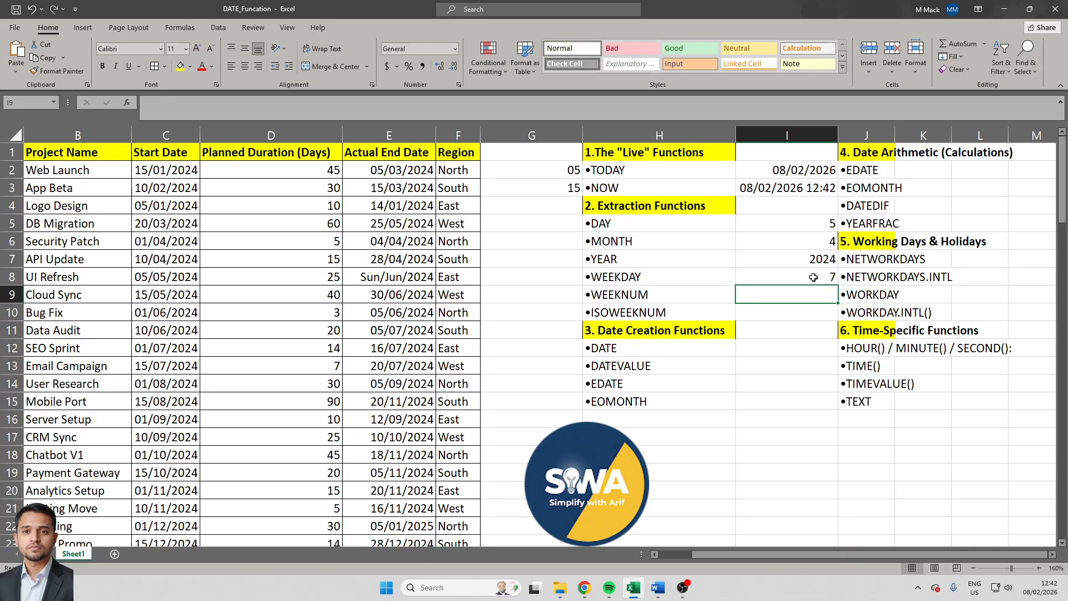
pyautogui.write('=')
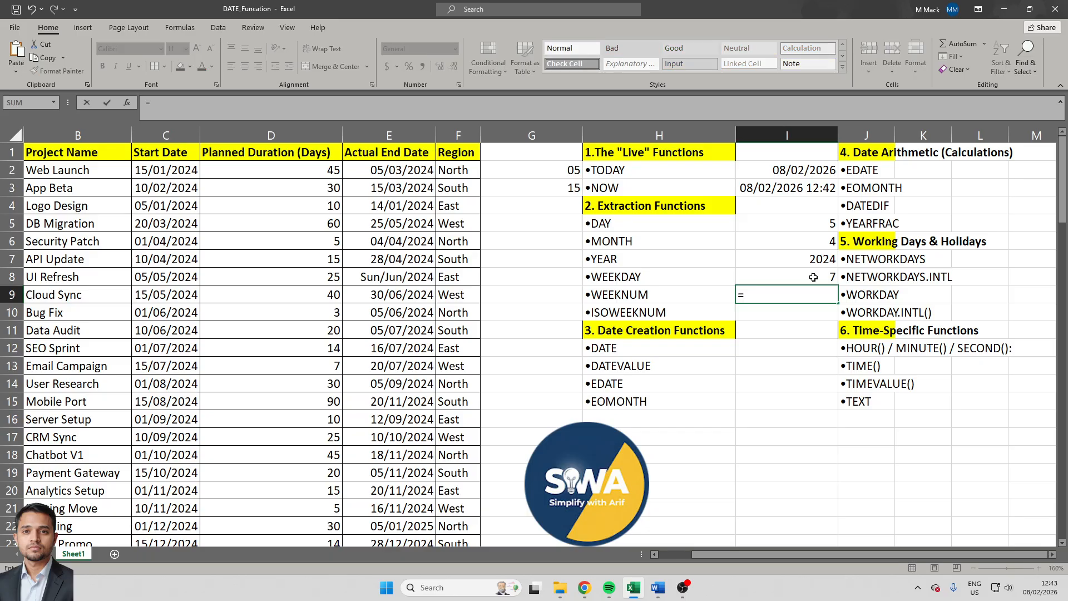
pyautogui.write('weeknum')
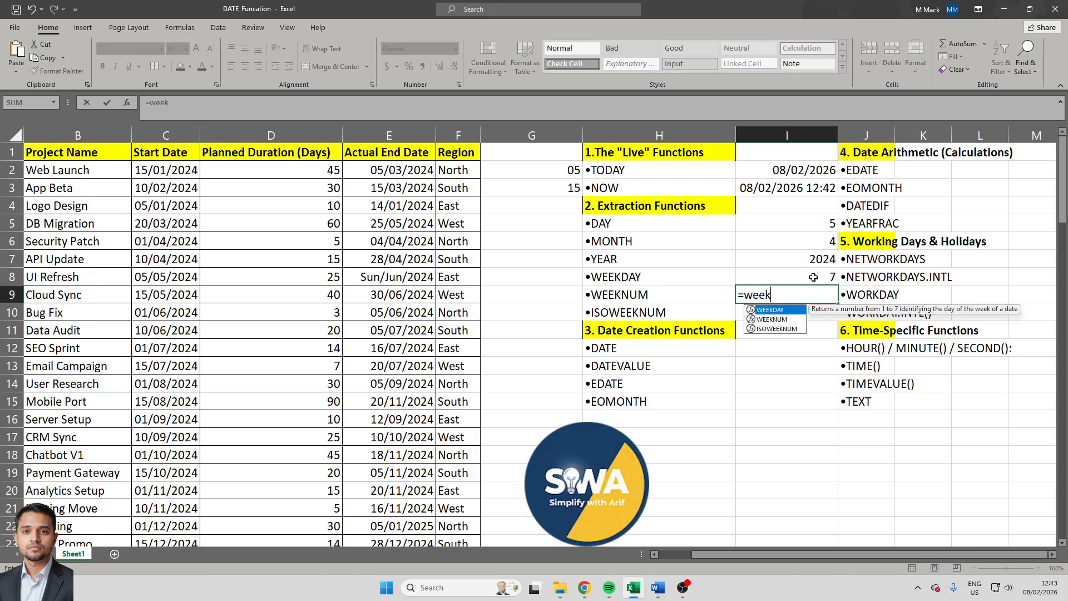
pyautogui.press('Tab')
pyautogui.press('Left')
pyautogui.press('Left')
pyautogui.press('Left')
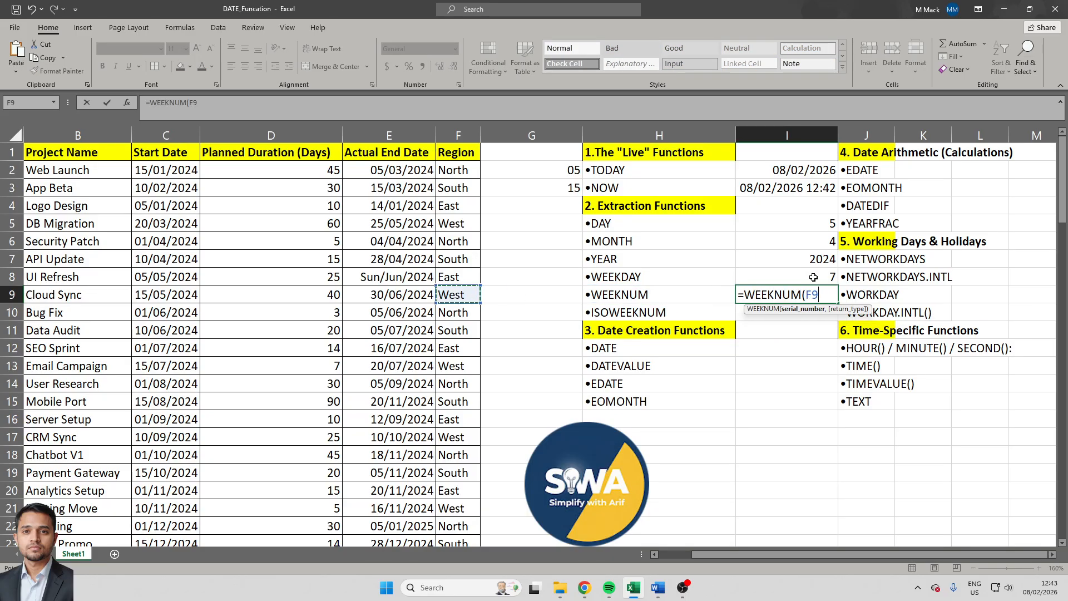
pyautogui.press('Left')
pyautogui.write(')')
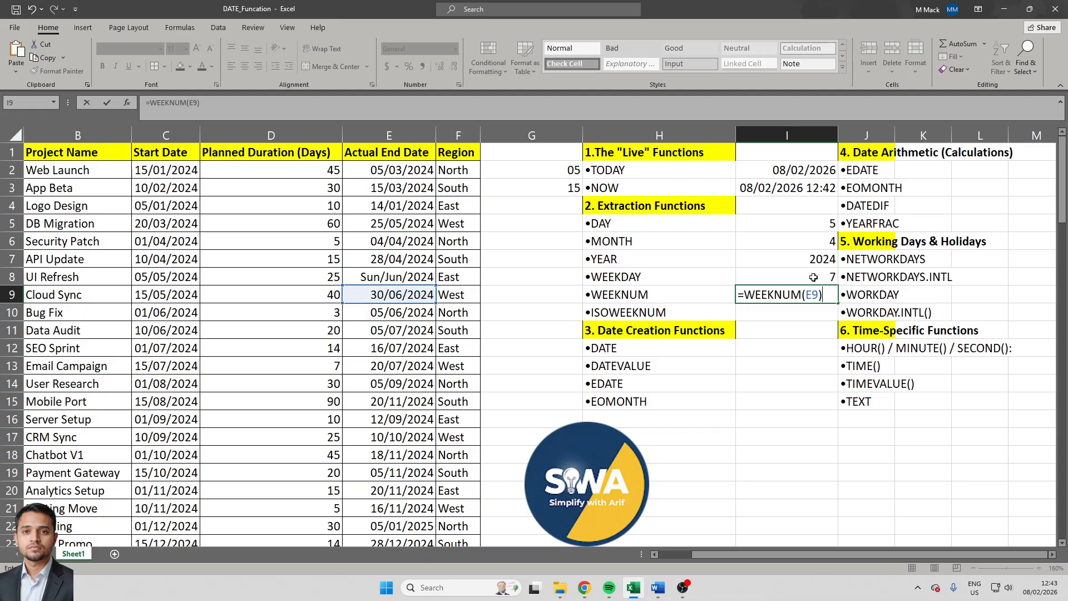
pyautogui.press('Return')
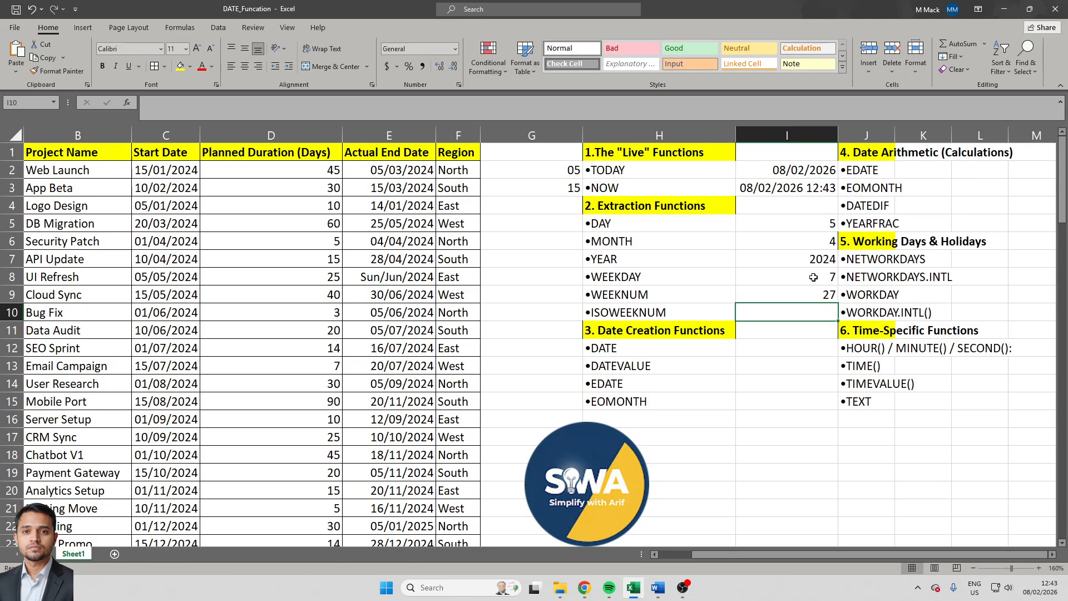
# - Change the Cloud Sync actual end date in cell E9 to 30/01/2024
pyautogui.press('Left')
pyautogui.press('Up')
pyautogui.press('Left')
pyautogui.press('Left')
pyautogui.press('Left')
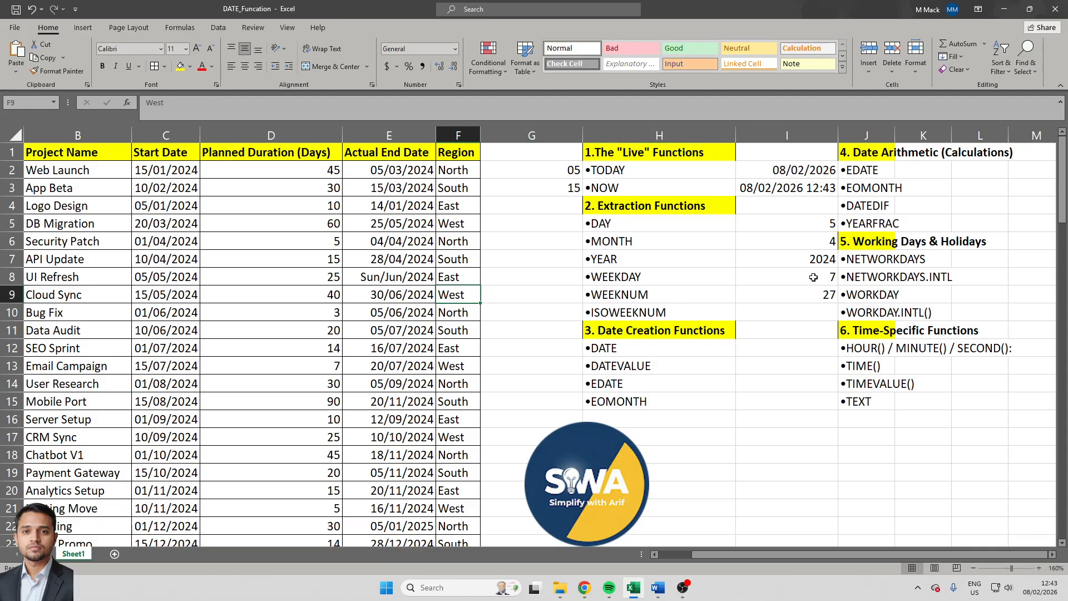
pyautogui.press('F2')
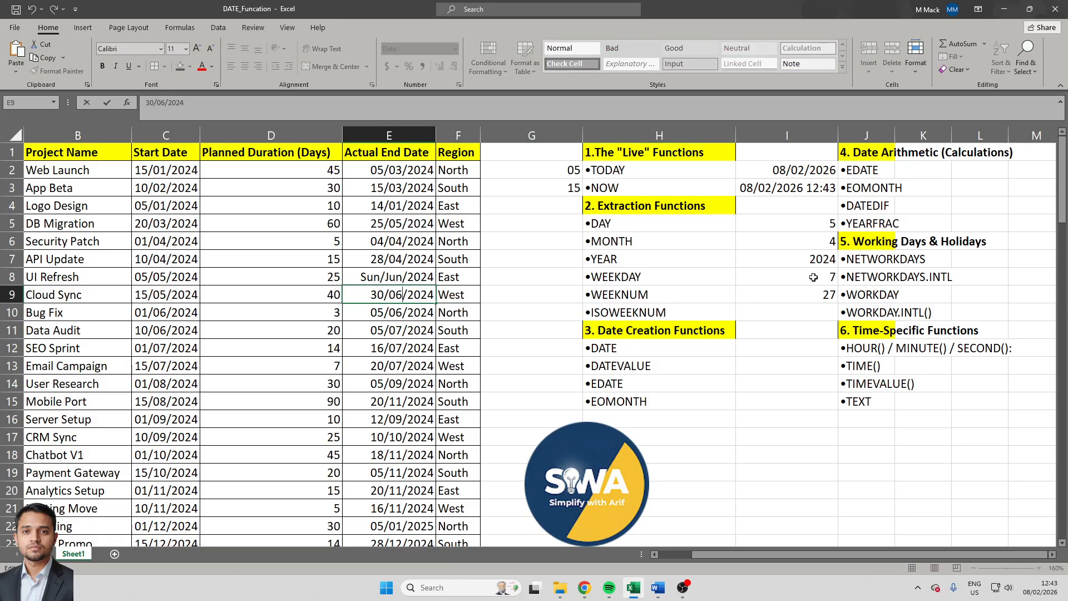
pyautogui.hotkey('shift', 'Left')
pyautogui.write('1')
pyautogui.press('Return')
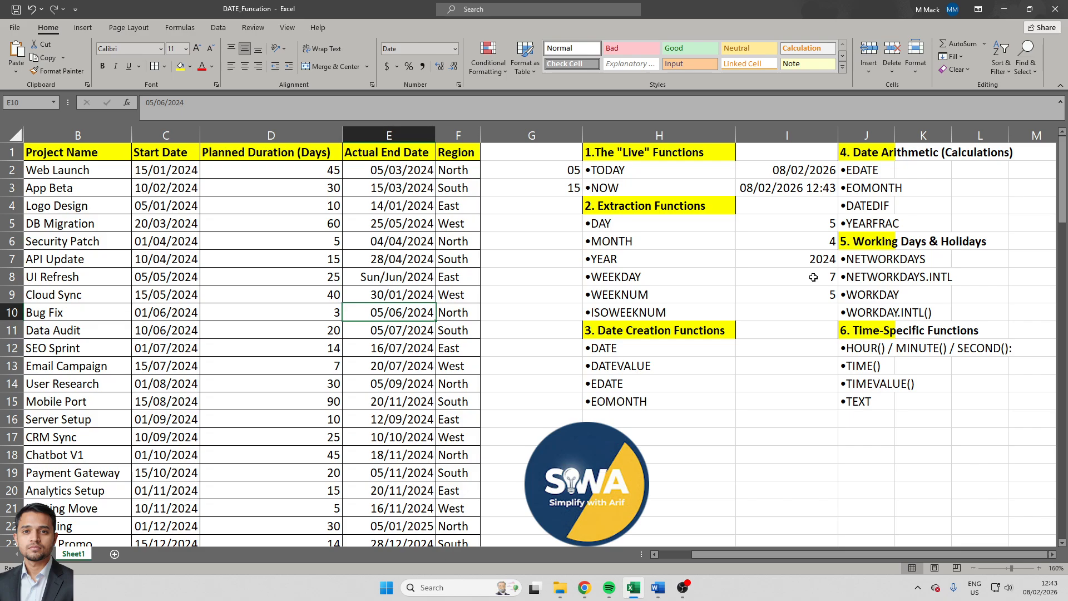
pyautogui.press('Up')
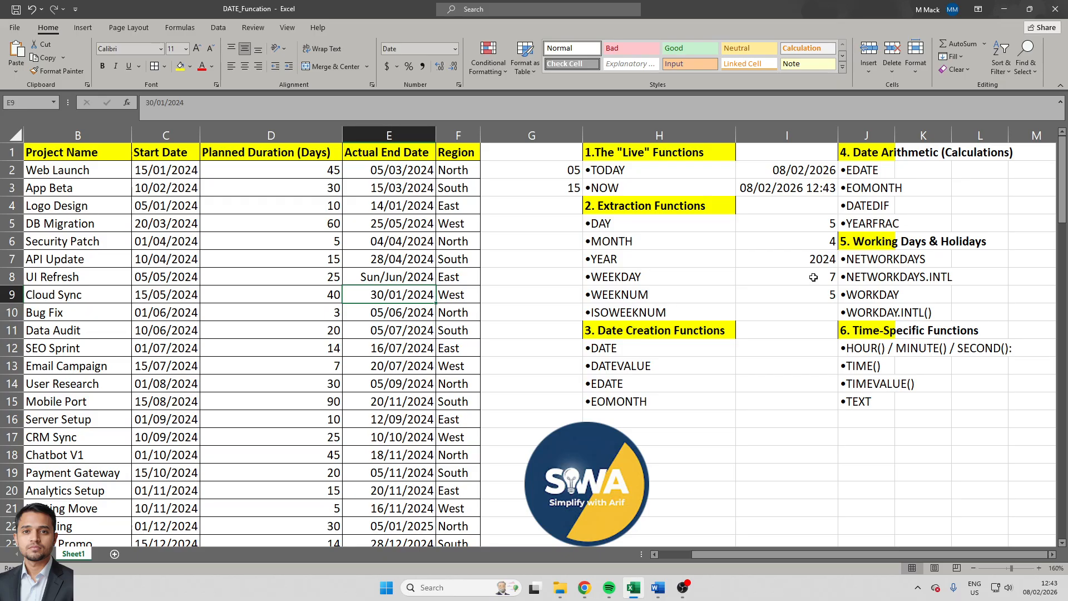
# - Enter =ISOWEEKNUM(E10) in cell I10 to get the ISO week number of the Bug Fix project's actual end date
pyautogui.click(809, 312)
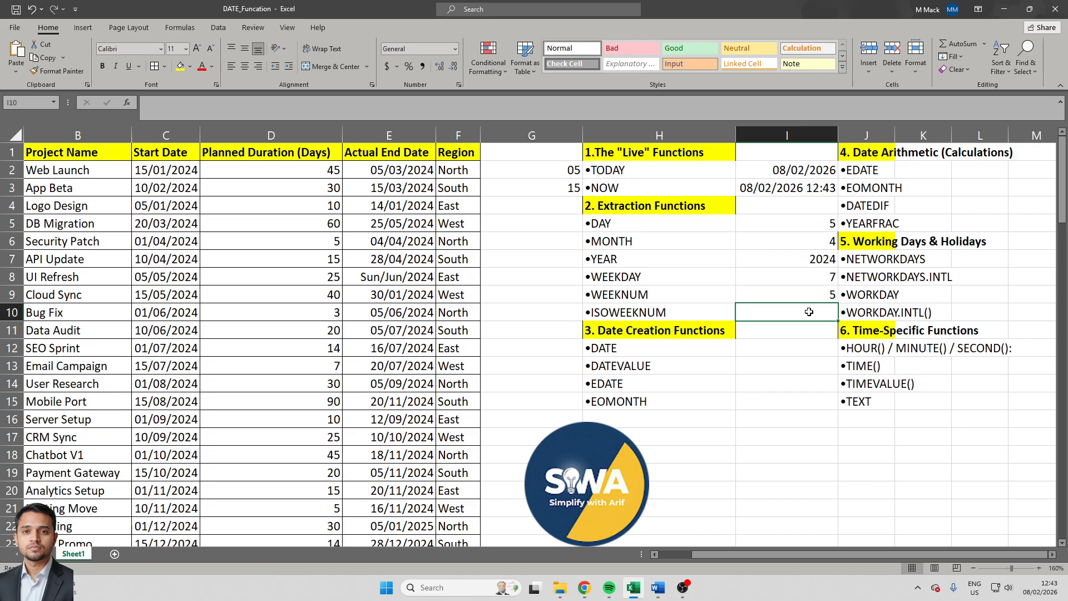
pyautogui.write('=')
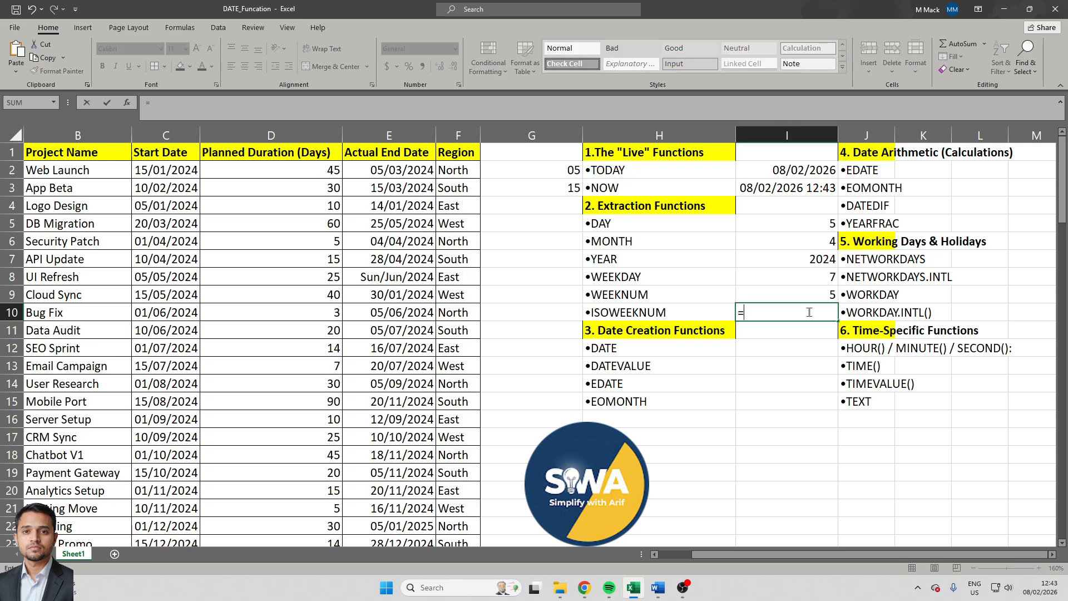
pyautogui.write('iso')
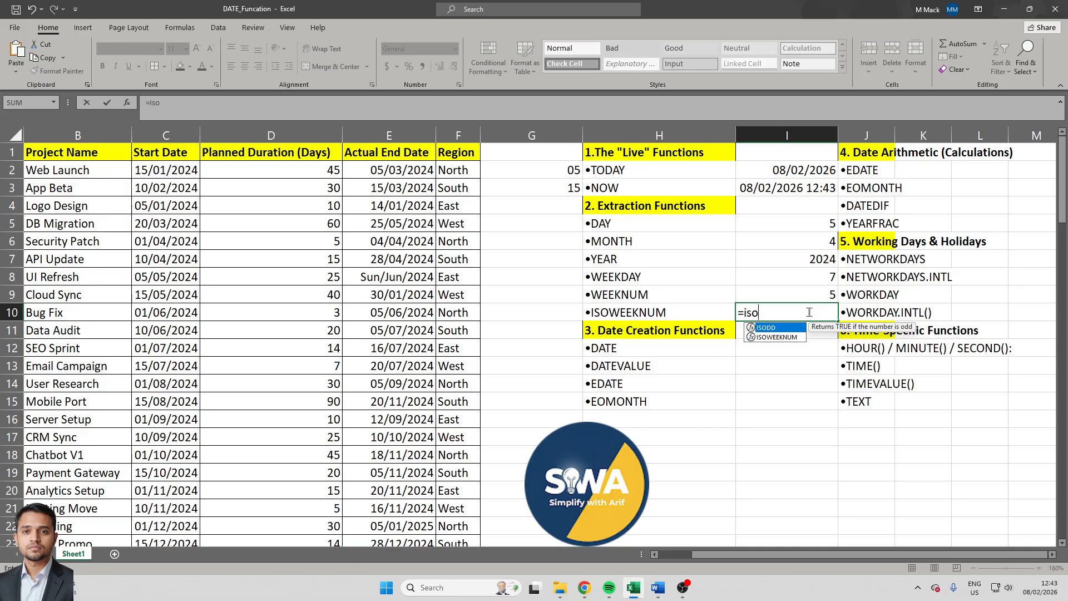
pyautogui.press('Down')
pyautogui.press('Tab')
pyautogui.press('Left')
pyautogui.press('Left')
pyautogui.press('Left')
pyautogui.press('Left')
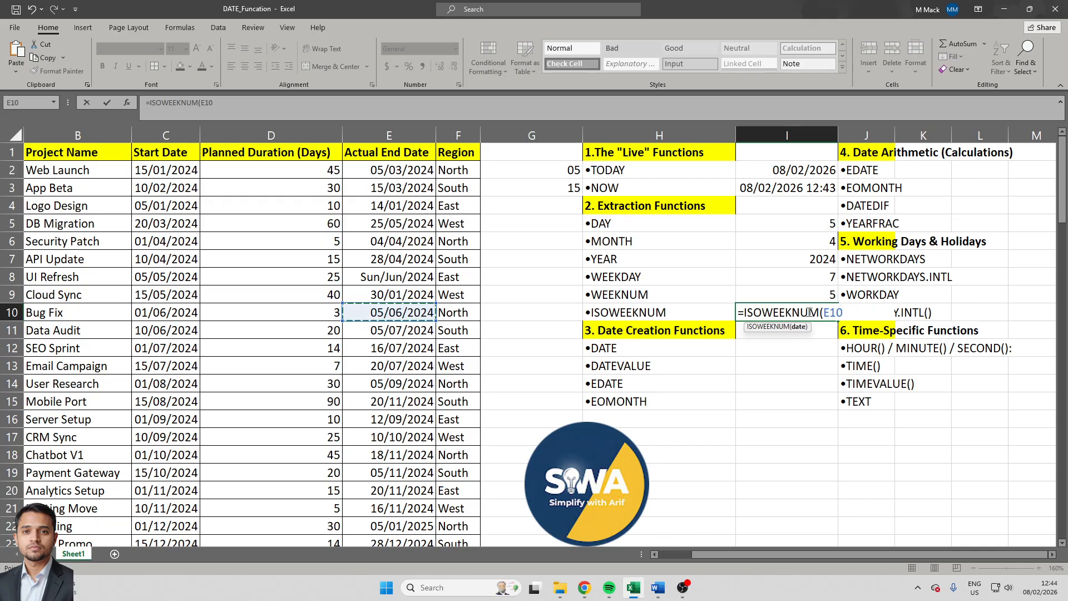
pyautogui.write(')')
pyautogui.press('Return')
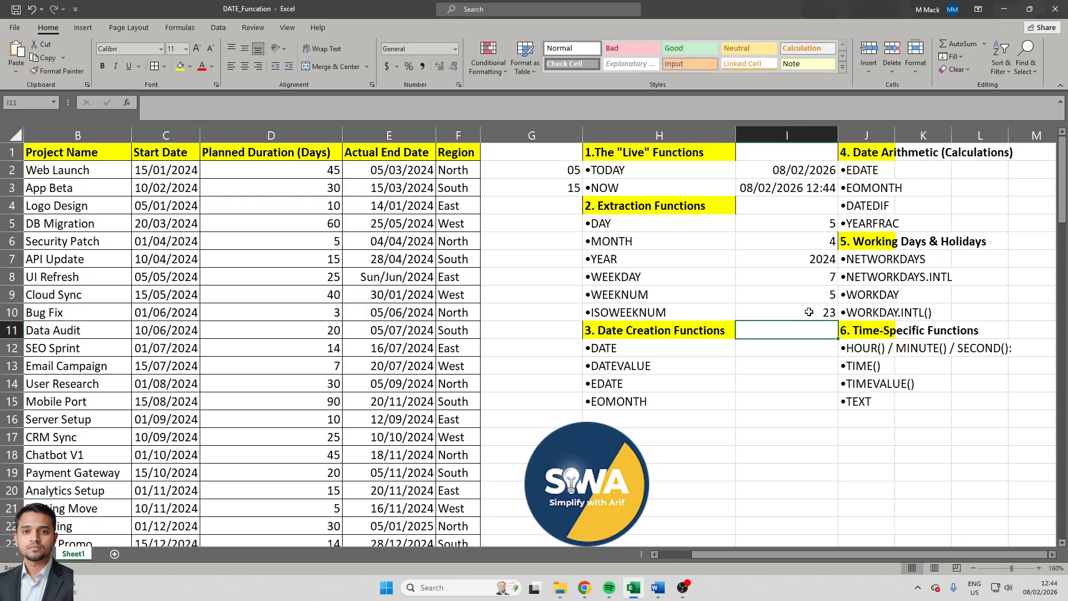
# - Compare the ISOWEEKNUM result in cell I10 with its source date in cell E10
pyautogui.click(809, 313)
pyautogui.press('Left')
pyautogui.press('Left')
pyautogui.press('Left')
pyautogui.press('Left')
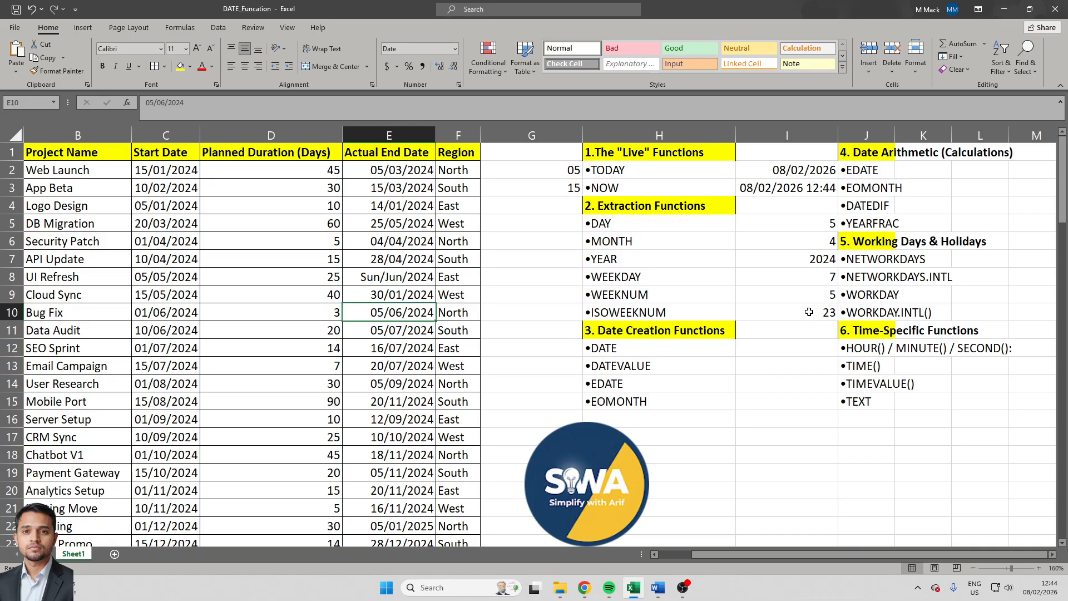
pyautogui.press('Right')
pyautogui.press('Right')
pyautogui.press('Right')
pyautogui.press('Right')
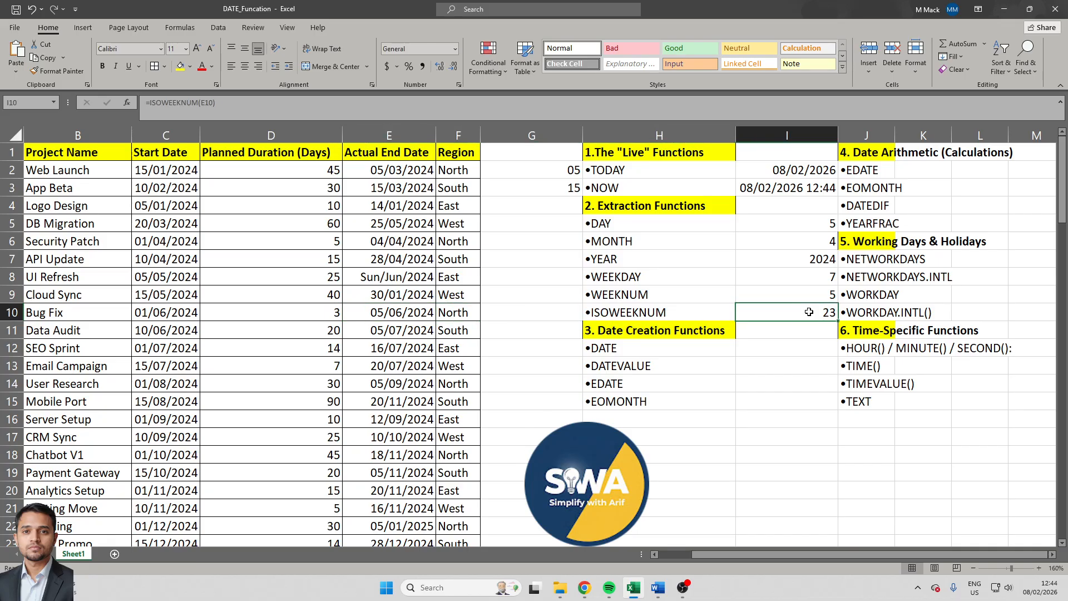
# - Enter =DATE(I7,I6,I5) in cell I12 to build a date from the extracted year, month and day
pyautogui.press('Down')
pyautogui.press('Left')
pyautogui.press('Down')
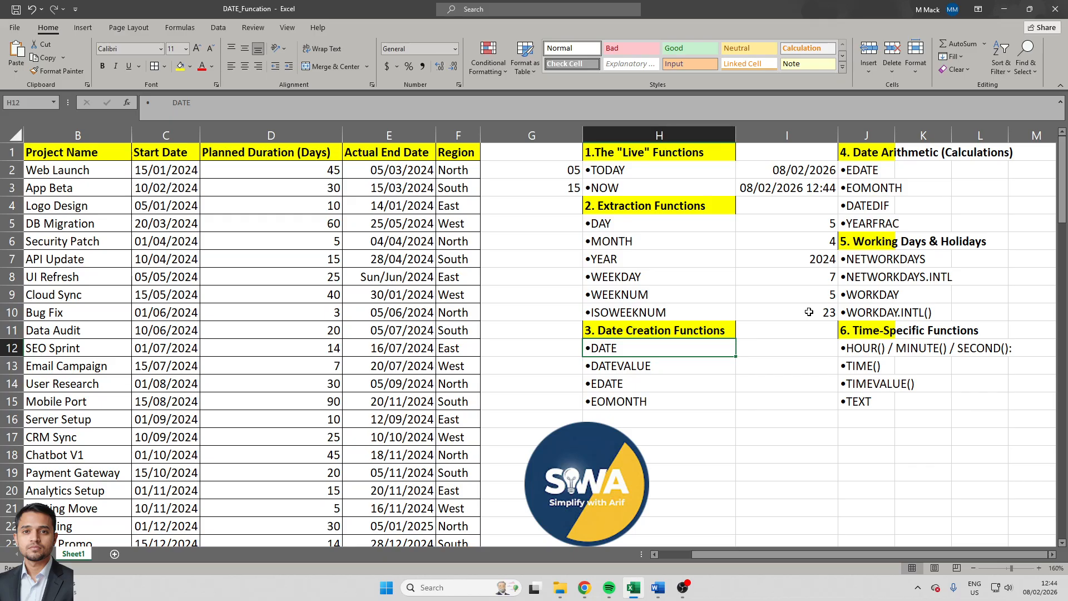
pyautogui.press('Right')
pyautogui.write('=dat')
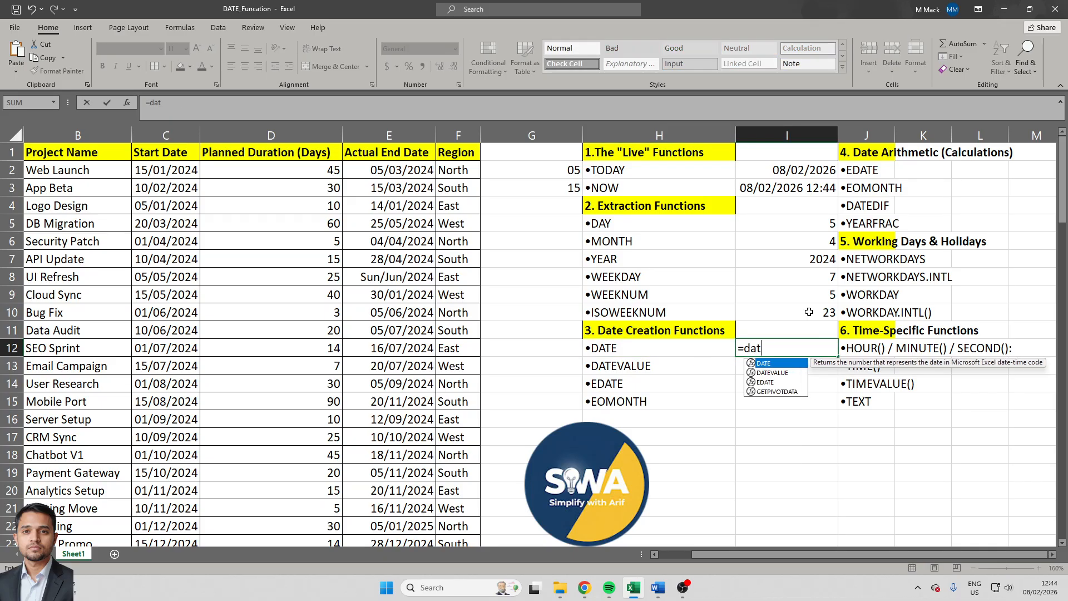
pyautogui.press('Tab')
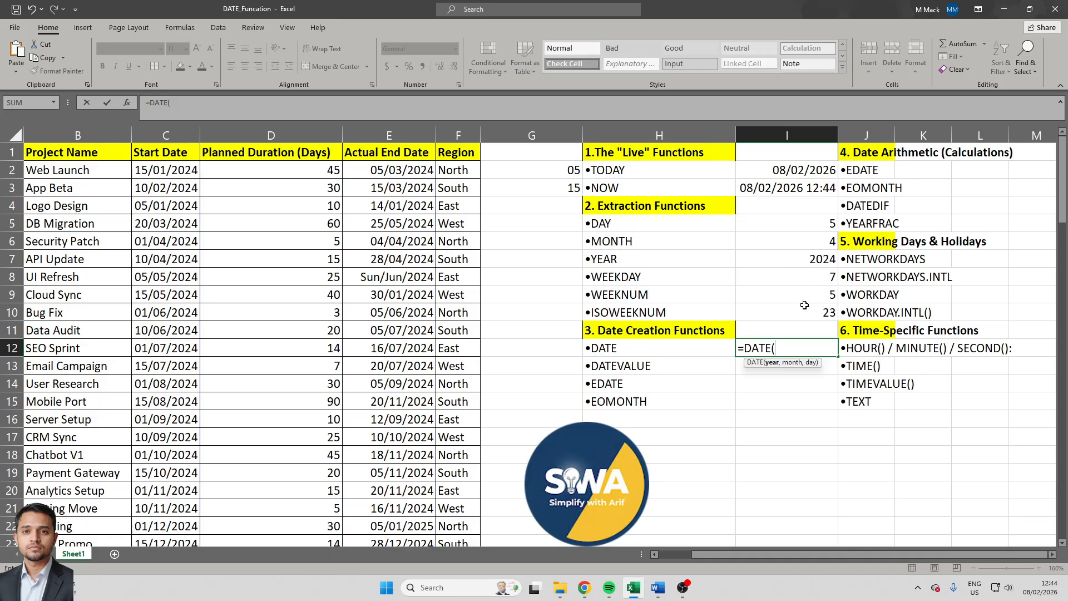
pyautogui.click(815, 259)
pyautogui.write(',')
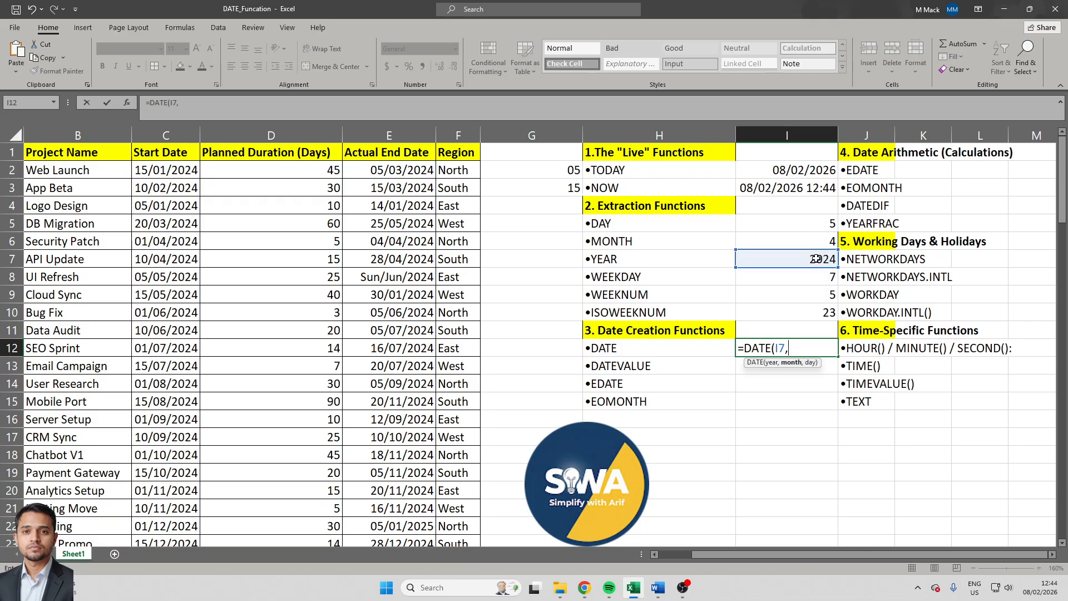
pyautogui.click(824, 242)
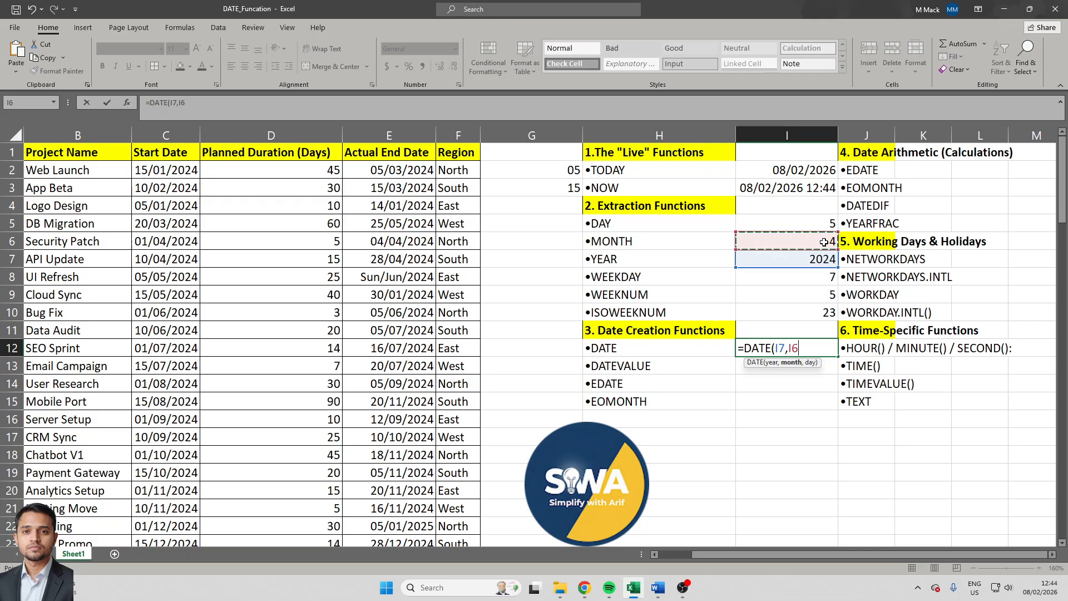
pyautogui.write(',')
pyautogui.click(829, 221)
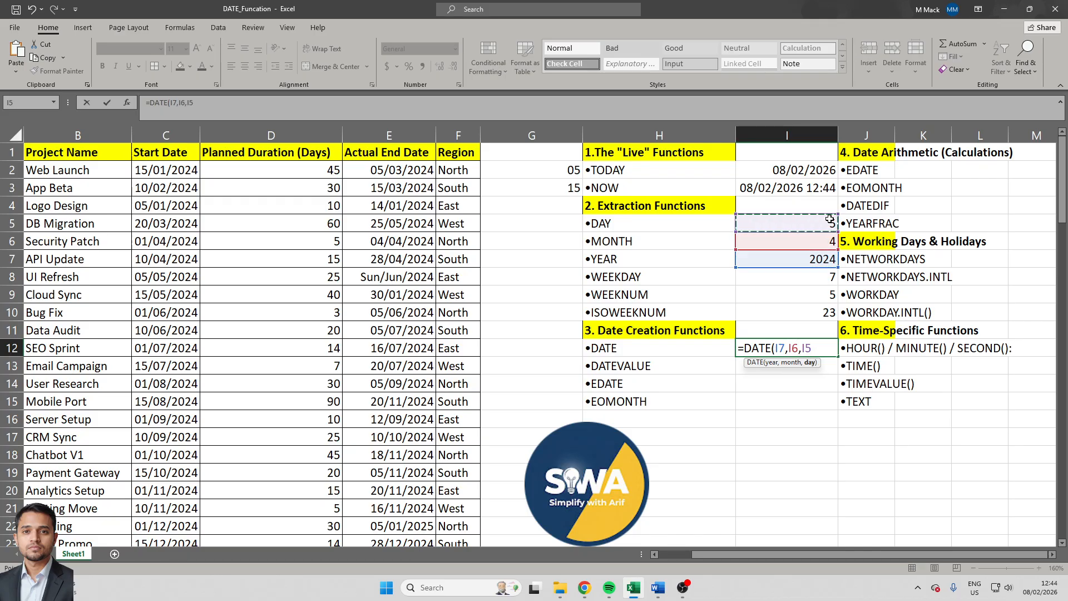
pyautogui.write(')')
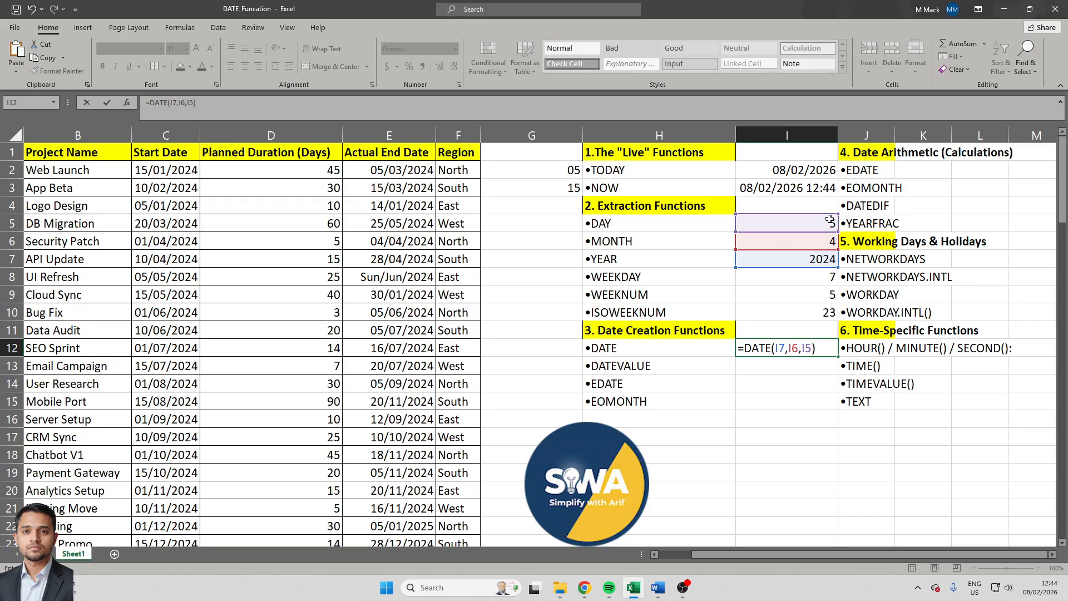
pyautogui.press('Return')
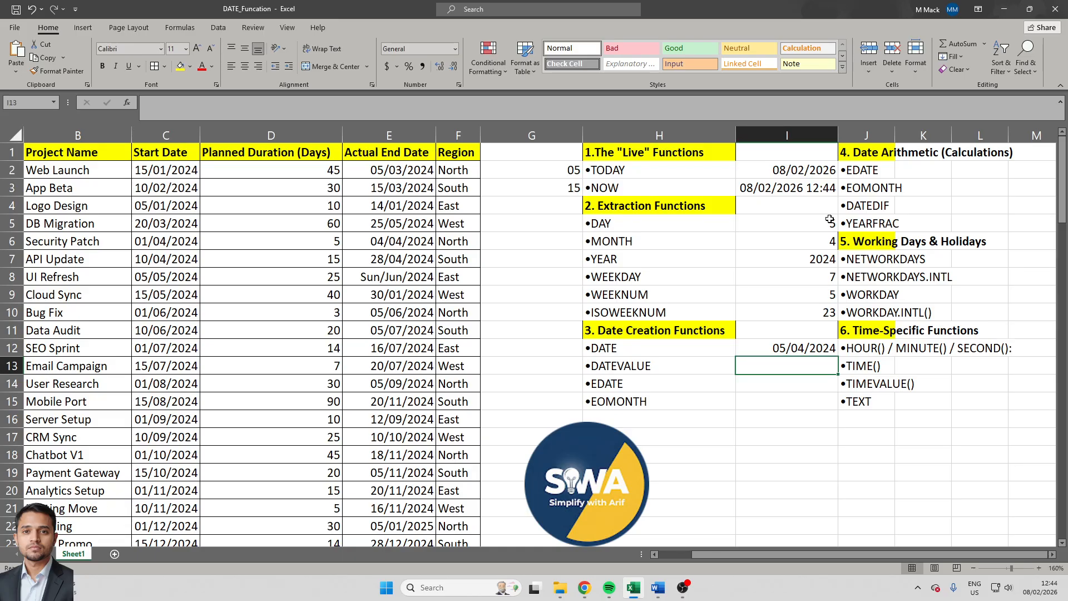
# - Try to get the serial number of the date in I12 with =DATEVALUE(I12) in cell I13
pyautogui.write('=datev')
pyautogui.press('Tab')
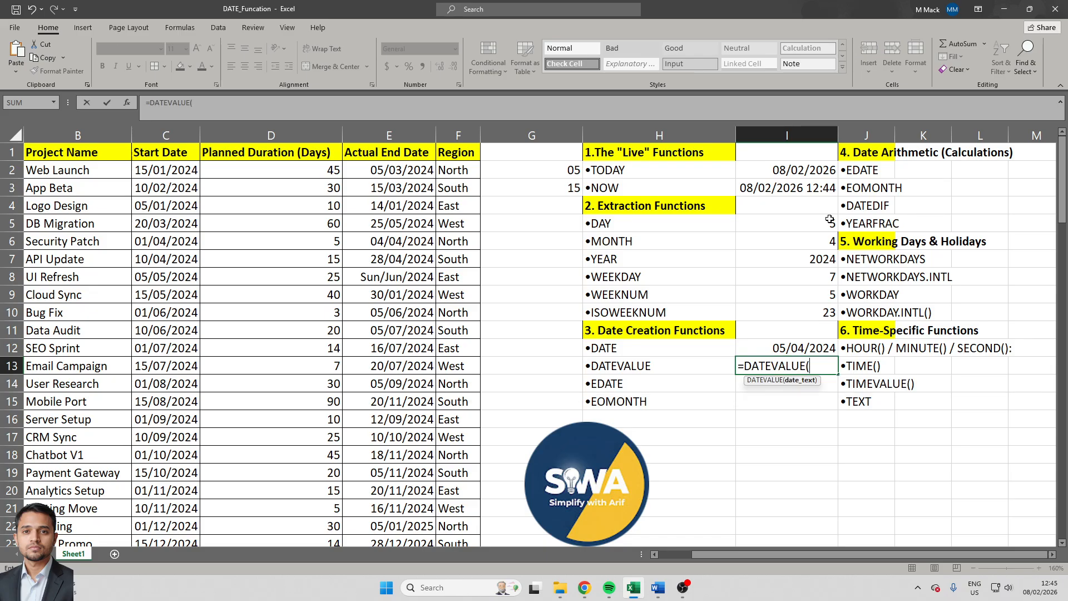
pyautogui.press('Up')
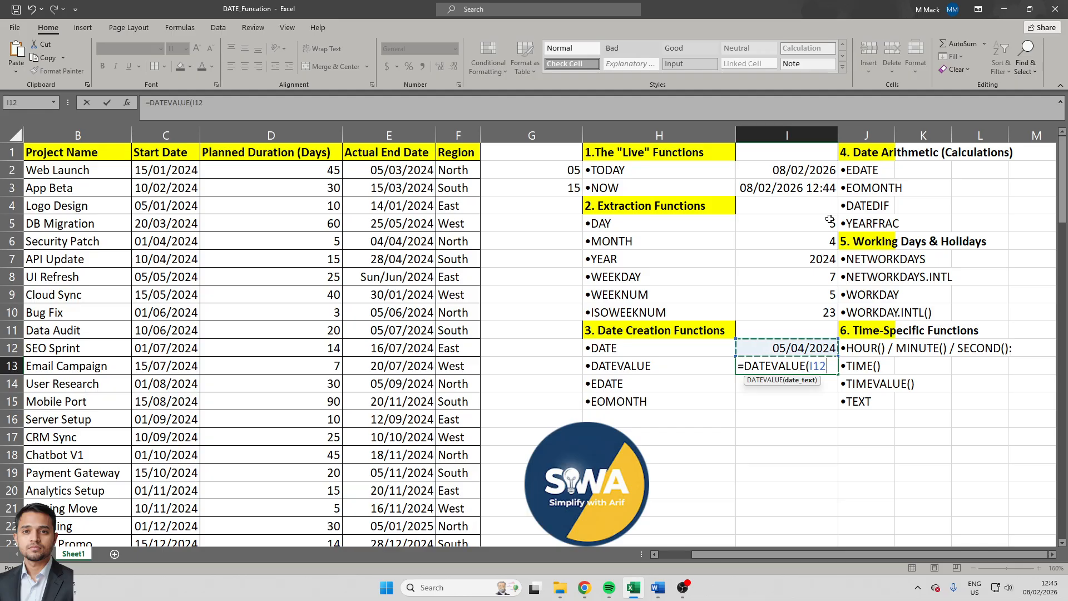
pyautogui.press('Return')
# - Replace the formula in cell I13 with DATEVALUE using the unquoted date 12/01/2022 as its argument
pyautogui.press('Up')
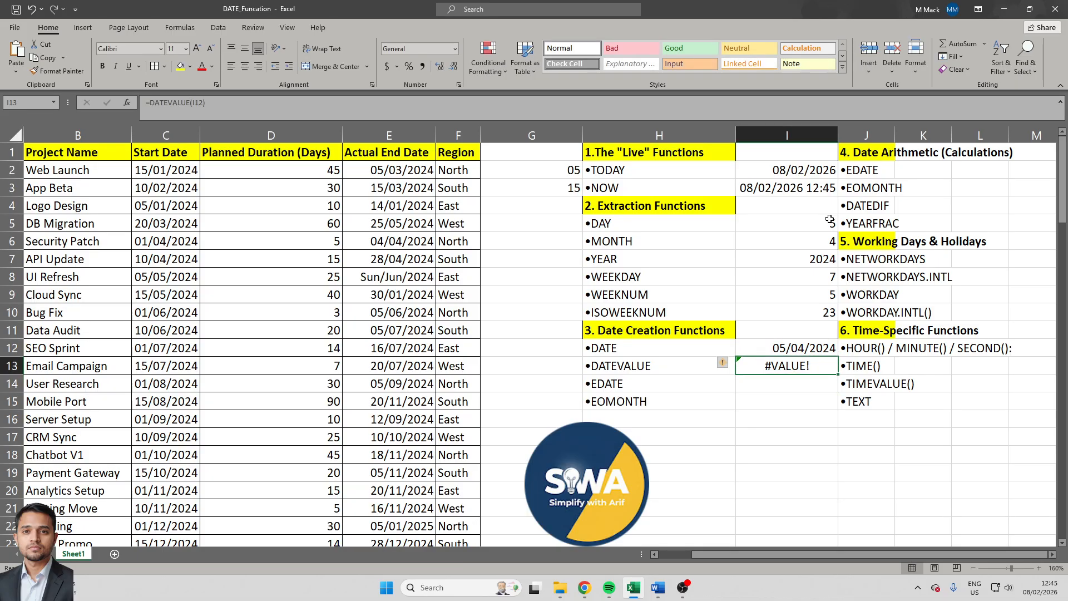
pyautogui.write('=date')
pyautogui.press('Tab')
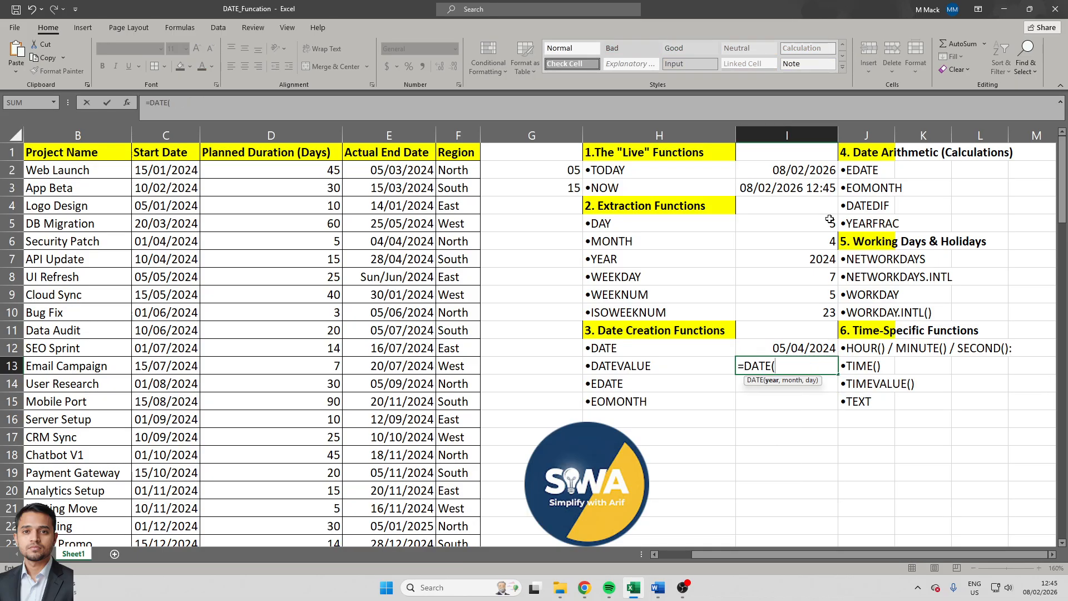
pyautogui.press('Left')
pyautogui.press('BackSpace')
pyautogui.press('BackSpace')
pyautogui.press('BackSpace')
pyautogui.press('BackSpace')
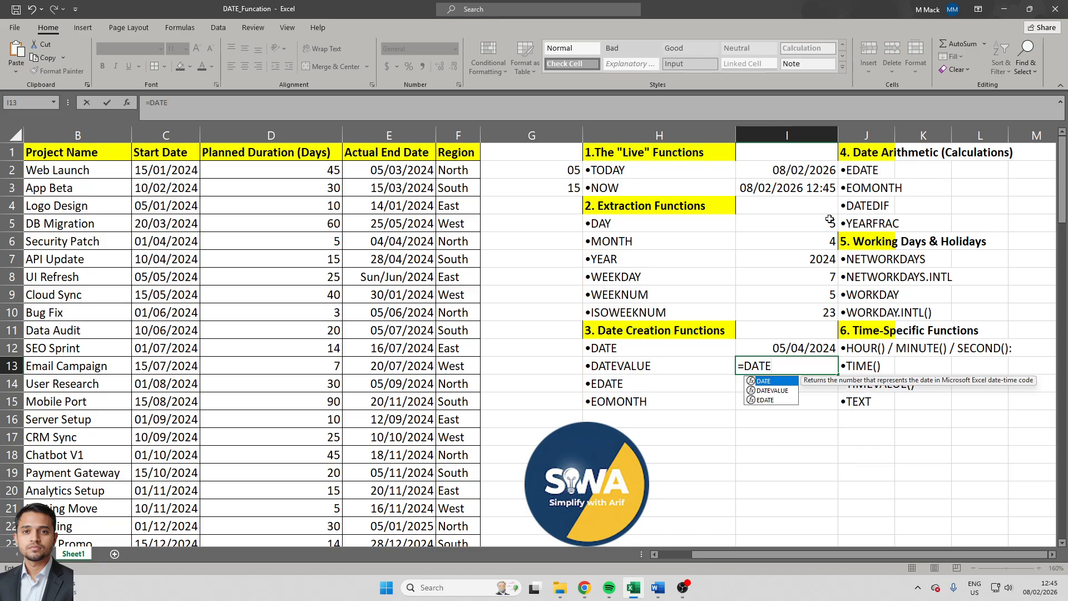
pyautogui.write('va')
pyautogui.press('Tab')
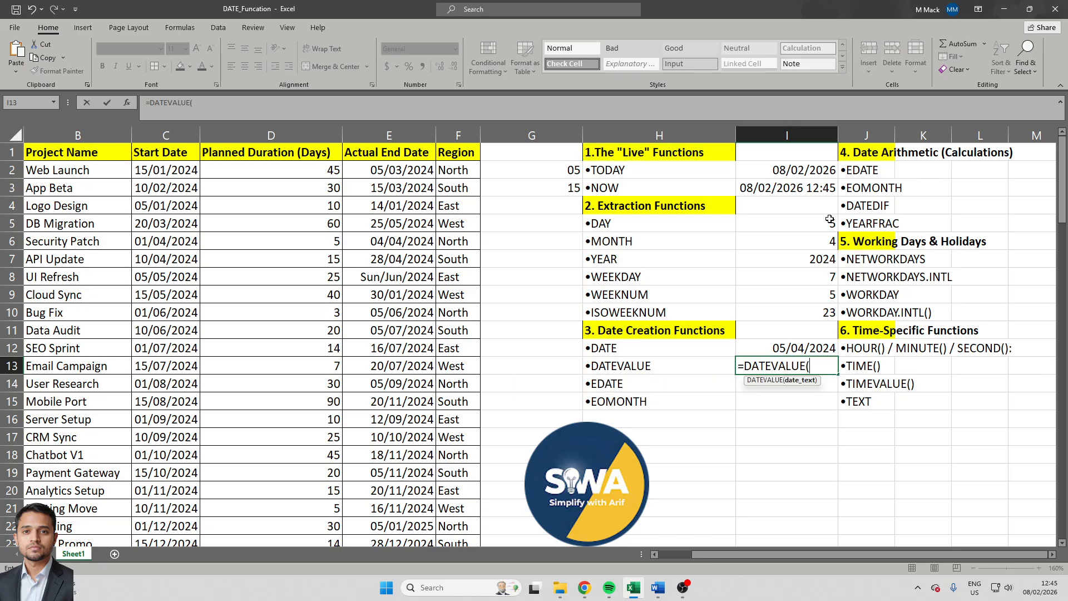
pyautogui.write('12/01/2022')
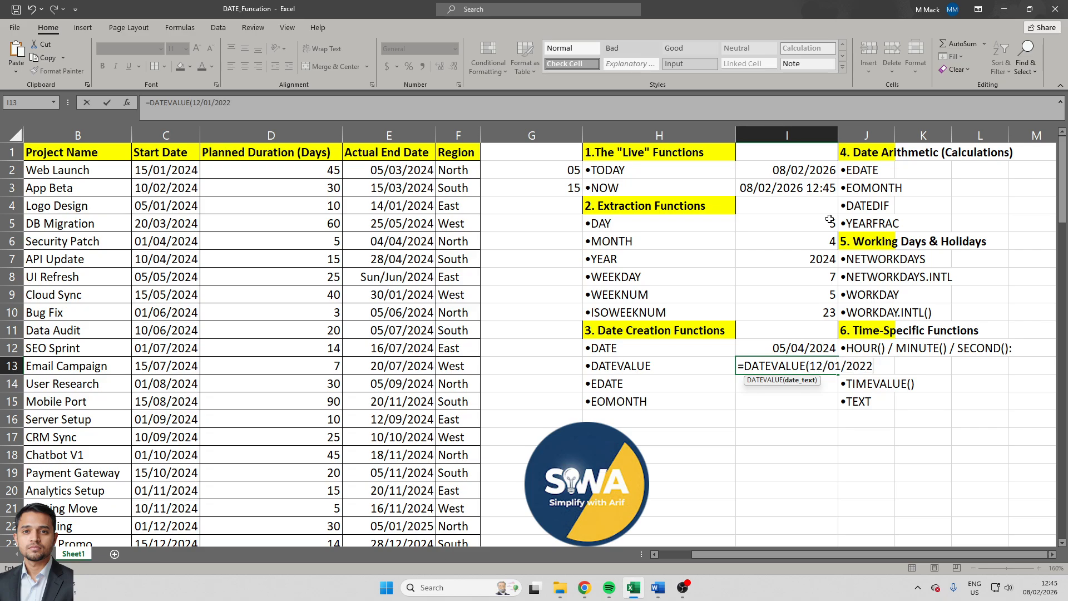
pyautogui.press('Return')
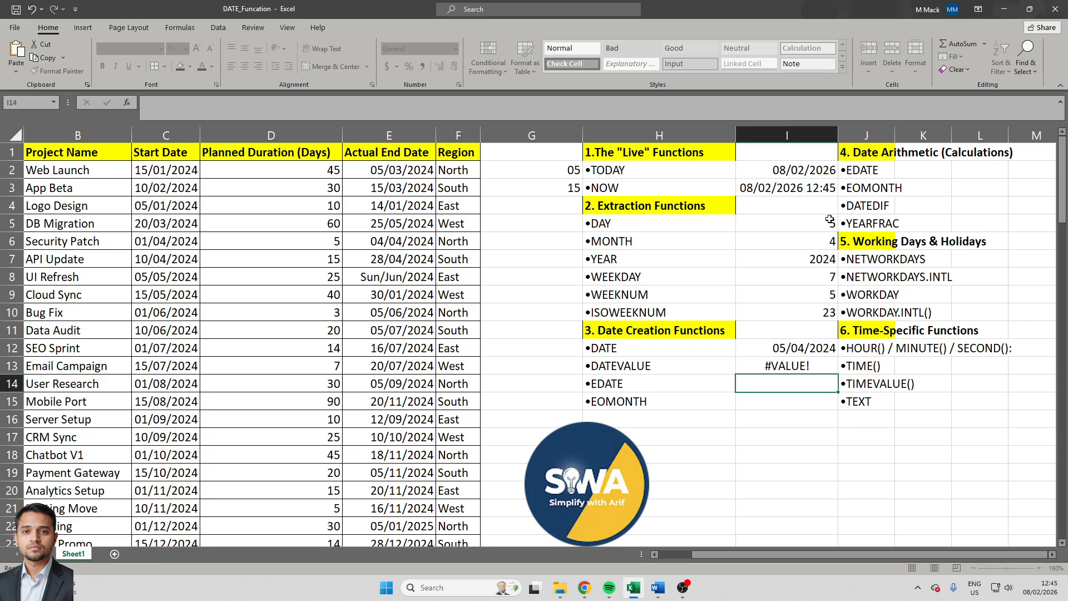
# - Enclose the date argument of the DATEVALUE formula in I13 in double quotation marks
pyautogui.press('Up')
pyautogui.press('F2')
pyautogui.press('Left')
pyautogui.press('Left')
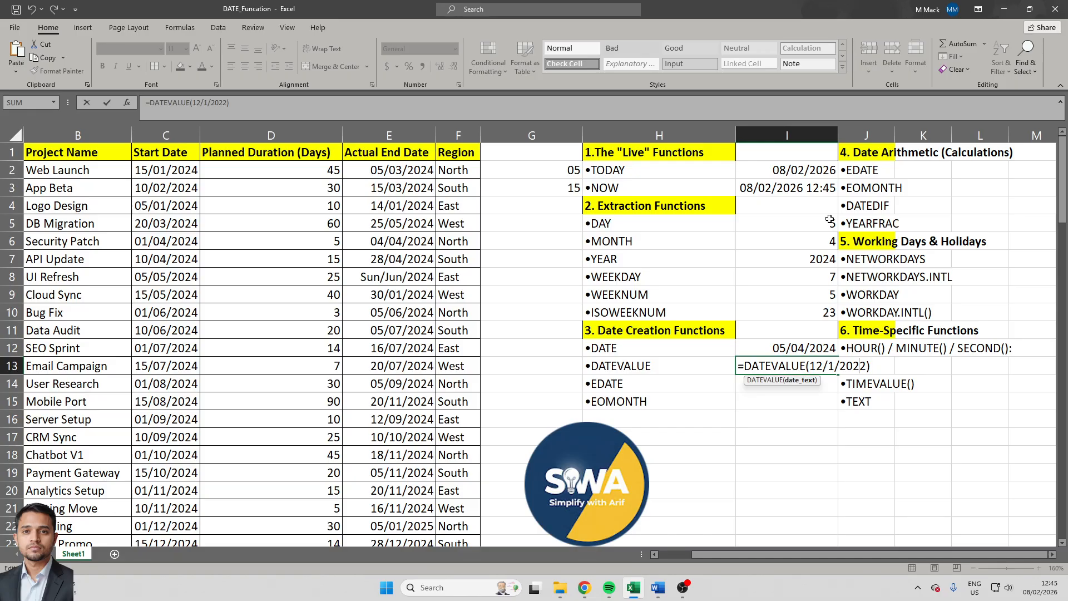
pyautogui.write('"')
pyautogui.write('"')
pyautogui.press('Return')
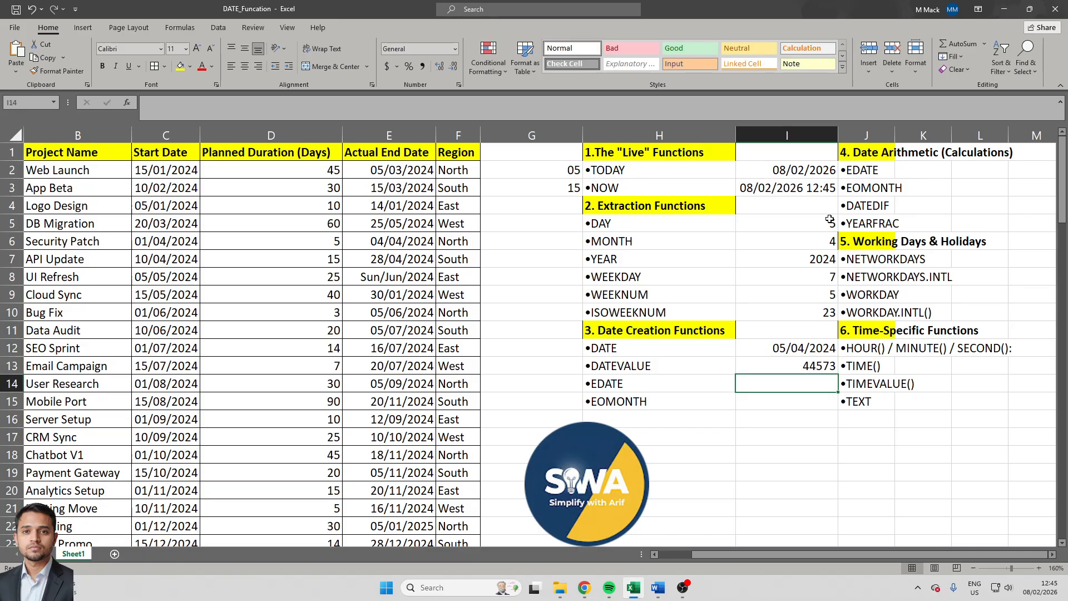
# - Turn the Email Campaign actual end date in cell E13 into text by prefixing it with an apostrophe
pyautogui.press('Up')
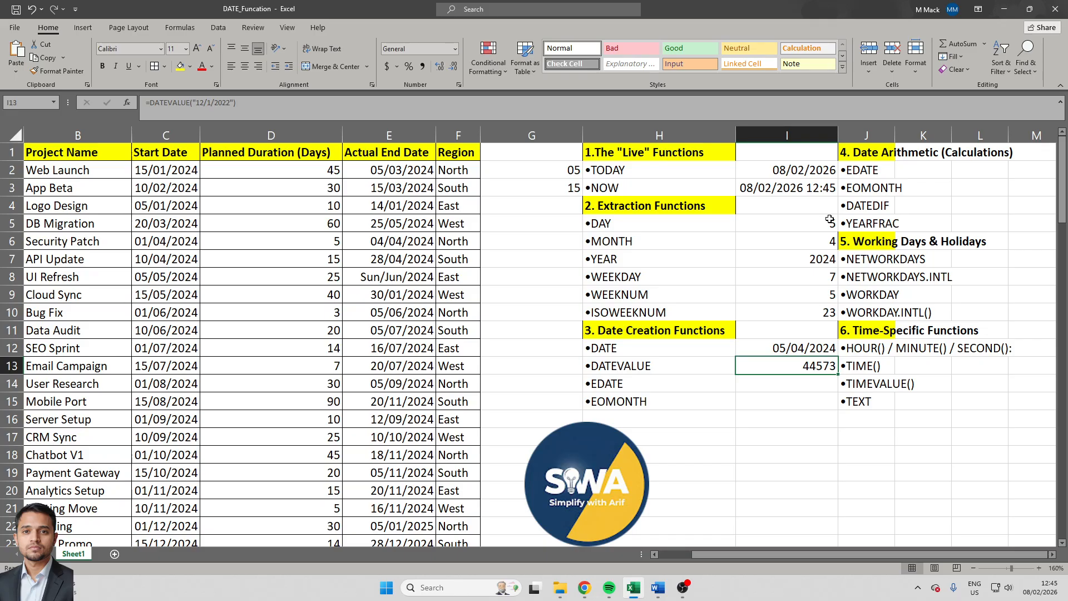
pyautogui.press('Left')
pyautogui.press('Left')
pyautogui.press('Left')
pyautogui.press('Left')
pyautogui.press('F2')
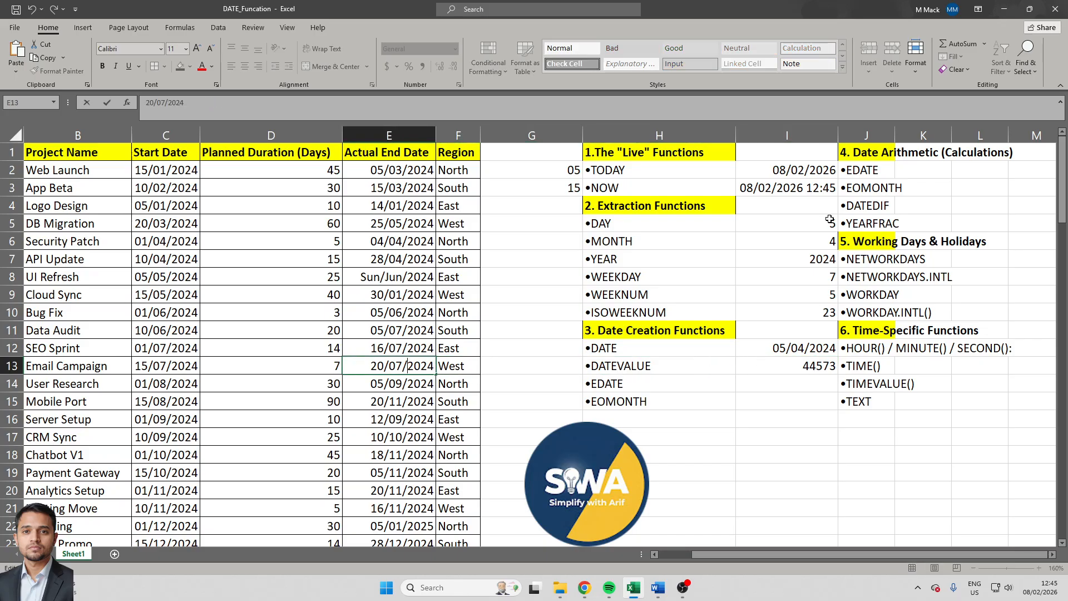
pyautogui.press('Home')
pyautogui.write("'")
pyautogui.press('Return')
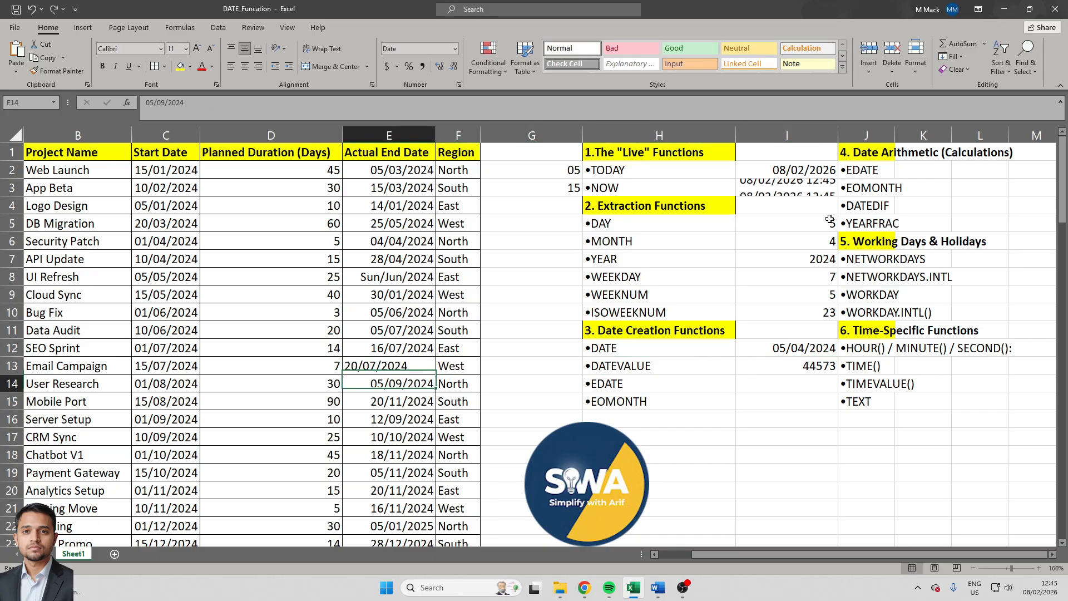
# - Check whether the Email Campaign end date in E13 is text by entering =ISTEXT(E13) in cell G13
pyautogui.press('Up')
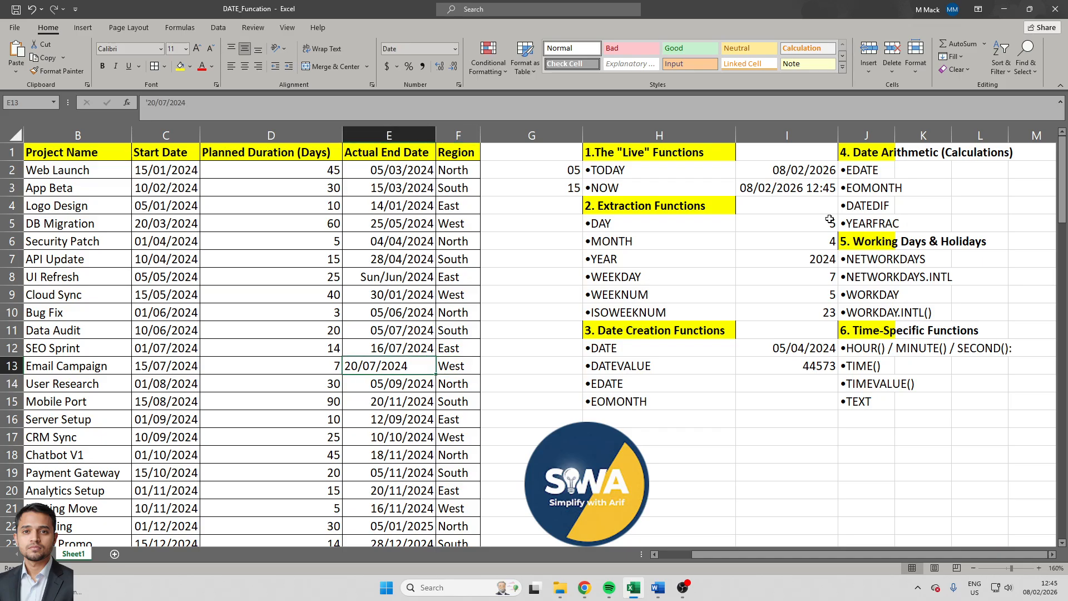
pyautogui.press('Right')
pyautogui.press('Right')
pyautogui.write('=if')
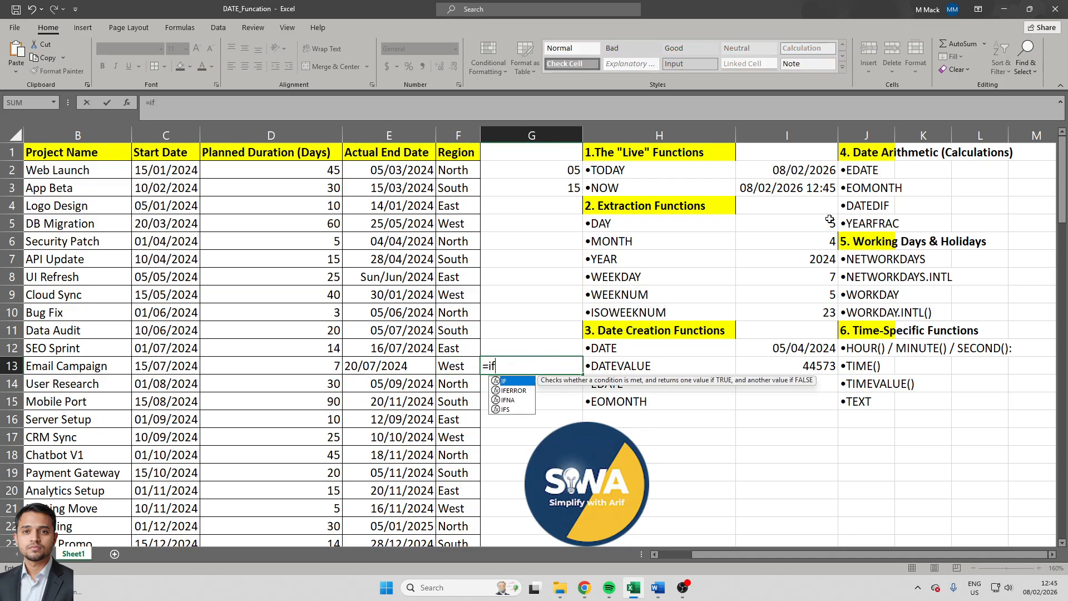
pyautogui.press('BackSpace')
pyautogui.write('sda')
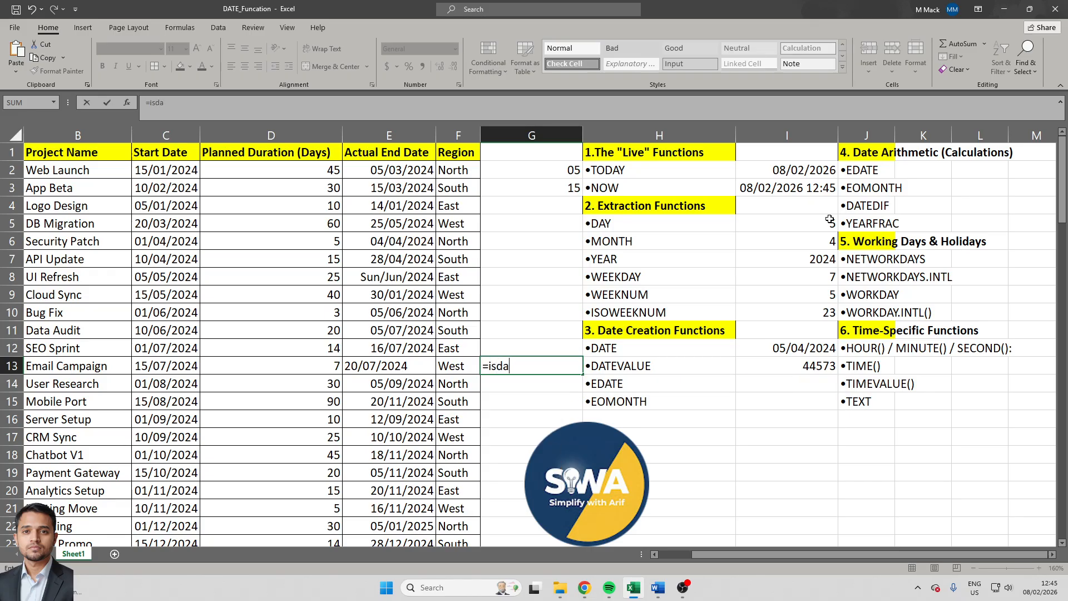
pyautogui.press('BackSpace')
pyautogui.press('BackSpace')
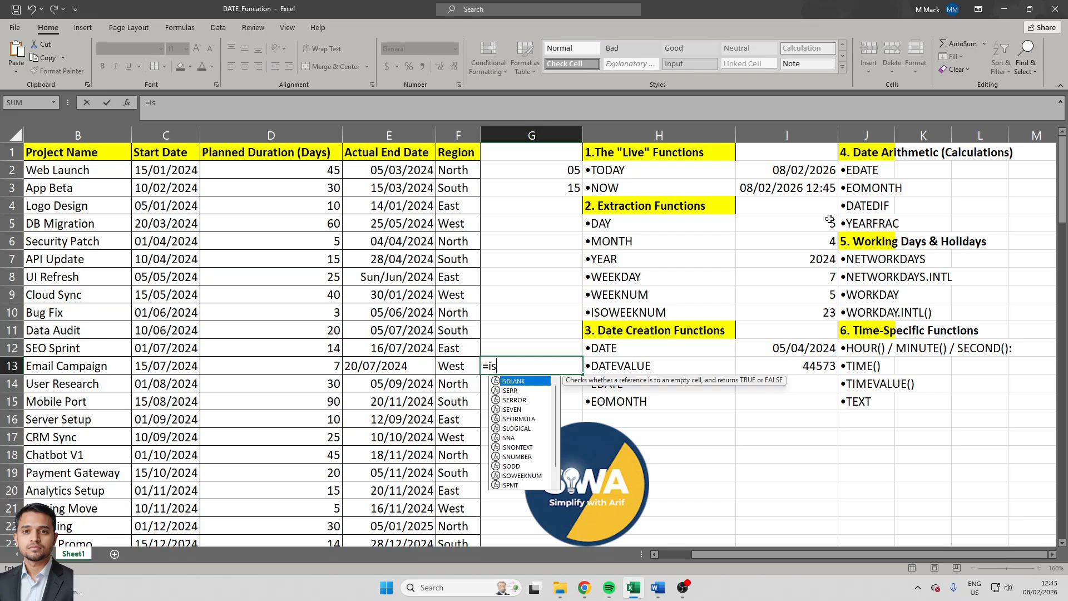
pyautogui.press('Down')
pyautogui.press('Down')
pyautogui.press('Down')
pyautogui.press('Down')
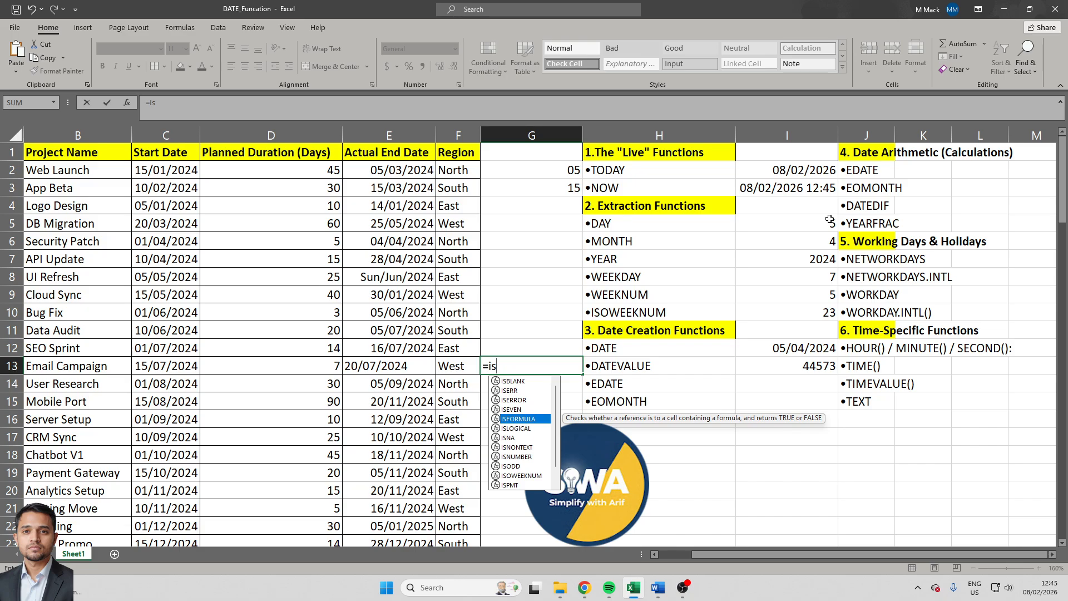
pyautogui.press('Down')
pyautogui.press('Down')
pyautogui.press('Down')
pyautogui.press('Down')
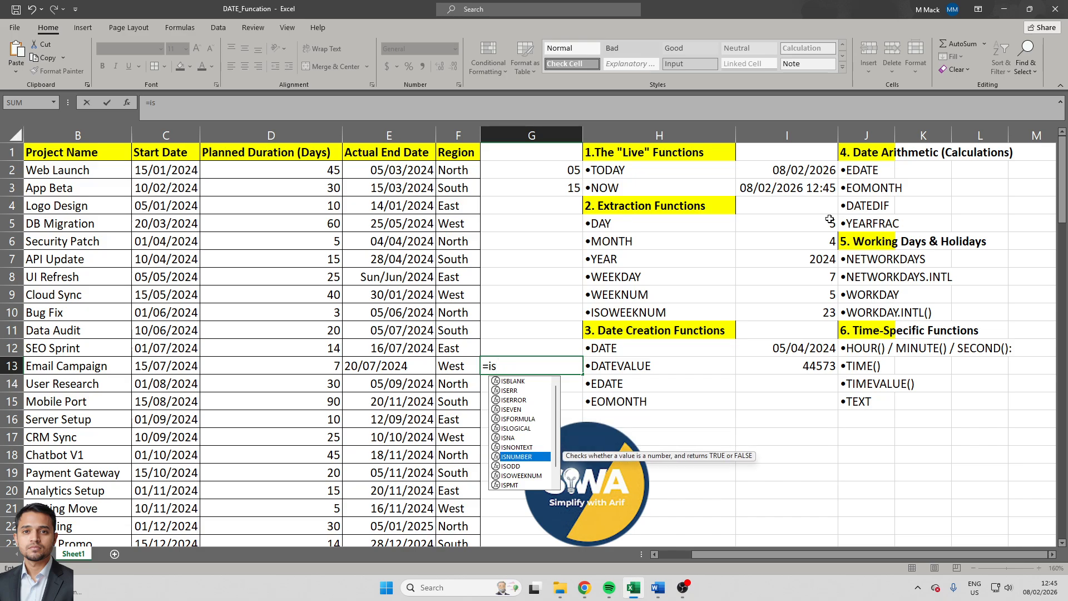
pyautogui.write('t')
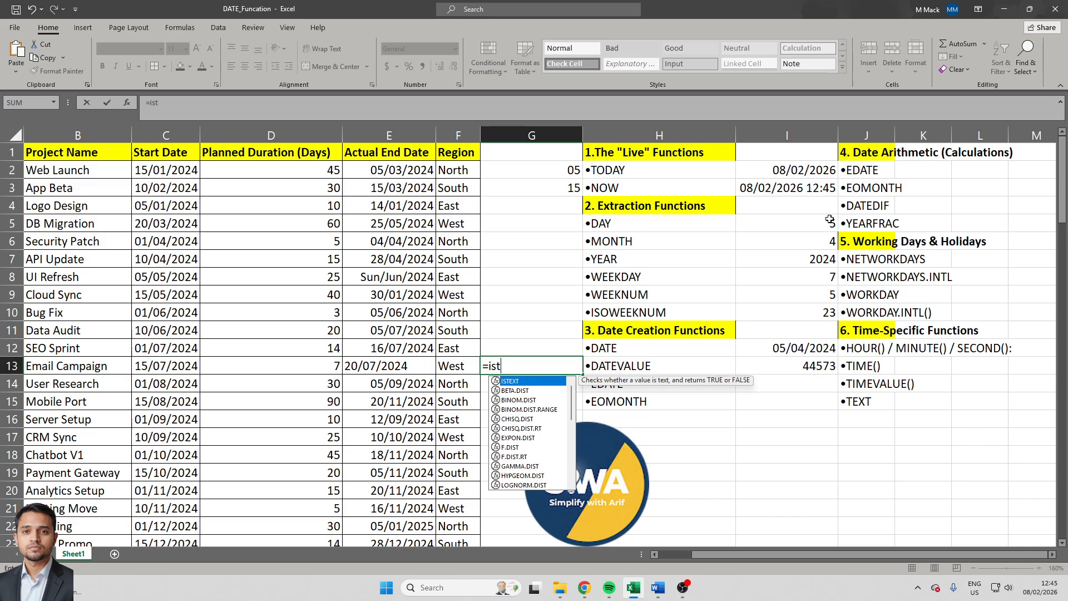
pyautogui.press('Tab')
pyautogui.press('Left')
pyautogui.press('Left')
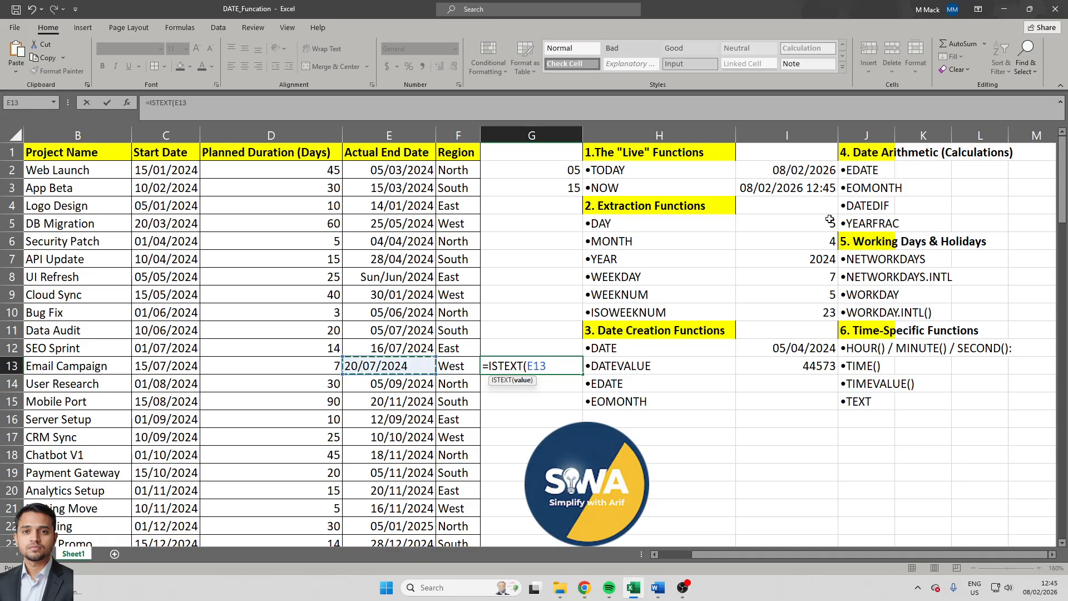
pyautogui.write(')')
pyautogui.press('Return')
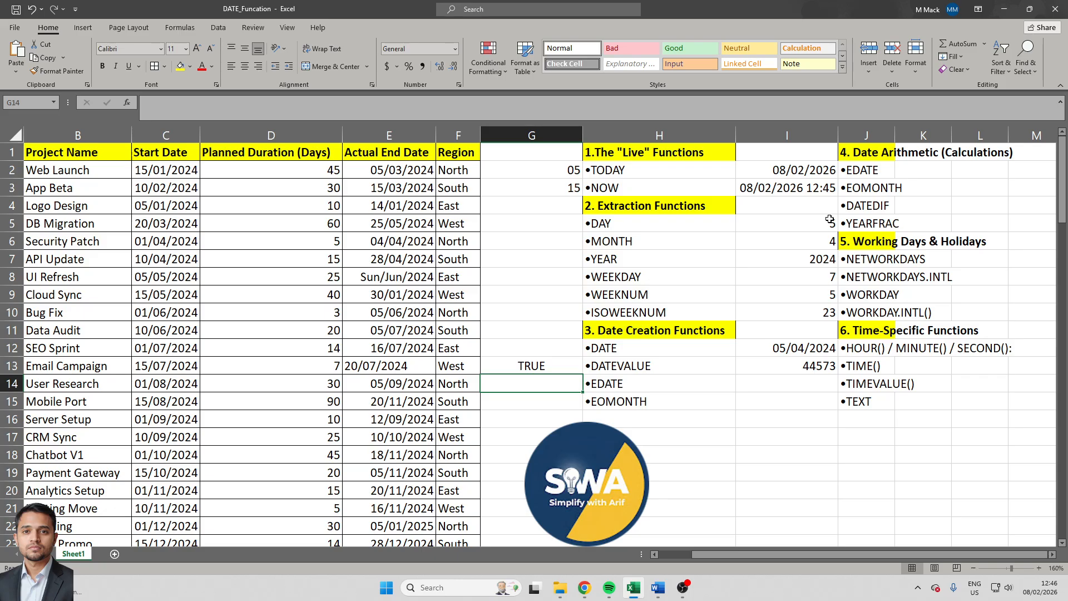
# - Examine the contents of cell E13 in edit mode for the leading apostrophe
pyautogui.press('Up')
pyautogui.press('Left')
pyautogui.press('Left')
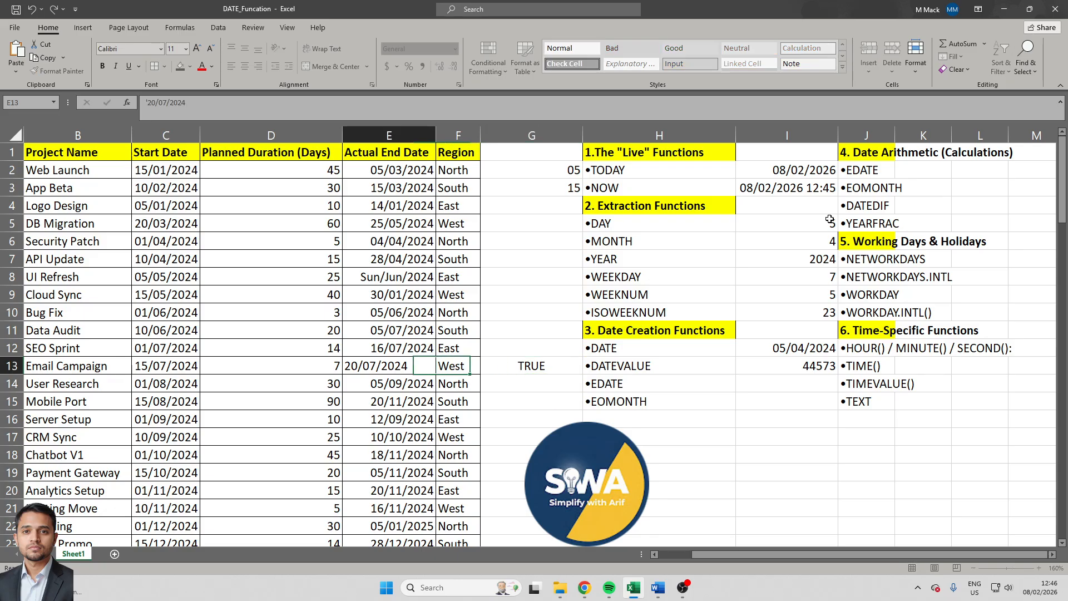
pyautogui.press('F2')
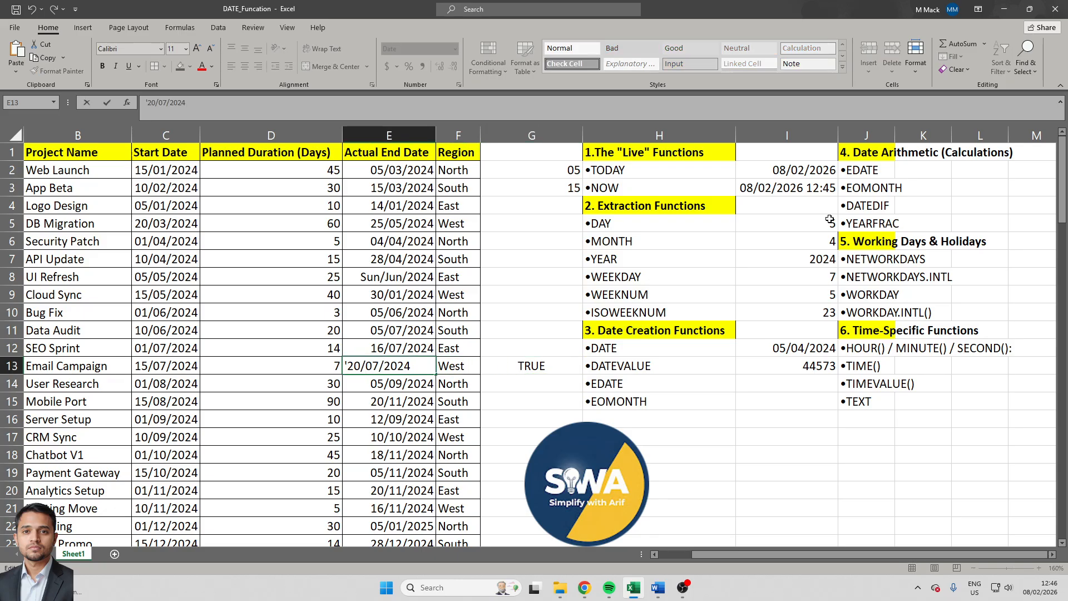
pyautogui.press('Tab')
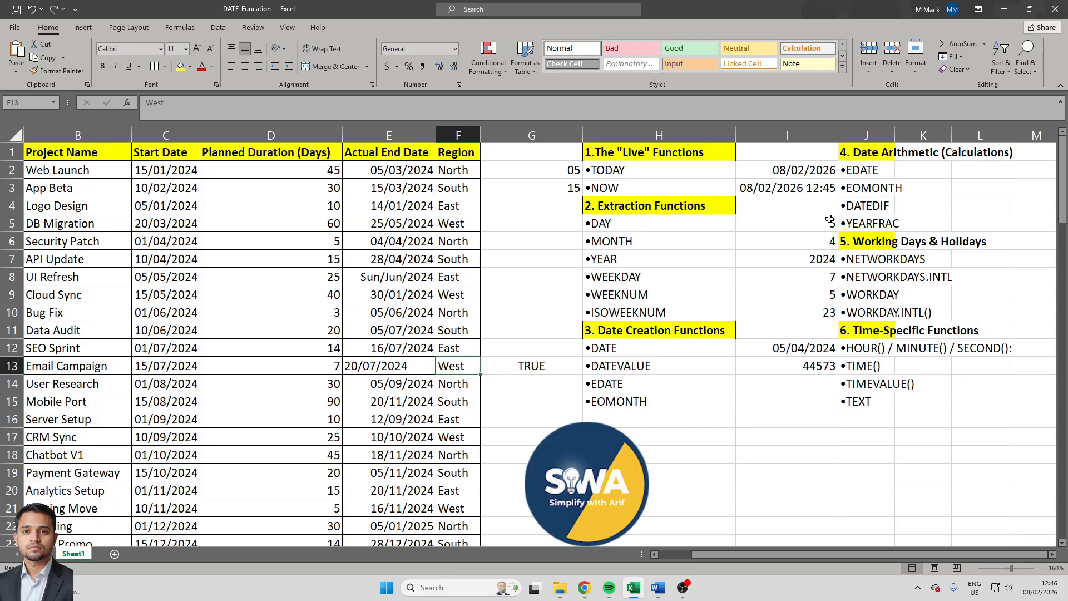
pyautogui.press('Left')
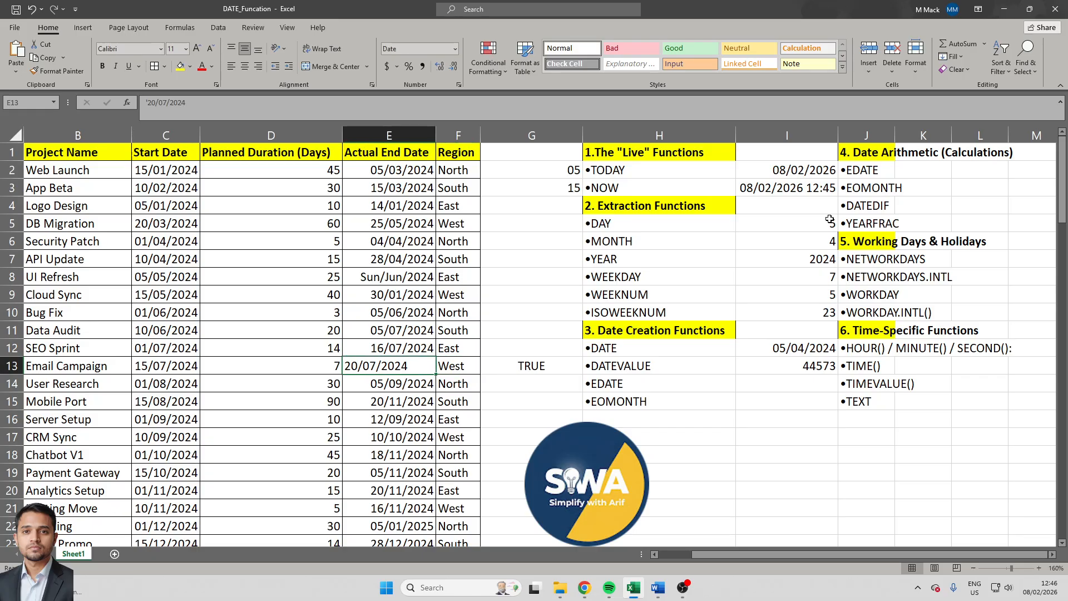
pyautogui.press('F2')
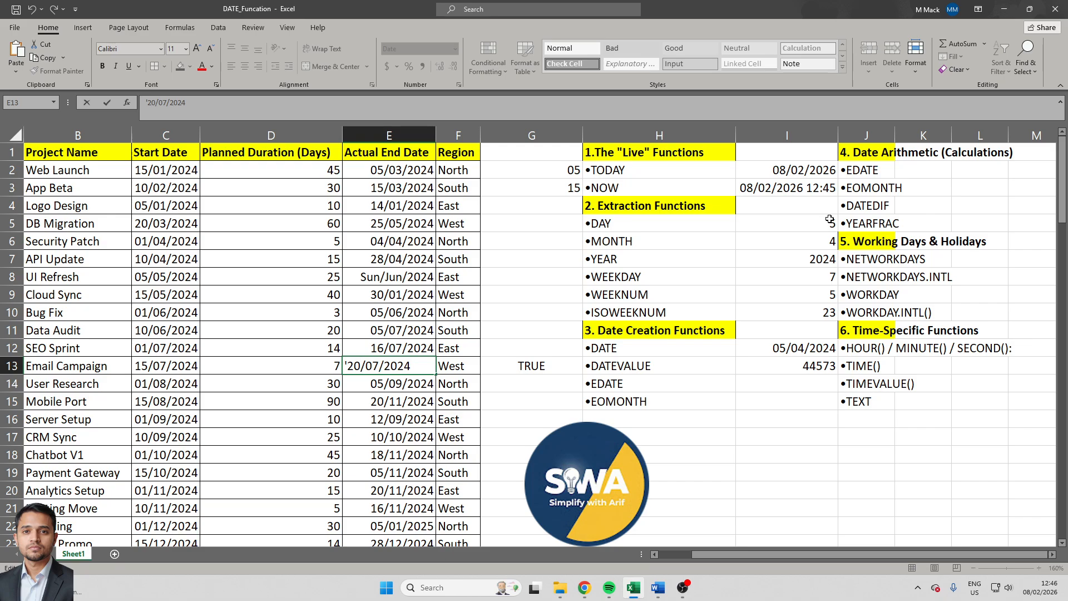
pyautogui.press('Tab')
pyautogui.press('Tab')
pyautogui.press('Tab')
pyautogui.press('Tab')
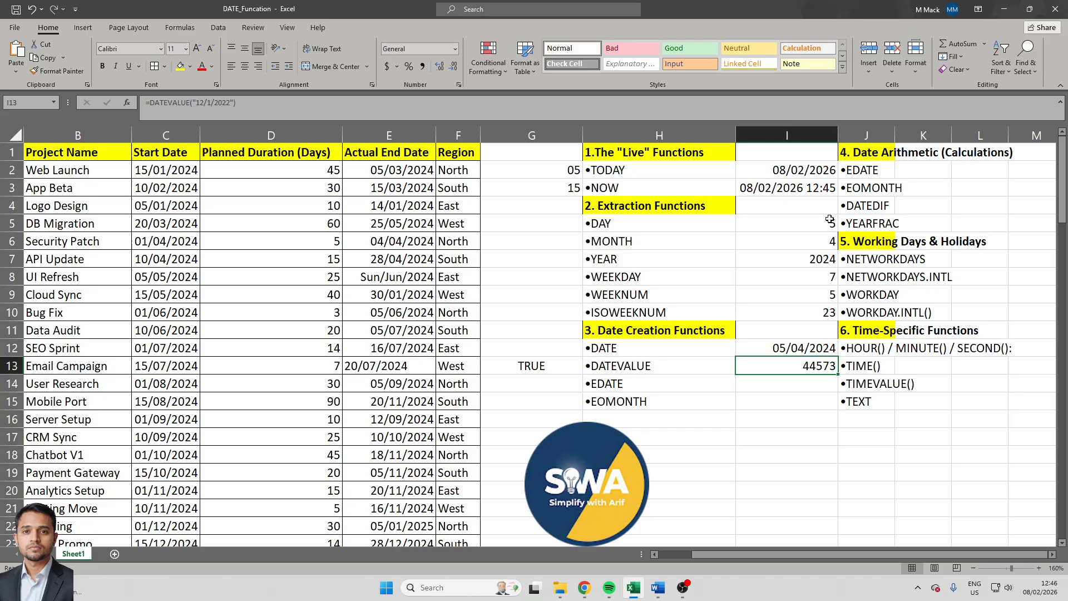
# - Replace the formula in cell I13 with =DATEVALUE(E13) to convert the Email Campaign text date
pyautogui.write('=')
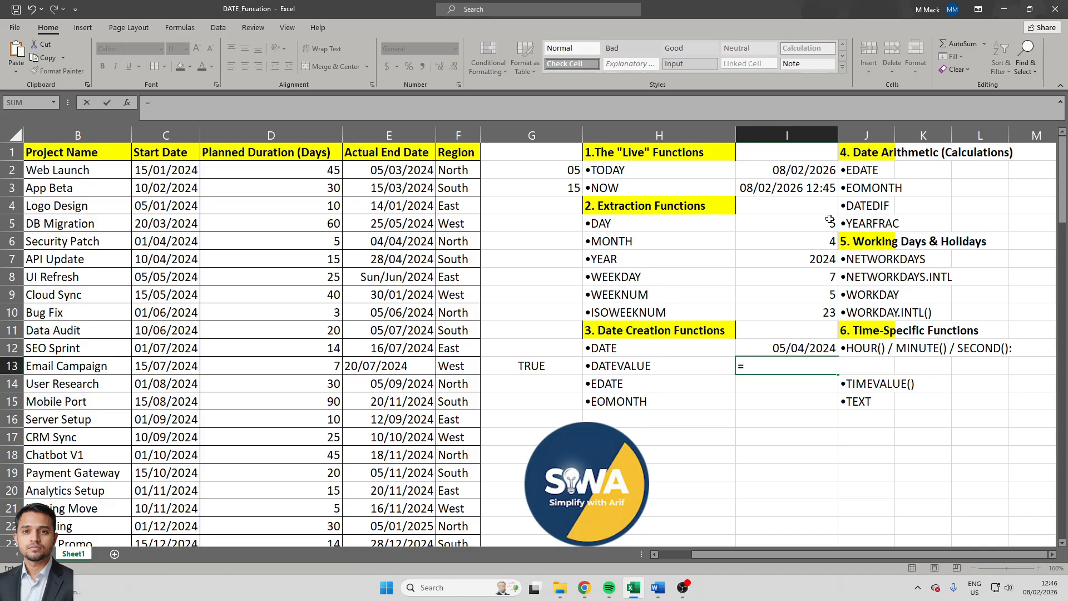
pyautogui.write('datev')
pyautogui.press('Tab')
pyautogui.press('Left')
pyautogui.press('Left')
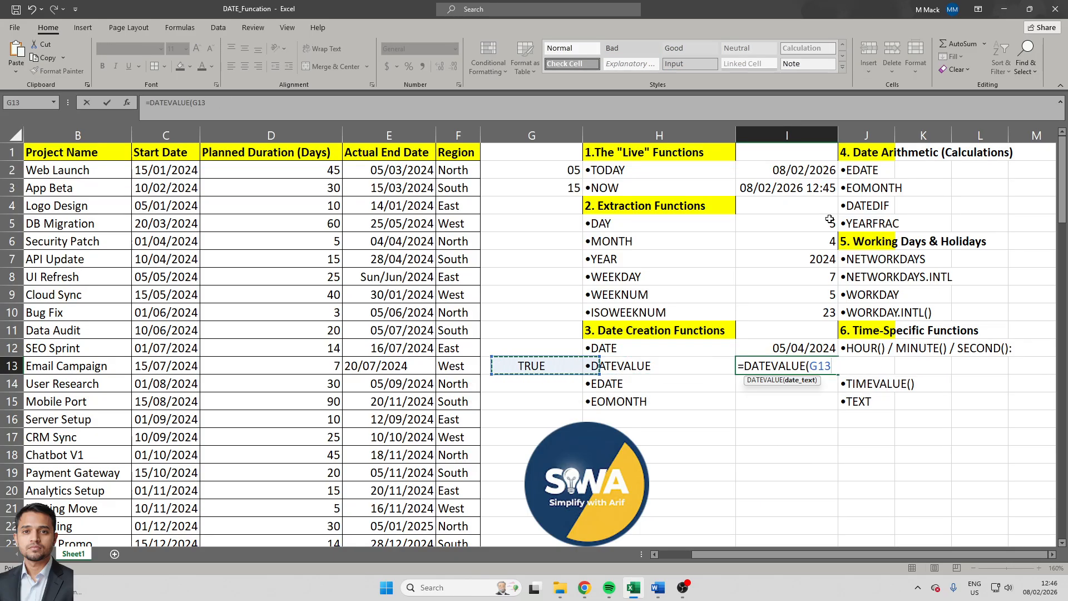
pyautogui.press('Left')
pyautogui.press('Left')
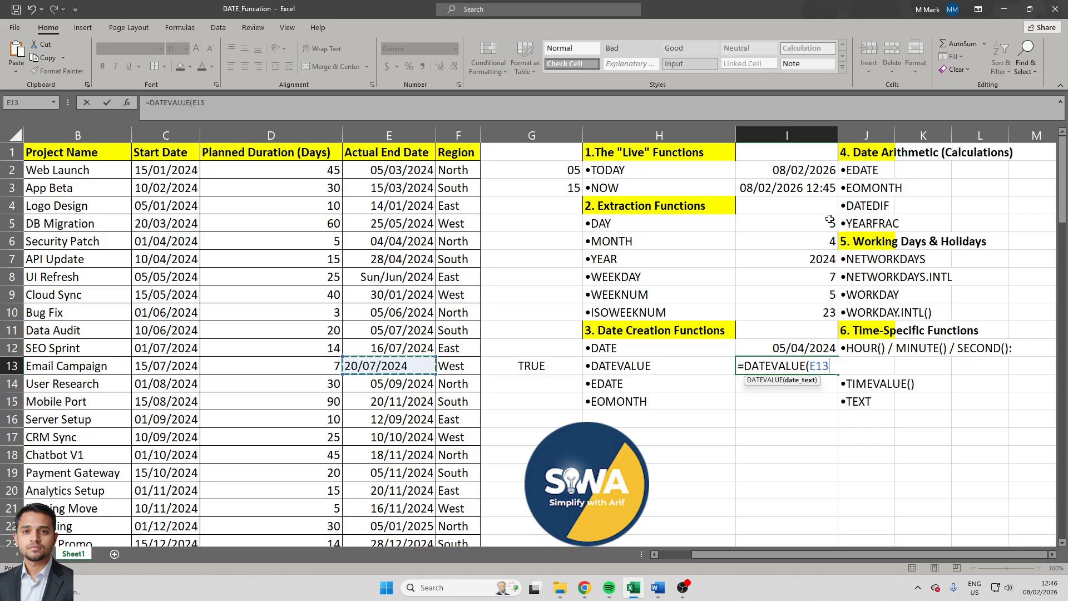
pyautogui.write(')')
pyautogui.press('Return')
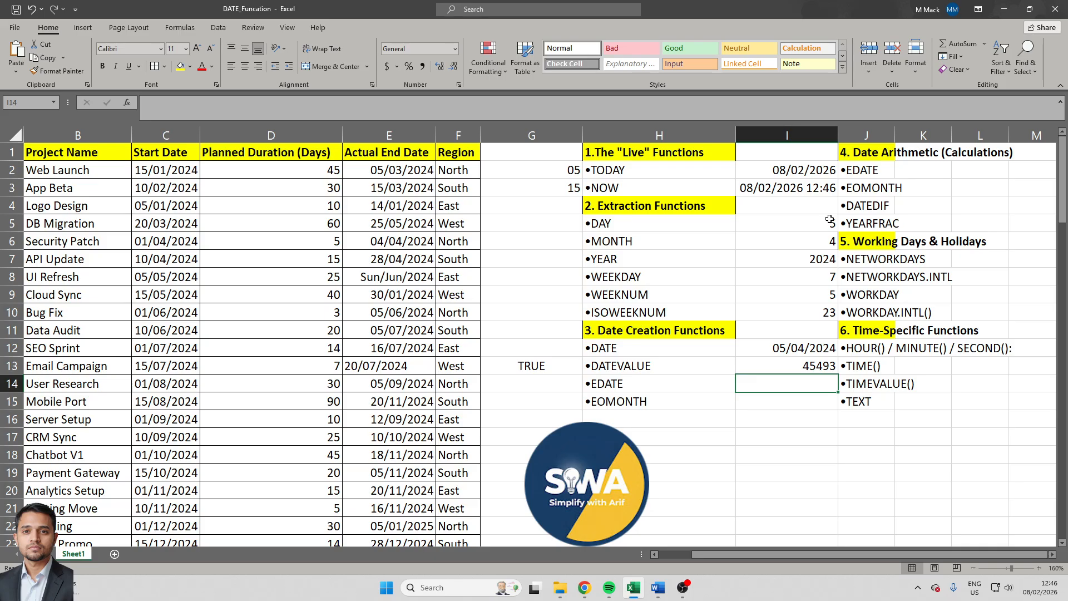
# - Enter the date 01/01/1990 in the empty cell I17 below the function list
pyautogui.press('Down')
pyautogui.press('Down')
pyautogui.press('Down')
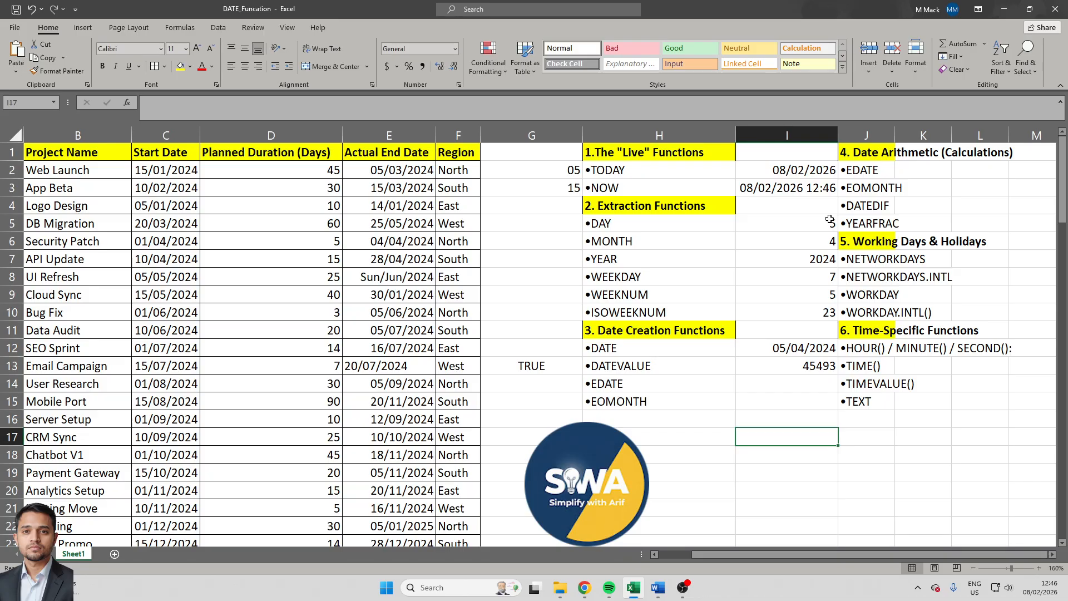
pyautogui.write('01/')
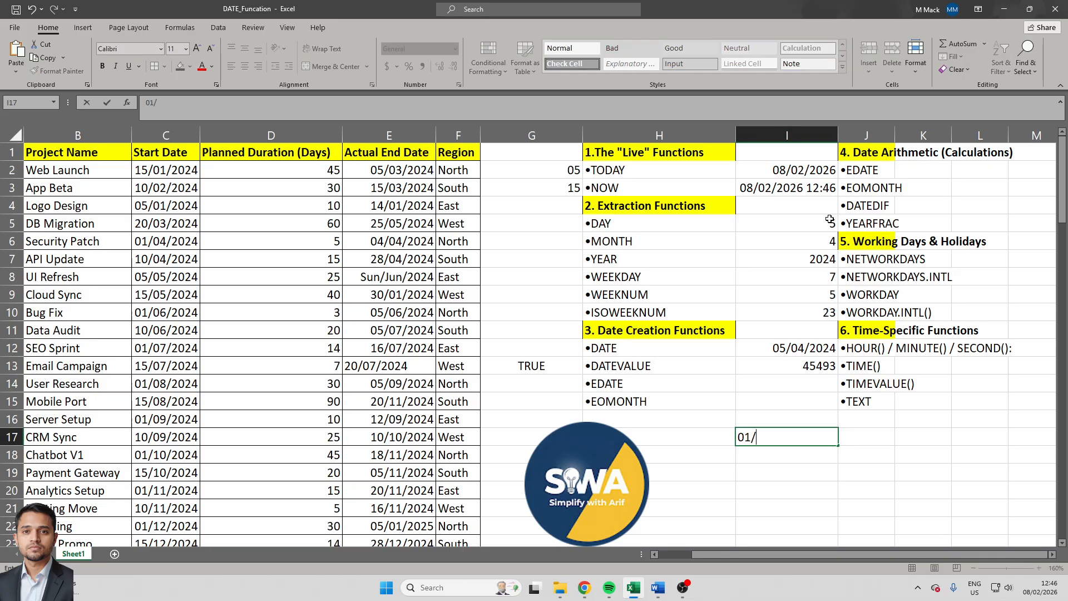
pyautogui.write('01/1990')
pyautogui.press('Return')
# - Turn the date in cell I17 into text by prefixing it with an apostrophe
pyautogui.press('Up')
pyautogui.press('F2')
pyautogui.press('Left')
pyautogui.press('Left')
pyautogui.press('Left')
pyautogui.press('Left')
pyautogui.press('Left')
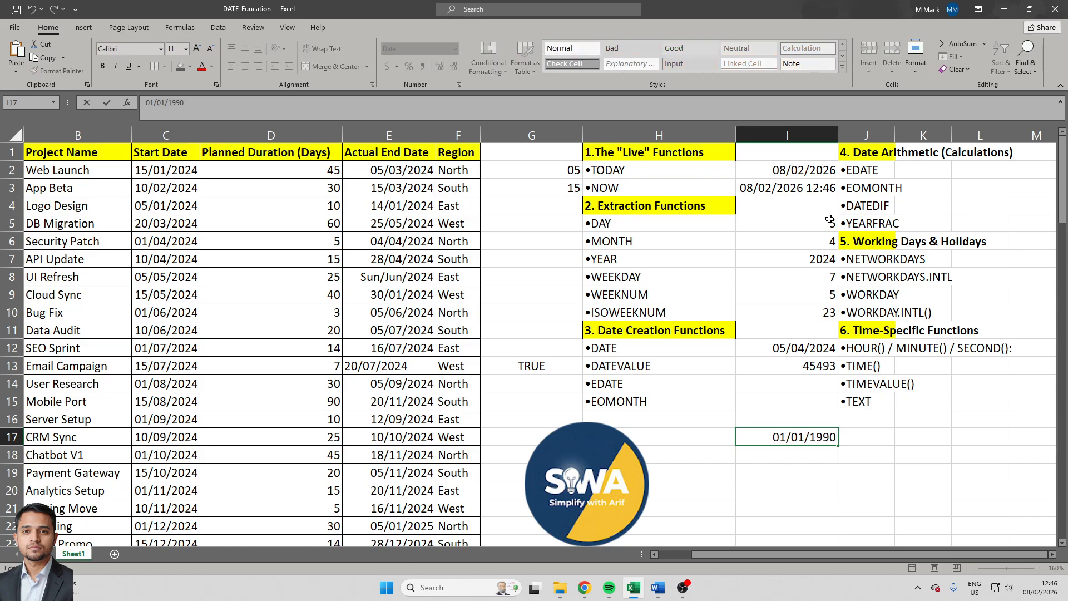
pyautogui.press('Tab')
# - Get the serial number of the text date in I17 by entering =DATEVALUE(I17) in cell J17
pyautogui.write('=')
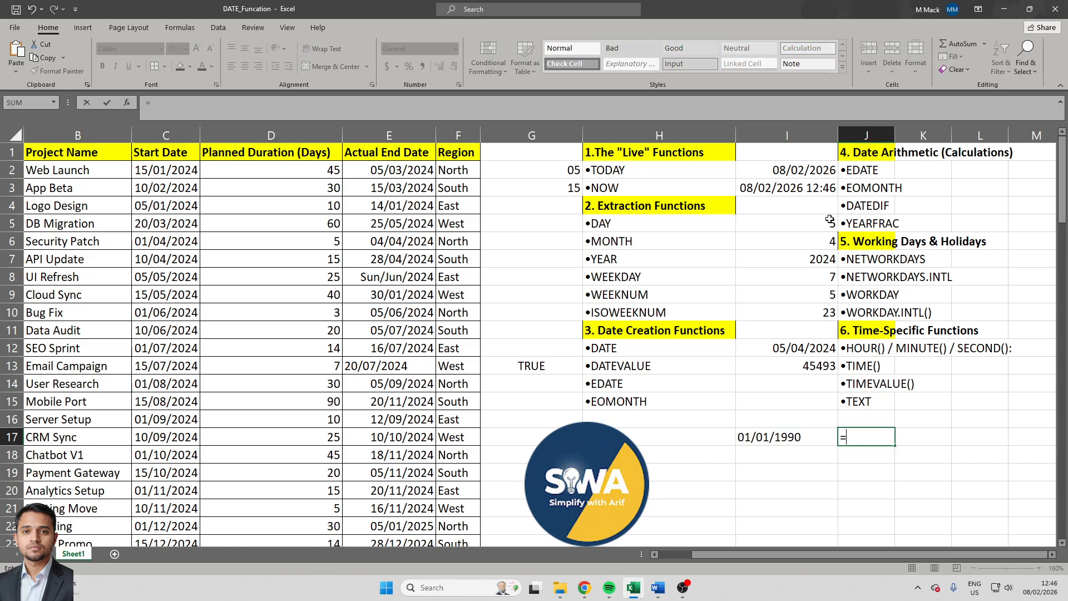
pyautogui.write('detev')
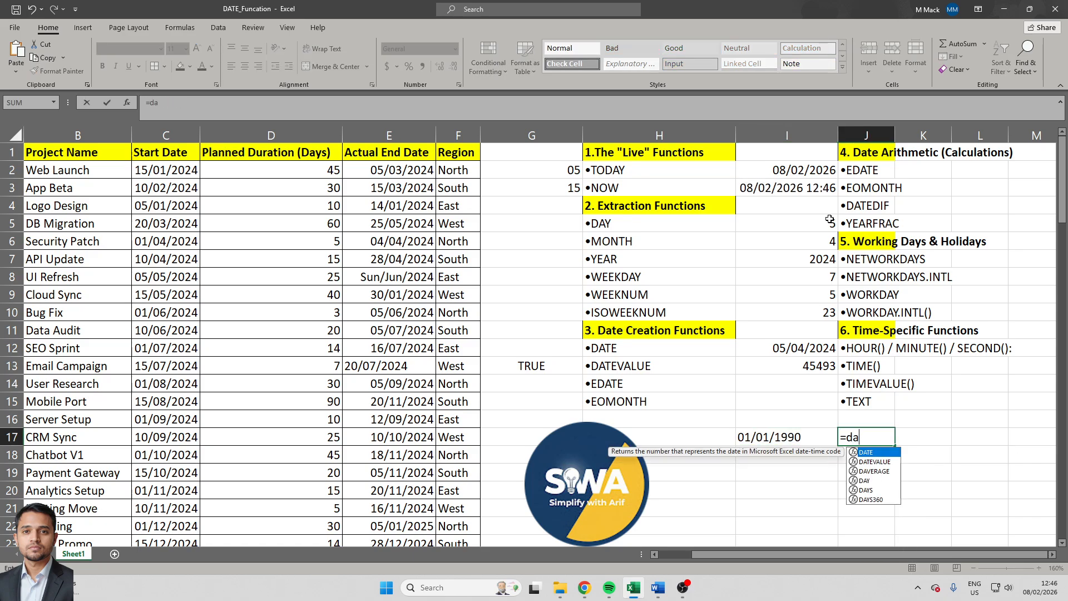
pyautogui.press('Tab')
pyautogui.press('Left')
pyautogui.write(')')
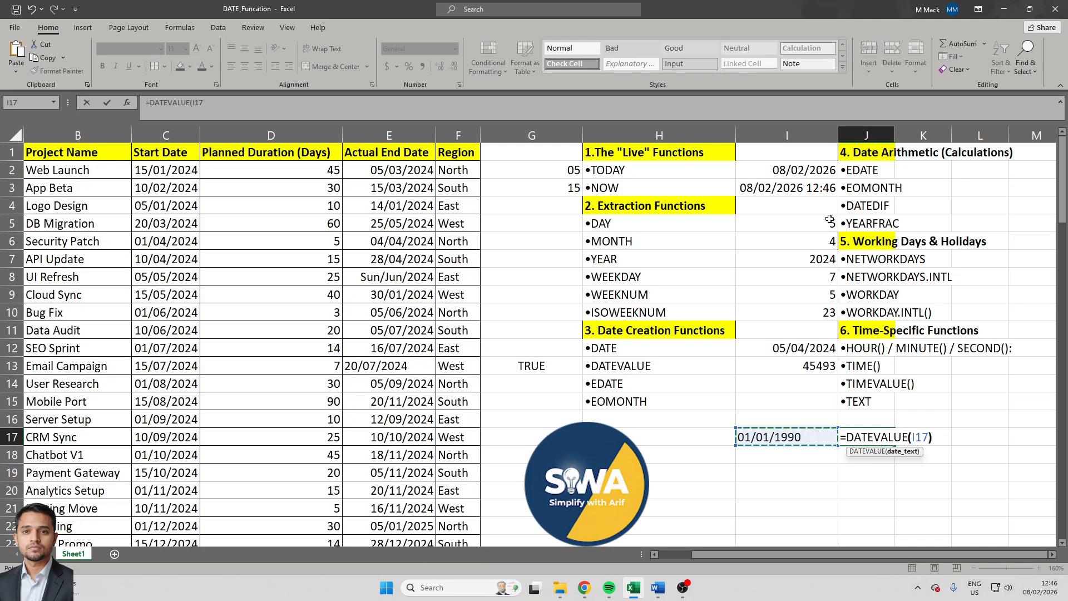
pyautogui.press('Return')
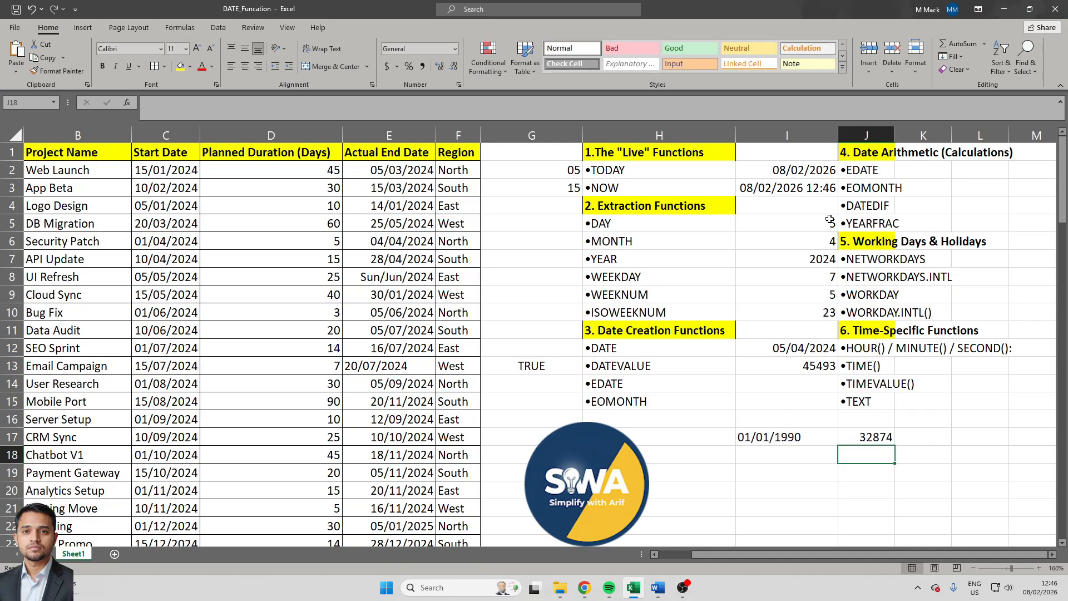
# - Apply the custom number format dd/mmyyyy to the DATEVALUE result in cell I13
pyautogui.press('Up')
pyautogui.press('Left')
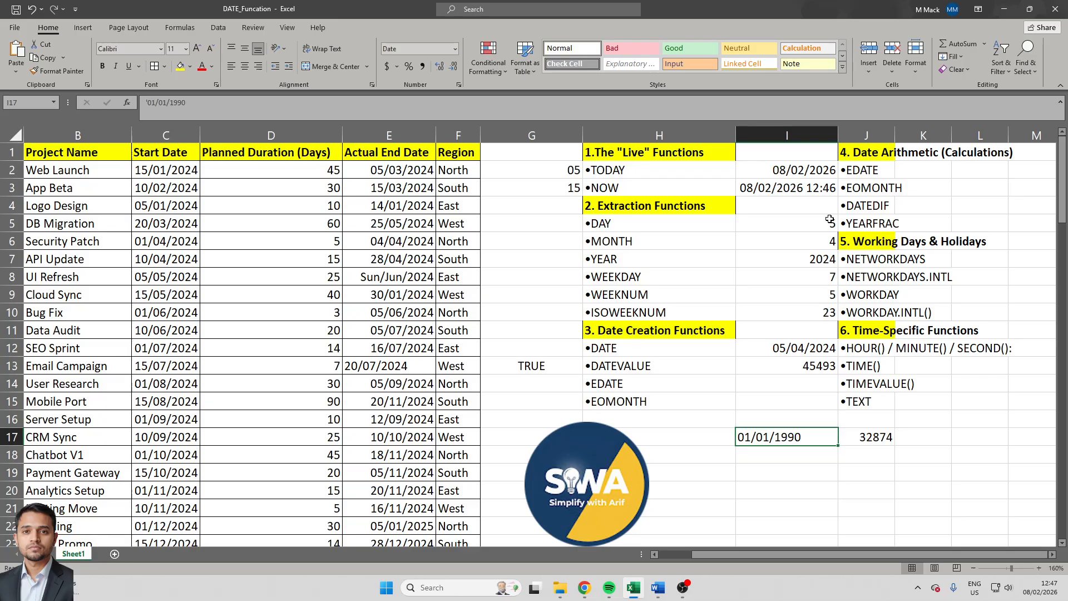
pyautogui.press('Up')
pyautogui.press('Up')
pyautogui.press('Up')
pyautogui.press('Up')
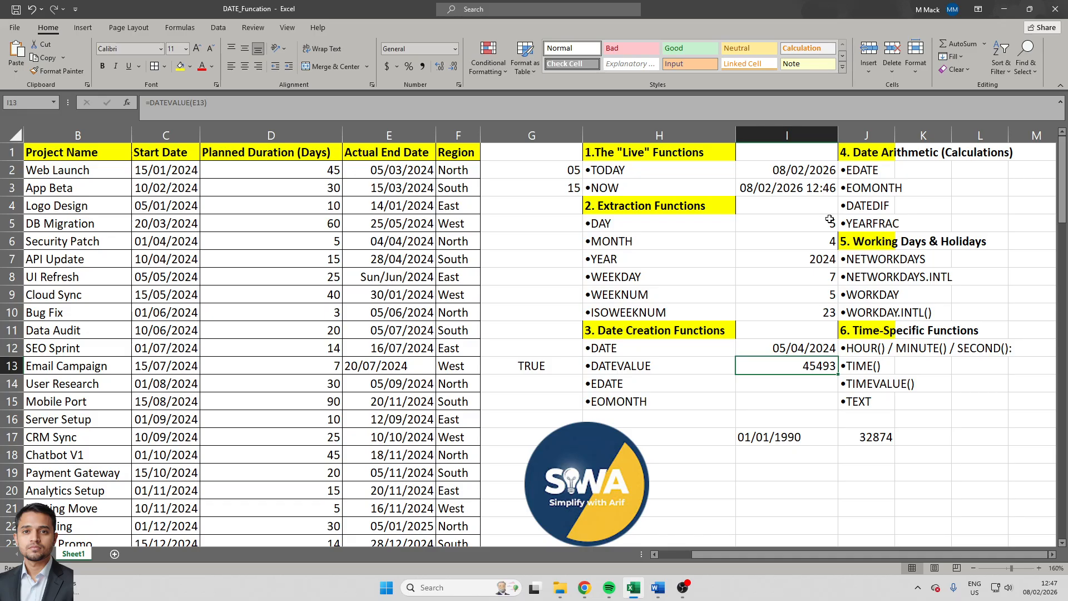
pyautogui.hotkey('ctrl', '1')
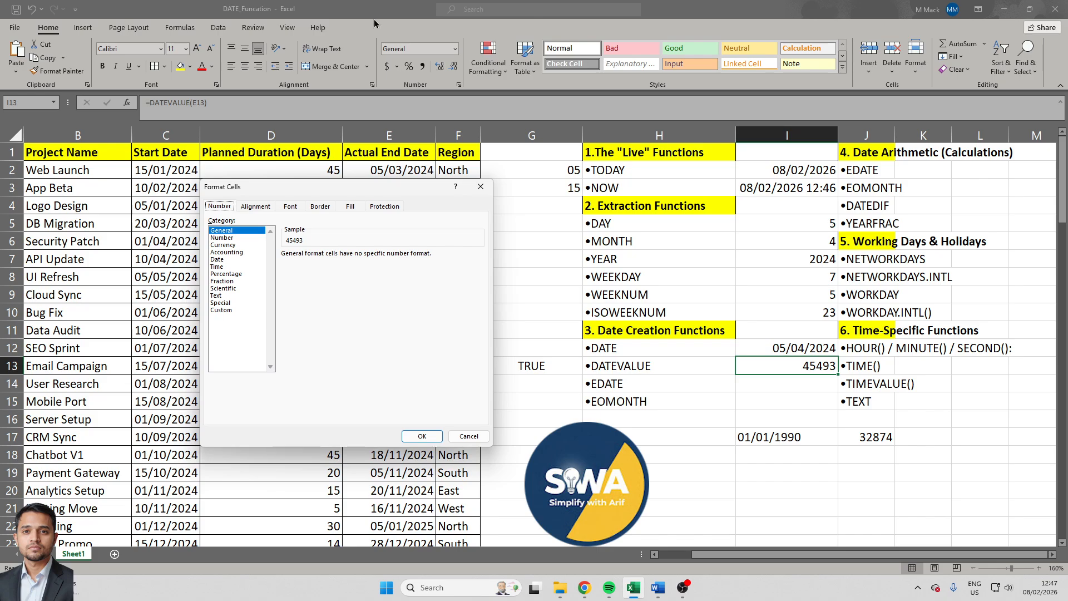
pyautogui.click(230, 310)
pyautogui.doubleClick(341, 264)
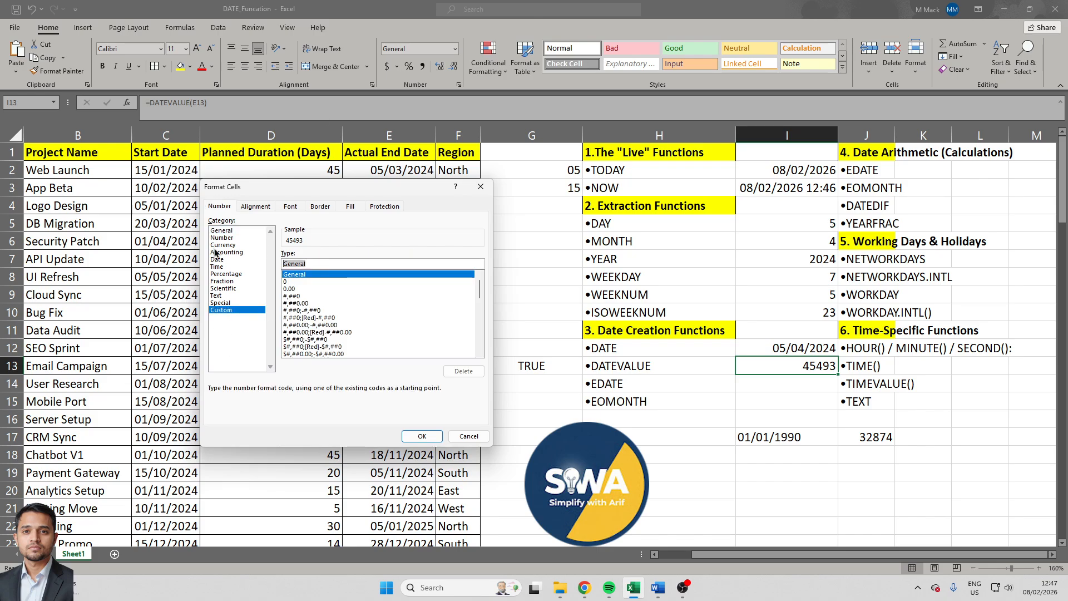
pyautogui.write('dd')
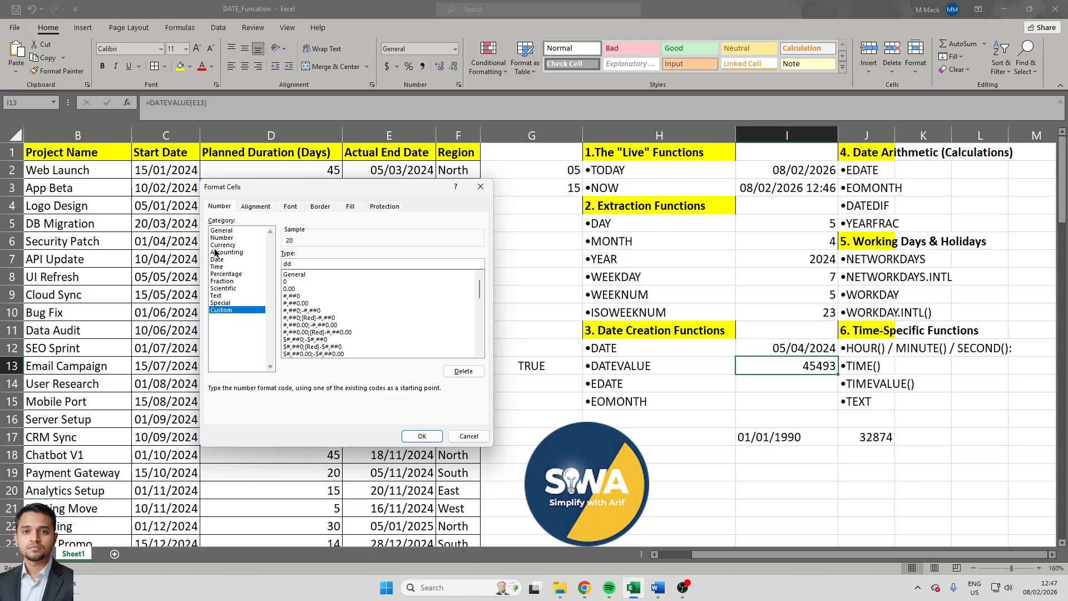
pyautogui.write('/mmyyyy')
pyautogui.press('Return')
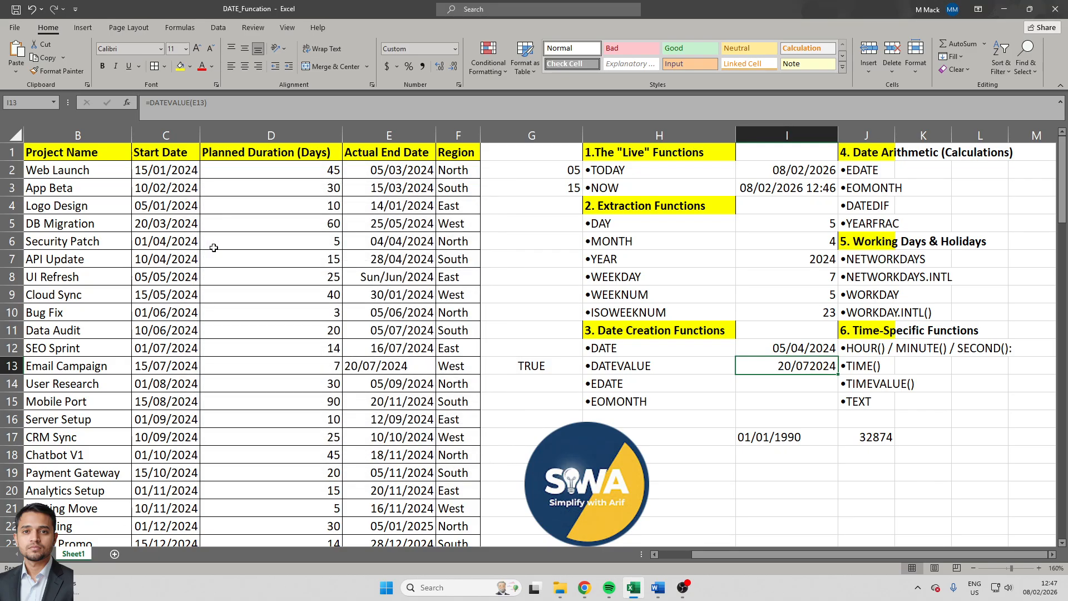
# - Correct the custom number format of cell I13 to dd/mm/yyyy by adding the missing slash
pyautogui.hotkey('ctrl', '1')
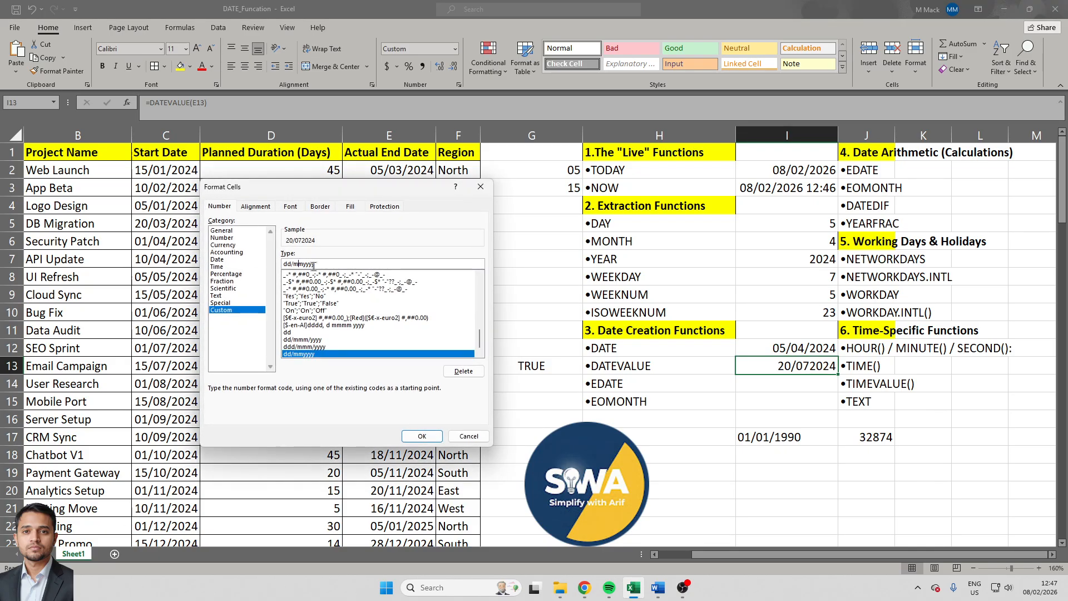
pyautogui.write('/')
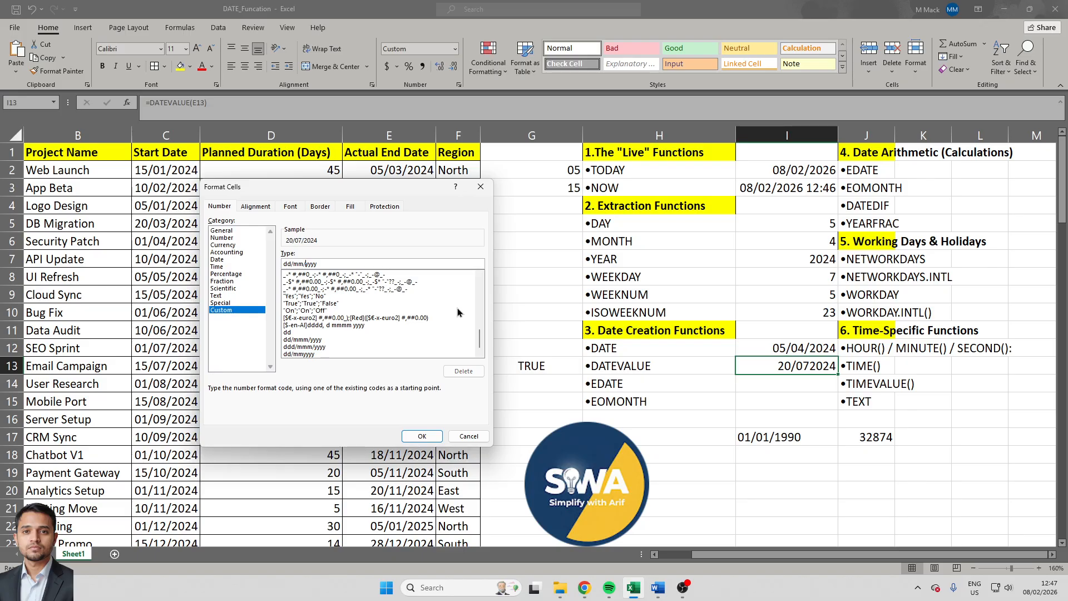
pyautogui.press('Return')
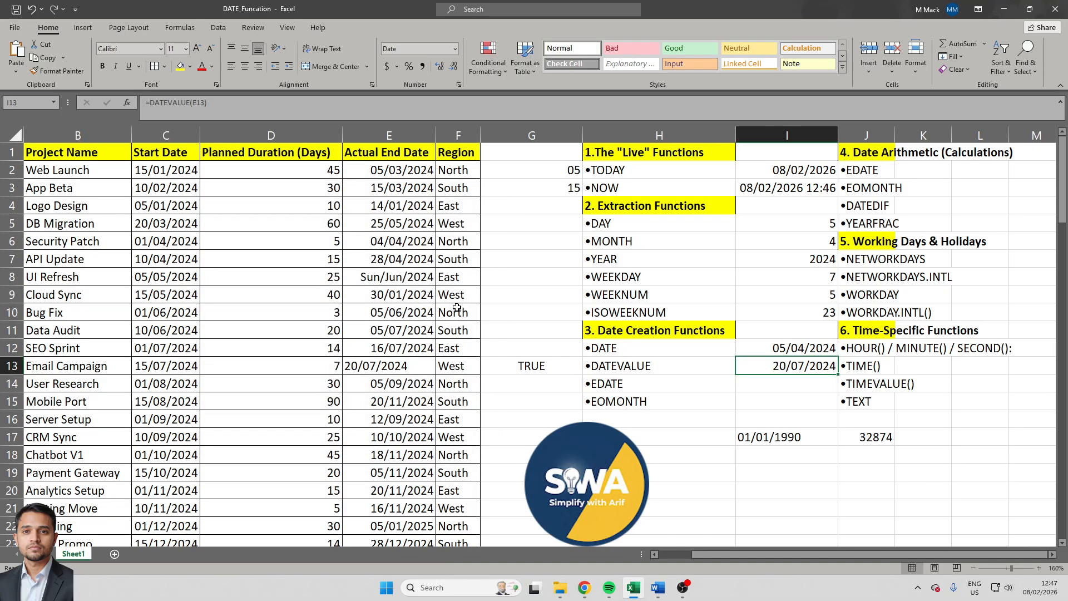
# - Check whether the DATEVALUE result is text by entering =ISTEXT(I13) in cell G14
pyautogui.click(532, 389)
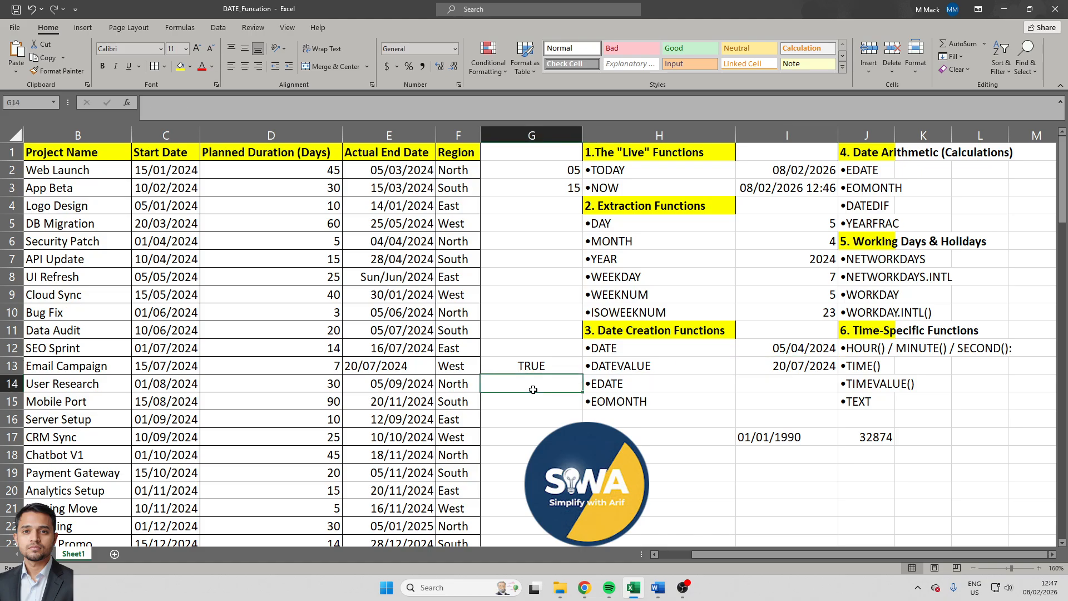
pyautogui.write('=in')
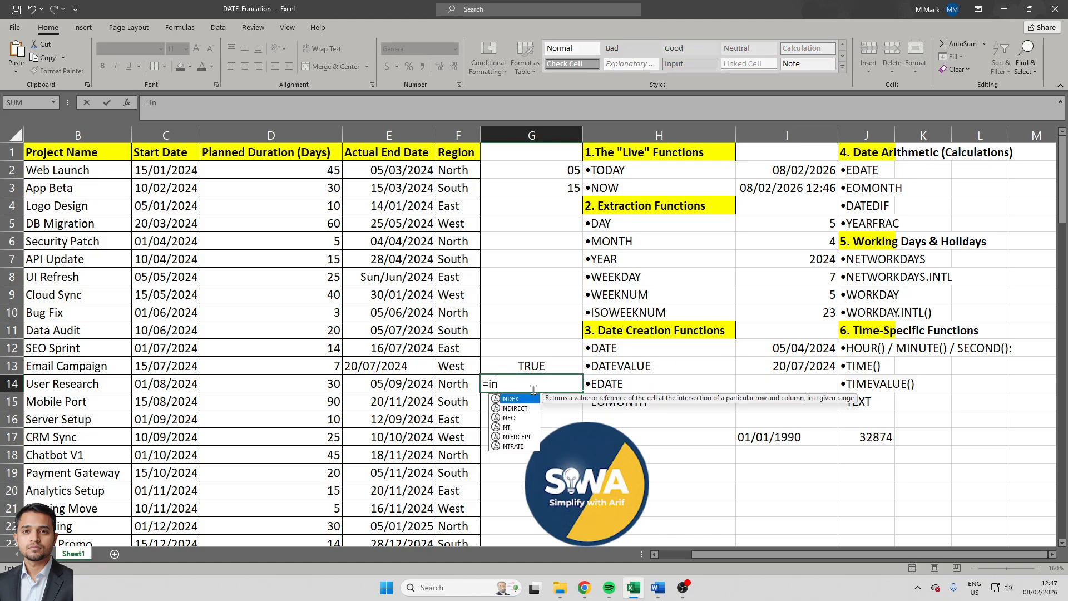
pyautogui.press('BackSpace')
pyautogui.press('BackSpace')
pyautogui.write('is')
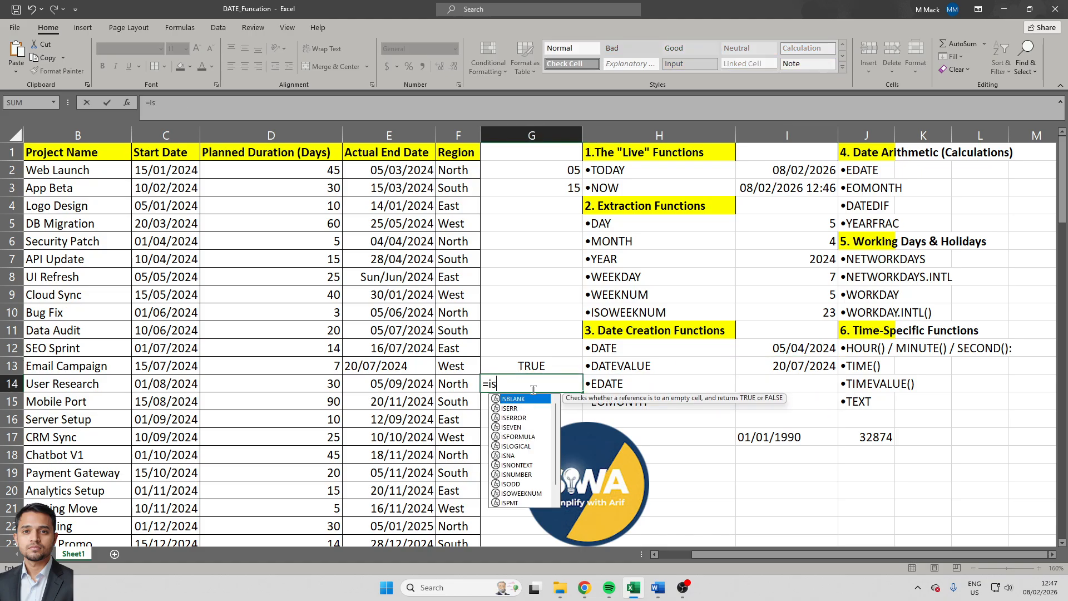
pyautogui.write('te')
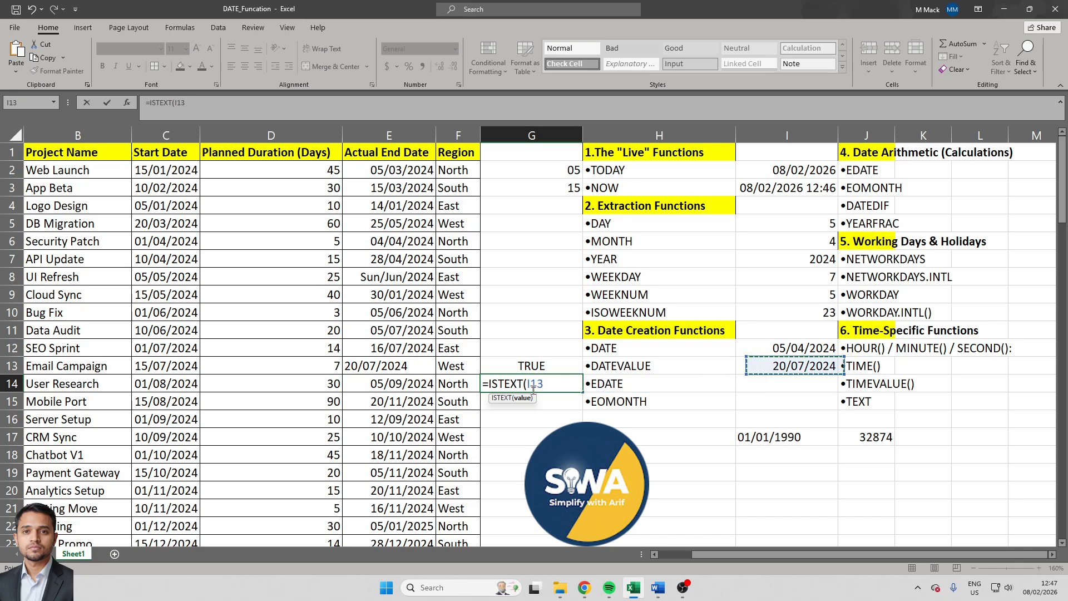
pyautogui.write(')')
pyautogui.press('Return')
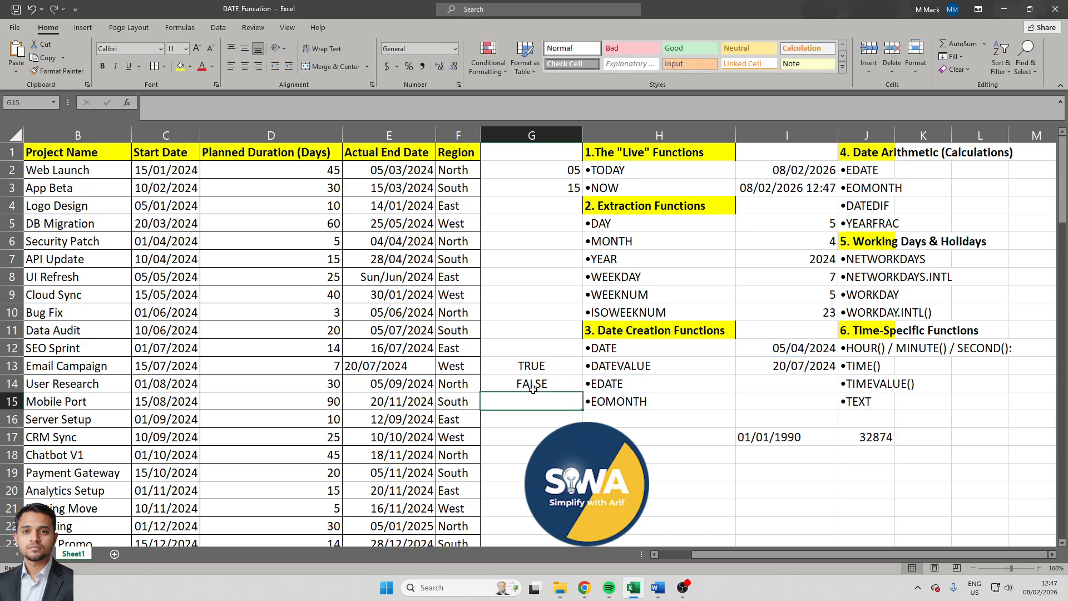
# - Compare the ISTEXT check in G14 with the text date in E13 and the DATEVALUE formula in I13
pyautogui.click(532, 388)
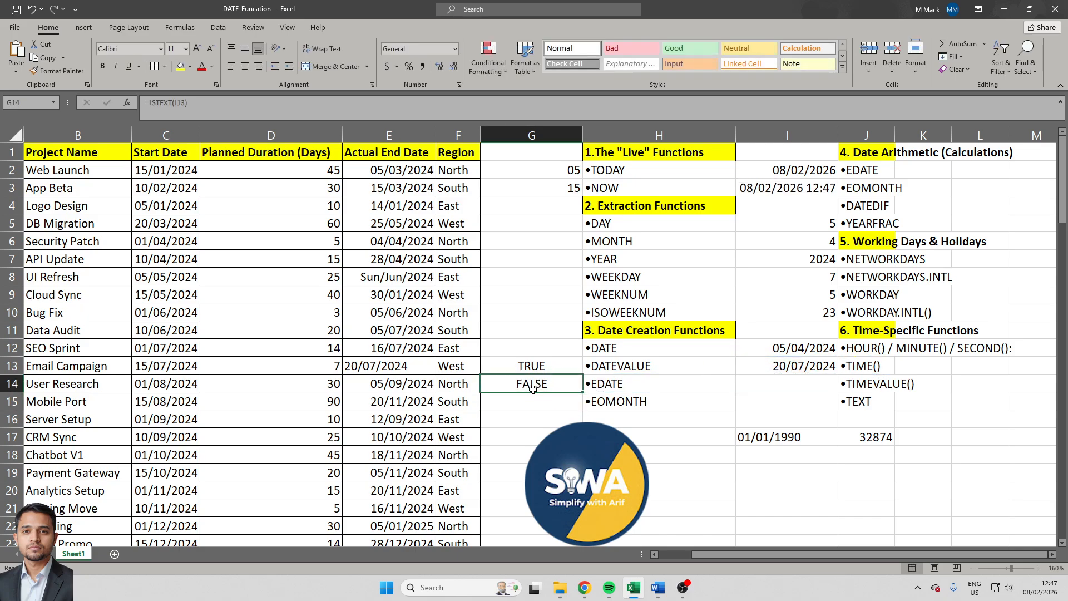
pyautogui.press('Up')
pyautogui.press('Left')
pyautogui.press('Left')
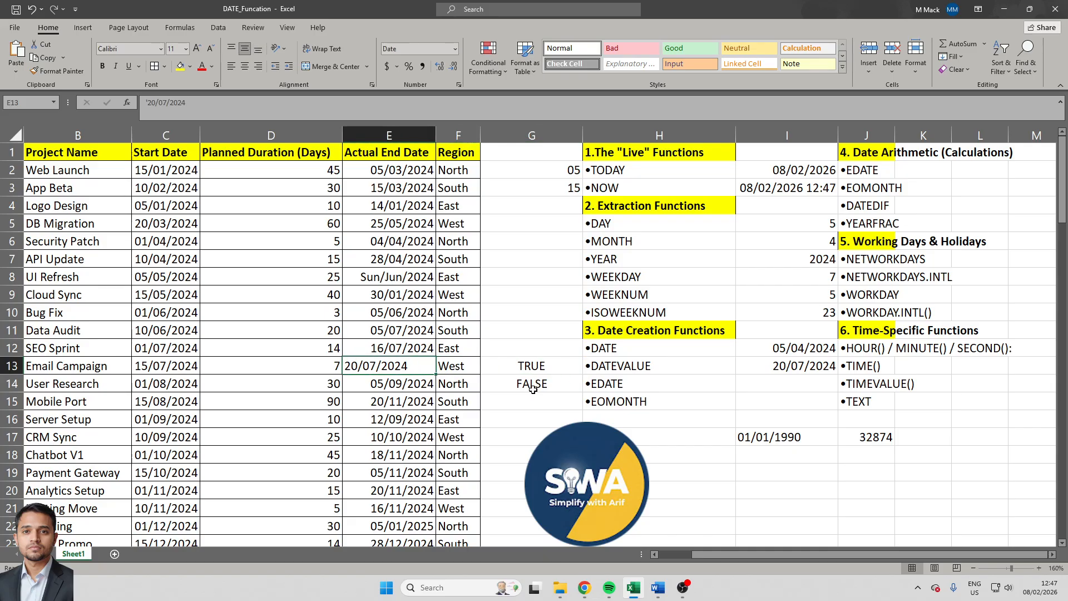
pyautogui.press('Right')
pyautogui.press('Right')
pyautogui.press('Right')
pyautogui.press('Right')
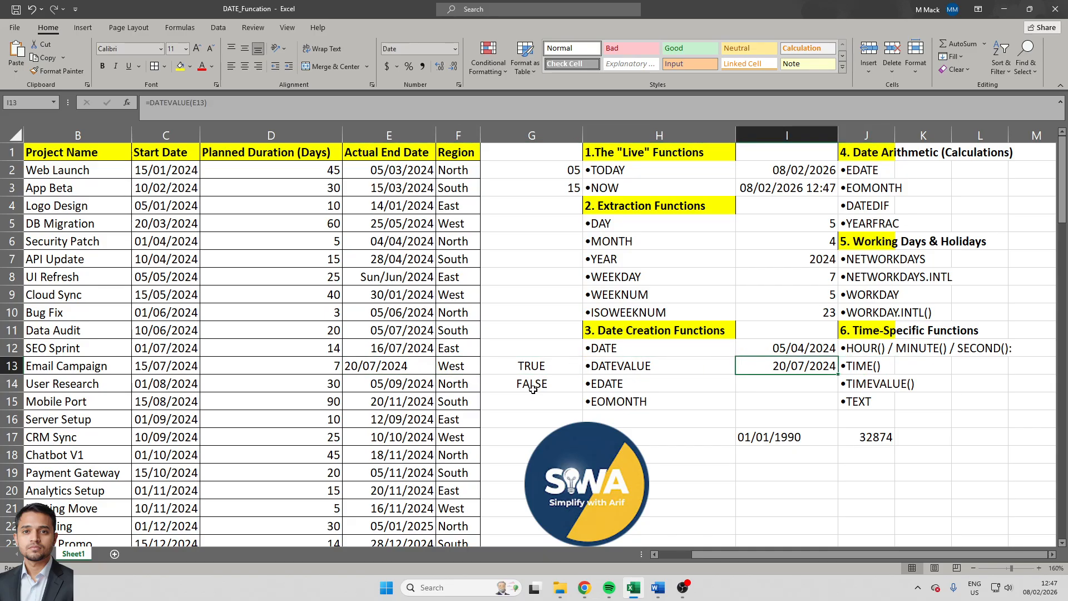
# - Add one month to the User Research end date by entering =EDATE(E14,1) in cell I14
pyautogui.press('Down')
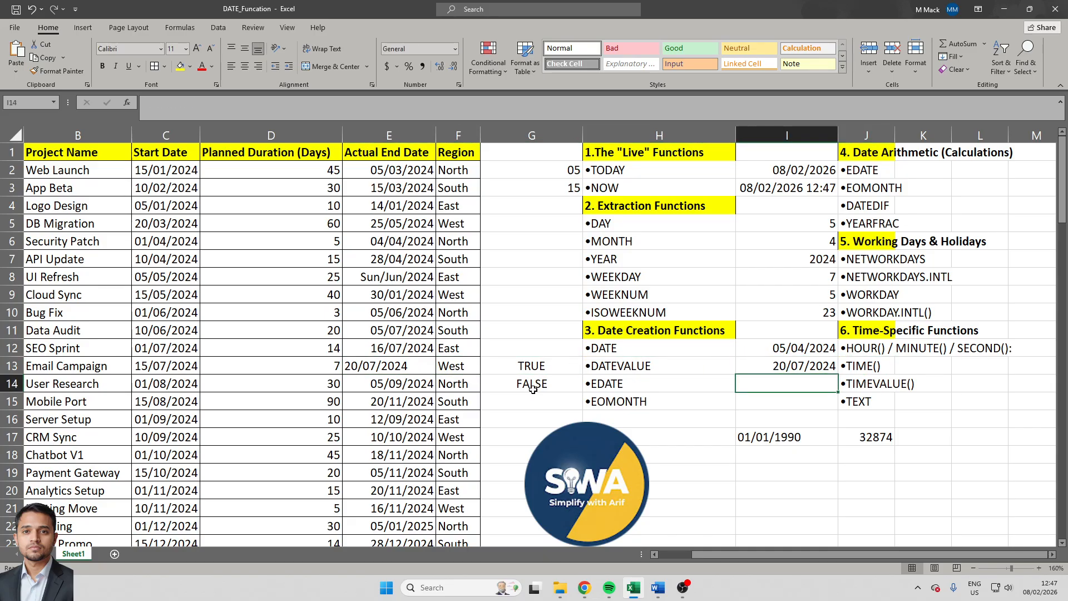
pyautogui.write('=eda')
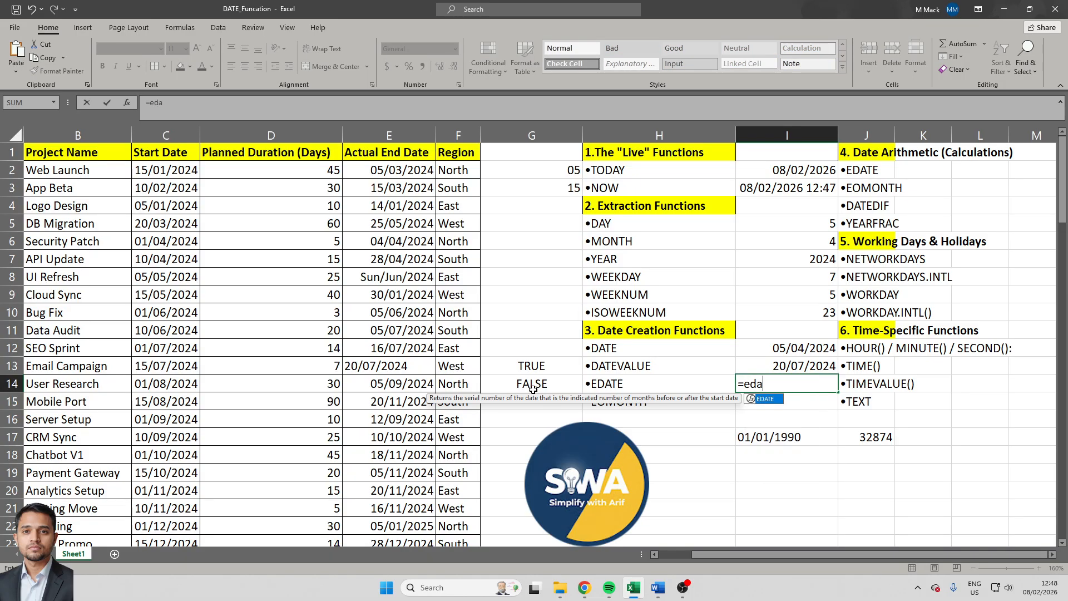
pyautogui.press('Tab')
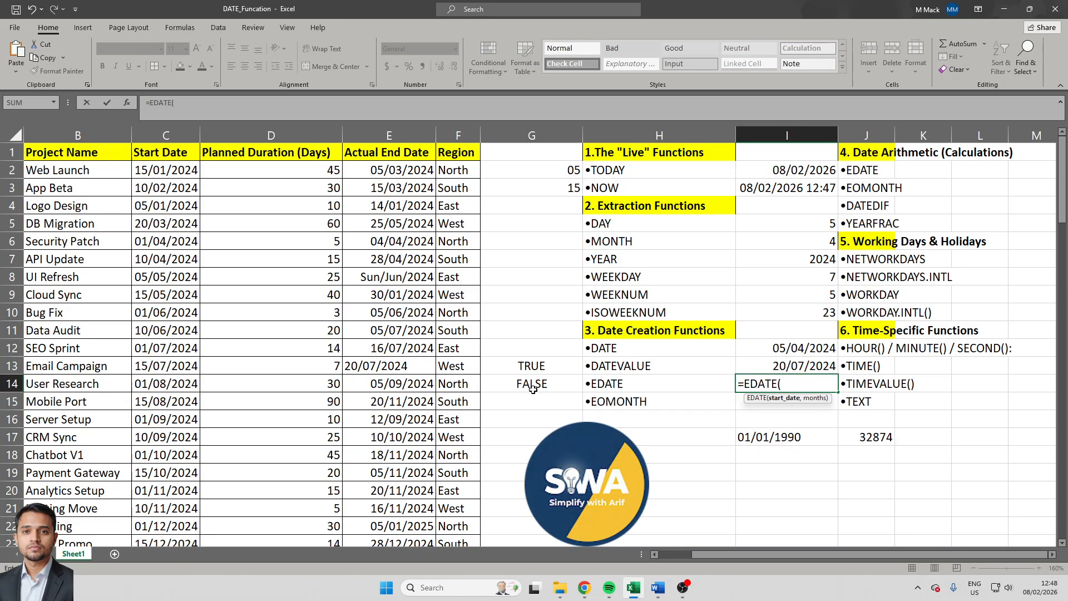
pyautogui.press('Left')
pyautogui.press('Left')
pyautogui.press('Left')
pyautogui.press('Left')
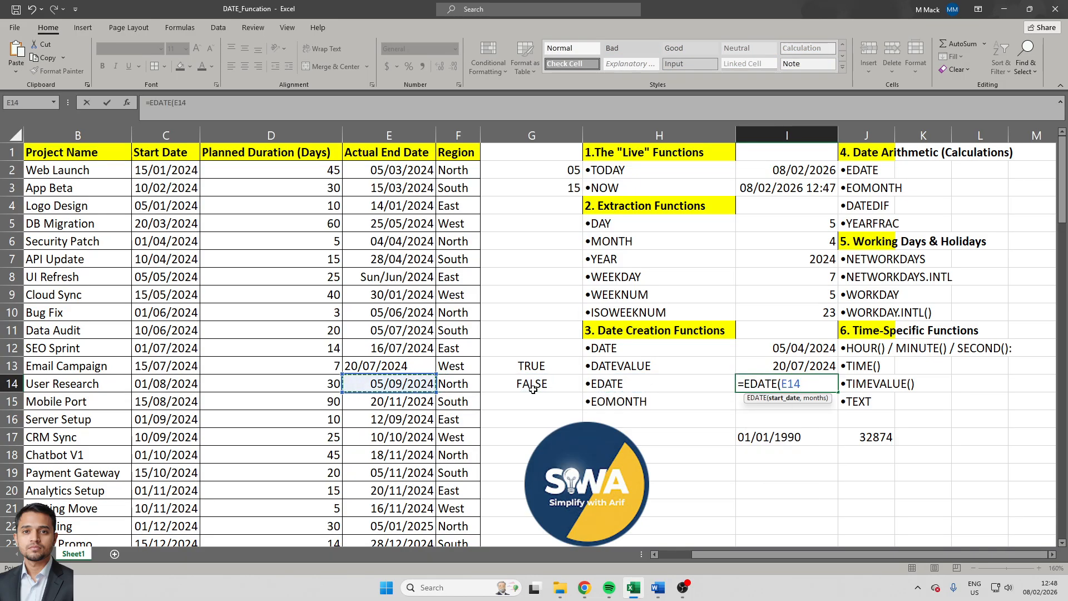
pyautogui.write(',')
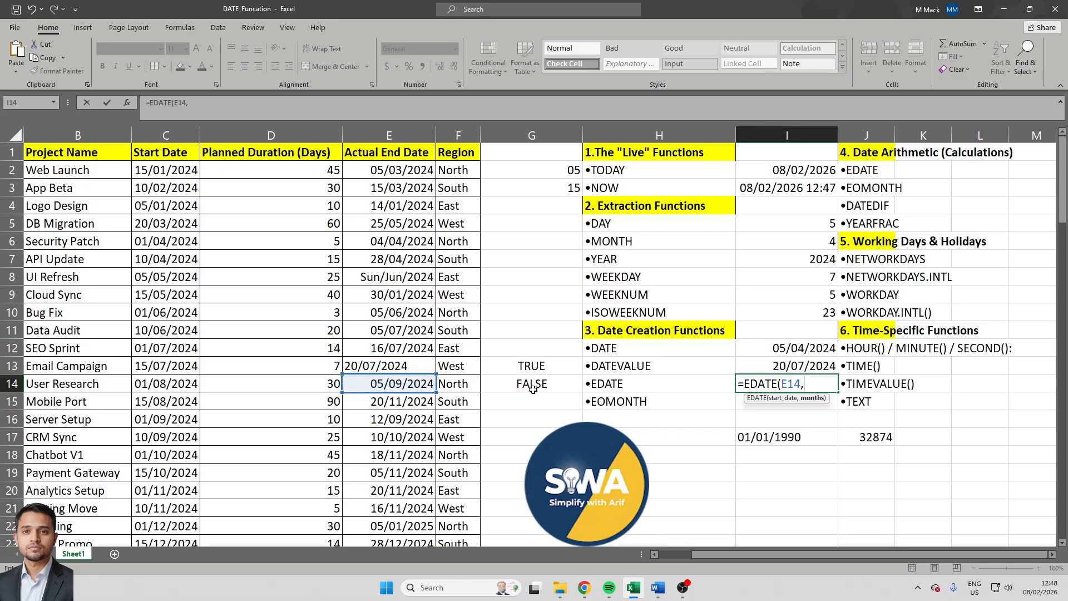
pyautogui.write('1)')
pyautogui.hotkey('ctrl', 'Return')
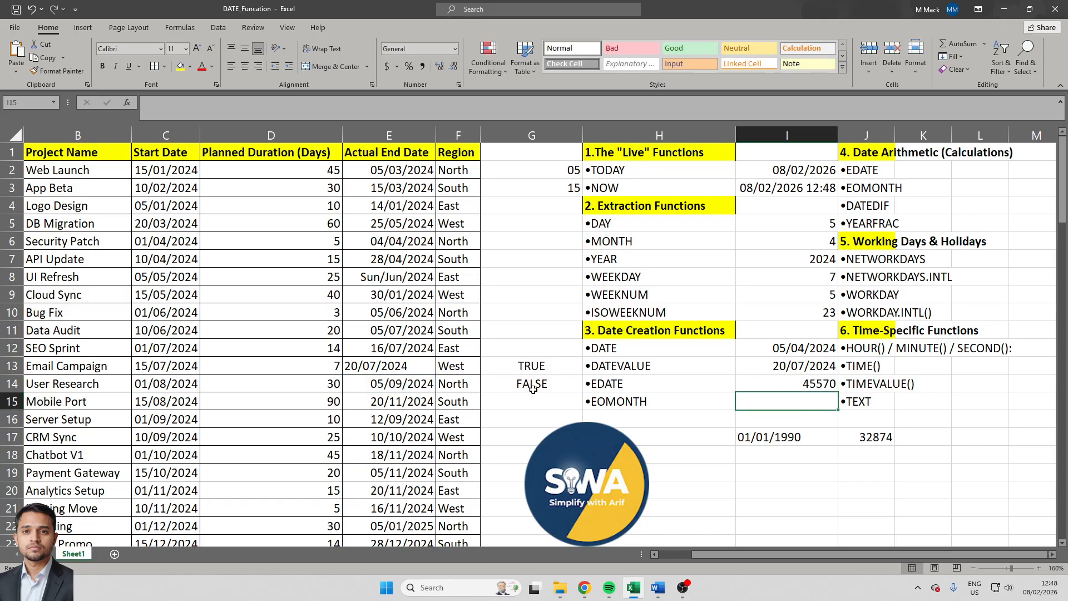
pyautogui.press('Up')
pyautogui.press('Up')
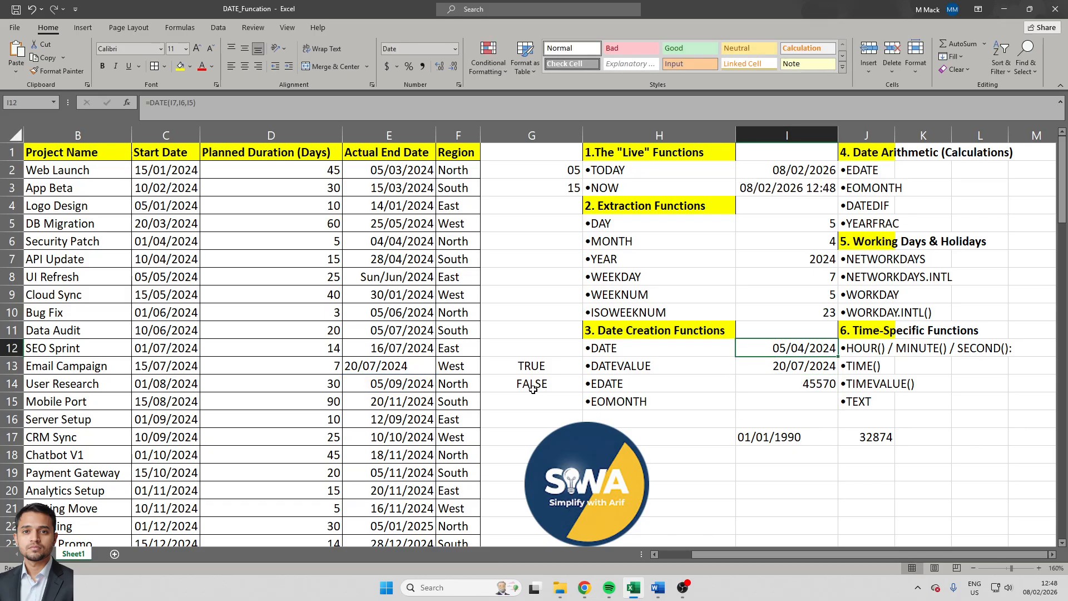
pyautogui.hotkey('shift', 'Down')
pyautogui.hotkey('shift', 'Down')
pyautogui.hotkey('ctrl', '1')
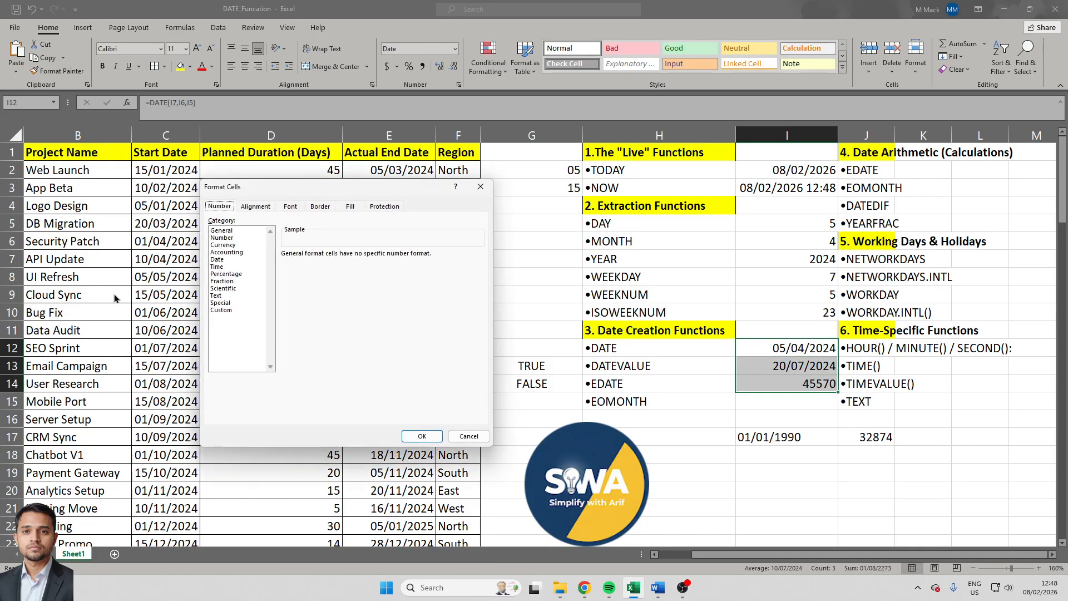
pyautogui.click(226, 311)
pyautogui.press('Escape')
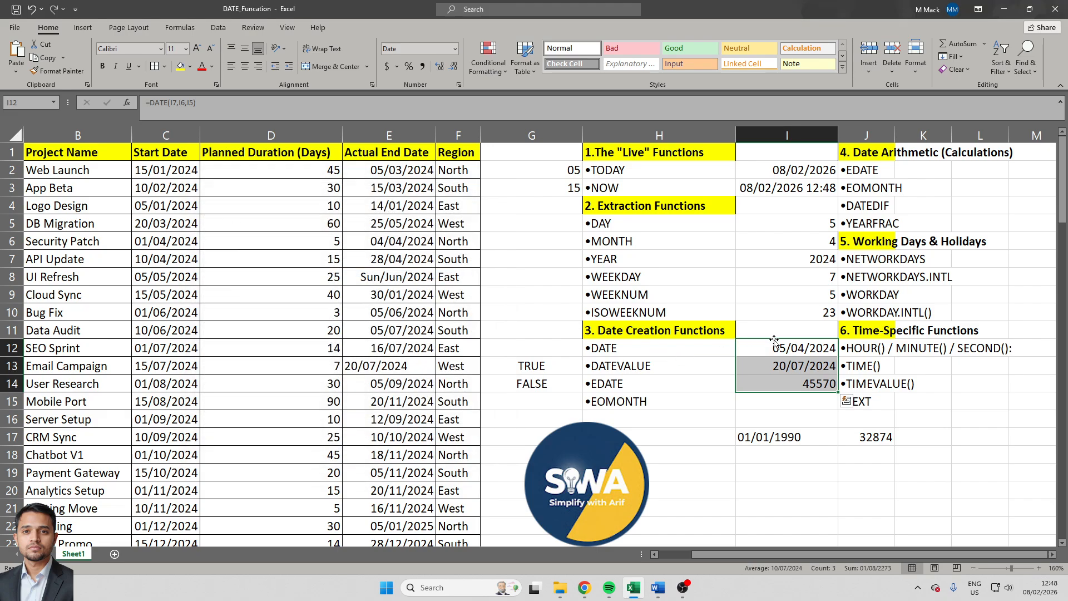
# - Apply the custom number format dd/mm/yyyy to cells I12:I16
pyautogui.moveTo(775, 346); pyautogui.dragTo(796, 420)
pyautogui.hotkey('ctrl', '1')
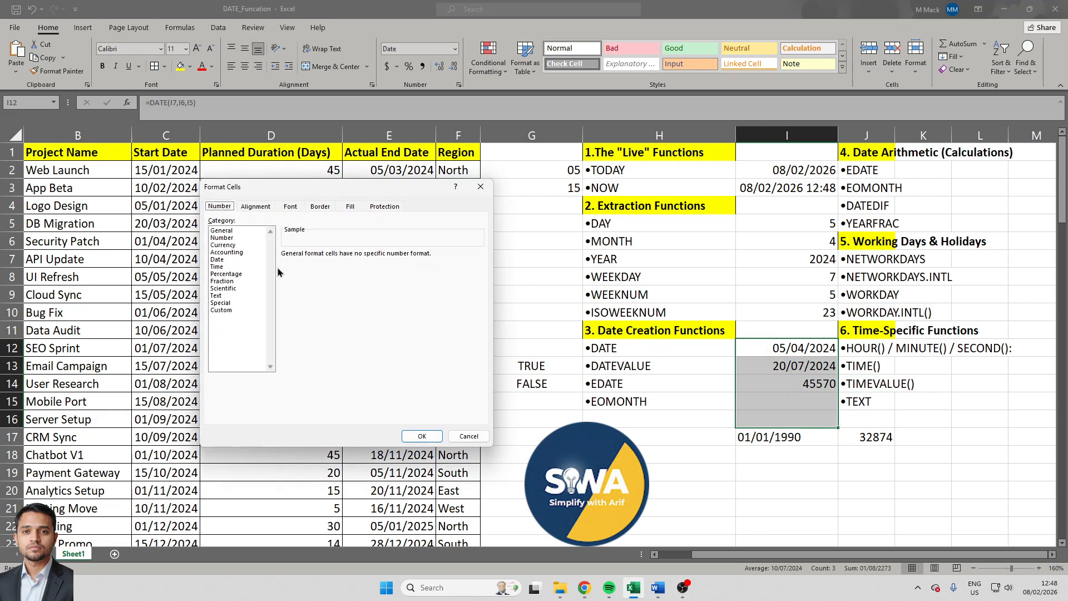
pyautogui.click(226, 310)
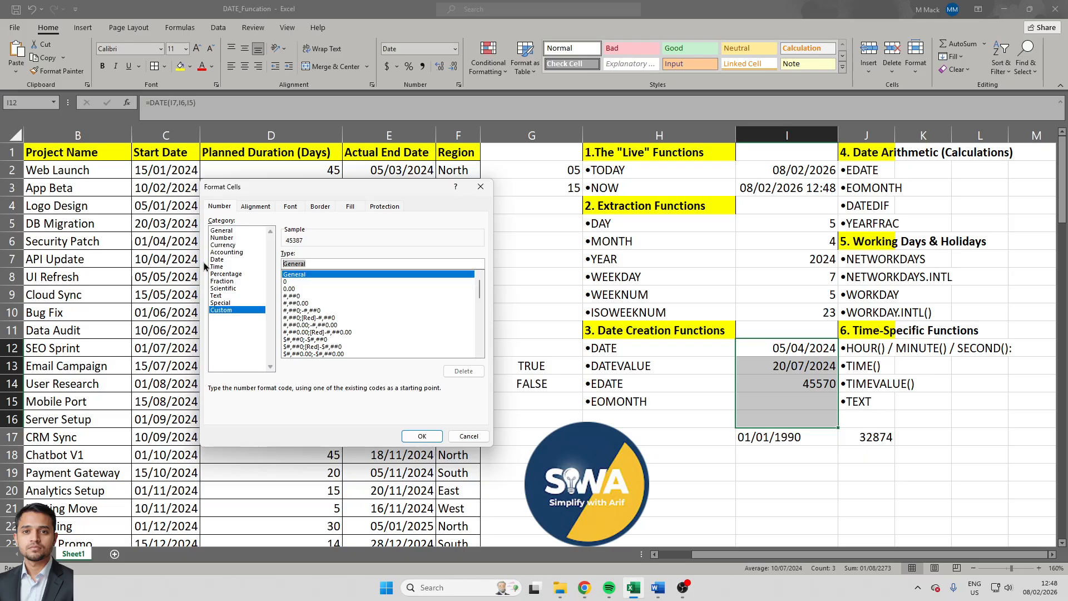
pyautogui.write('dd/mm/yyyy')
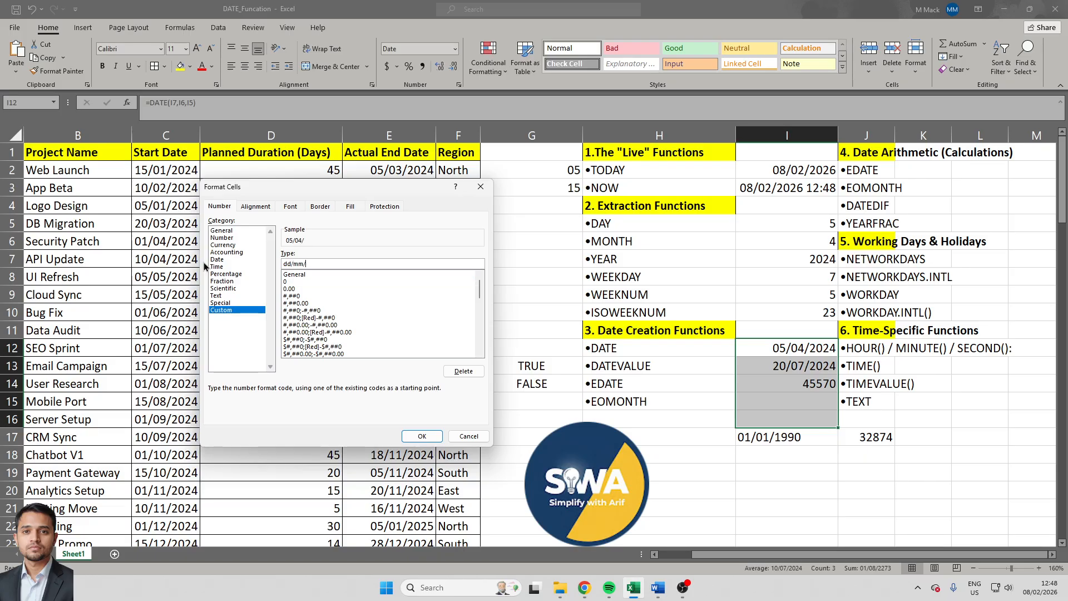
pyautogui.press('Return')
# - Replace the EDATE formula in cell I14 with =EDATE(E14,3) to add three months to the end date
pyautogui.press('Down')
pyautogui.press('Down')
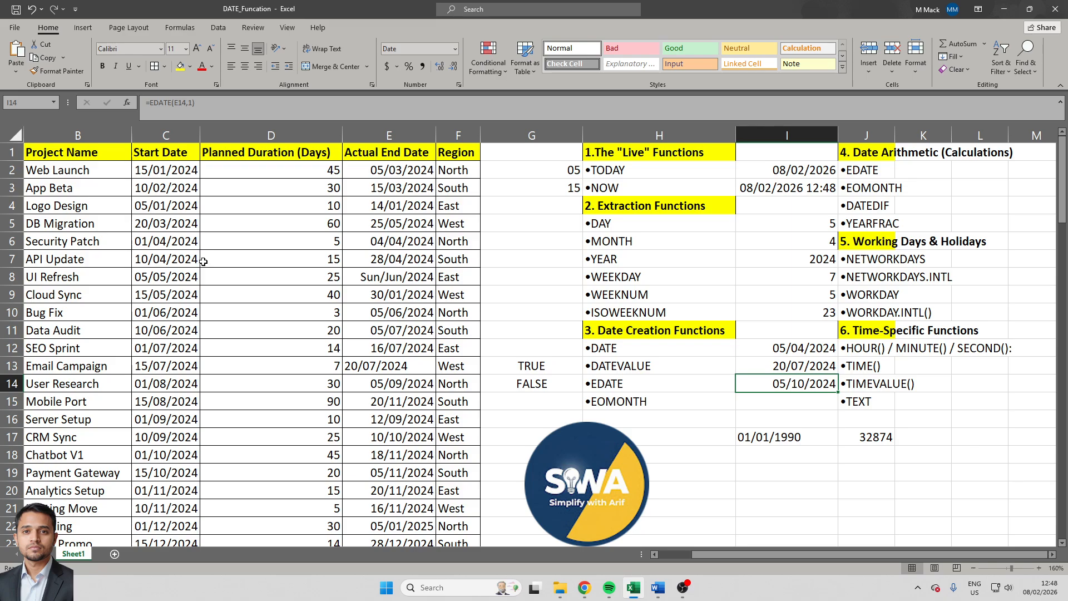
pyautogui.write('=date(')
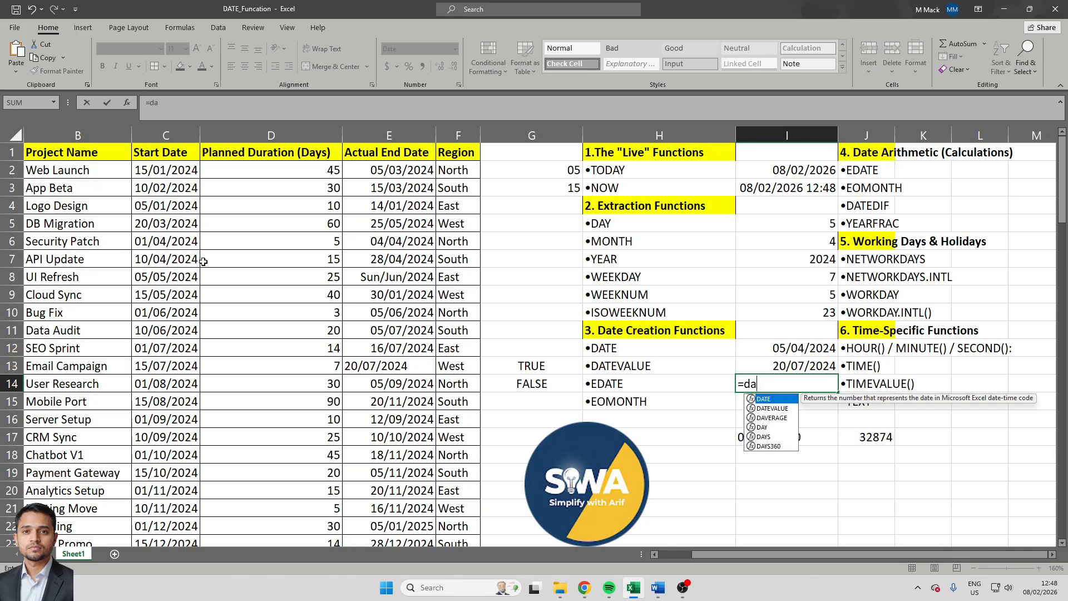
pyautogui.press('BackSpace')
pyautogui.press('BackSpace')
pyautogui.press('BackSpace')
pyautogui.press('BackSpace')
pyautogui.press('BackSpace')
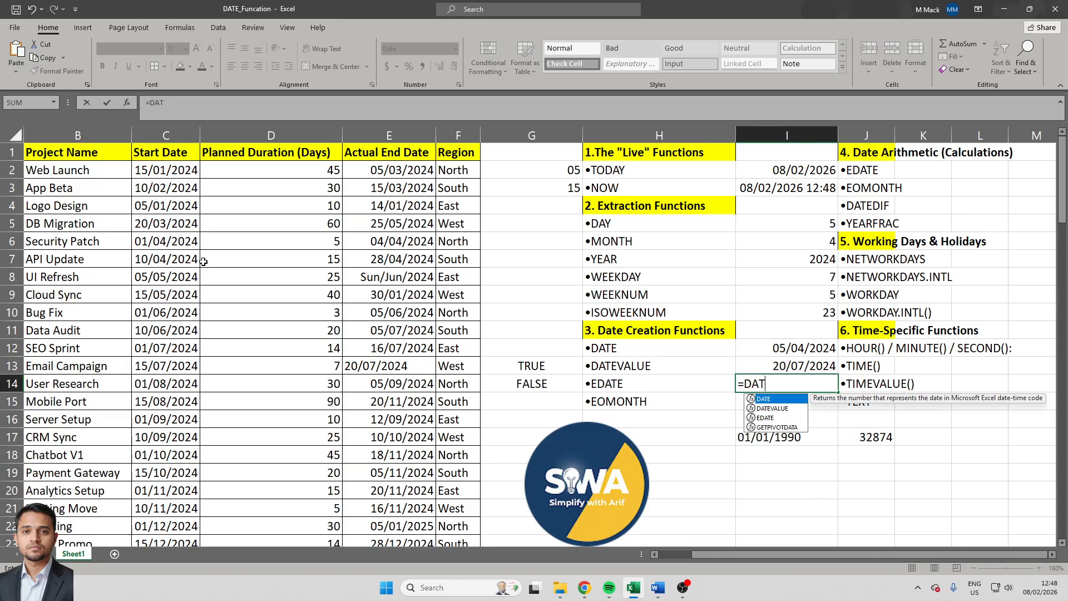
pyautogui.write('eda')
pyautogui.press('Tab')
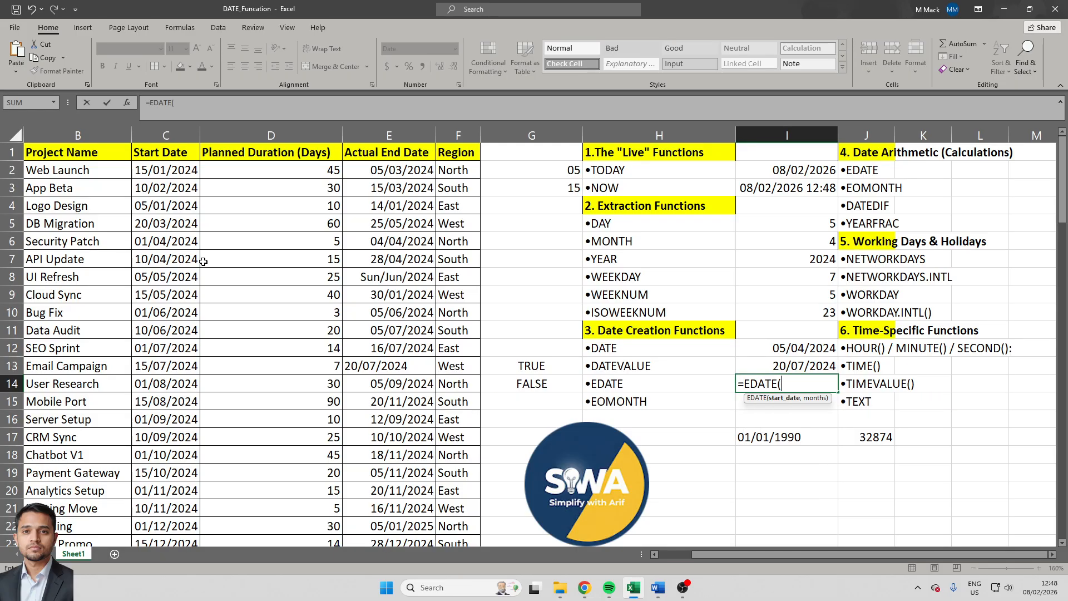
pyautogui.press('Left')
pyautogui.press('Left')
pyautogui.press('Left')
pyautogui.press('Left')
pyautogui.write(',')
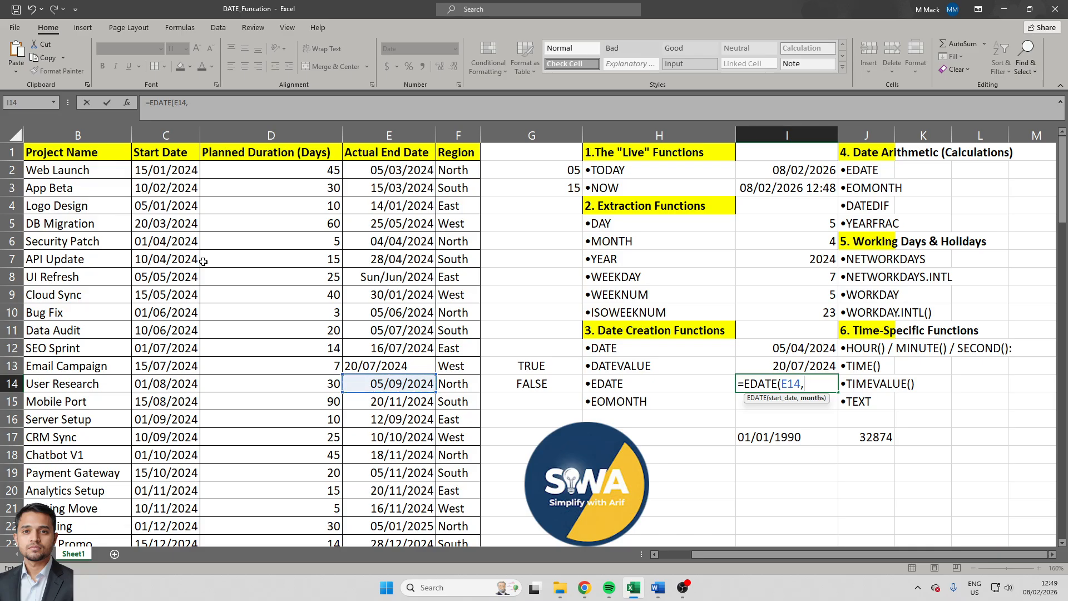
pyautogui.write('3)')
pyautogui.press('Return')
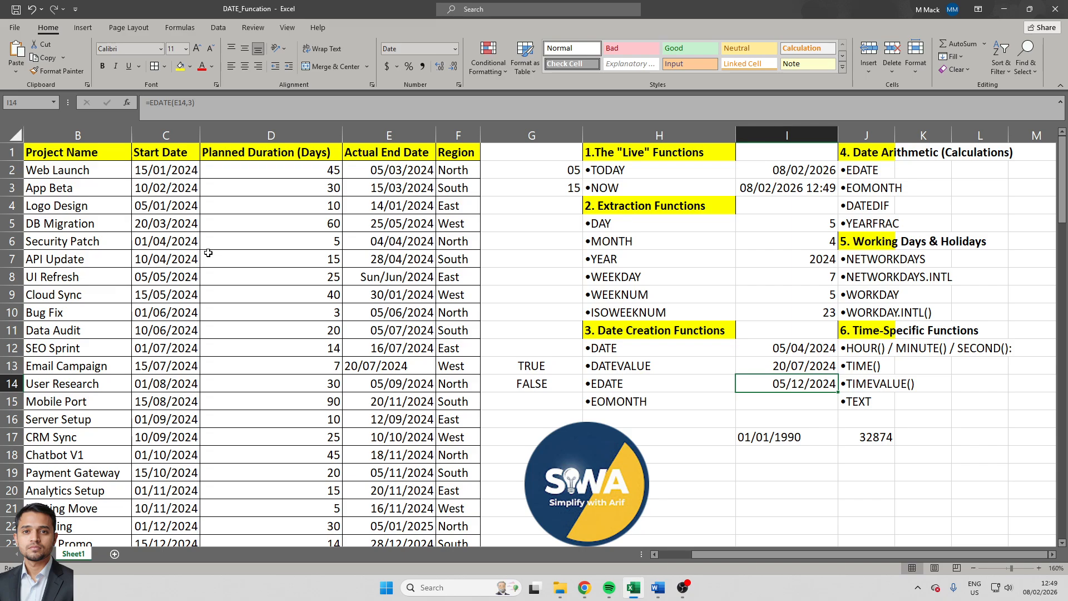
# - Find the last day of the month following the Mobile Port end date by entering =EOMONTH(E15,1) in cell I15
pyautogui.press('Down')
pyautogui.write('=eom')
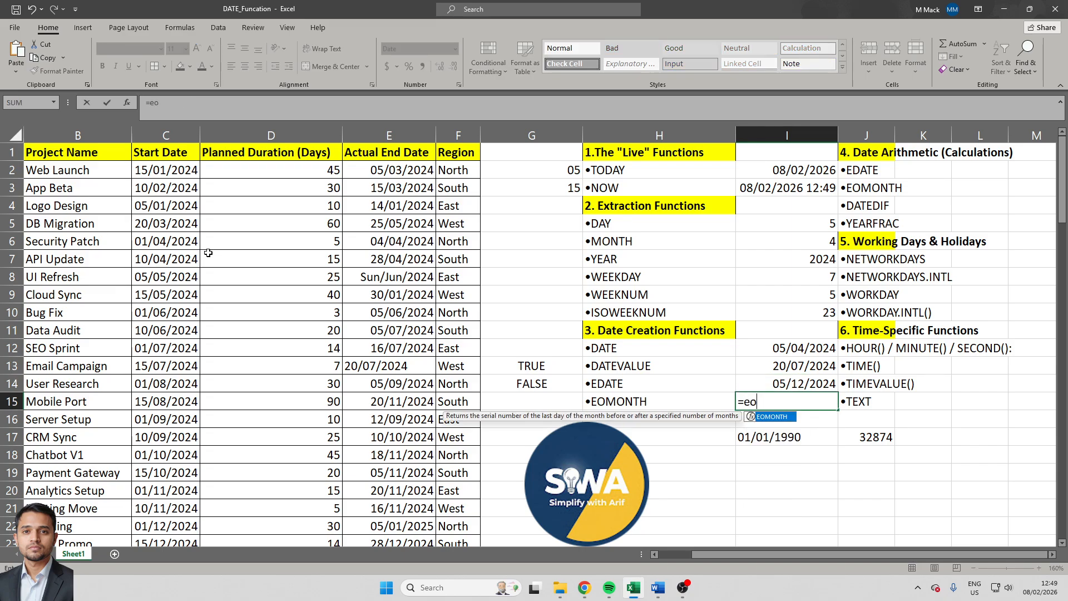
pyautogui.press('Tab')
pyautogui.press('Left')
pyautogui.press('Left')
pyautogui.press('Left')
pyautogui.press('Left')
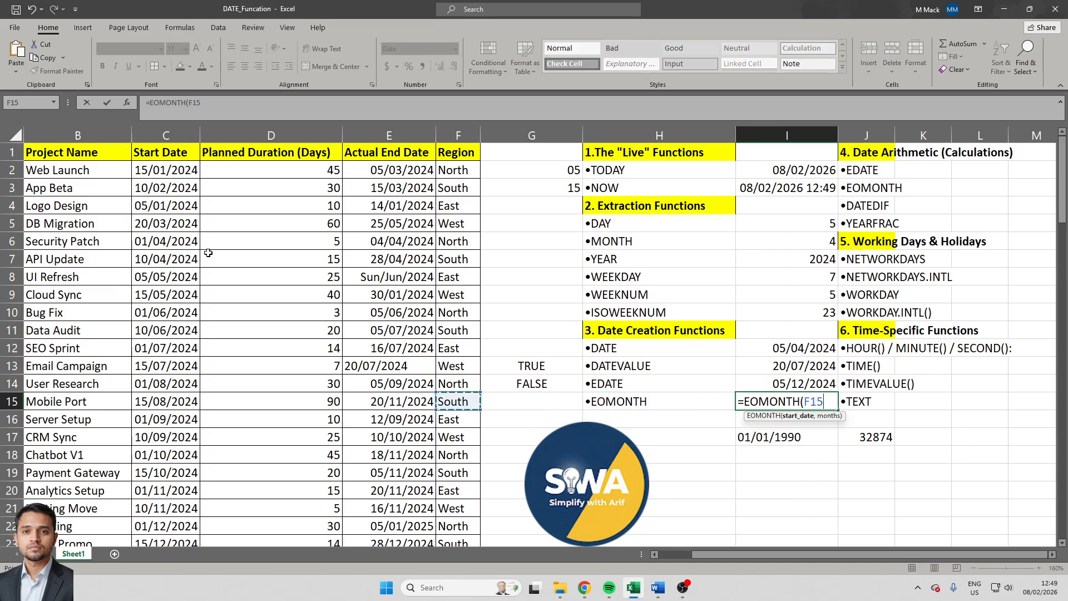
pyautogui.write(',1)')
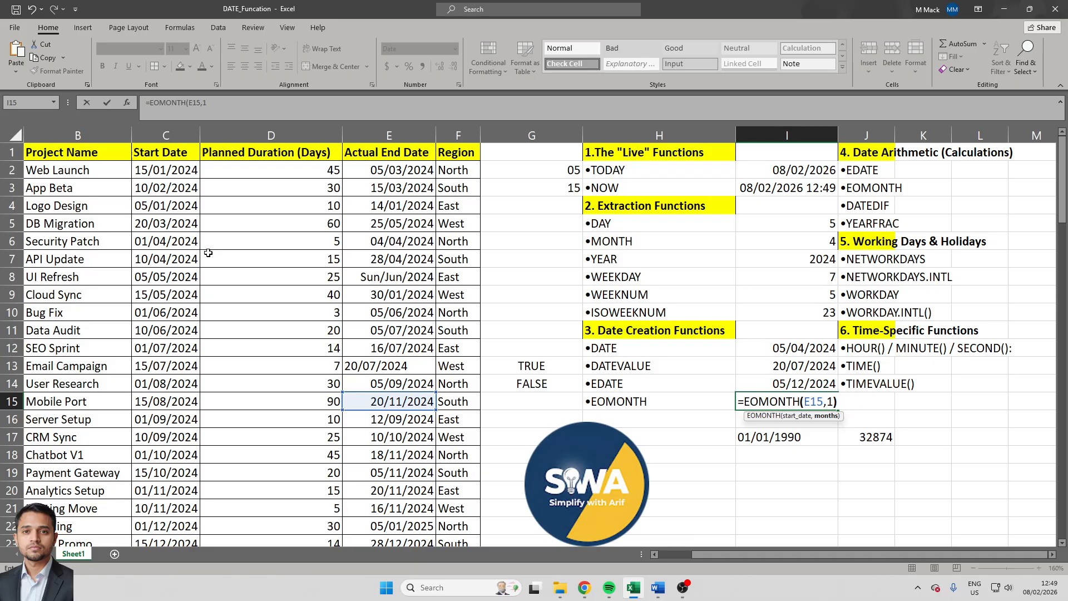
pyautogui.hotkey('ctrl', 'Return')
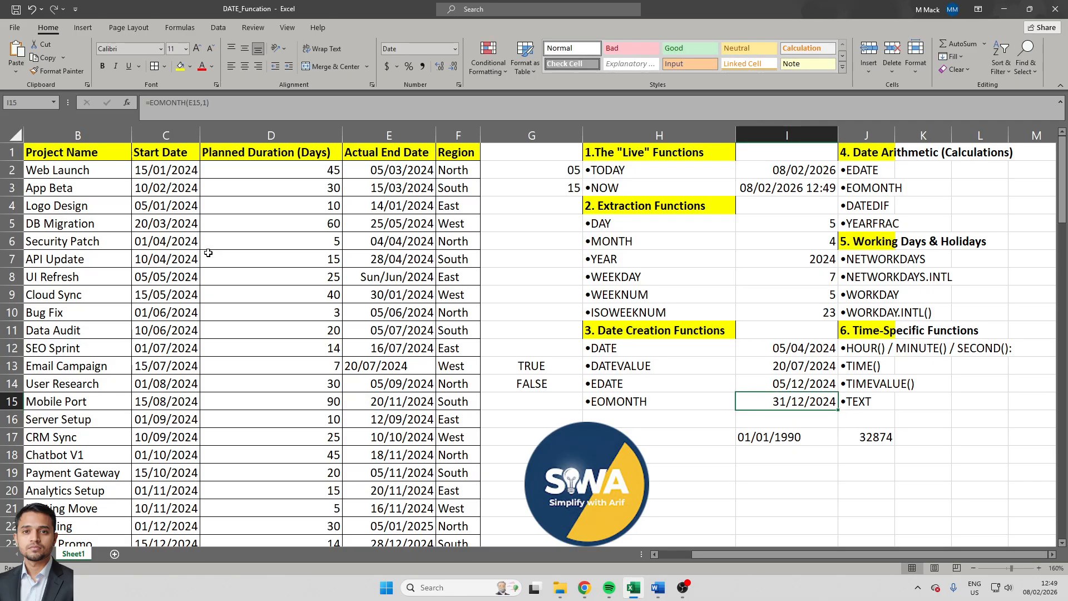
# - Set the months argument of the EOMONTH formula in cell I15 to 3
pyautogui.press('Up')
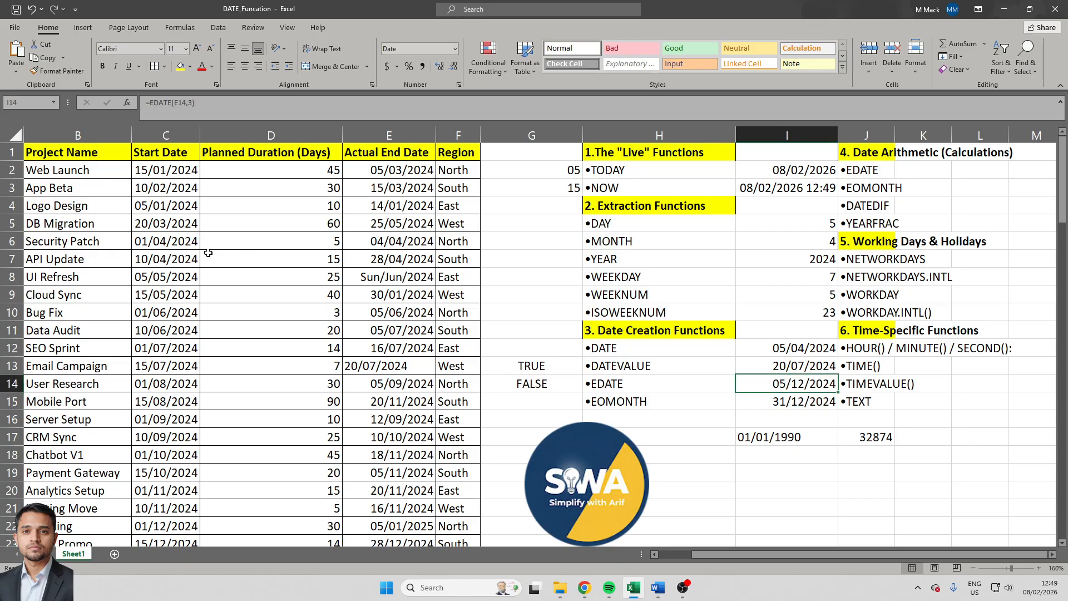
pyautogui.press('Down')
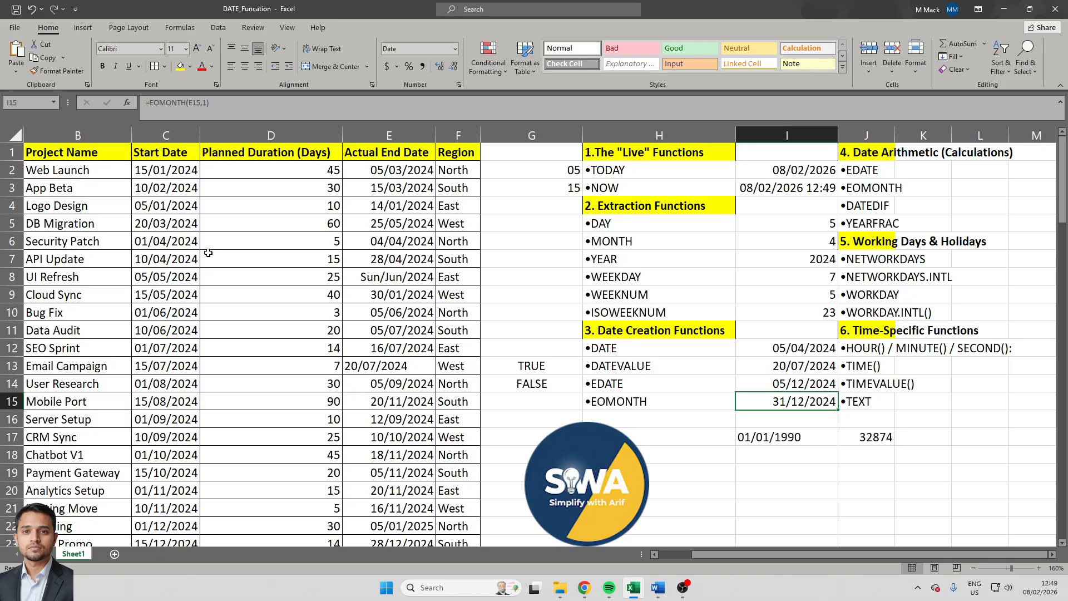
pyautogui.press('F2')
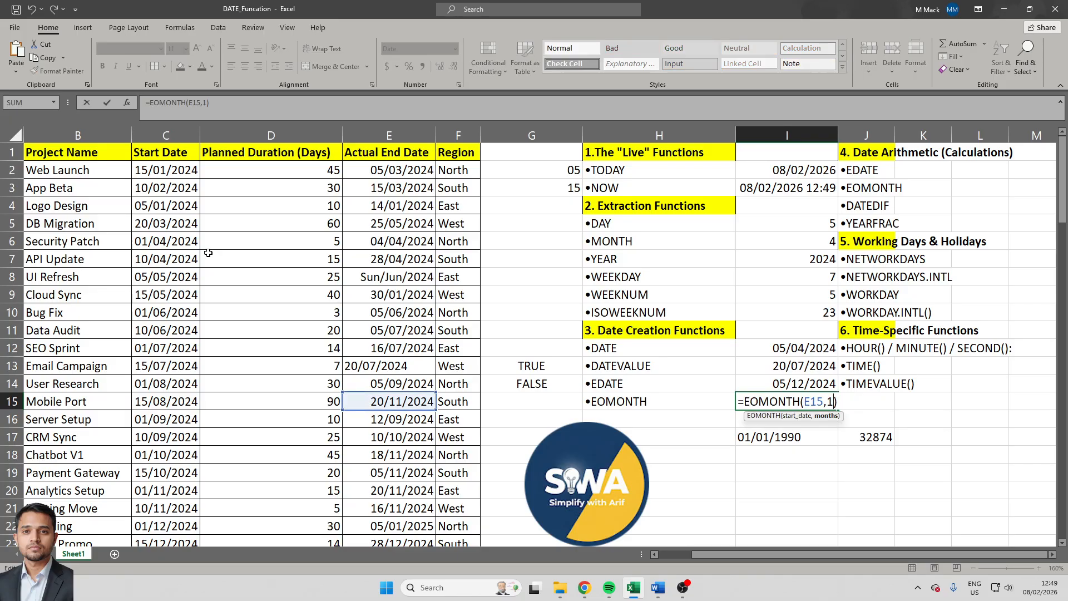
pyautogui.hotkey('shift', 'Right')
pyautogui.write('3')
pyautogui.press('Return')
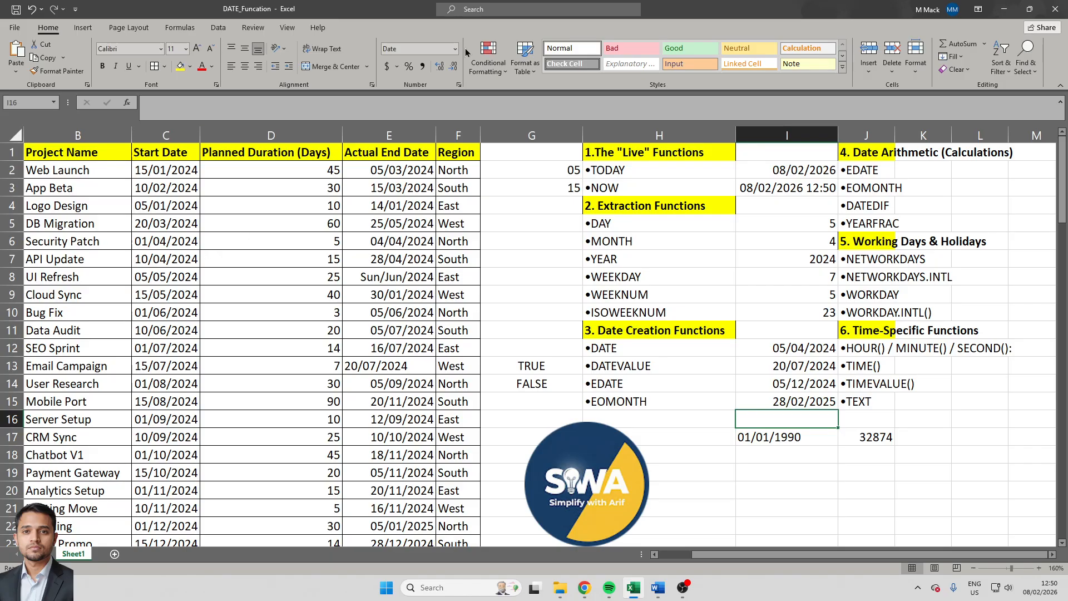
# - Mark EDATE and EOMONTH in the date arithmetic list with YES in cells K2 and K3
pyautogui.click(939, 171)
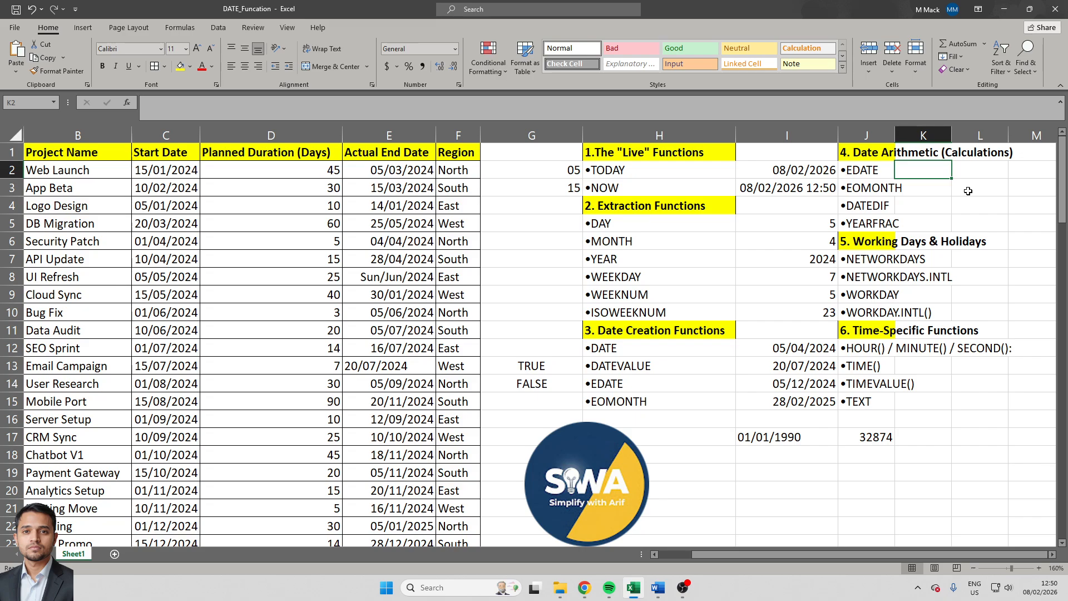
pyautogui.write('YES')
pyautogui.press('Return')
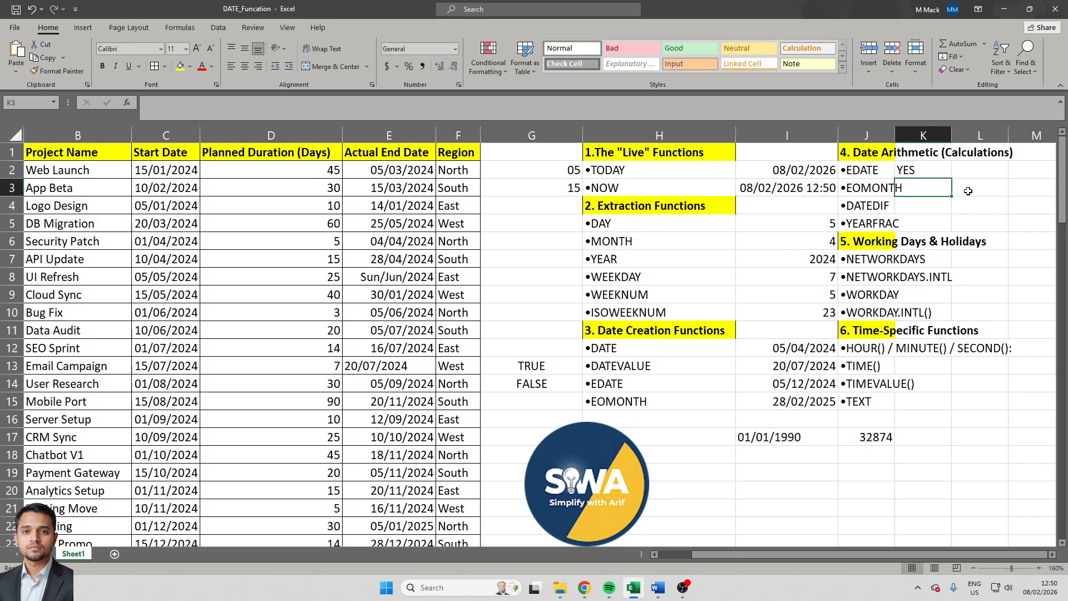
pyautogui.write('YES')
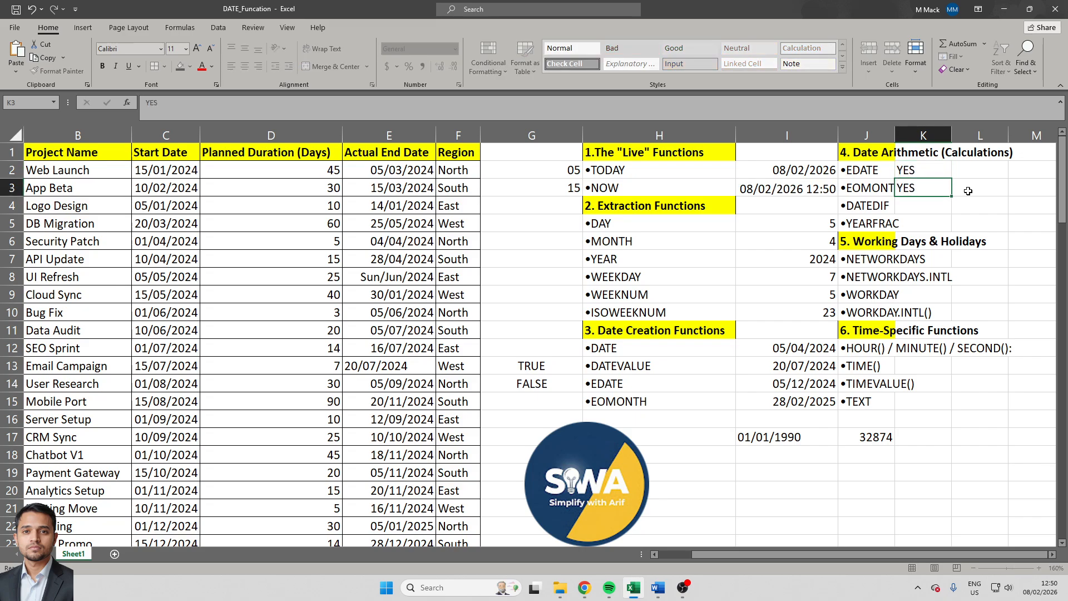
pyautogui.press('Return')
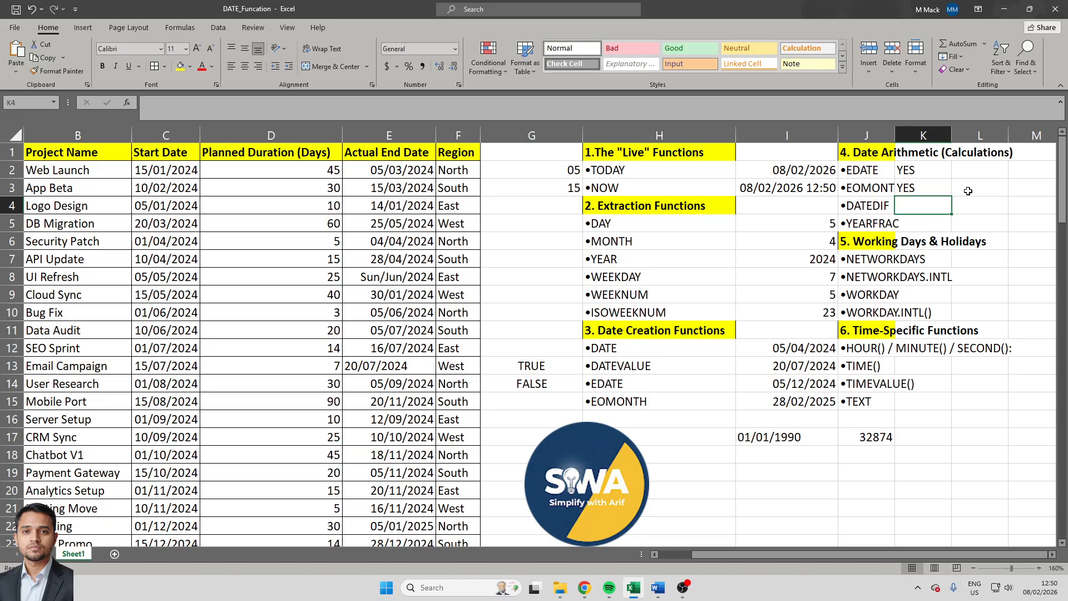
pyautogui.write('=date')
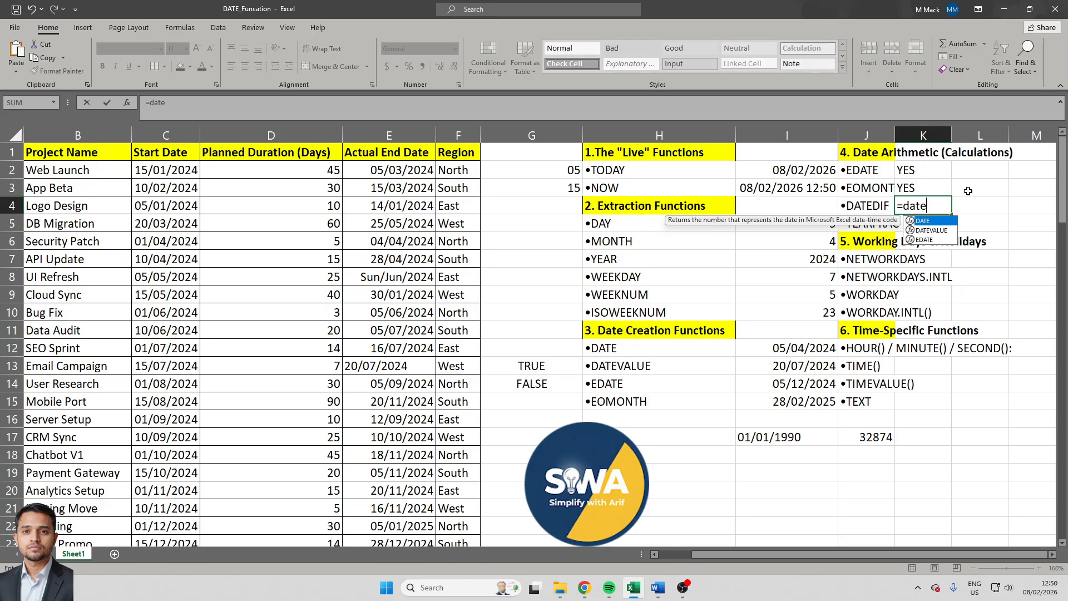
pyautogui.write('if')
pyautogui.press('Return')
pyautogui.press('Up')
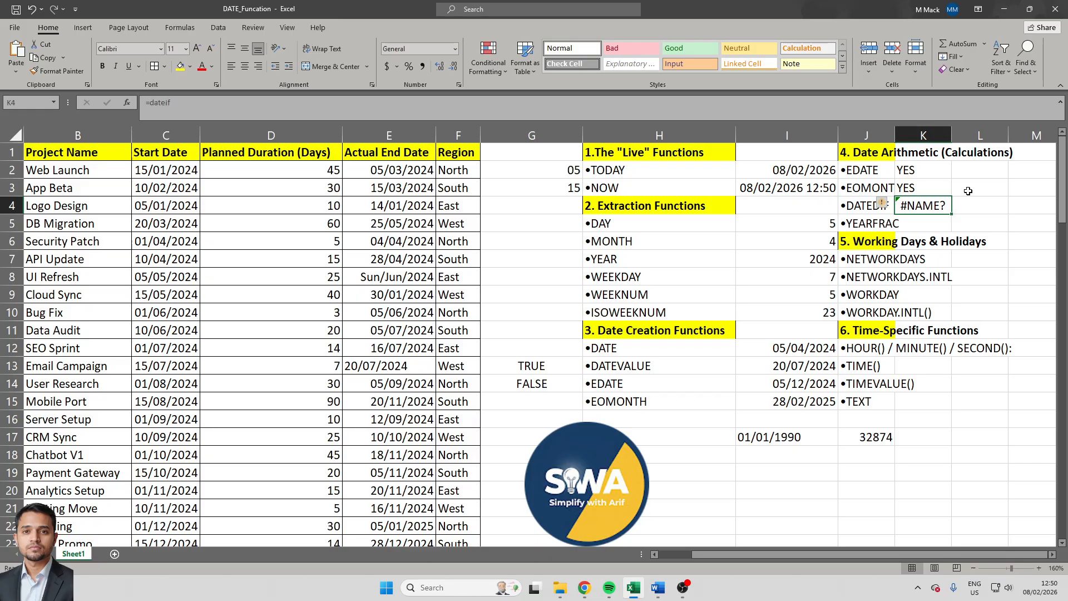
pyautogui.press('Delete')
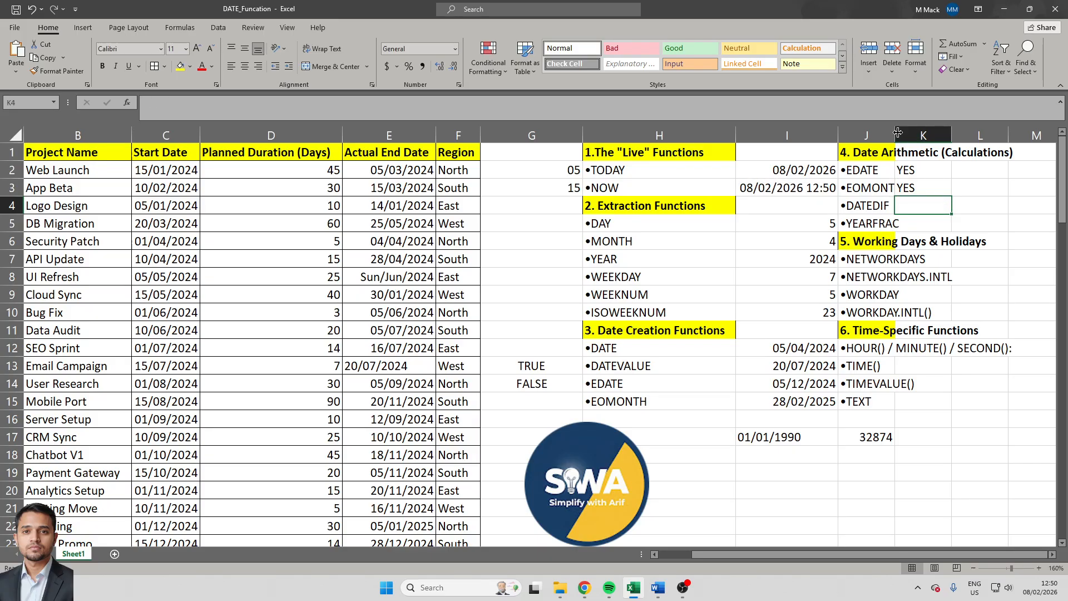
# - Count the working days between the Security Patch and DB Migration end dates with =NETWORKDAYS(E6,E5,1) in cell K7, and review its references
pyautogui.click(936, 263)
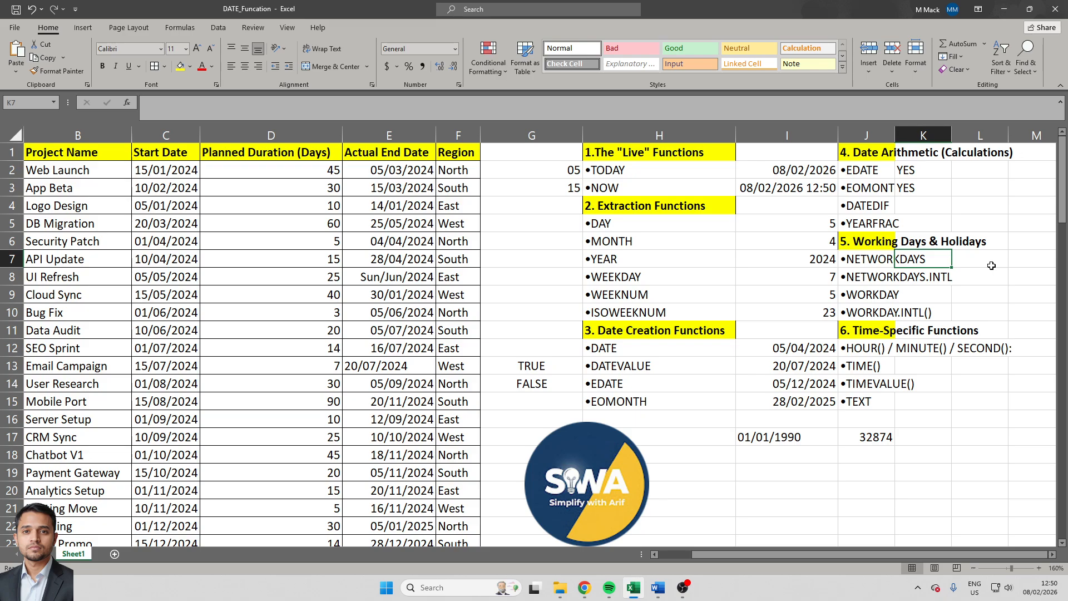
pyautogui.write('=')
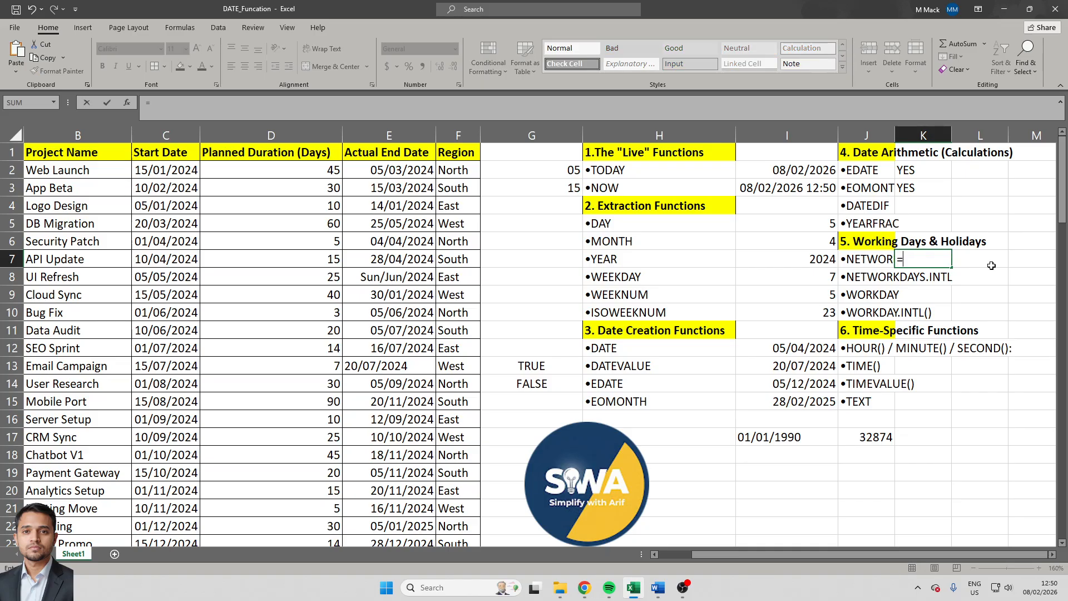
pyautogui.write('net')
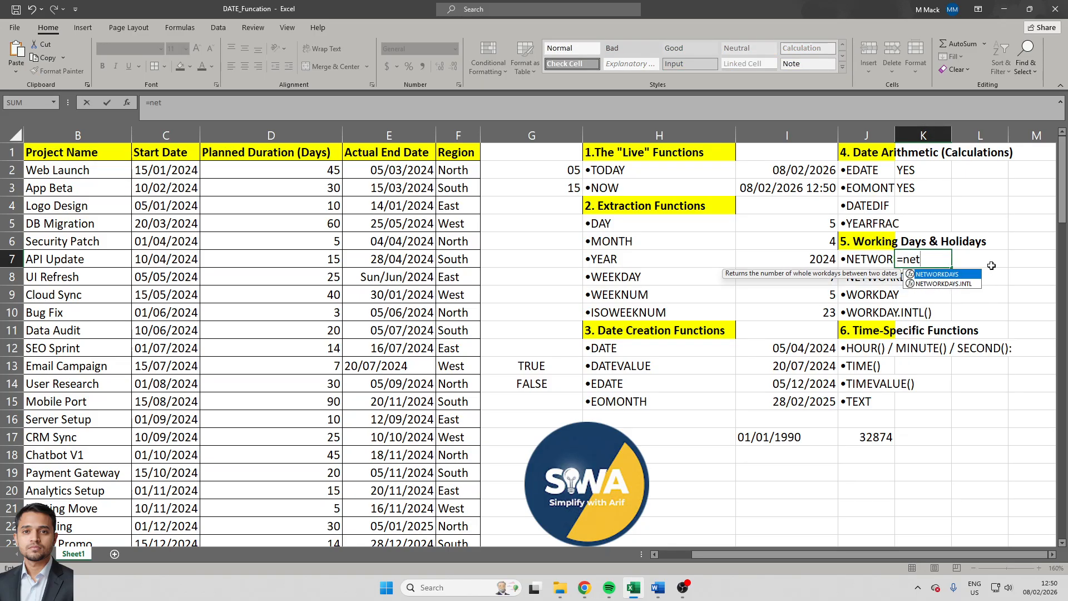
pyautogui.press('Tab')
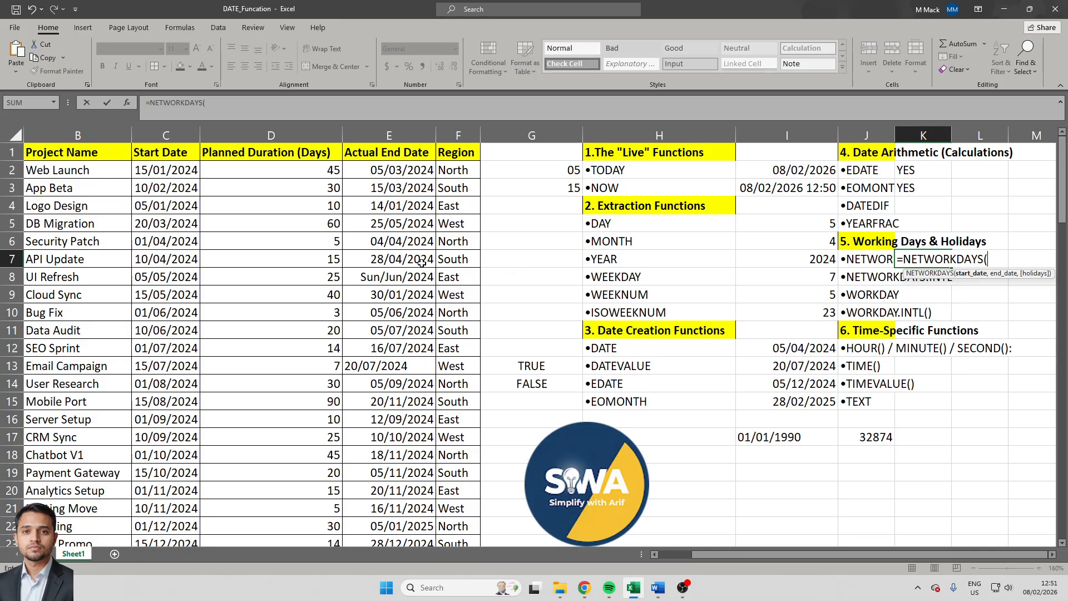
pyautogui.click(393, 240)
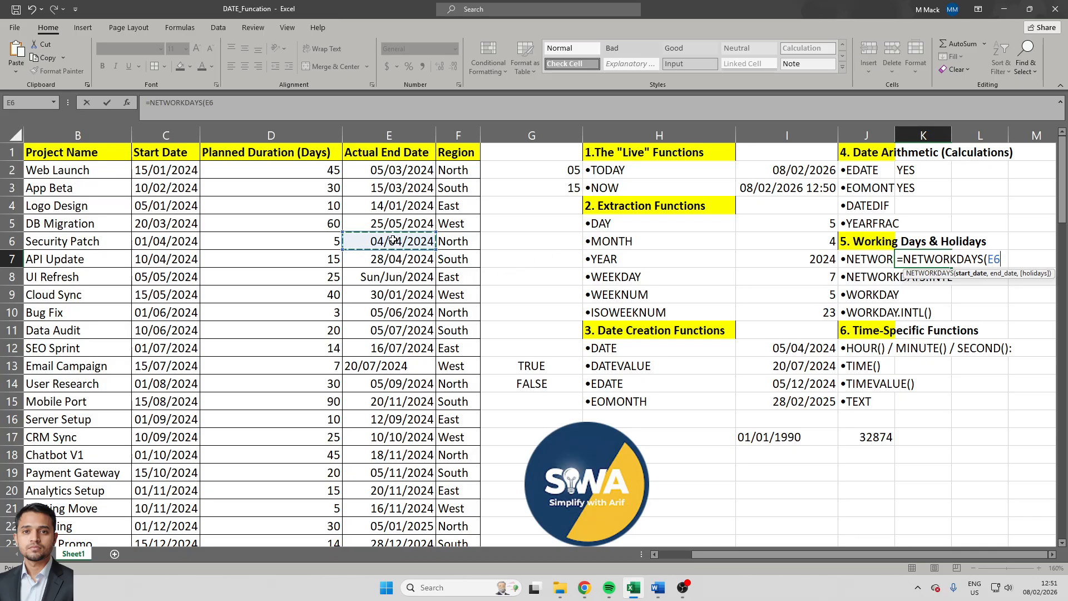
pyautogui.write(',')
pyautogui.click(399, 219)
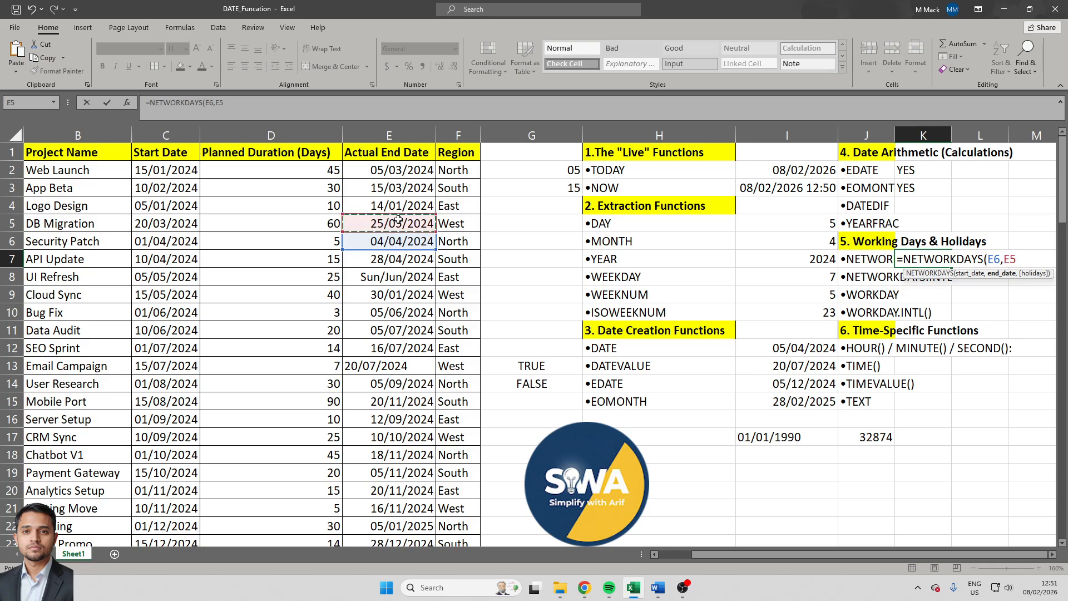
pyautogui.write(',1')
pyautogui.write(')')
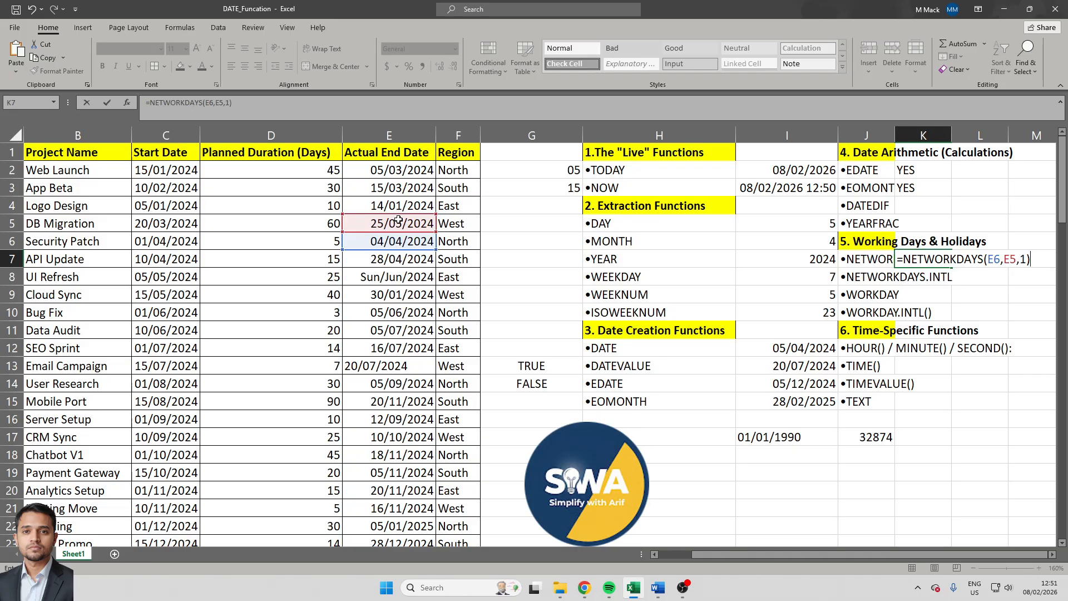
pyautogui.press('Return')
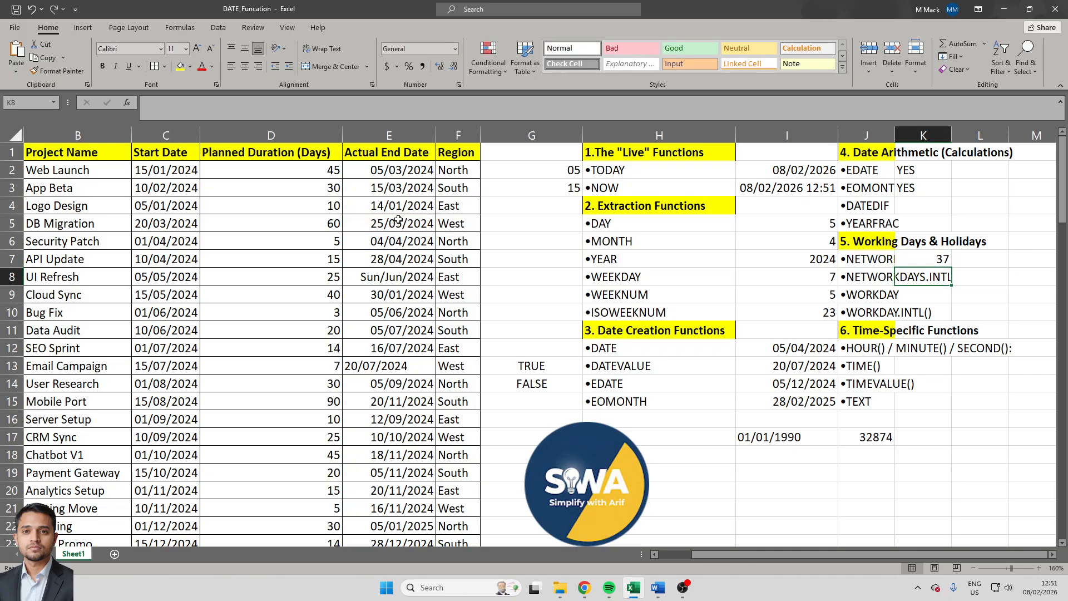
pyautogui.click(933, 264)
pyautogui.press('F2')
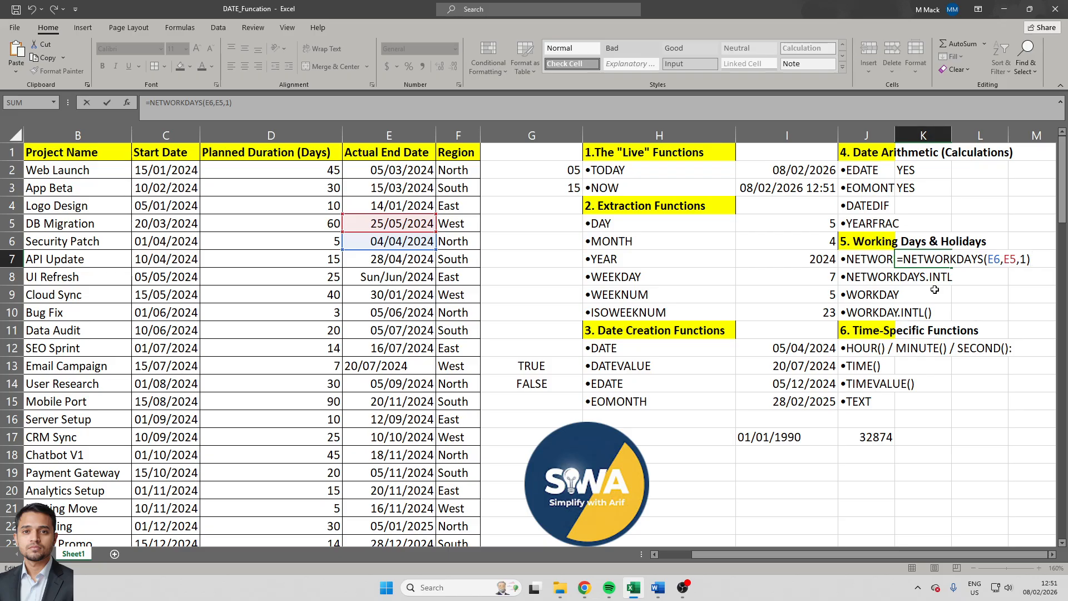
pyautogui.hotkey('ctrl', 'Return')
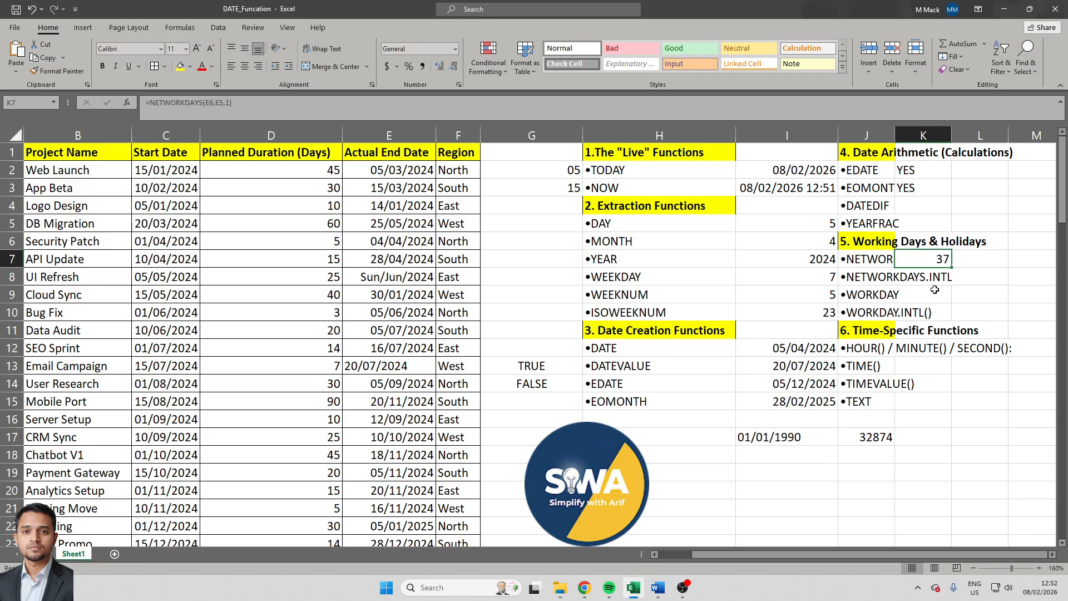
# - Count the working days between the same two end dates with Sunday-only weekends by entering =NETWORKDAYS.INTL(E6,E5,11,0) in cell K8
pyautogui.press('Down')
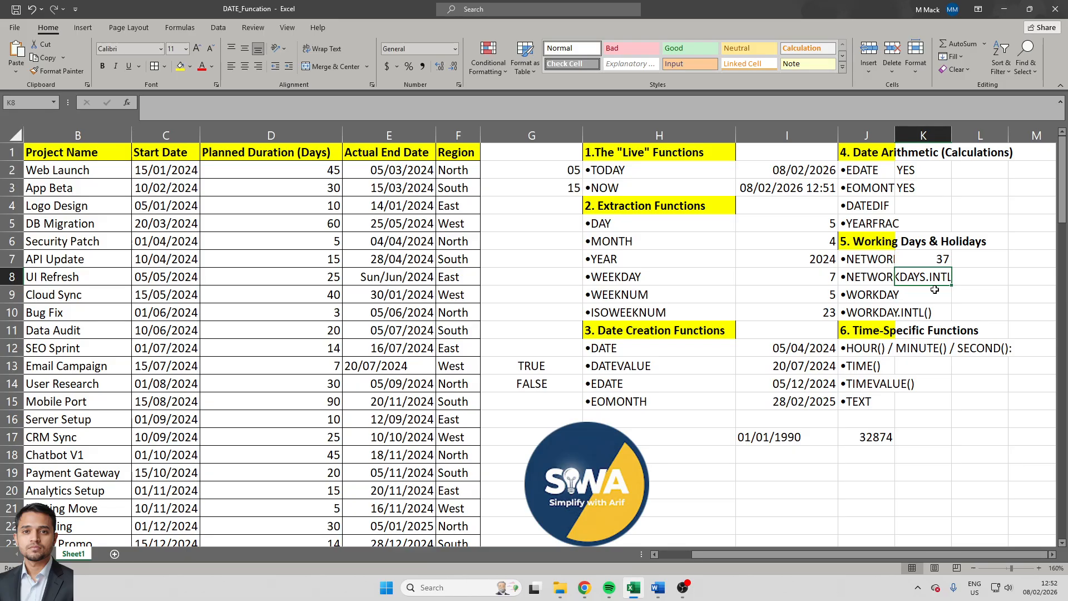
pyautogui.write('=')
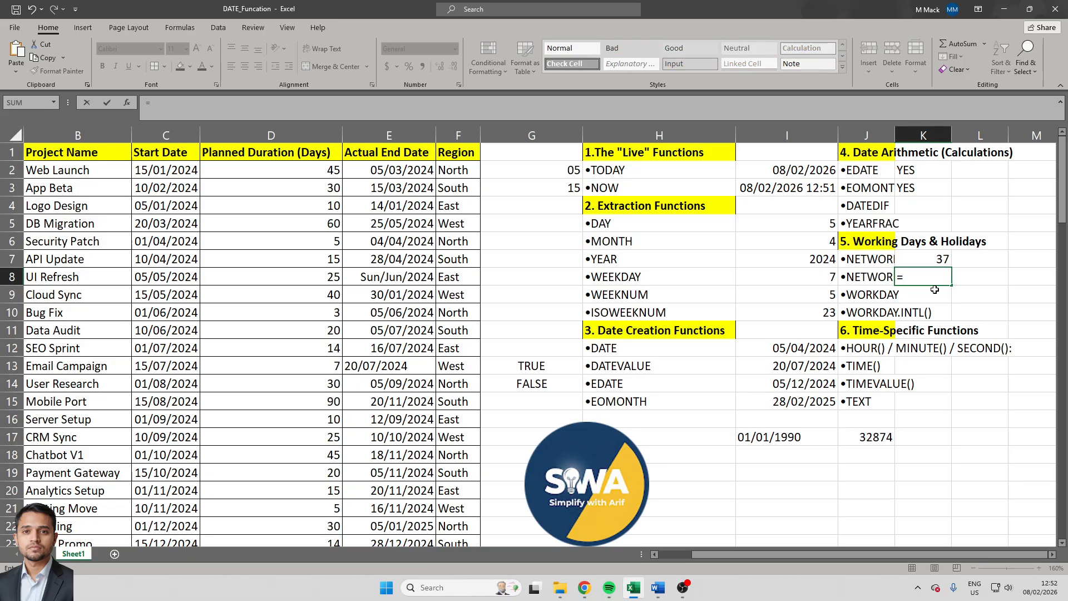
pyautogui.write('net')
pyautogui.press('Down')
pyautogui.press('Tab')
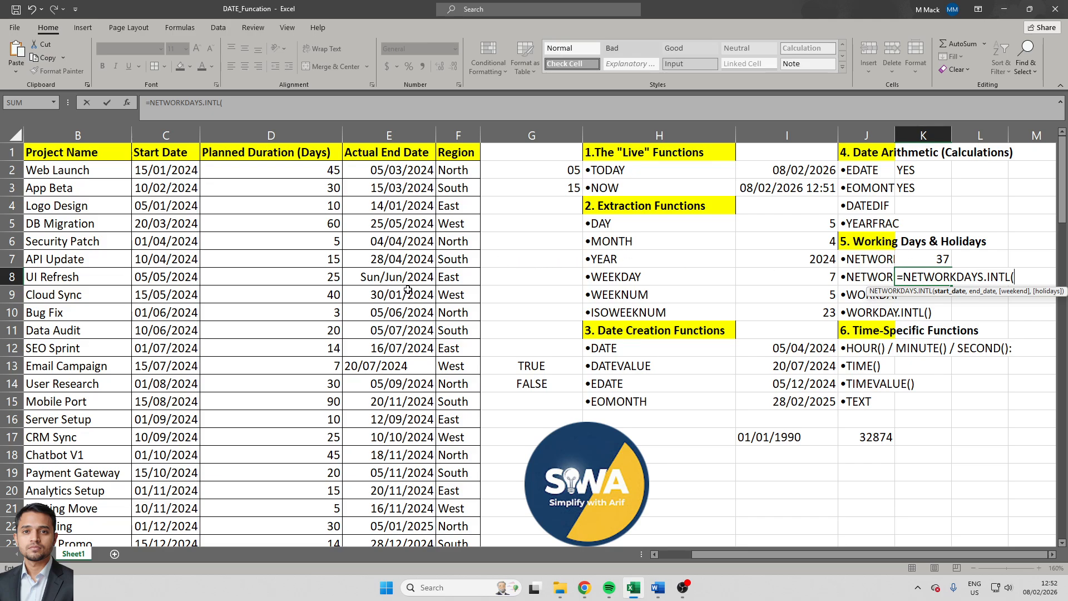
pyautogui.click(408, 241)
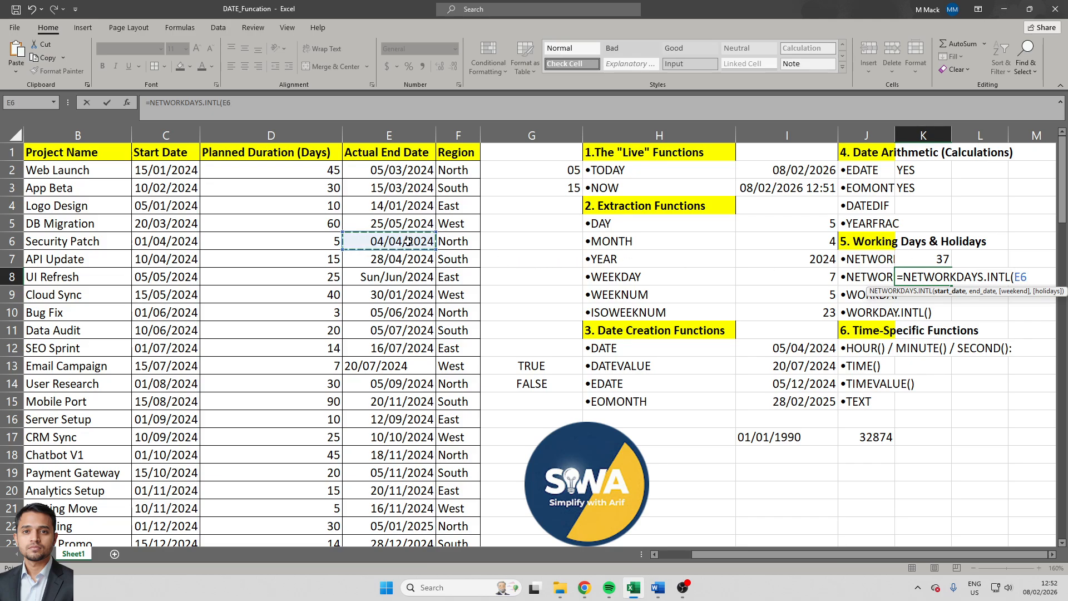
pyautogui.write(',')
pyautogui.click(373, 218)
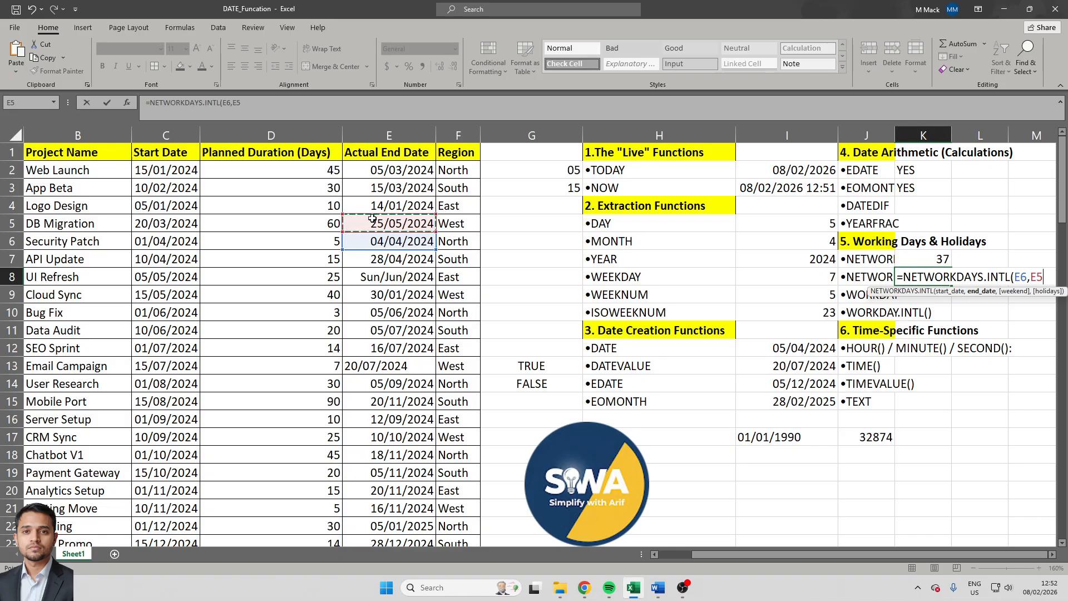
pyautogui.write(',')
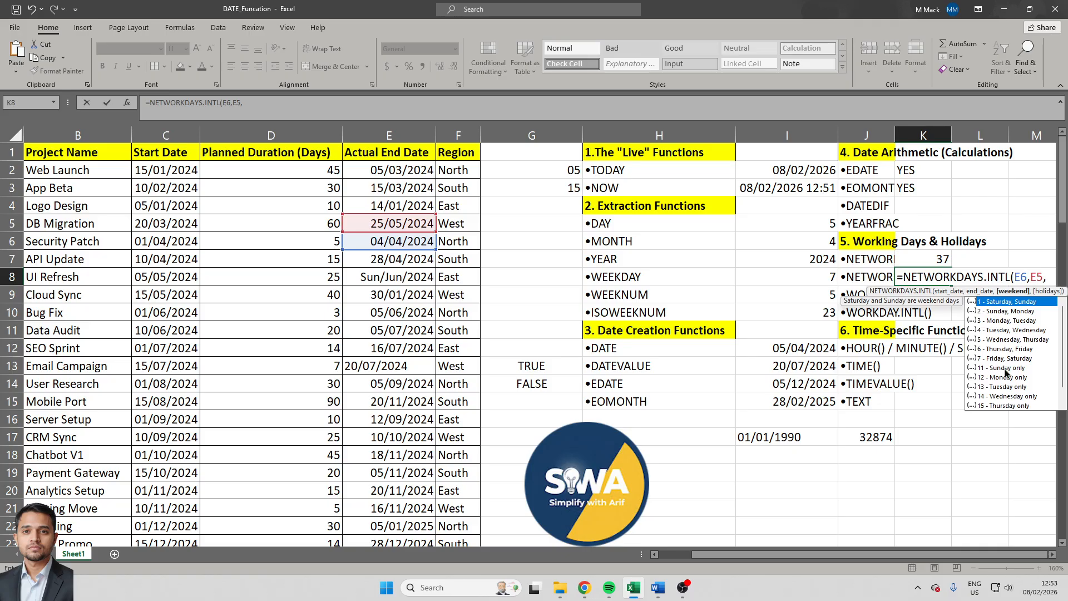
pyautogui.write('11')
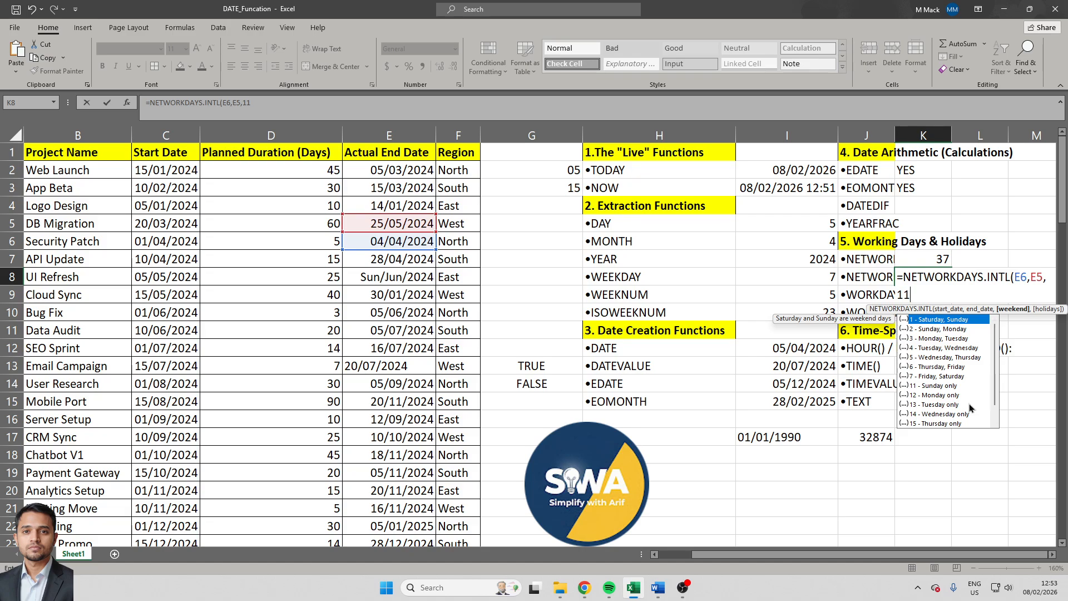
pyautogui.write(',')
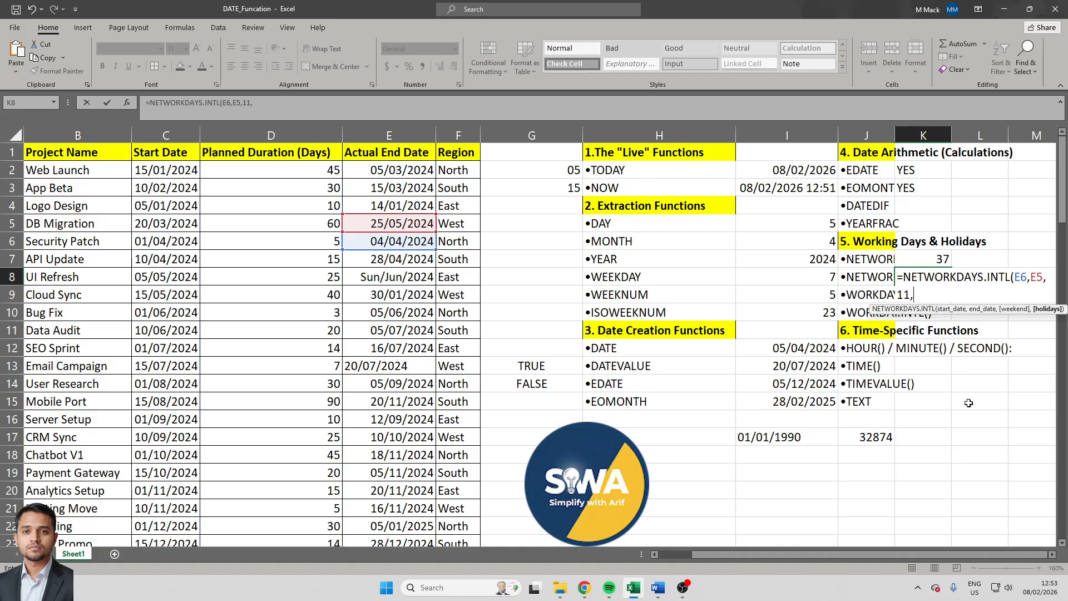
pyautogui.write('0)')
pyautogui.press('Return')
pyautogui.press('Up')
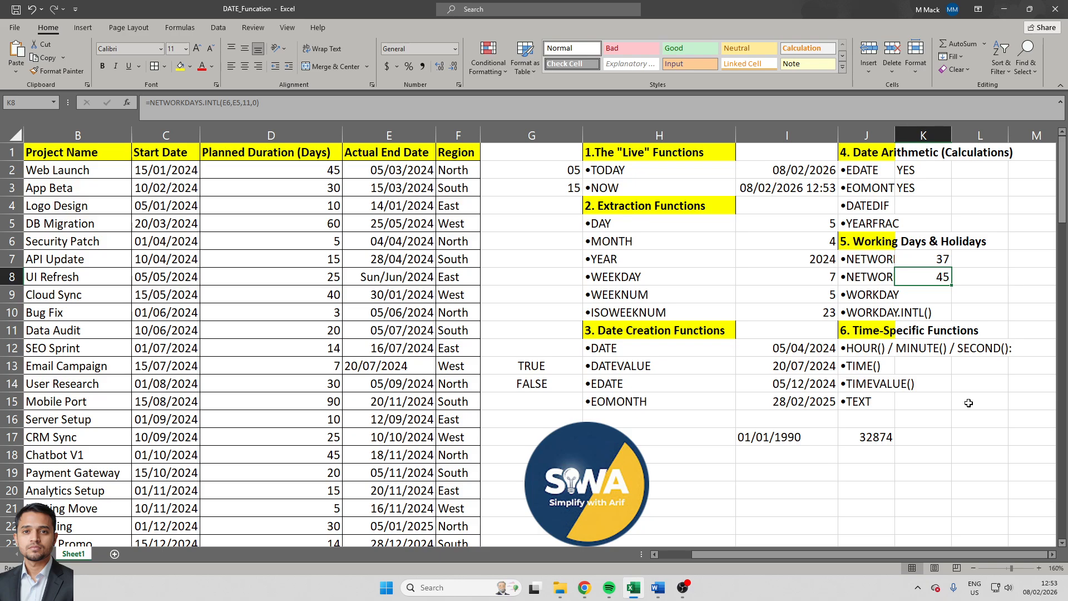
# - Enter =WORKDAY(E6,E7,1) in cell K9, using the Security Patch and API Update end dates as arguments
pyautogui.press('Down')
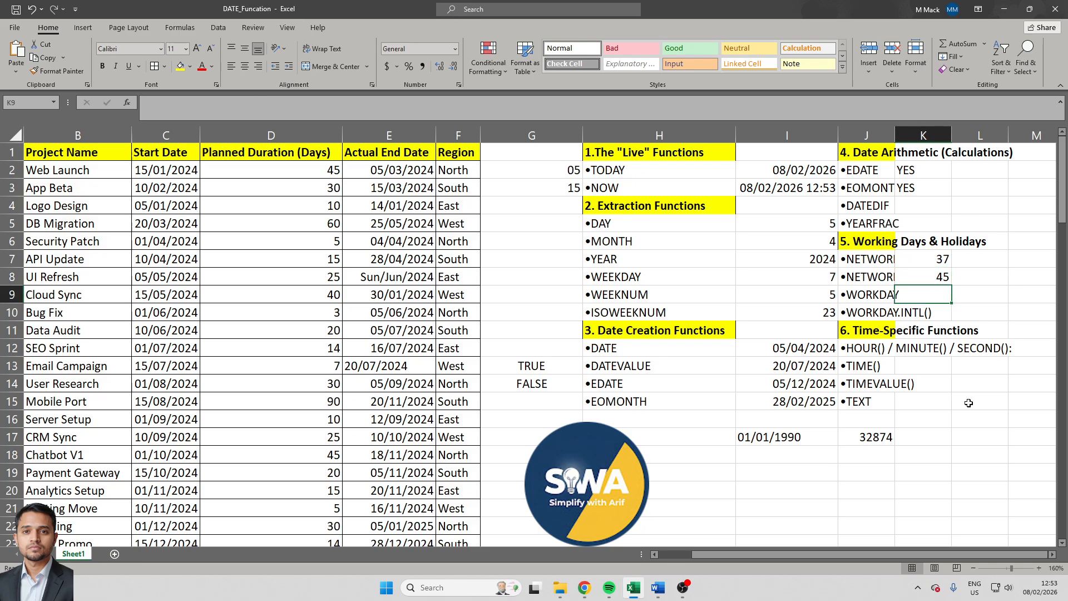
pyautogui.write('=work')
pyautogui.press('Tab')
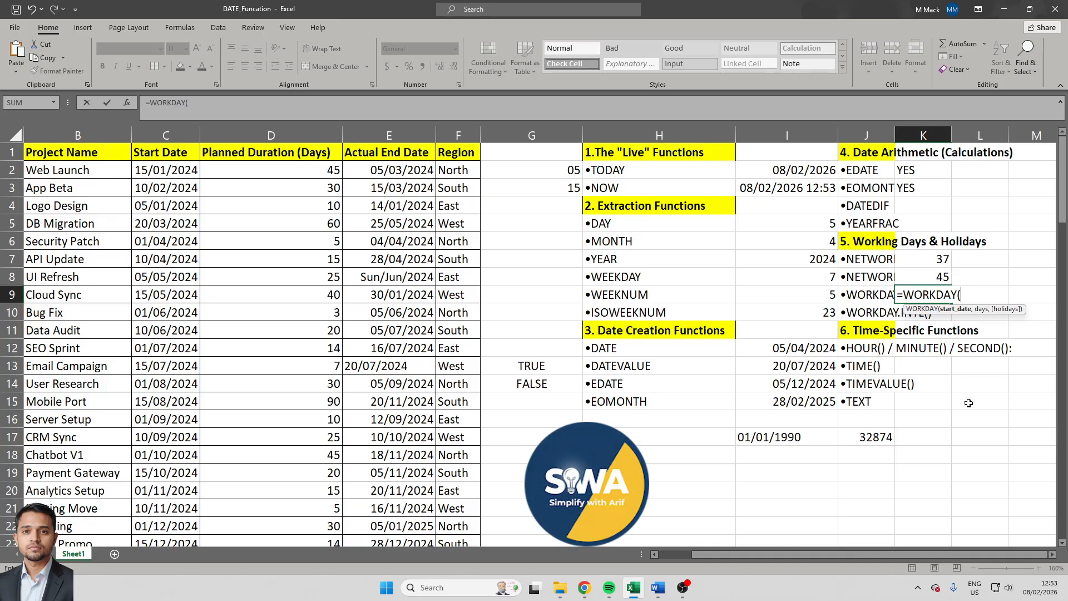
pyautogui.press('Left')
pyautogui.press('Left')
pyautogui.press('Left')
pyautogui.press('Left')
pyautogui.press('Left')
pyautogui.press('Left')
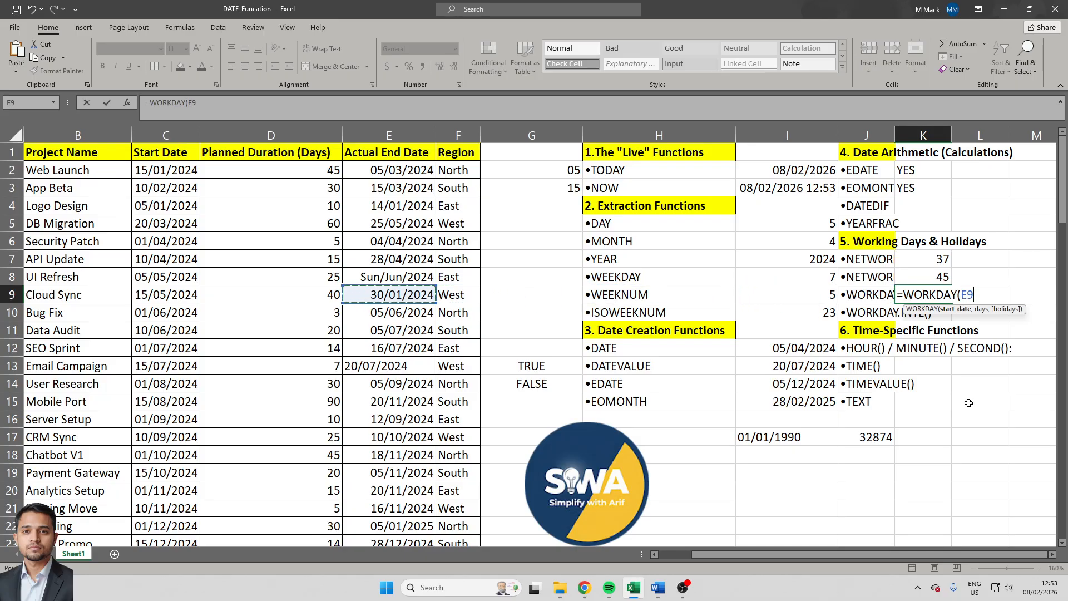
pyautogui.press('Up')
pyautogui.press('Up')
pyautogui.press('Up')
pyautogui.write(',')
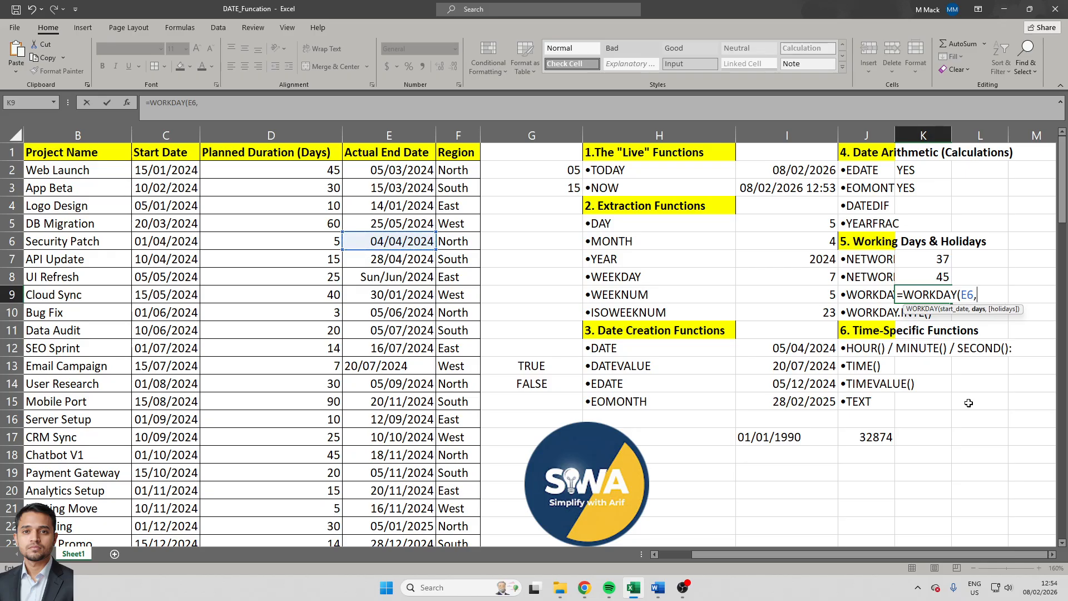
pyautogui.press('Left')
pyautogui.press('Left')
pyautogui.press('Left')
pyautogui.press('Left')
pyautogui.press('Left')
pyautogui.press('Up')
pyautogui.press('Up')
pyautogui.press('Left')
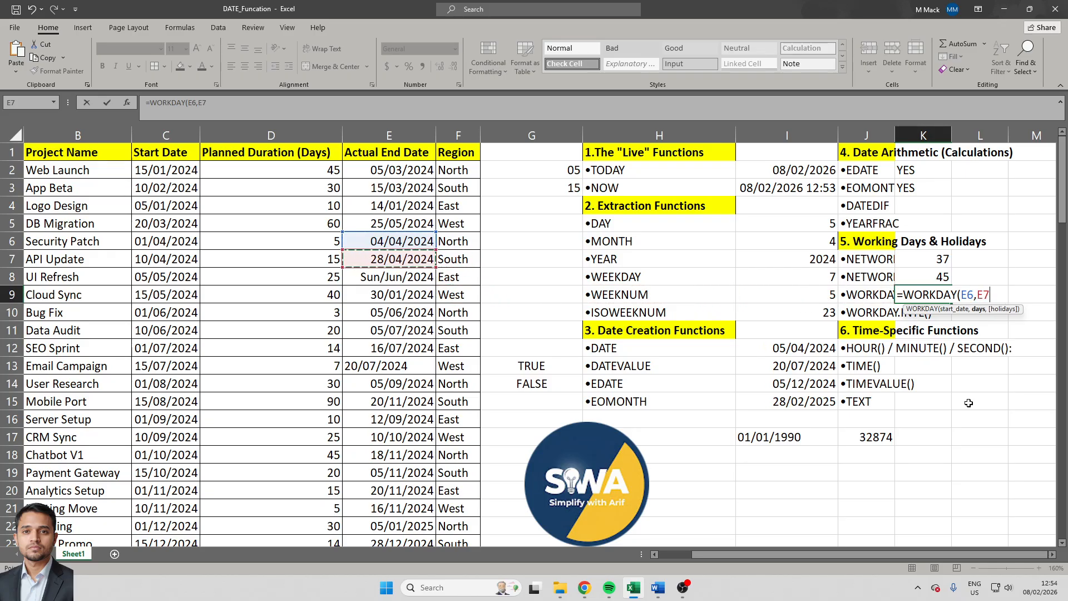
pyautogui.write(',')
pyautogui.write('1)')
pyautogui.hotkey('ctrl', 'Return')
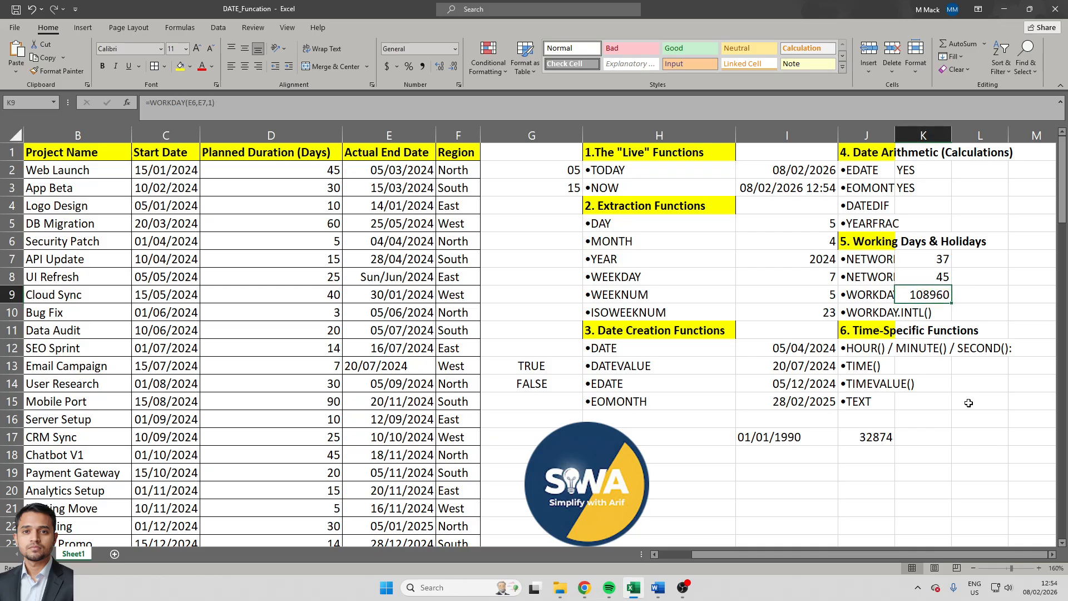
# - Apply the custom number format dd to the WORKDAY result in cell K9
pyautogui.hotkey('ctrl', '1')
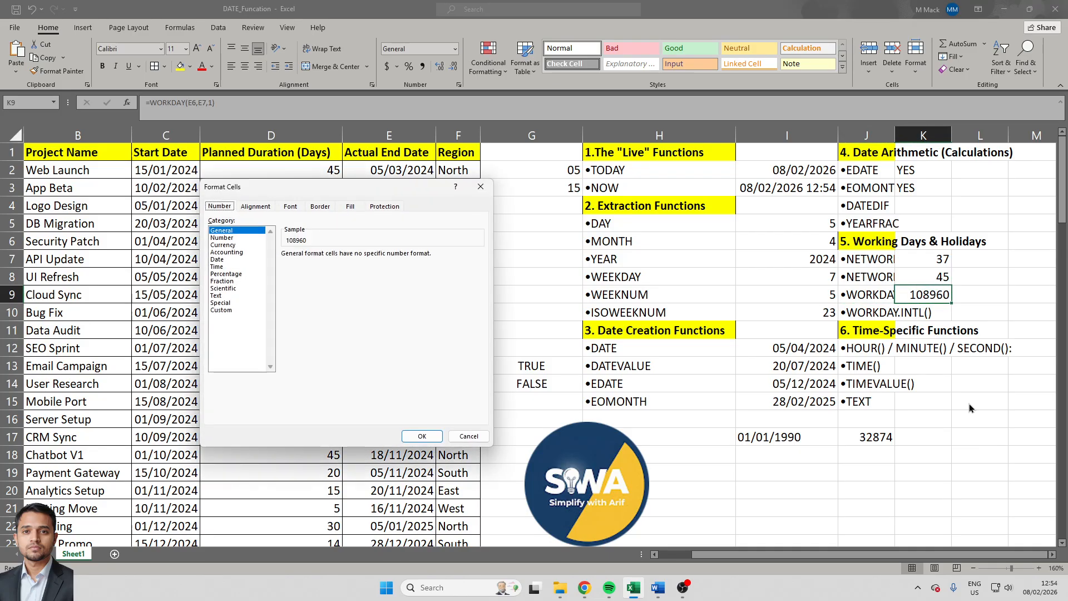
pyautogui.click(221, 310)
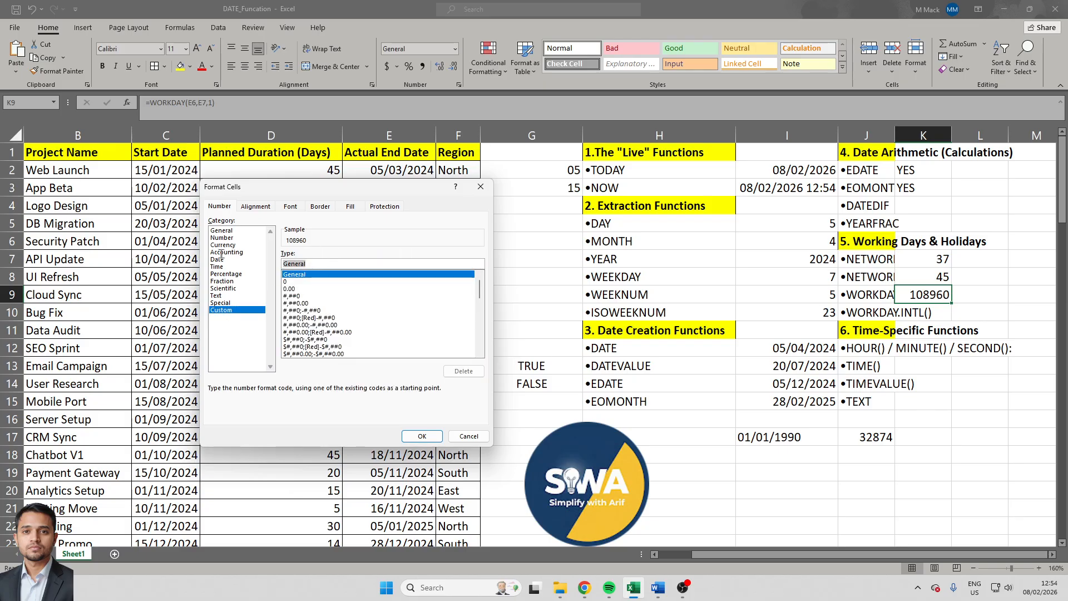
pyautogui.write('dd')
pyautogui.press('Return')
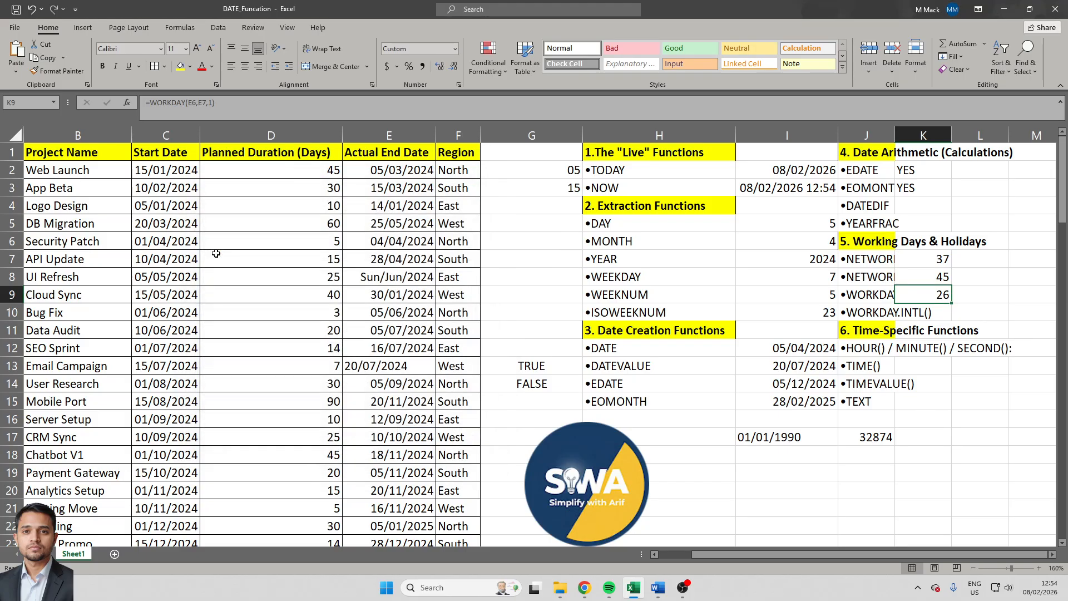
# - Review the formula in cell K9 and the project end dates it references
pyautogui.press('Left')
pyautogui.press('Left')
pyautogui.press('Left')
pyautogui.press('Left')
pyautogui.press('Left')
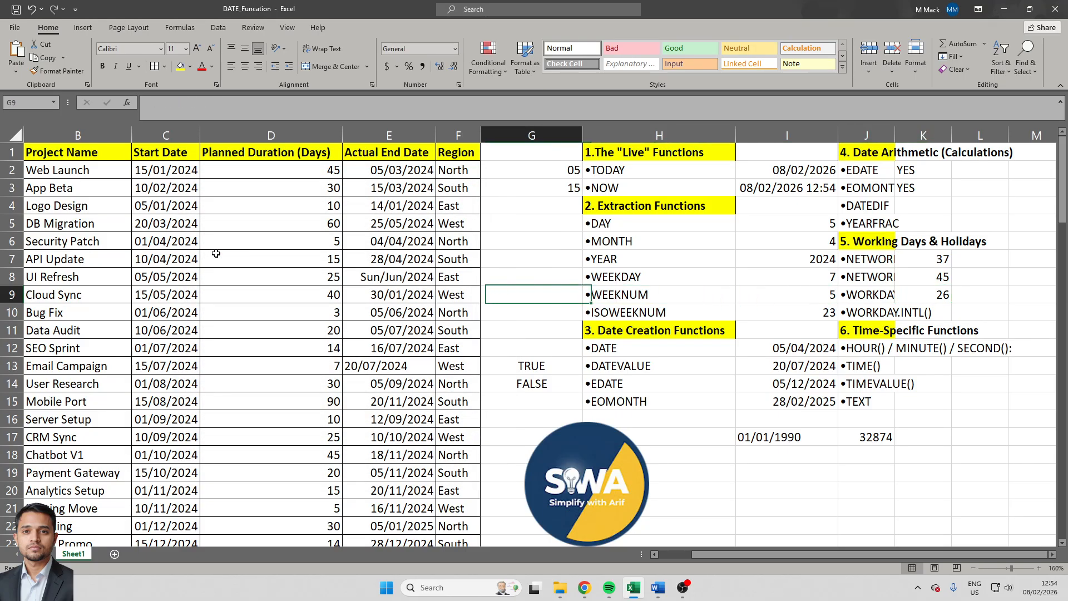
pyautogui.press('Up')
pyautogui.press('Up')
pyautogui.press('Left')
pyautogui.press('Up')
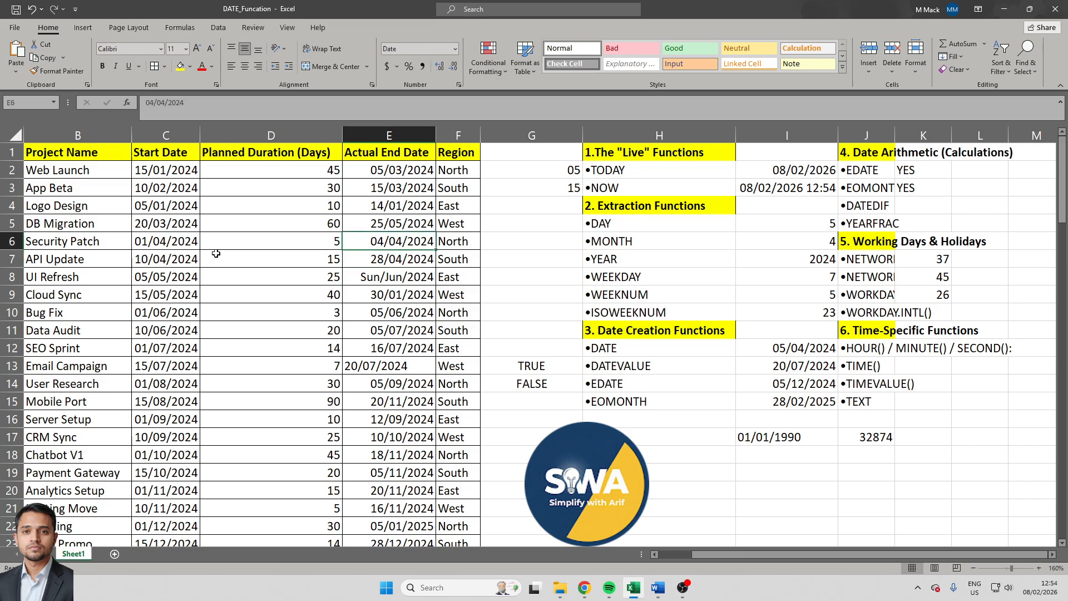
pyautogui.press('Right')
pyautogui.press('Right')
pyautogui.press('Right')
pyautogui.press('Right')
pyautogui.press('Right')
pyautogui.press('Right')
pyautogui.press('Right')
pyautogui.press('Down')
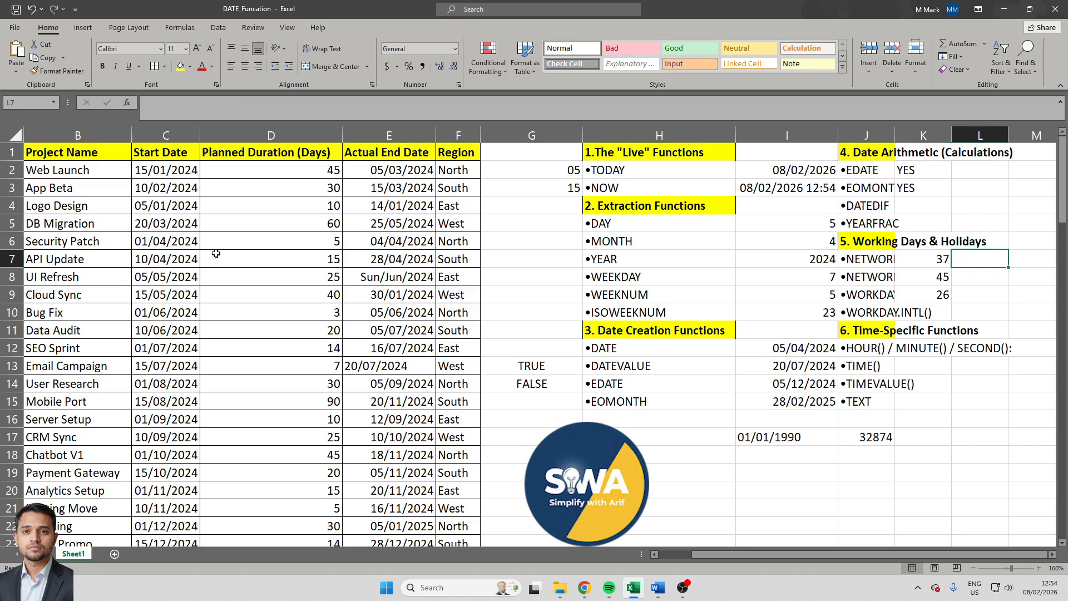
pyautogui.press('Right')
pyautogui.press('Down')
pyautogui.press('Down')
pyautogui.press('Left')
pyautogui.press('Left')
pyautogui.press('F2')
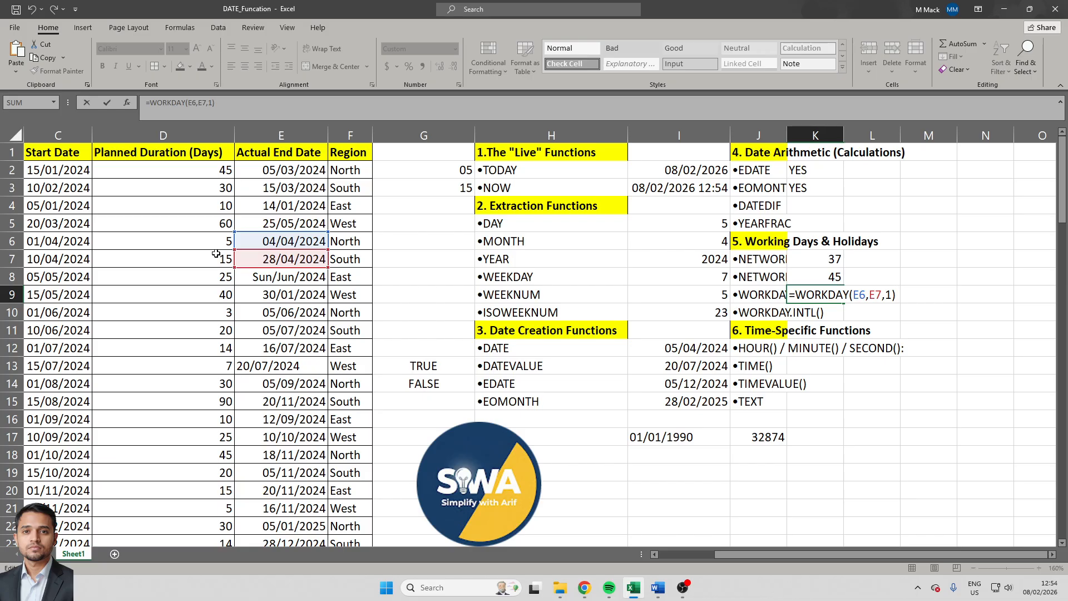
pyautogui.hotkey('ctrl', 'Return')
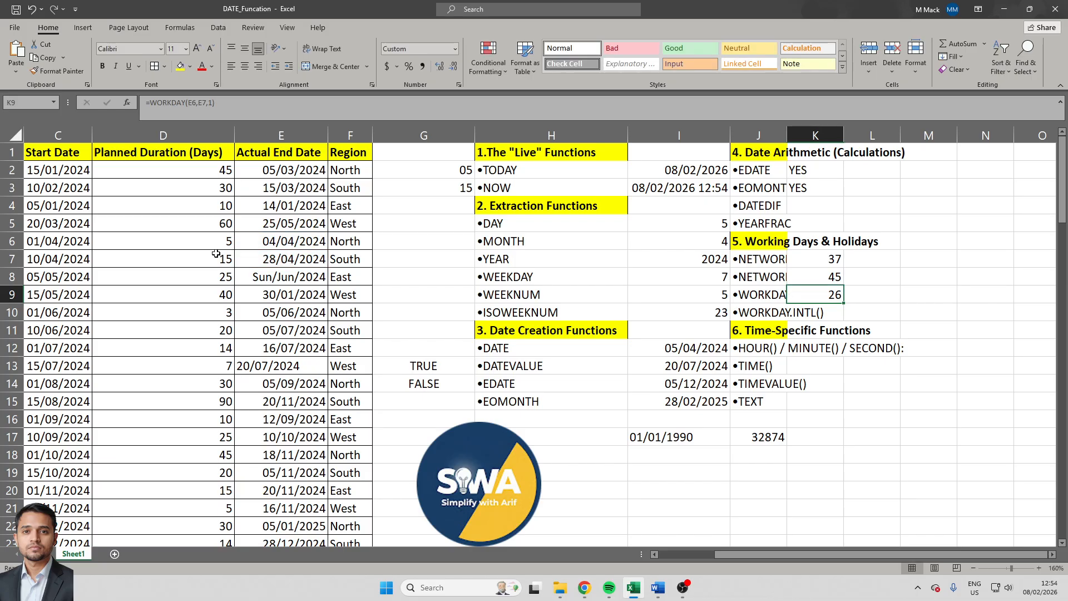
# - Enter the date 01/01/2026 in cell G9 as the start date for a working-day calculation
pyautogui.press('Left')
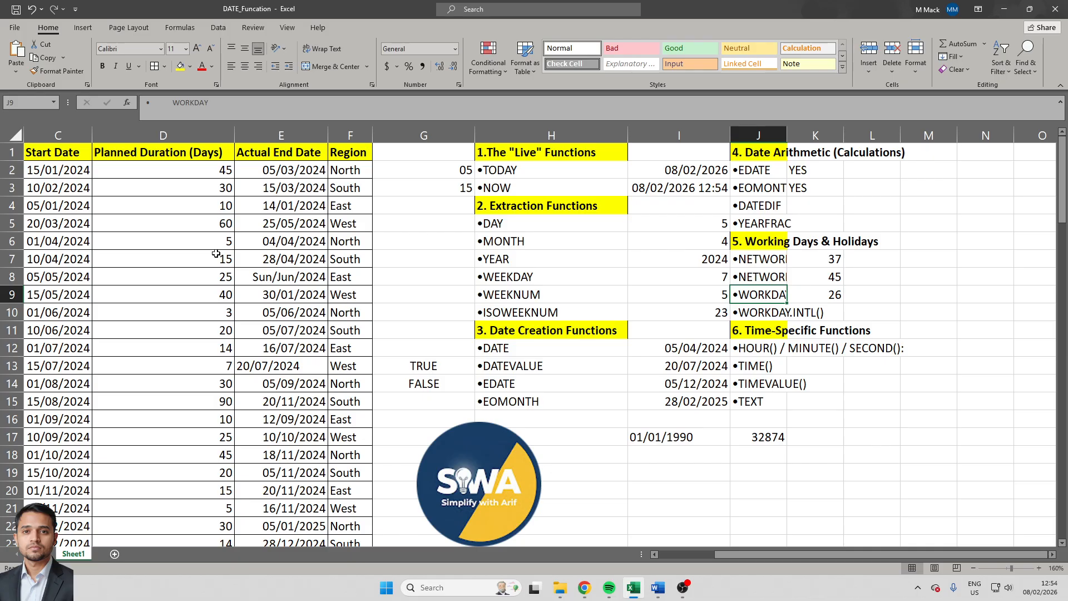
pyautogui.press('Right')
pyautogui.press('Right')
pyautogui.press('Right')
pyautogui.press('Left')
pyautogui.press('Left')
pyautogui.press('Left')
pyautogui.press('Left')
pyautogui.press('Left')
pyautogui.press('Left')
pyautogui.press('Left')
pyautogui.press('Right')
pyautogui.write('01-0')
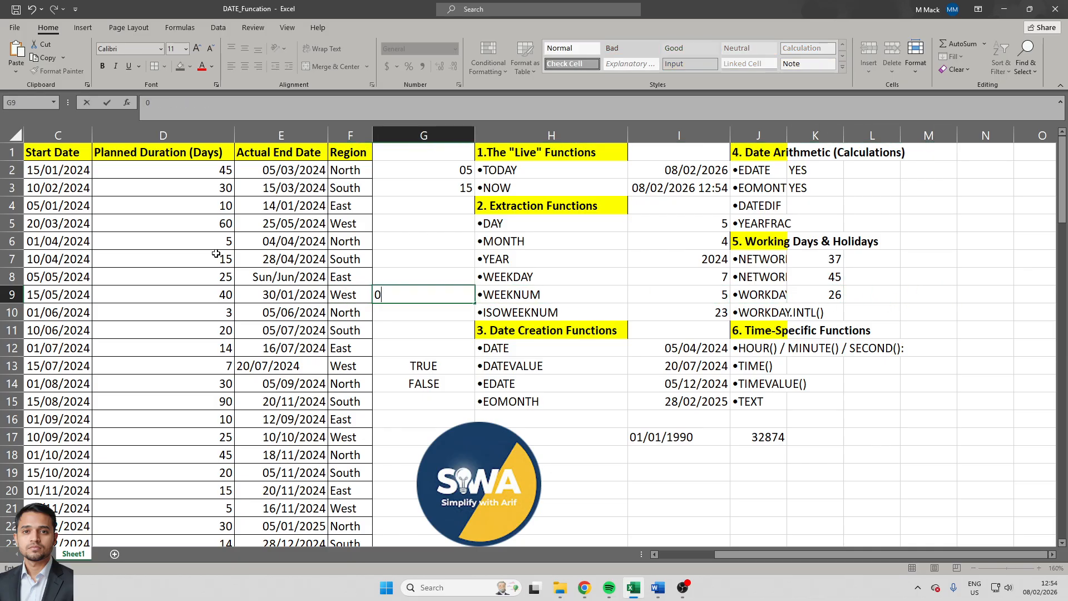
pyautogui.press('BackSpace')
pyautogui.press('BackSpace')
pyautogui.write('/01/2026')
pyautogui.press('Return')
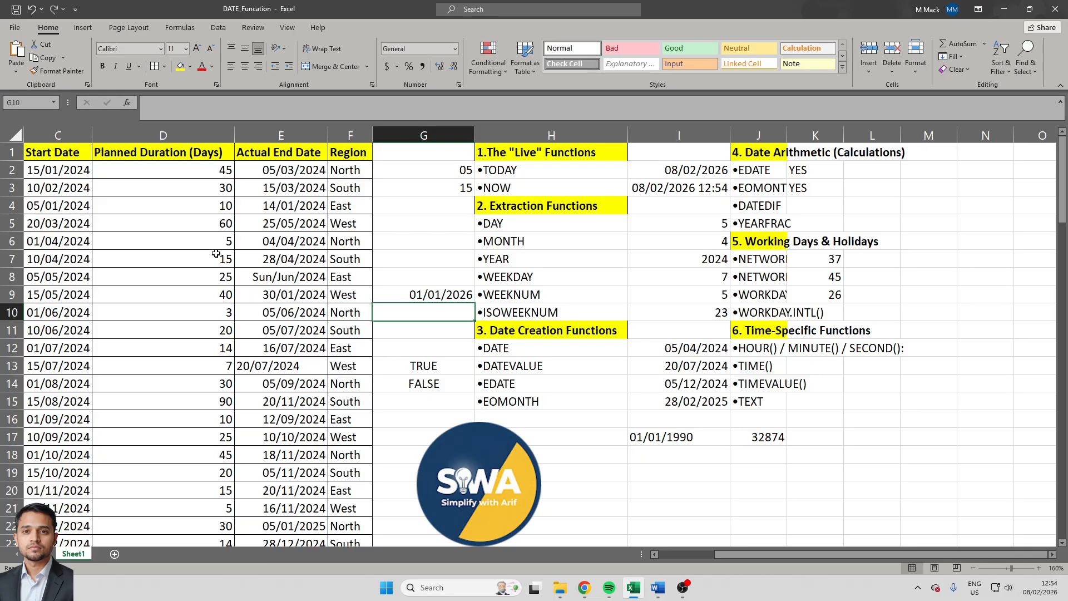
# - Enter the end date 31/01/2026 in cell G10 and select both dates in G9:G10
pyautogui.write('31/01/2026')
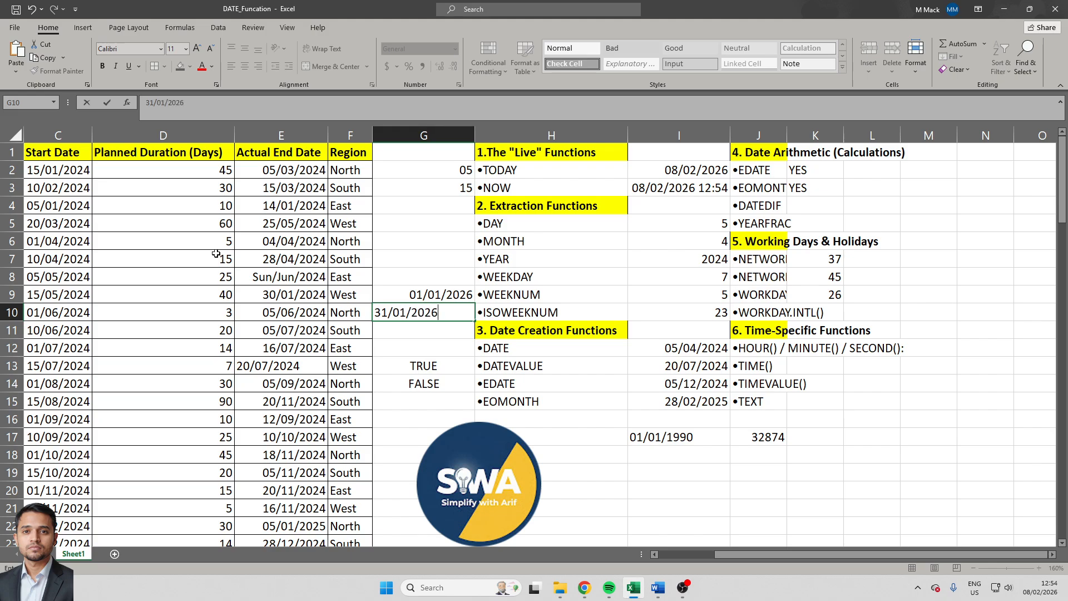
pyautogui.press('Return')
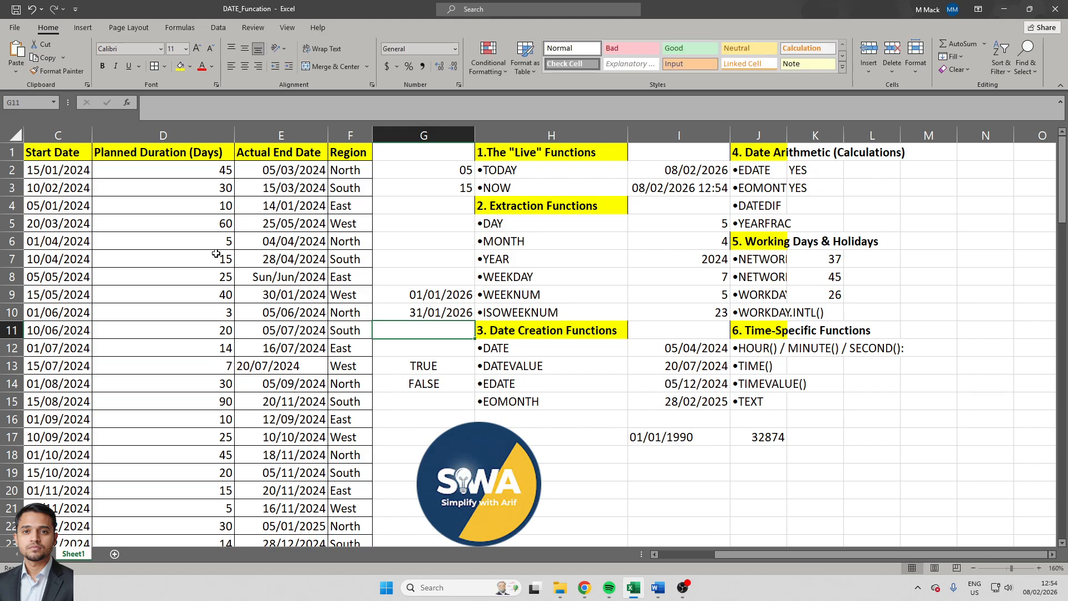
pyautogui.press('Up')
pyautogui.press('Up')
pyautogui.hotkey('shift', 'Down')
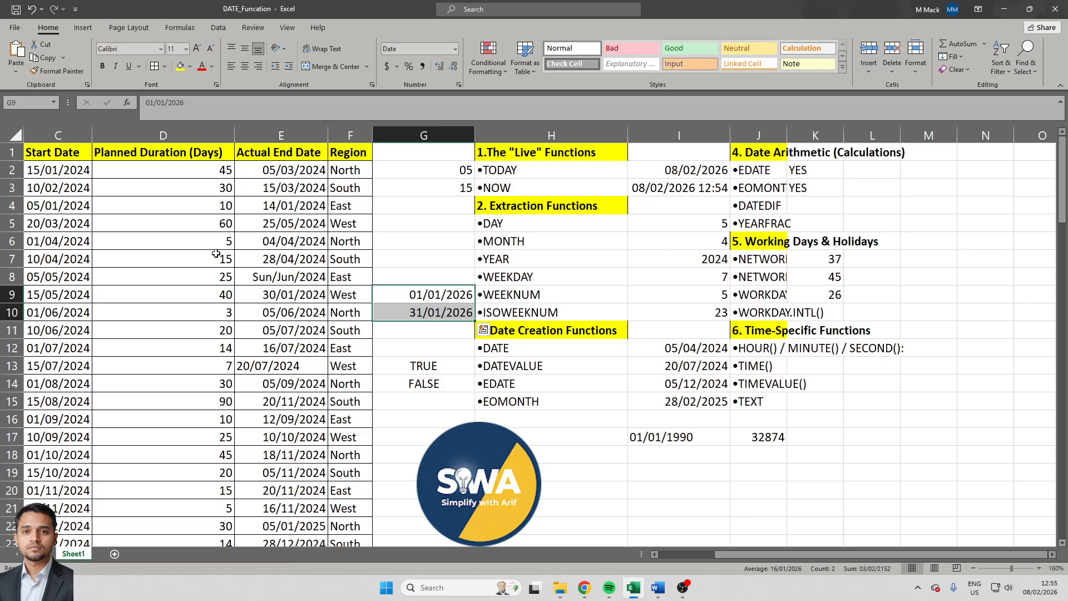
# - Replace the formula in cell K9 with =NETWORKDAYS(G9,G10,1) to count the working days between the two January 2026 dates
pyautogui.press('Up')
pyautogui.press('Right')
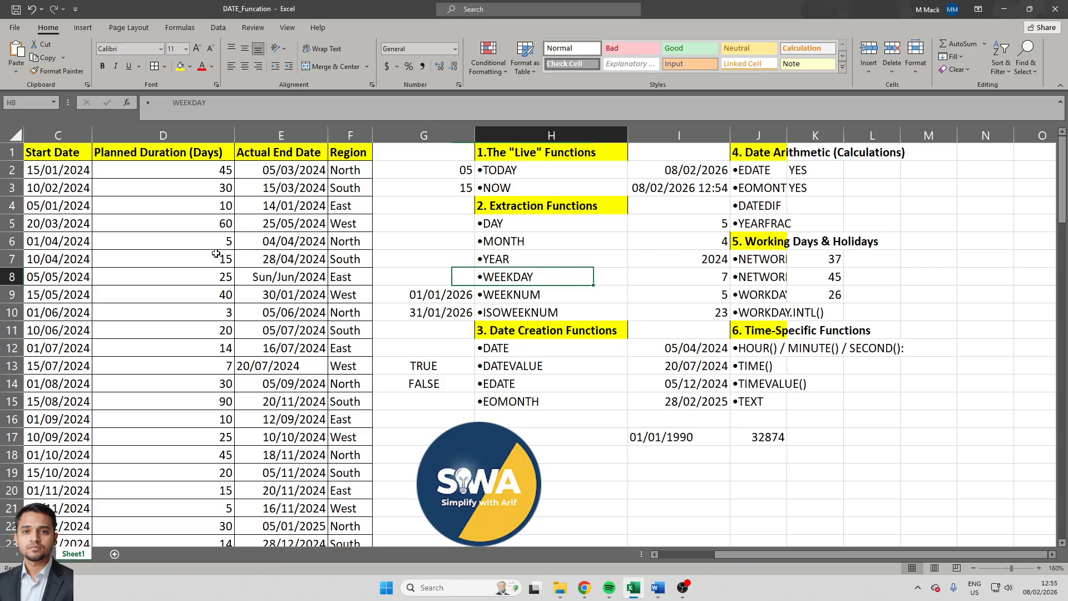
pyautogui.press('Down')
pyautogui.press('Right')
pyautogui.press('Right')
pyautogui.press('Right')
pyautogui.write('=')
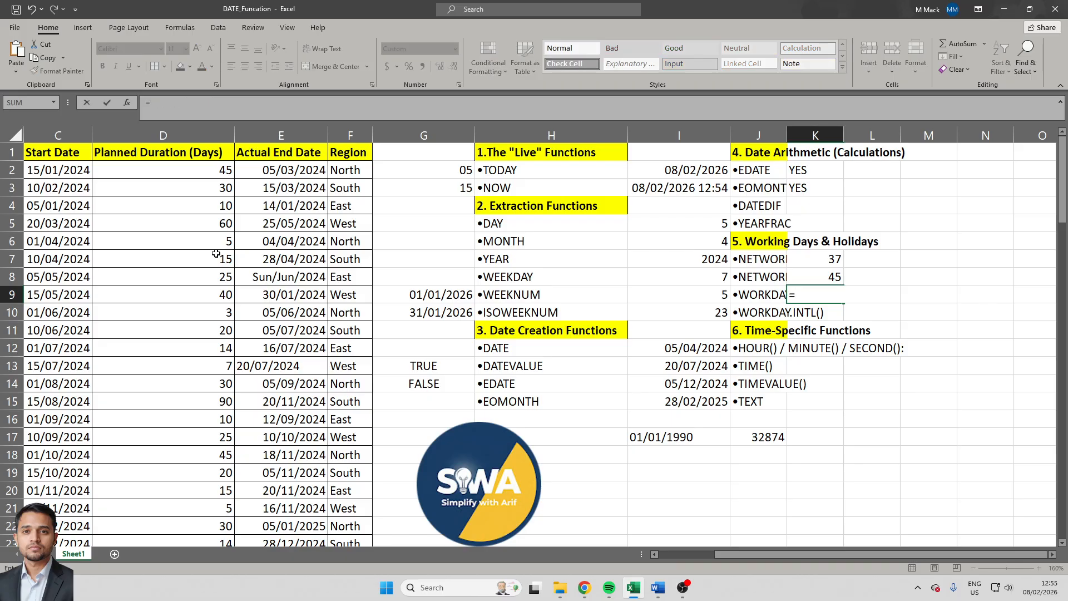
pyautogui.write('wor')
pyautogui.press('Down')
pyautogui.press('Down')
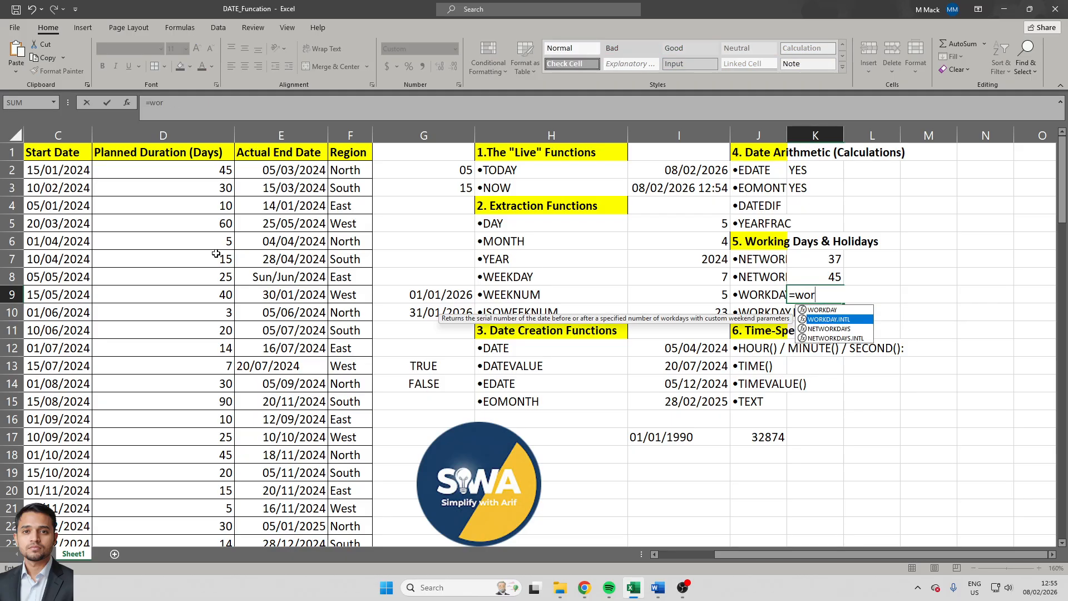
pyautogui.press('Tab')
pyautogui.press('Left')
pyautogui.press('Left')
pyautogui.press('Left')
pyautogui.press('Left')
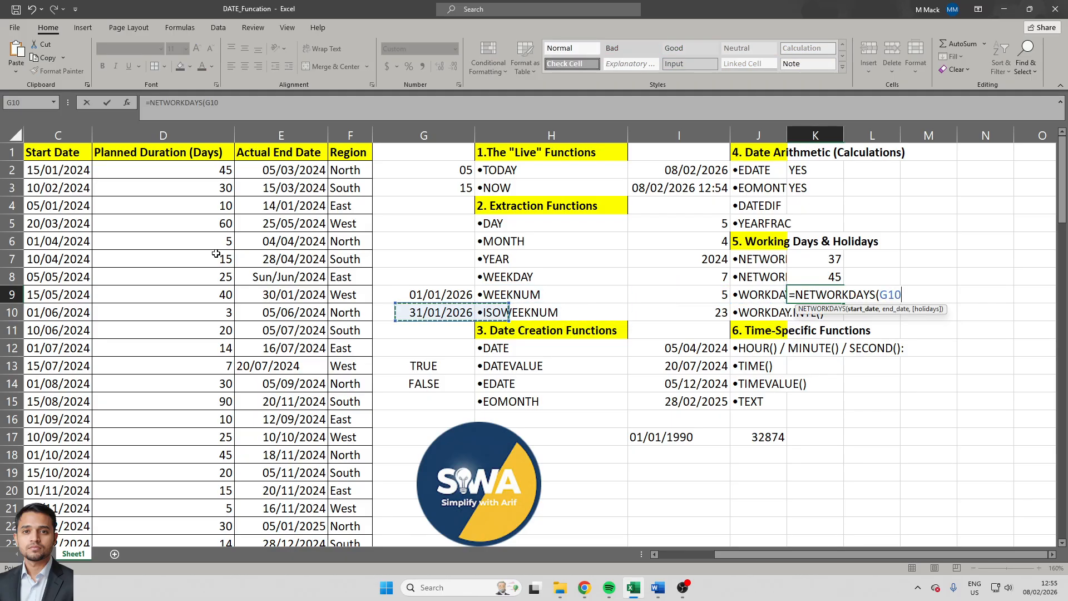
pyautogui.write(',')
pyautogui.press('Left')
pyautogui.press('Left')
pyautogui.press('Left')
pyautogui.press('Left')
pyautogui.press('Left')
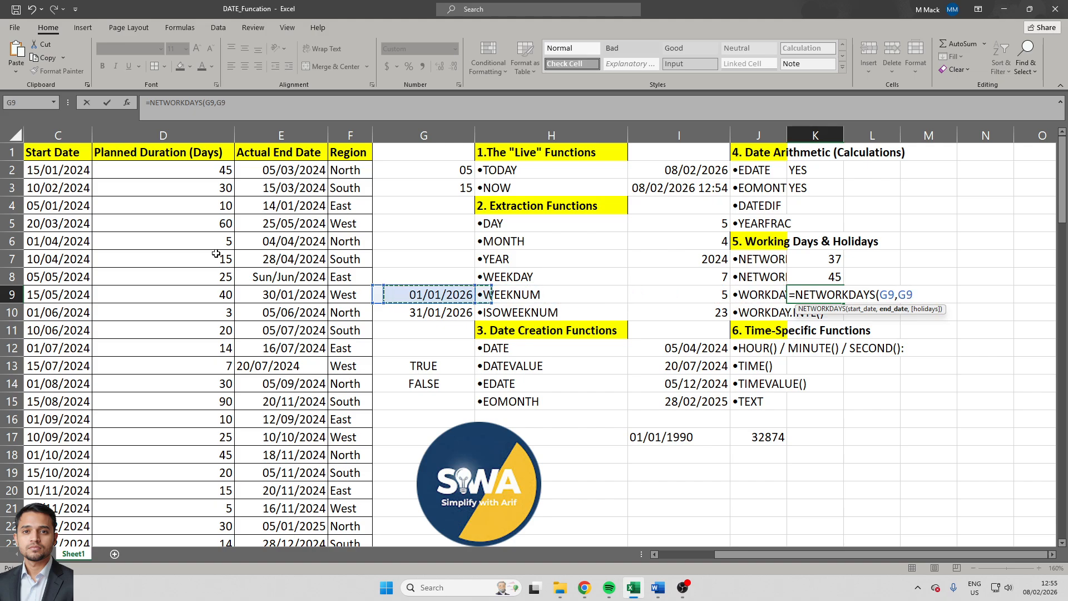
pyautogui.press('Down')
pyautogui.press('Right')
pyautogui.write(',')
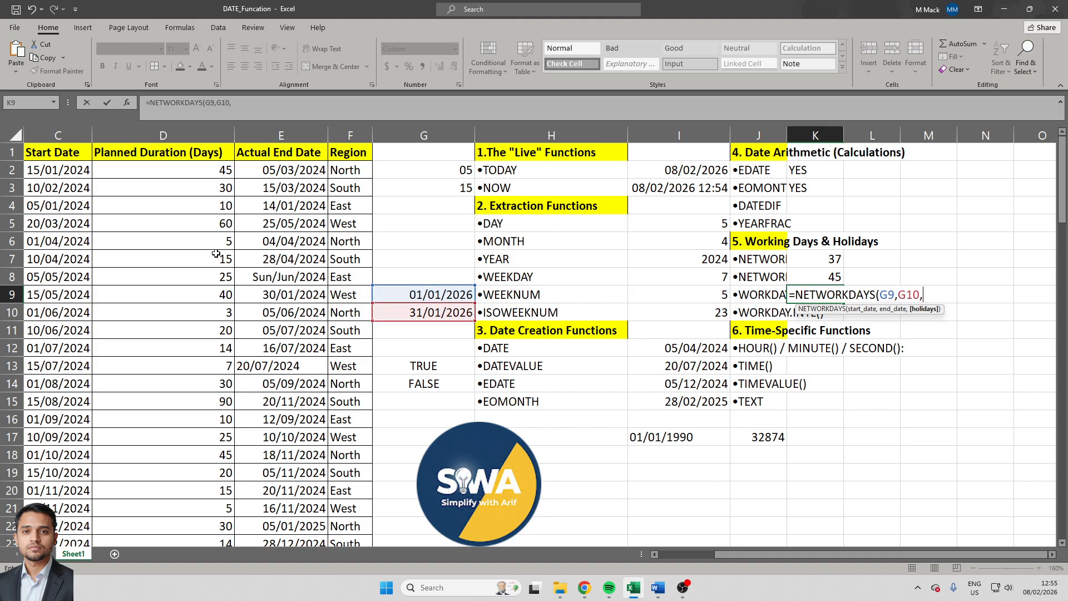
pyautogui.write('1)')
pyautogui.press('Return')
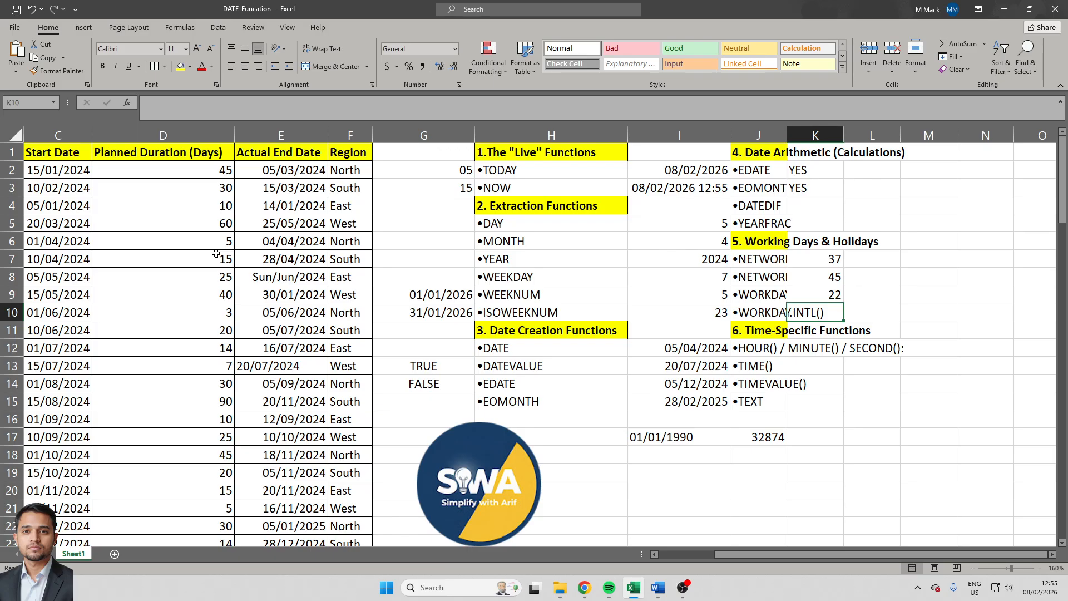
# - Review the references of the formula in cell K9 and the other working-day results in column K
pyautogui.press('Up')
pyautogui.press('F2')
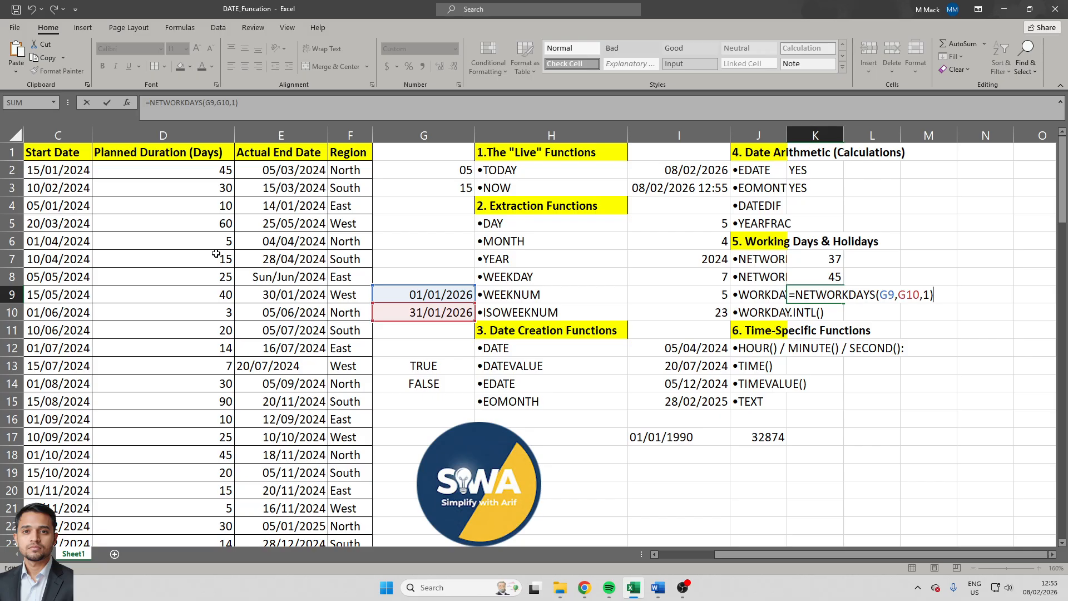
pyautogui.press('Return')
pyautogui.press('Left')
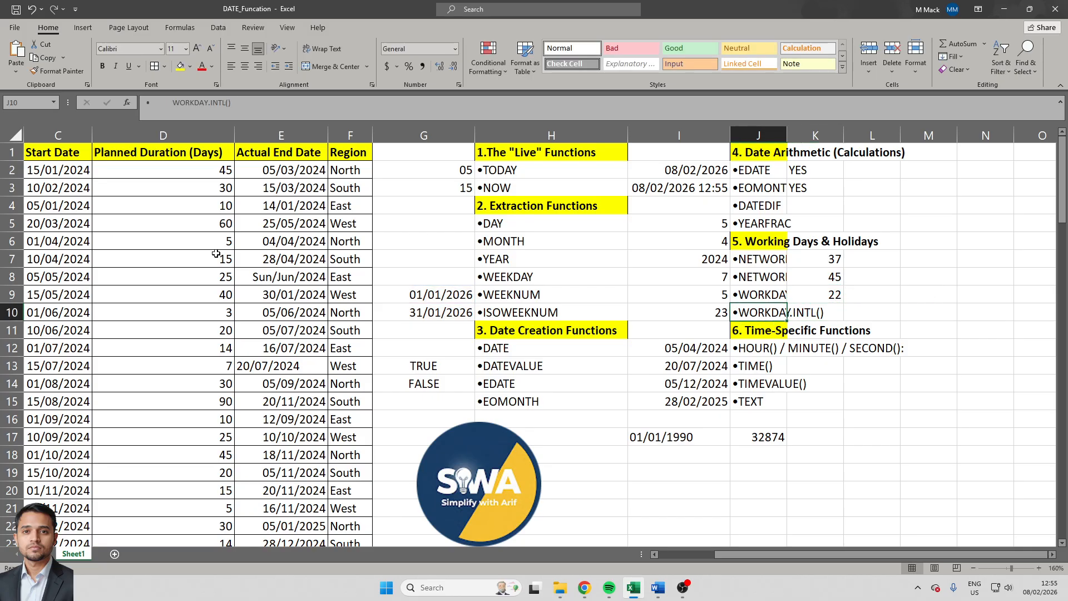
pyautogui.press('Right')
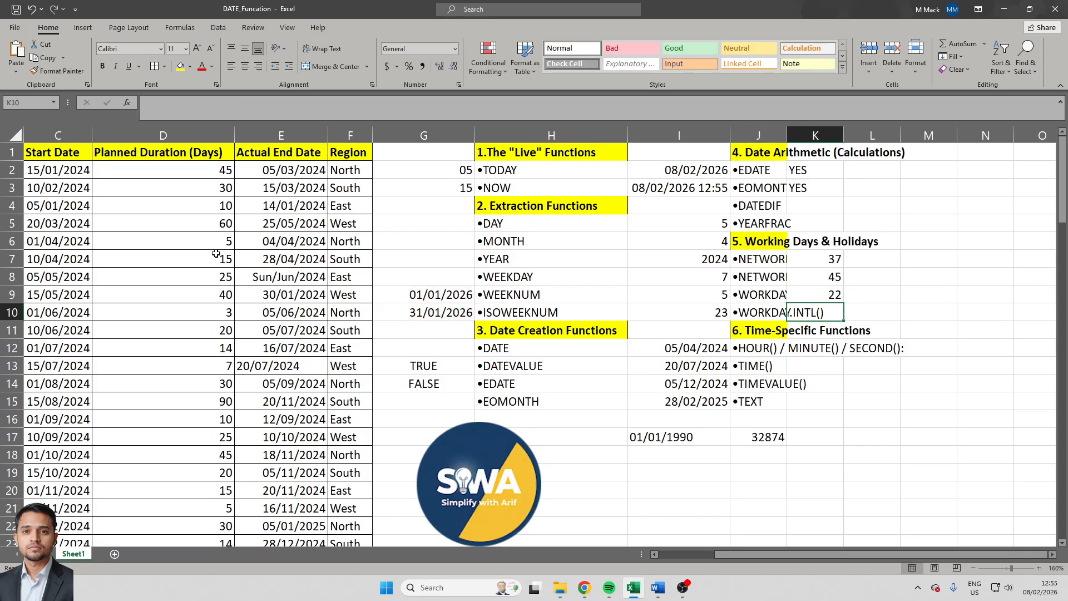
pyautogui.press('Up')
pyautogui.press('Up')
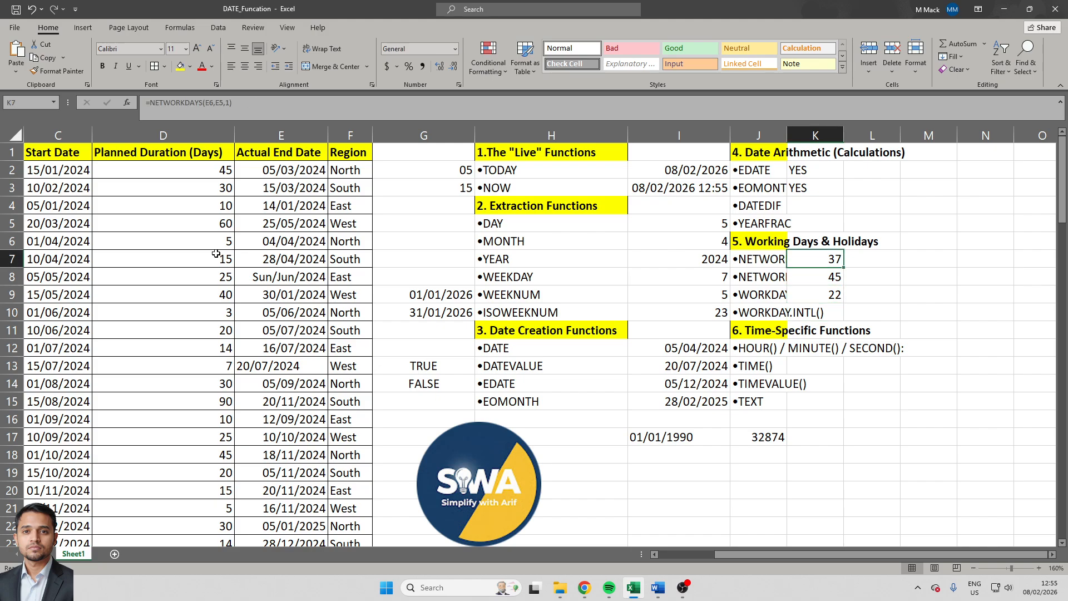
pyautogui.press('Down')
pyautogui.press('Down')
pyautogui.press('Down')
pyautogui.press('Up')
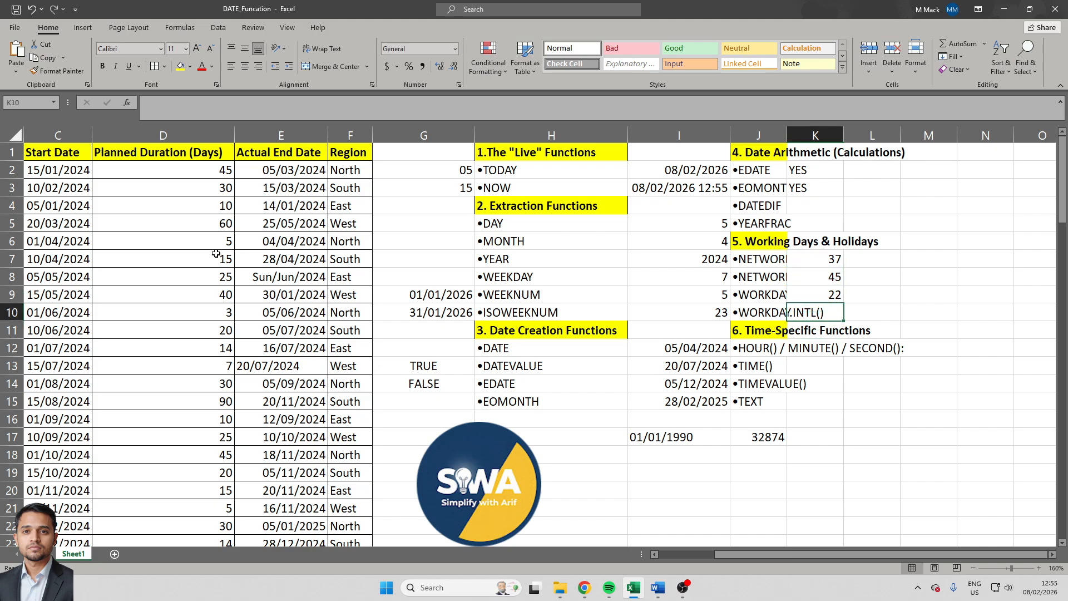
# - Count the working days between the same January dates with Monday-only weekends by entering =NETWORKDAYS.INTL(G9,G10,12,1) in cell K10
pyautogui.write('=')
pyautogui.write('wor')
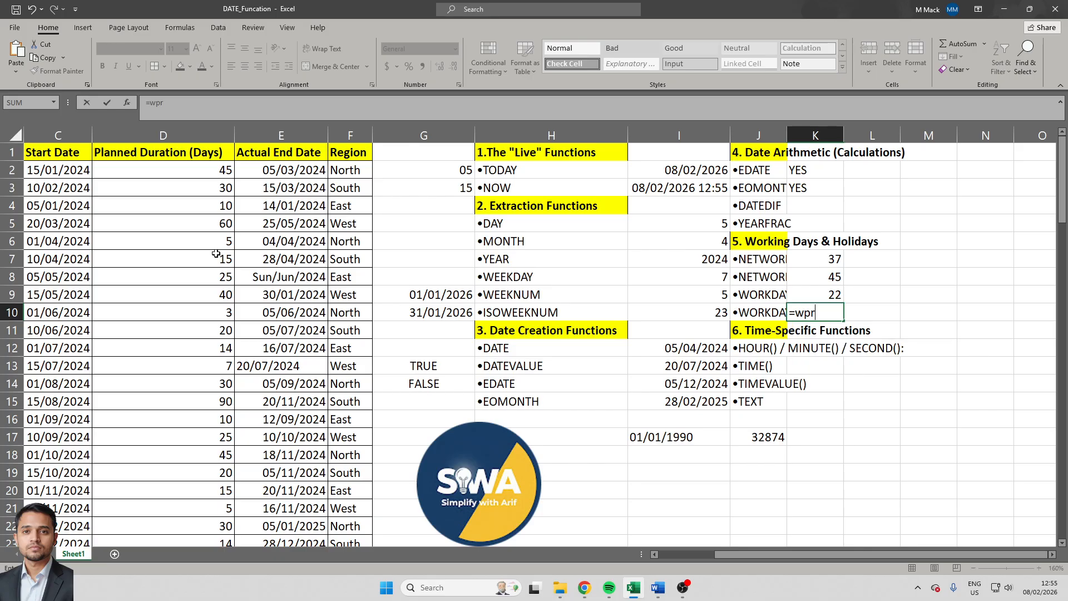
pyautogui.write('k')
pyautogui.press('Down')
pyautogui.press('Down')
pyautogui.press('Down')
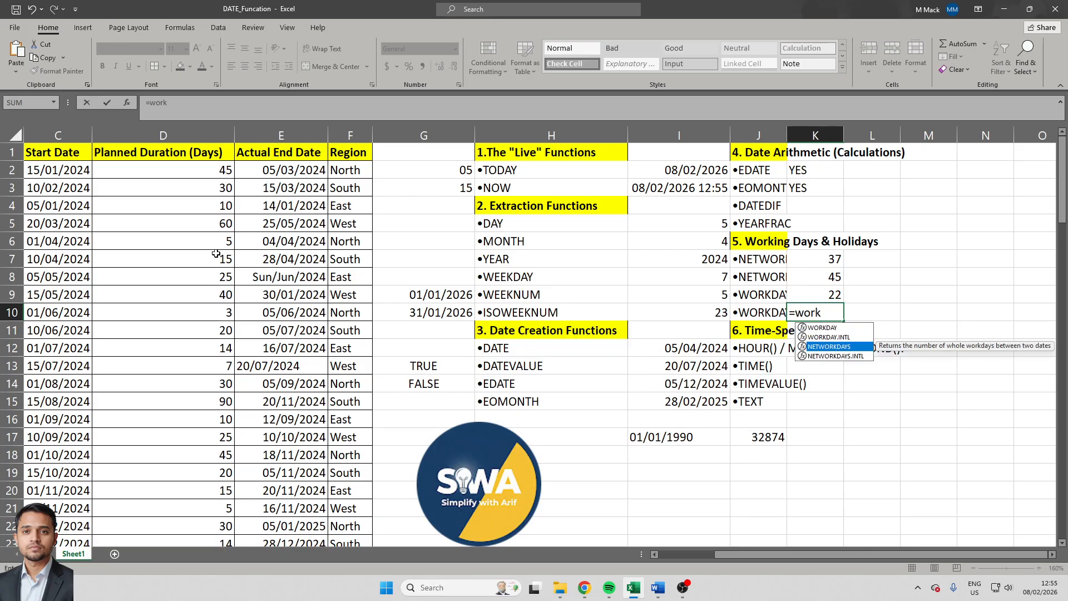
pyautogui.press('Tab')
pyautogui.press('Left')
pyautogui.press('Left')
pyautogui.press('Left')
pyautogui.press('Left')
pyautogui.press('Up')
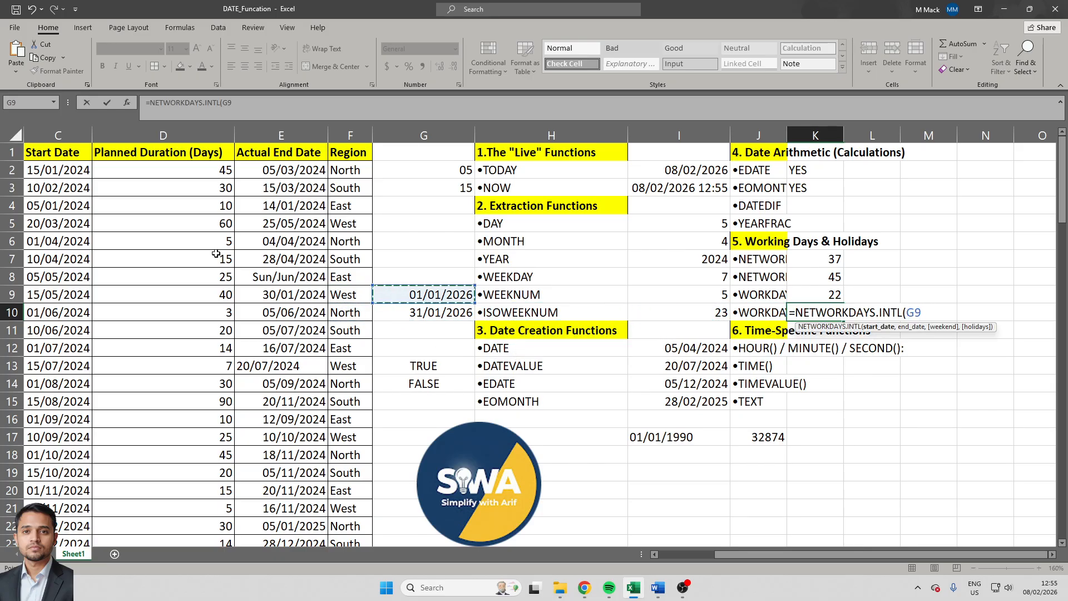
pyautogui.write(',')
pyautogui.press('Left')
pyautogui.press('Left')
pyautogui.press('Left')
pyautogui.press('Left')
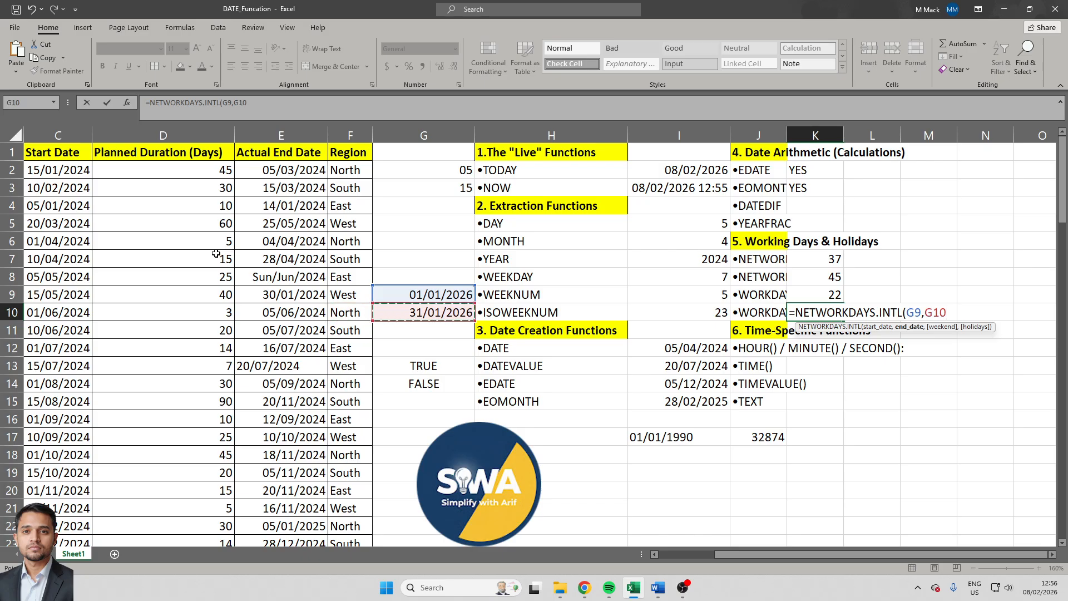
pyautogui.write(',')
pyautogui.press('Down')
pyautogui.press('Down')
pyautogui.press('Down')
pyautogui.press('Down')
pyautogui.press('Down')
pyautogui.press('Down')
pyautogui.press('Down')
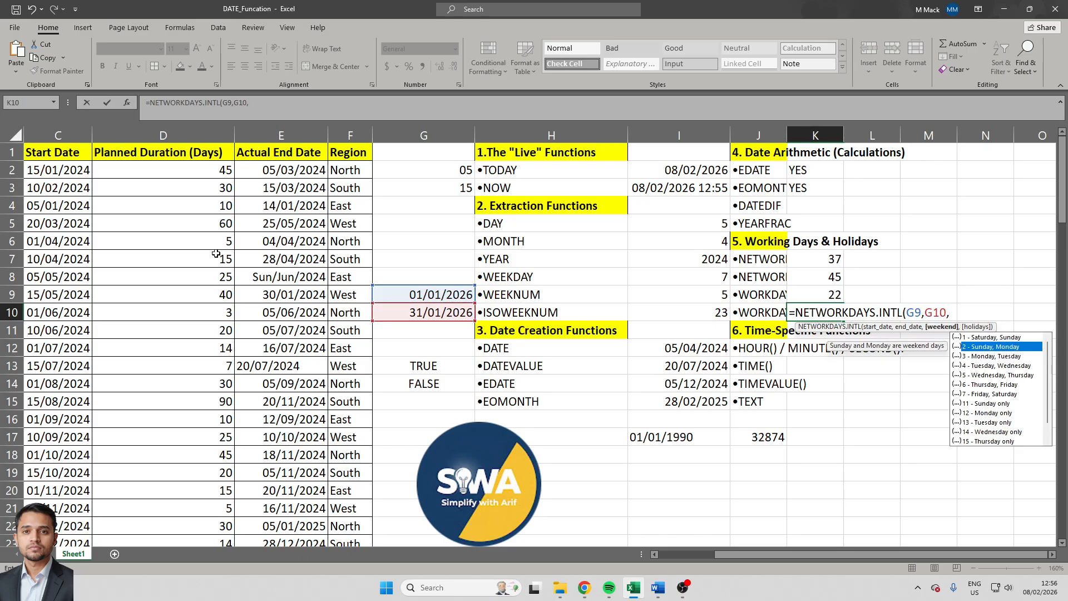
pyautogui.write('12')
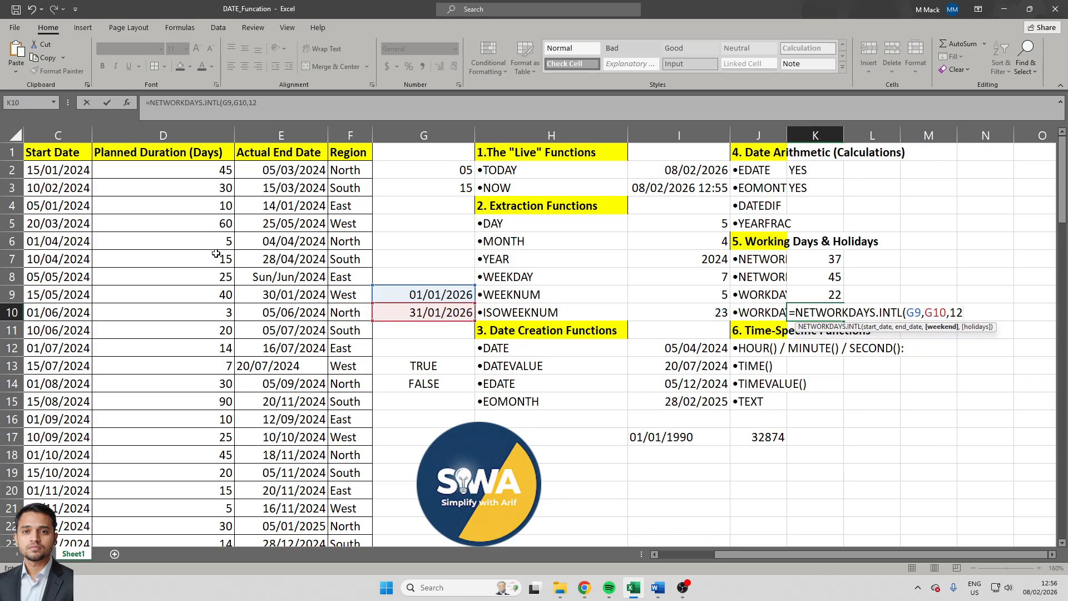
pyautogui.write('m,')
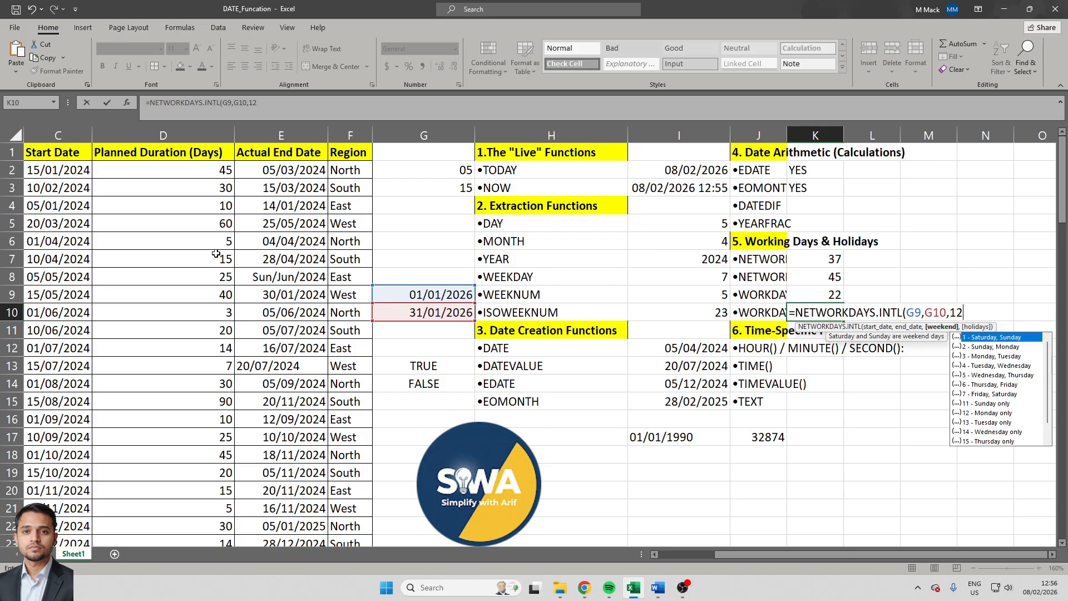
pyautogui.press('BackSpace')
pyautogui.press('BackSpace')
pyautogui.write(',')
pyautogui.write(')')
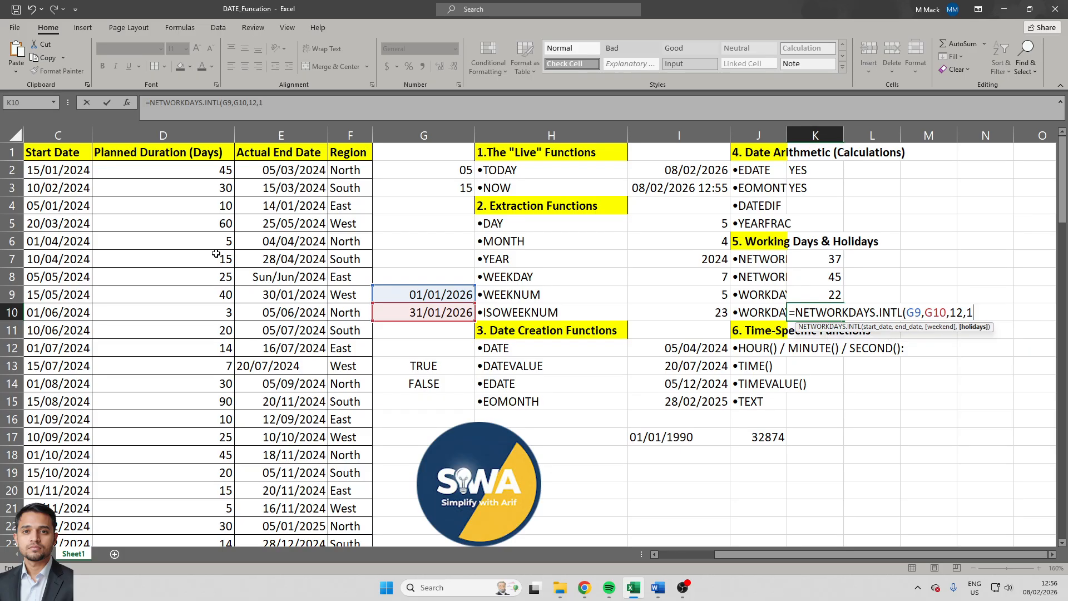
pyautogui.press('Return')
pyautogui.press('Up')
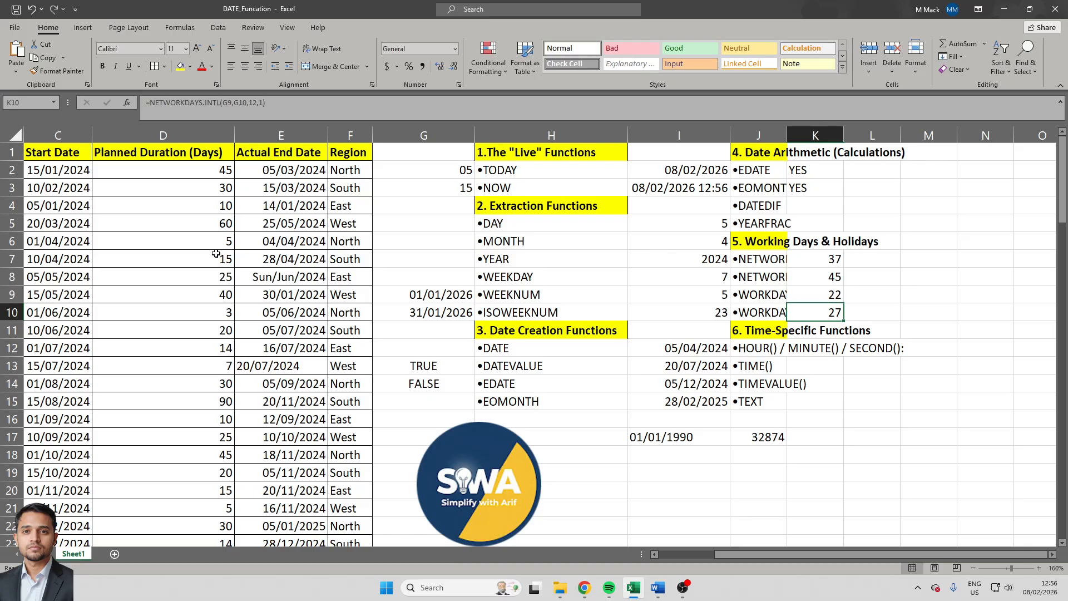
# - Try extracting the hour from the date in E12 with =HOUR(E12) in cell K12, and clear the formula
pyautogui.press('Down')
pyautogui.press('Down')
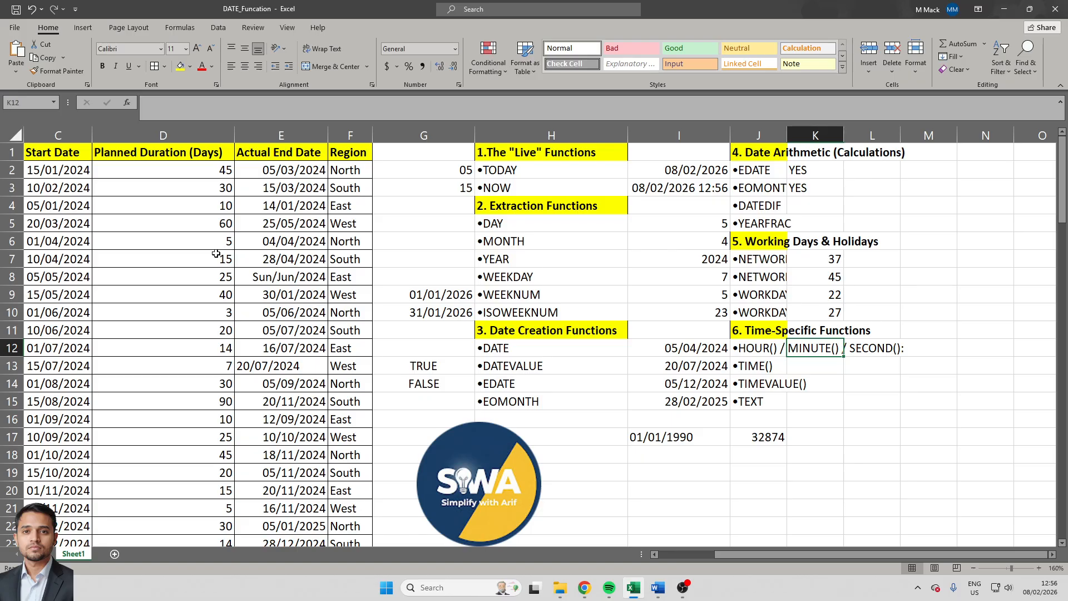
pyautogui.write('=HOUR(')
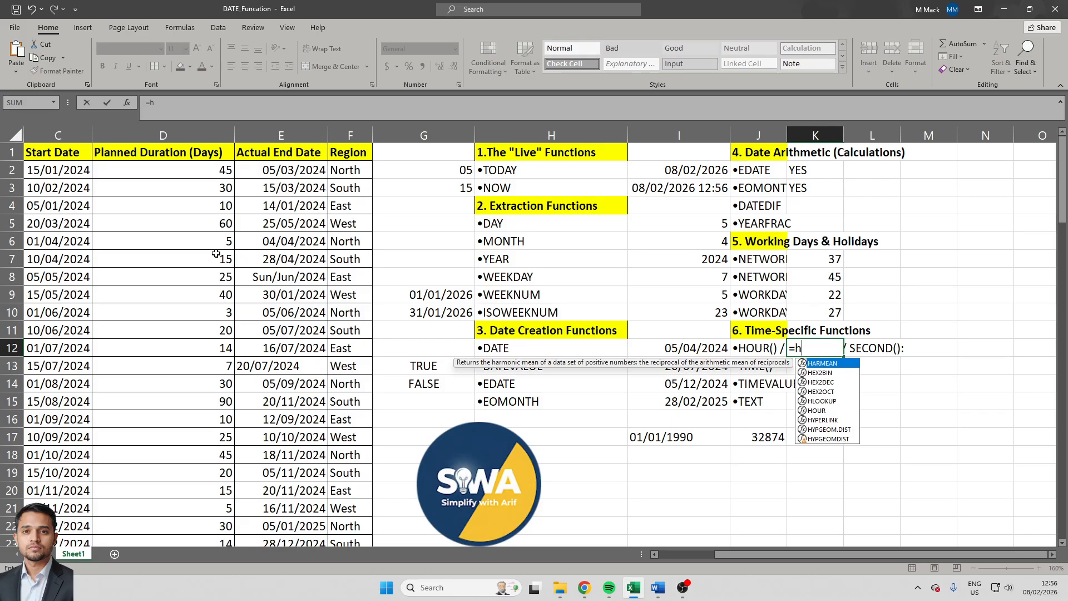
pyautogui.press('Left')
pyautogui.press('Left')
pyautogui.press('Left')
pyautogui.press('Left')
pyautogui.press('Left')
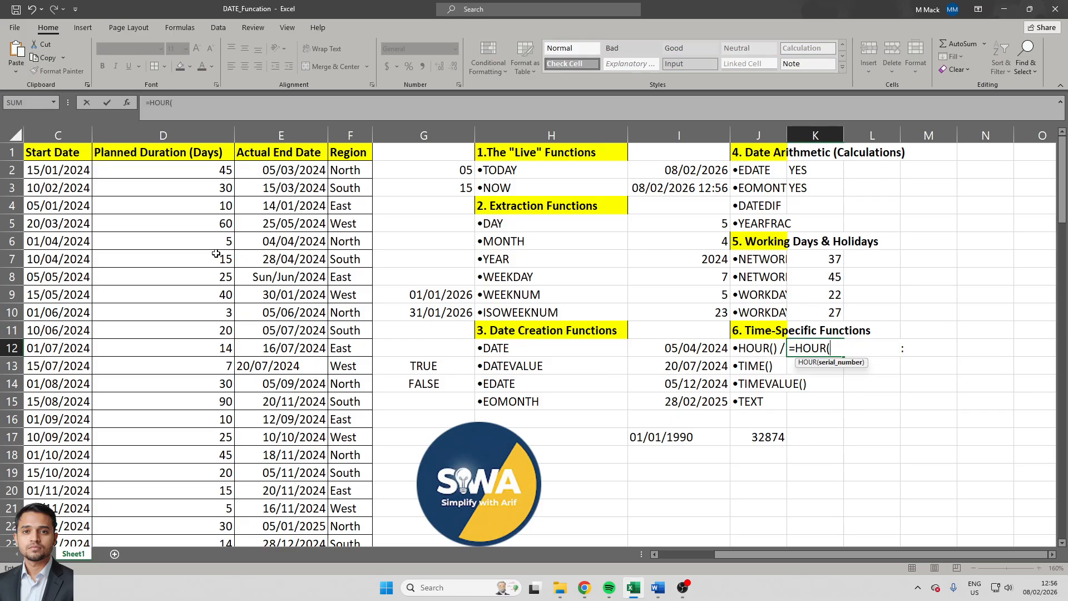
pyautogui.press('Left')
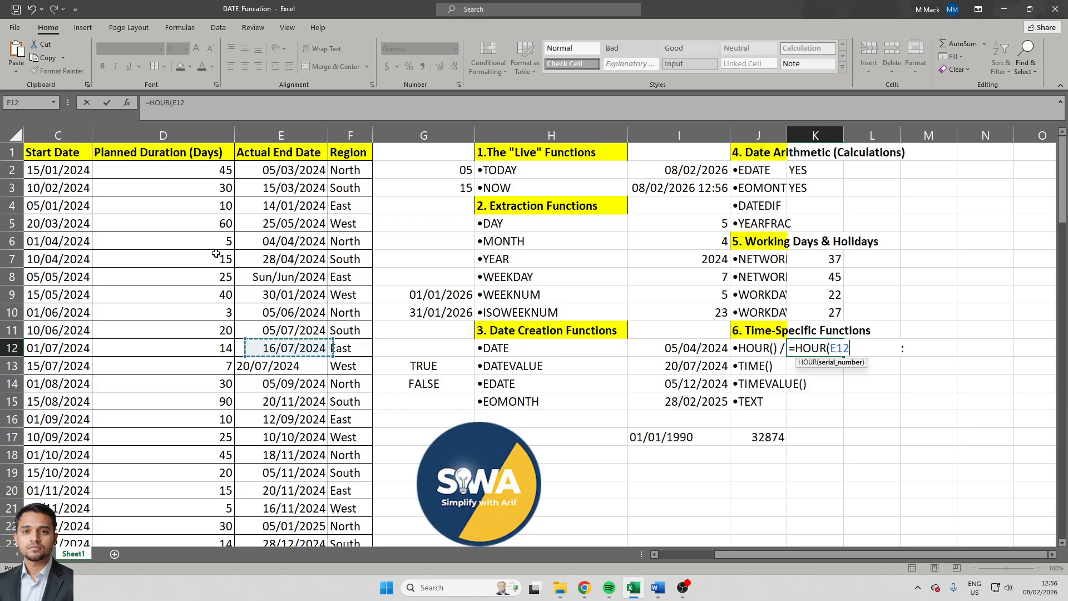
pyautogui.write(')')
pyautogui.press('Return')
pyautogui.press('Up')
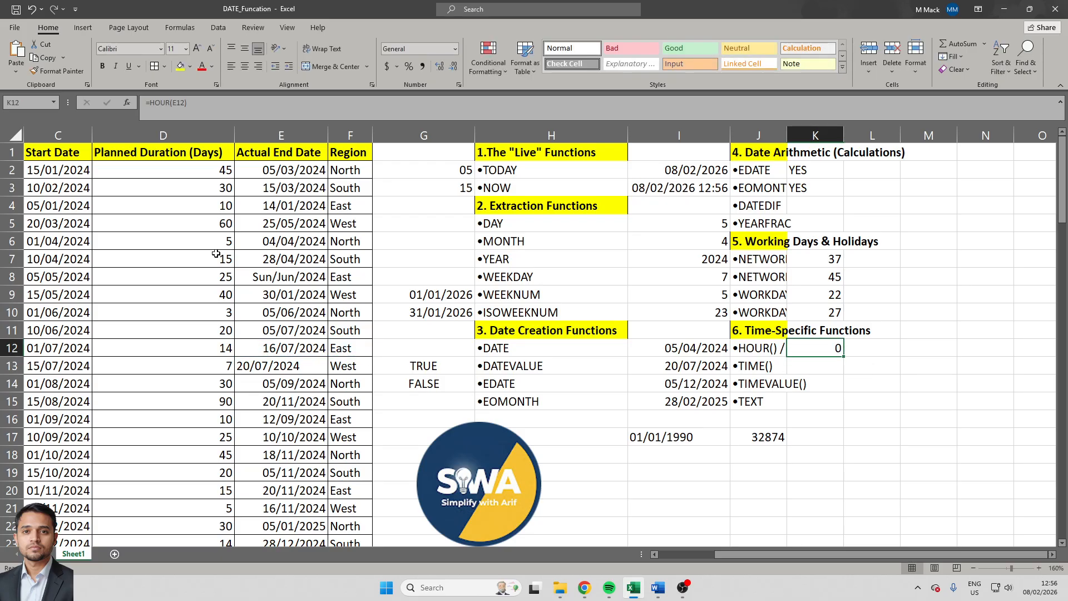
pyautogui.press('Delete')
# - Apply the custom format dd/mm/yyyy hh:mm:ss to the NOW timestamp in cell I3 and widen column I to fit it
pyautogui.press('Left')
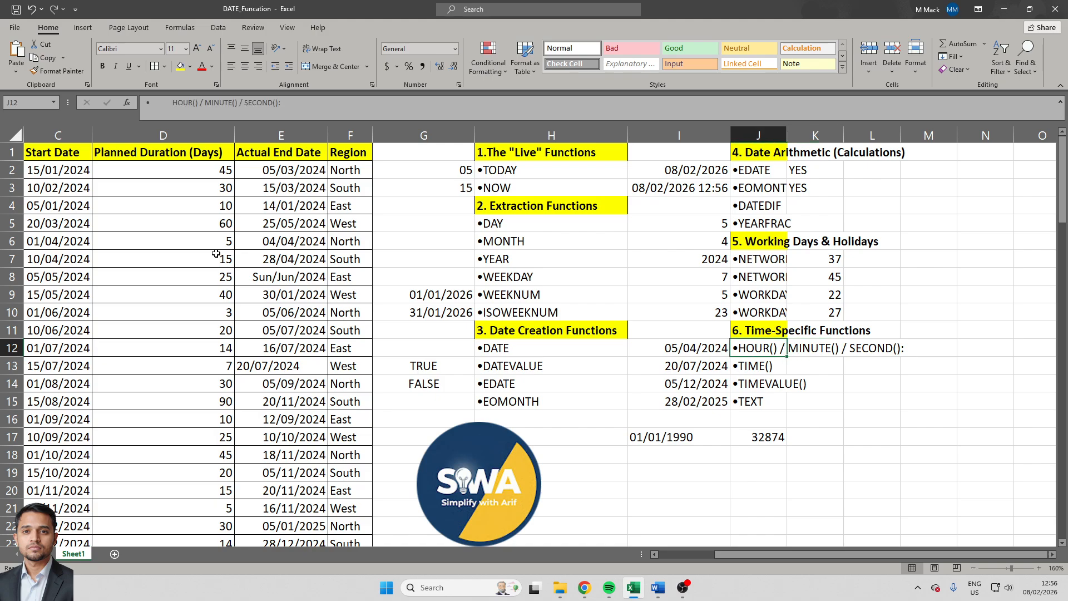
pyautogui.press('Up')
pyautogui.press('Up')
pyautogui.press('Left')
pyautogui.press('Up')
pyautogui.press('Up')
pyautogui.press('Up')
pyautogui.press('Up')
pyautogui.press('Up')
pyautogui.press('Up')
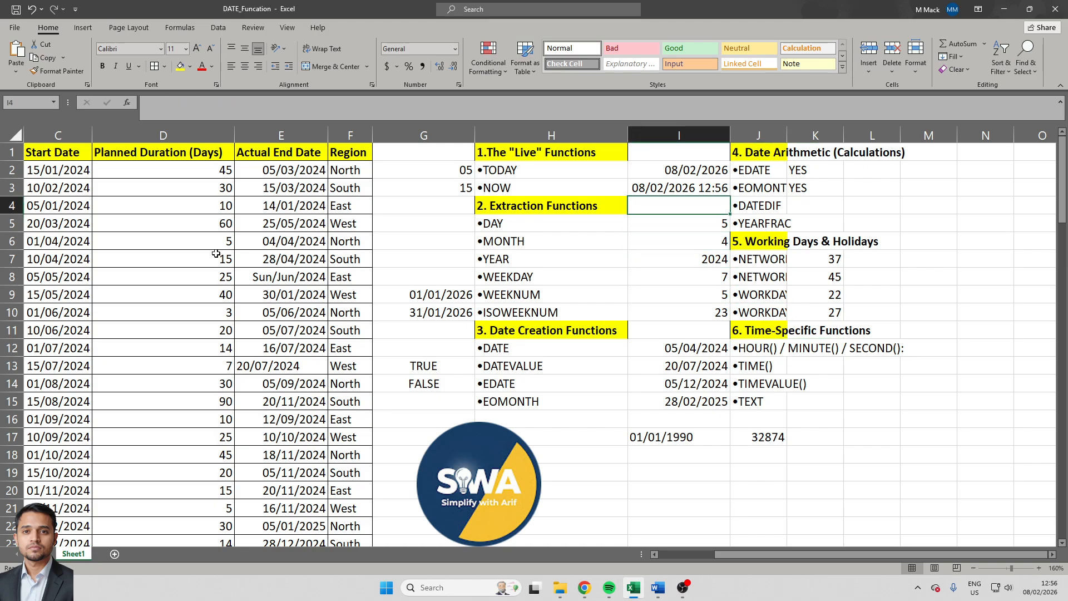
pyautogui.press('Up')
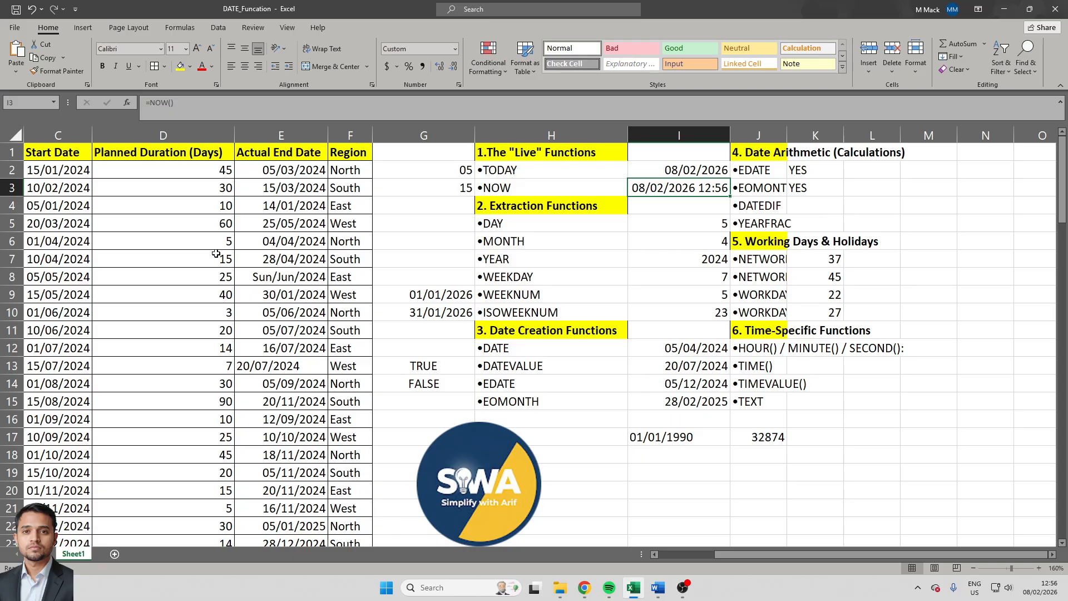
pyautogui.hotkey('ctrl', '1')
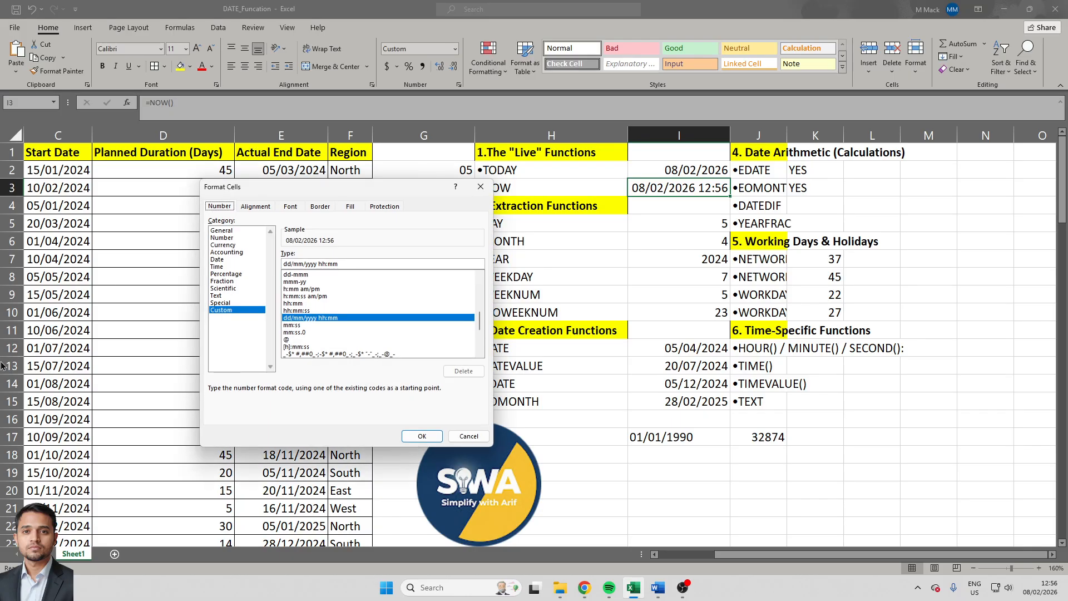
pyautogui.click(364, 262)
pyautogui.write(':')
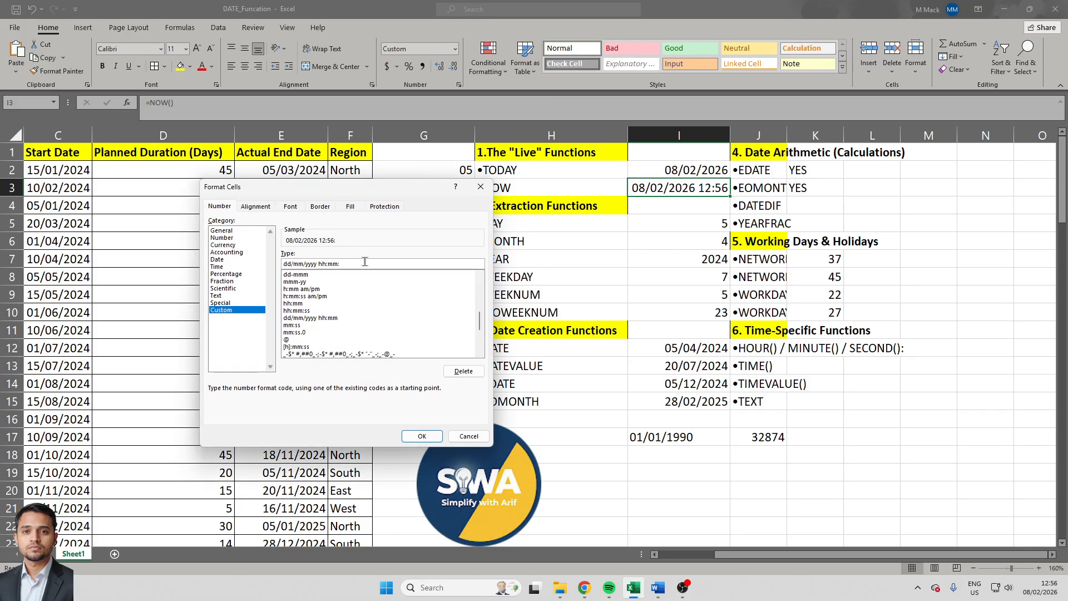
pyautogui.write('ss')
pyautogui.click(423, 435)
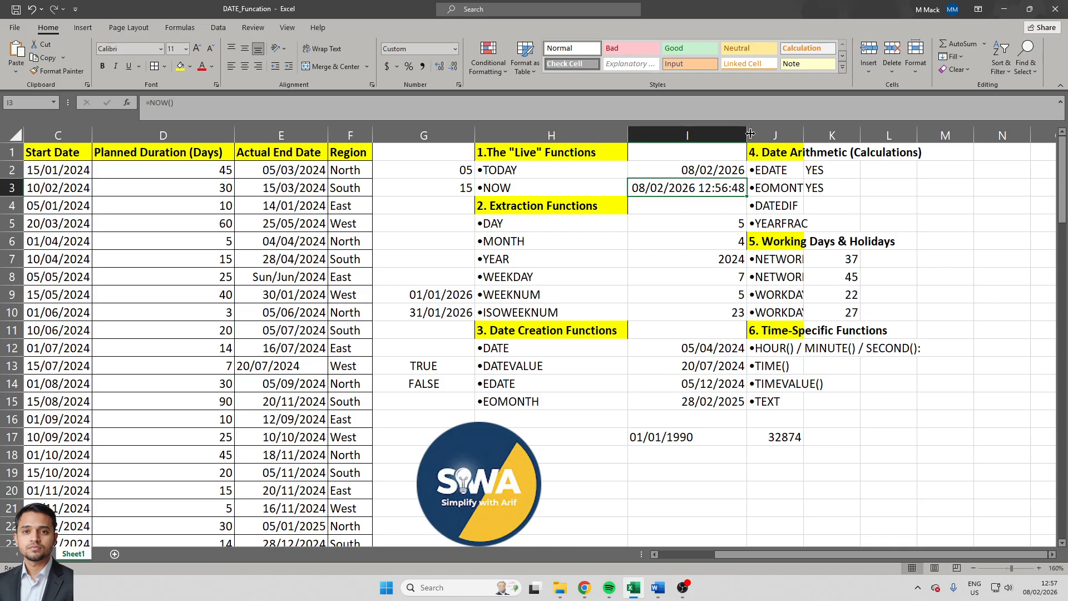
# - Extract the hour from the NOW timestamp by entering =HOUR(I3) in cell K12
pyautogui.click(801, 345)
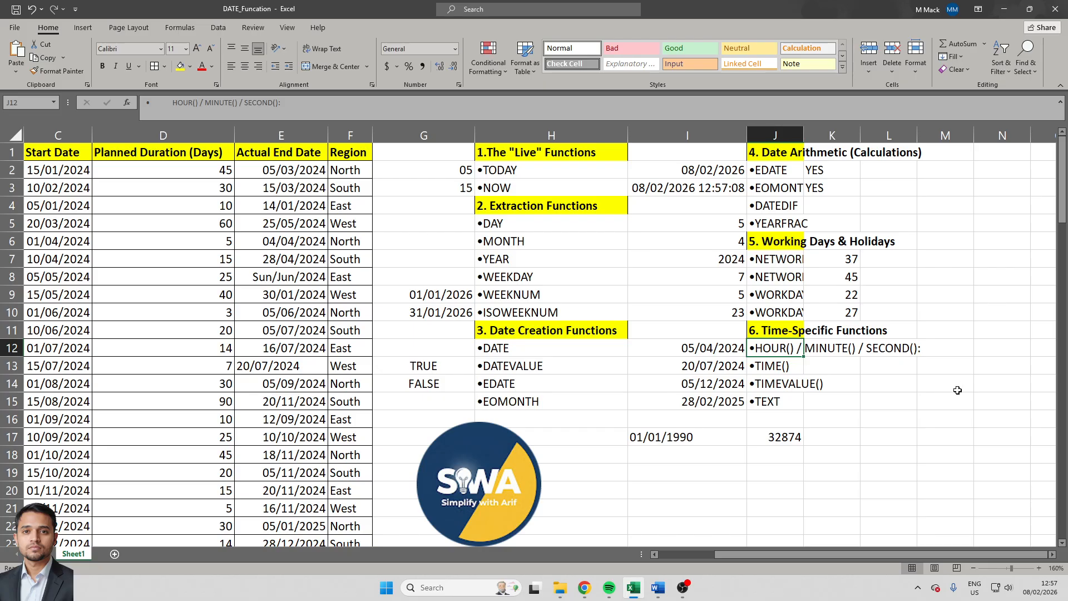
pyautogui.click(680, 194)
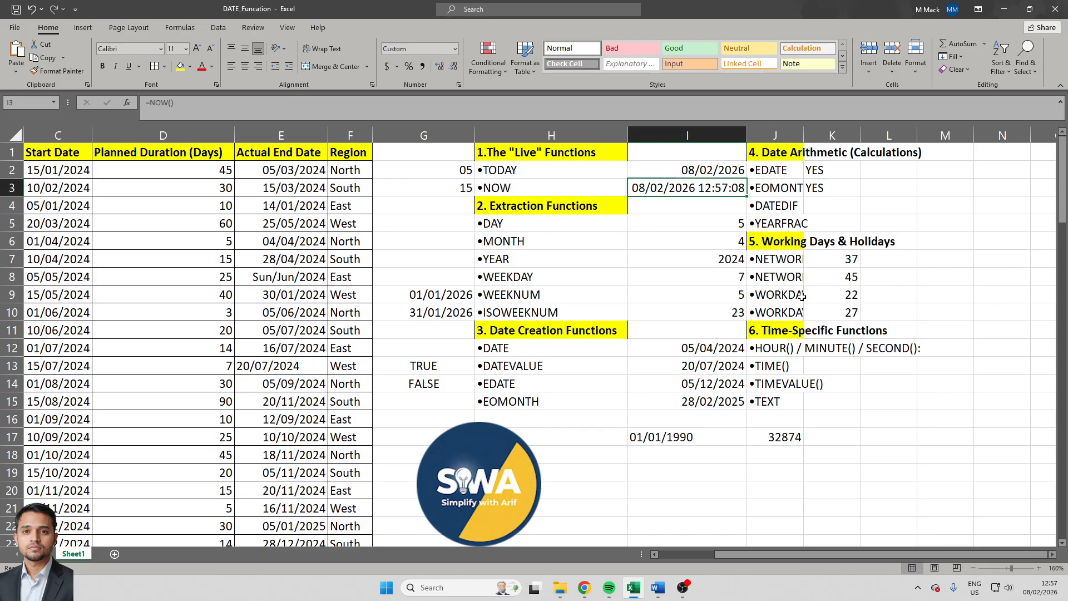
pyautogui.click(829, 349)
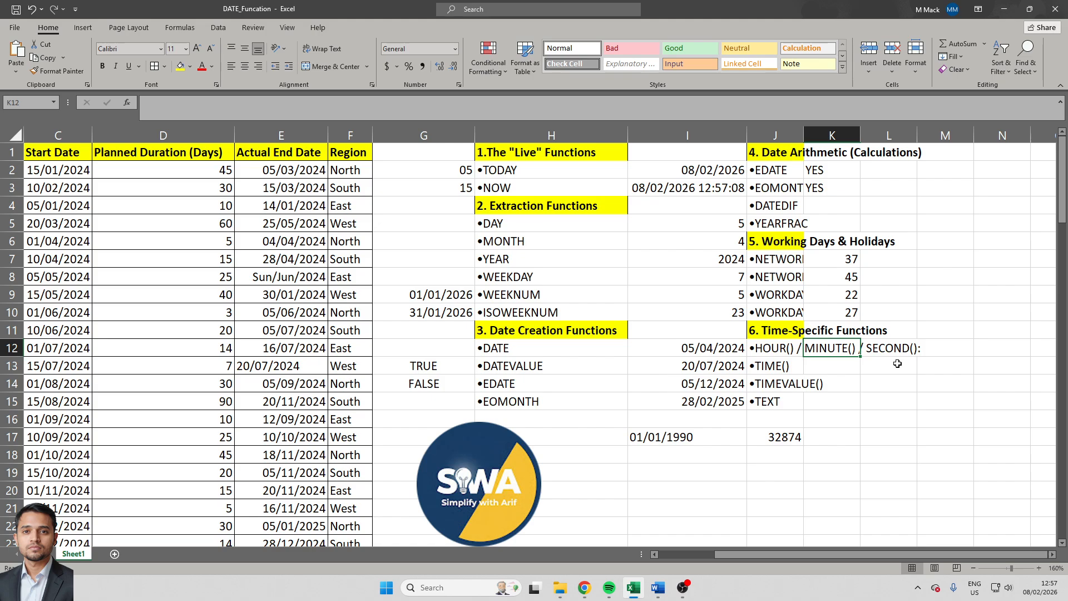
pyautogui.write('=hou')
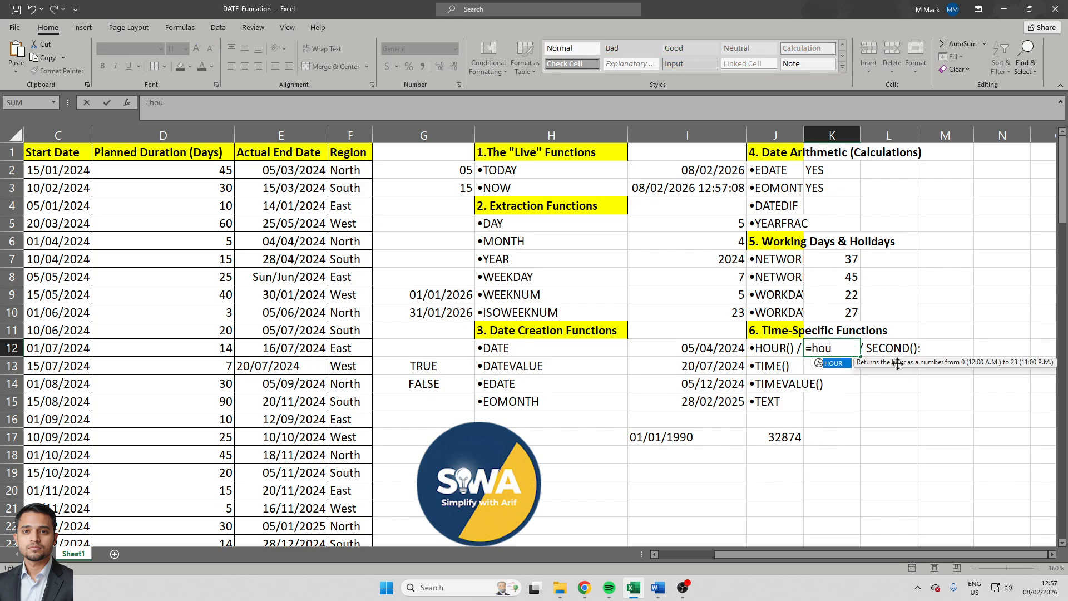
pyautogui.press('Tab')
pyautogui.press('Left')
pyautogui.press('Up')
pyautogui.press('Up')
pyautogui.press('Up')
pyautogui.press('Up')
pyautogui.press('Up')
pyautogui.press('Left')
pyautogui.press('Up')
pyautogui.press('Up')
pyautogui.press('Up')
pyautogui.press('Up')
pyautogui.press('Up')
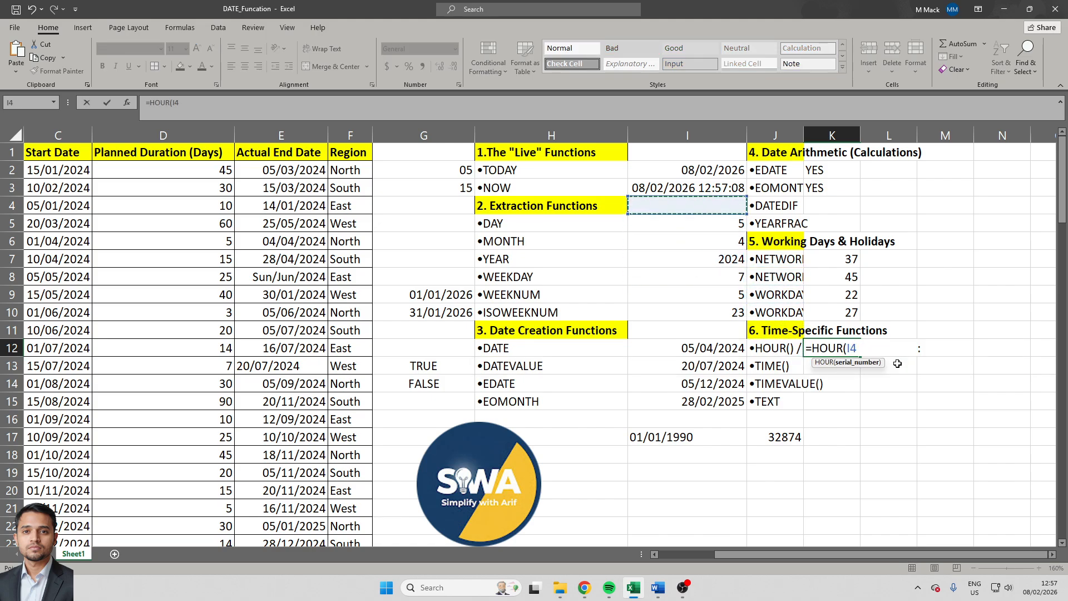
pyautogui.press('Down')
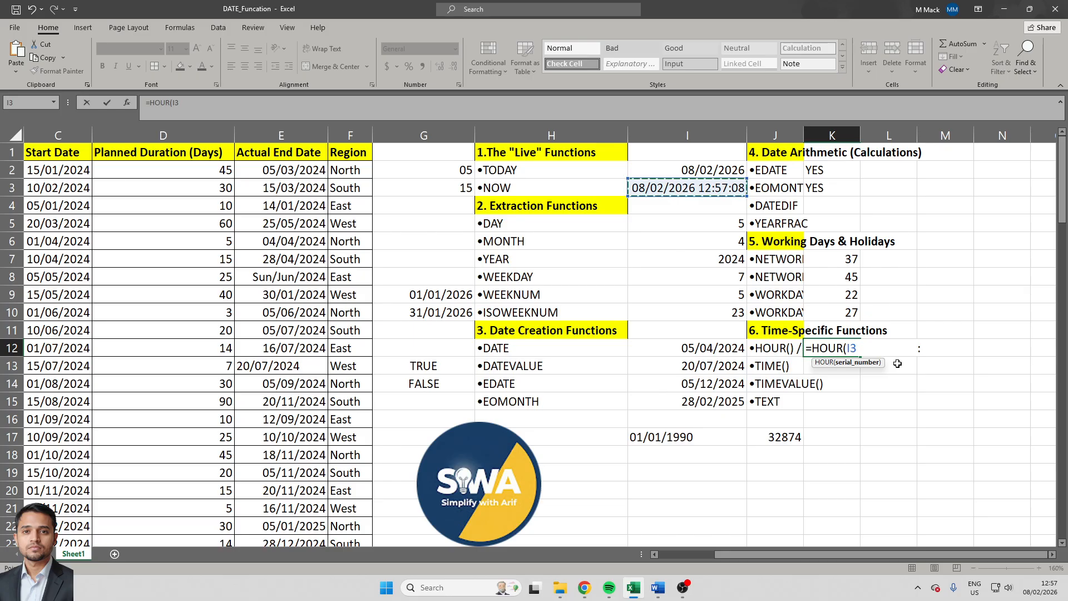
pyautogui.write(')')
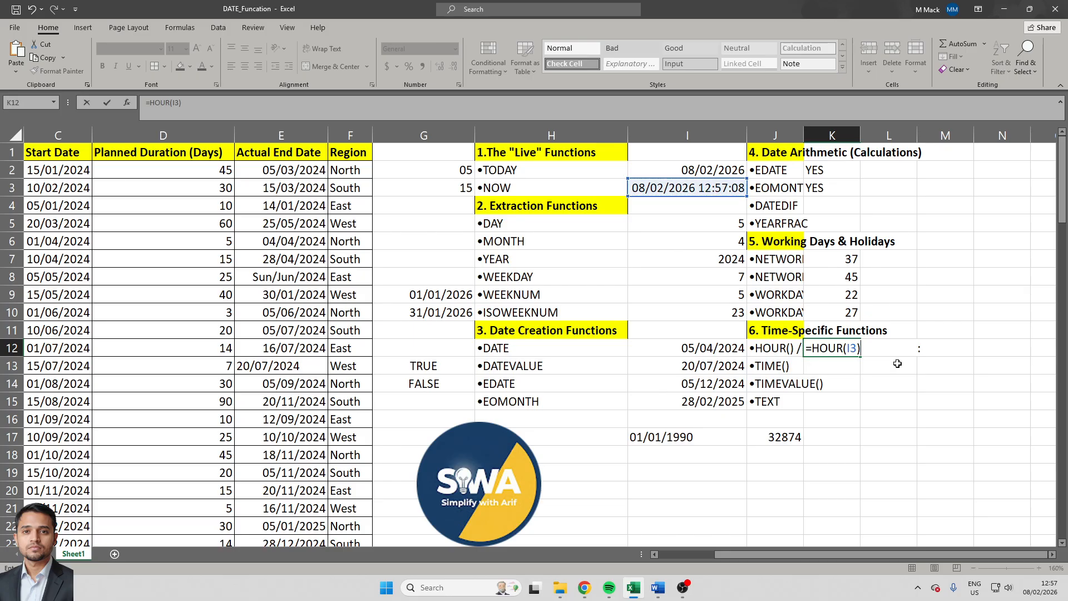
pyautogui.press('Return')
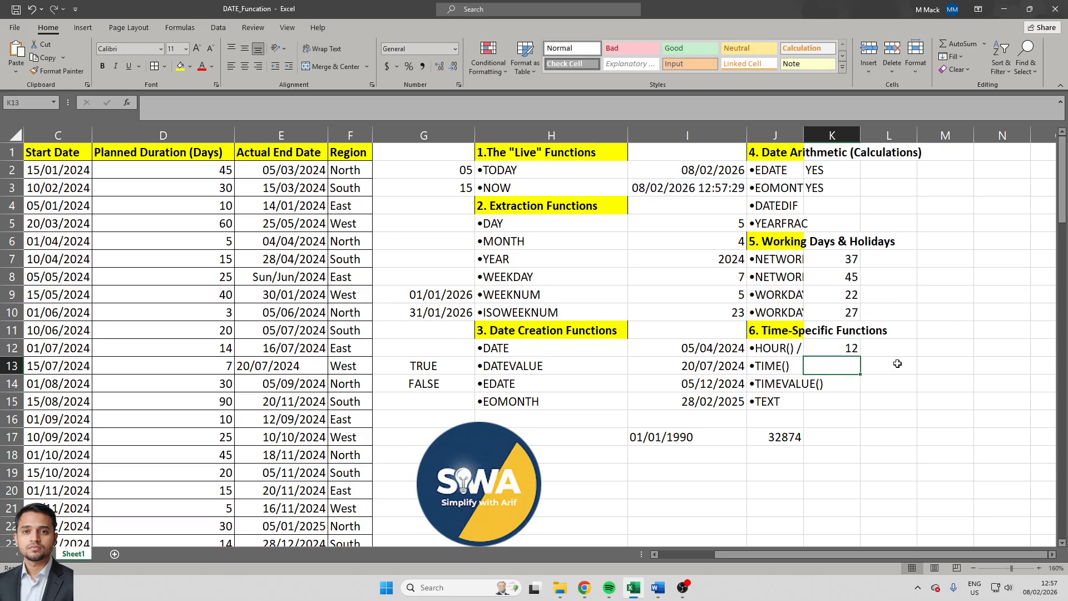
# - Extract the minutes from the NOW timestamp by entering =MINUTE(I3) in cell L12
pyautogui.press('Up')
pyautogui.press('Left')
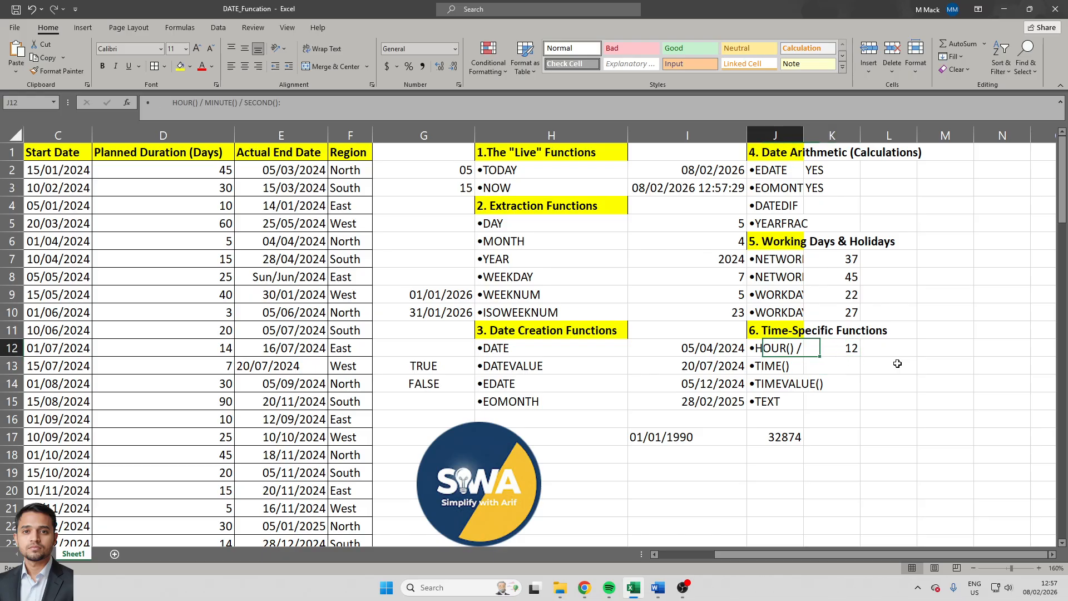
pyautogui.press('Right')
pyautogui.press('Right')
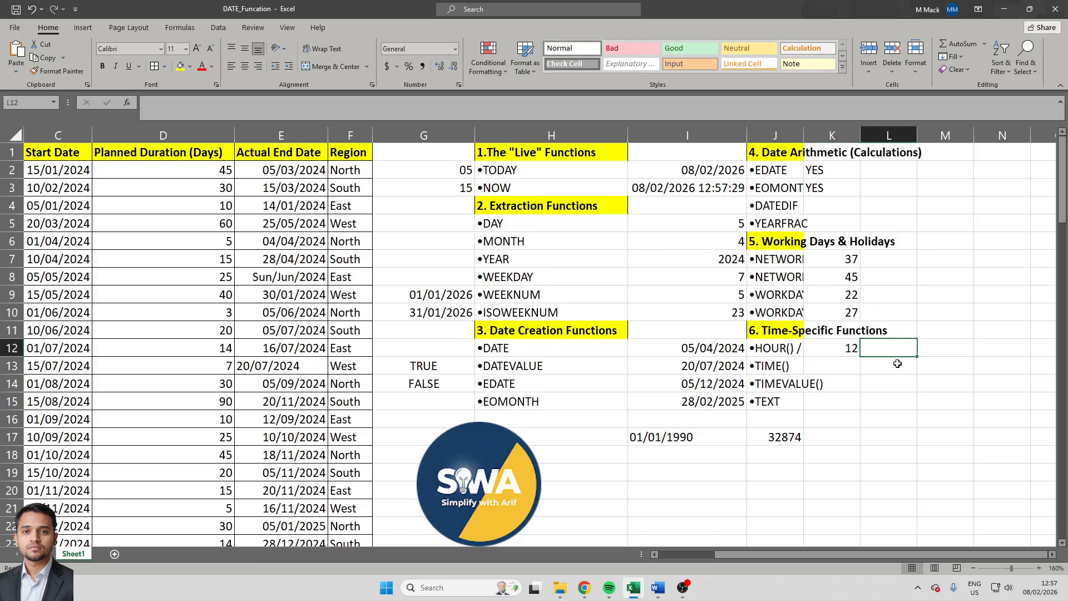
pyautogui.write('=')
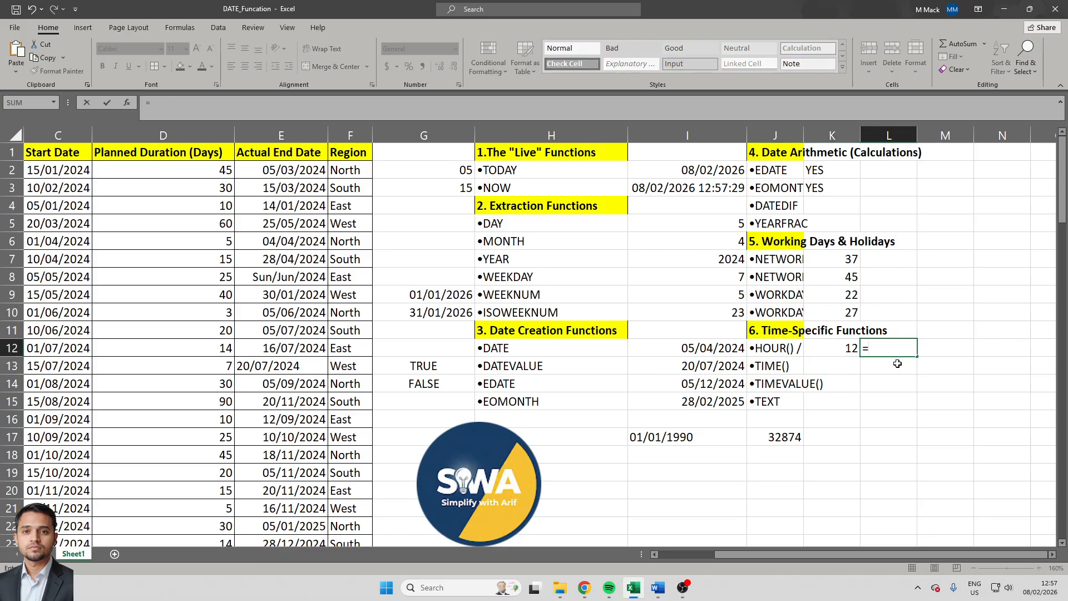
pyautogui.write('mi')
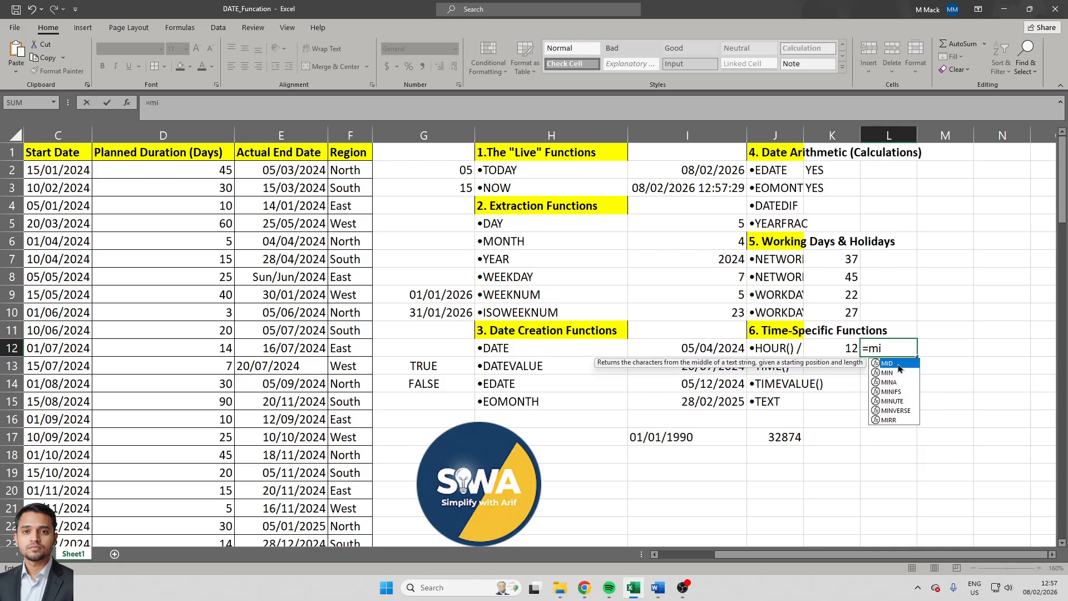
pyautogui.press('Down')
pyautogui.press('Down')
pyautogui.press('Down')
pyautogui.press('Down')
pyautogui.press('Tab')
pyautogui.press('Left')
pyautogui.press('Up')
pyautogui.press('Up')
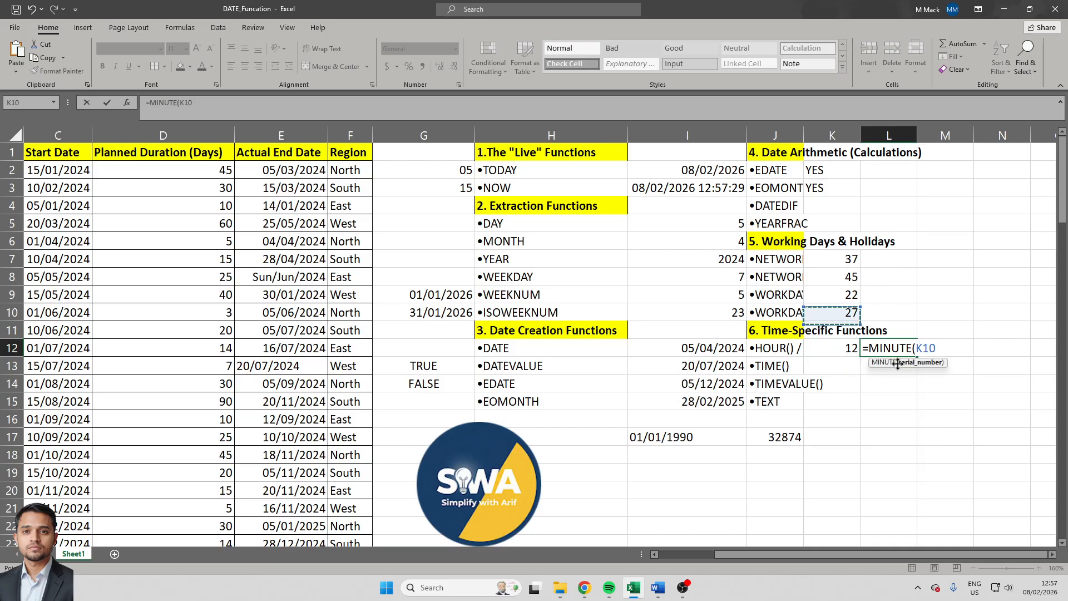
pyautogui.press('Left')
pyautogui.press('Up')
pyautogui.press('Up')
pyautogui.press('Up')
pyautogui.press('Up')
pyautogui.press('Up')
pyautogui.press('Up')
pyautogui.press('Left')
pyautogui.press('Up')
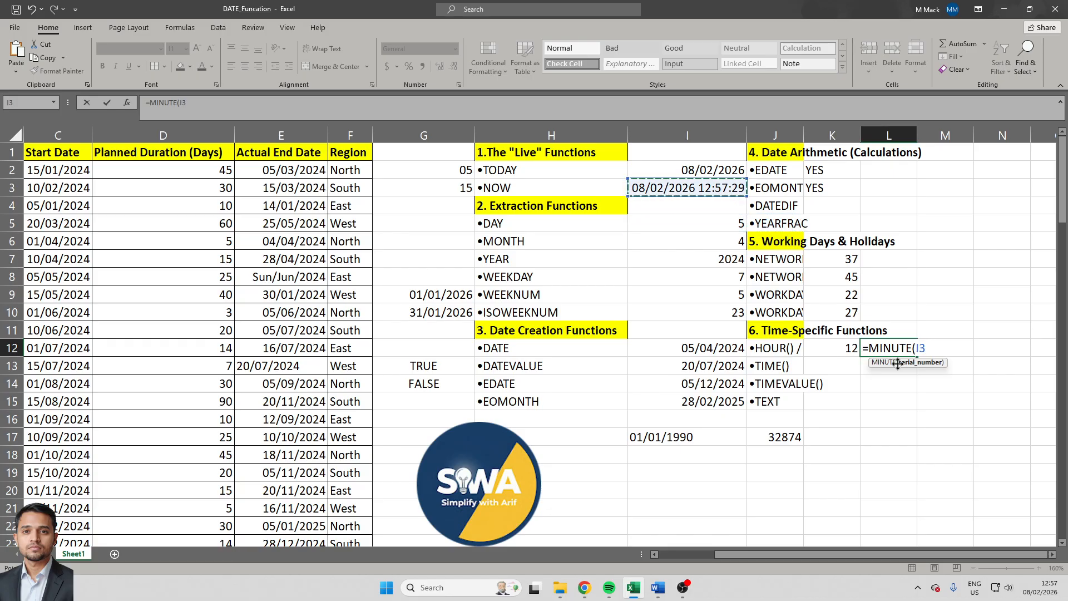
pyautogui.write(')')
pyautogui.press('Return')
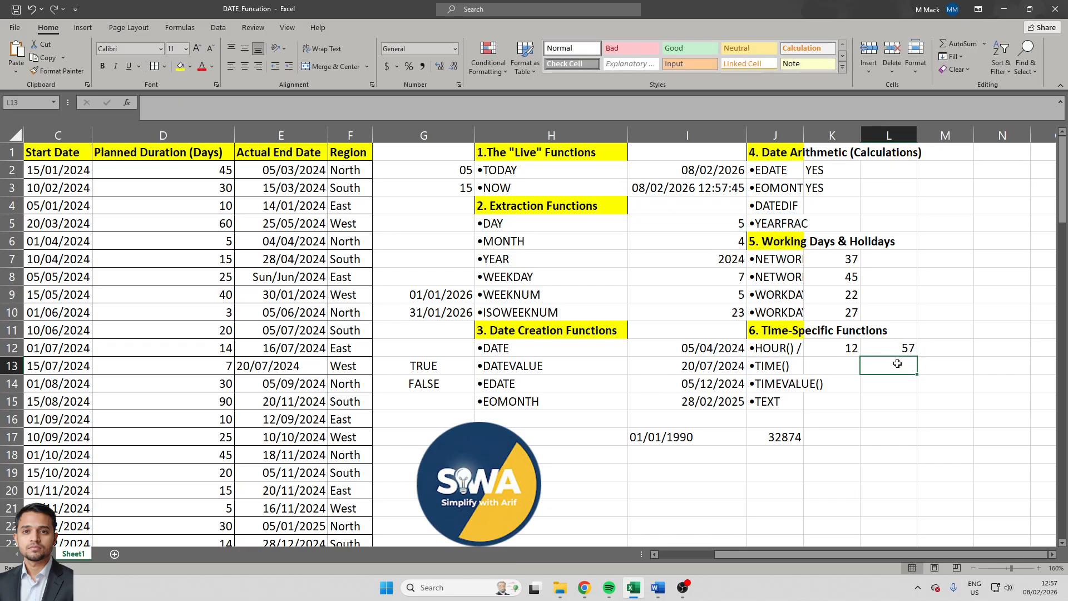
# - Extract the seconds from the NOW timestamp by entering =SECOND(I3) in cell M12
pyautogui.press('Up')
pyautogui.press('Right')
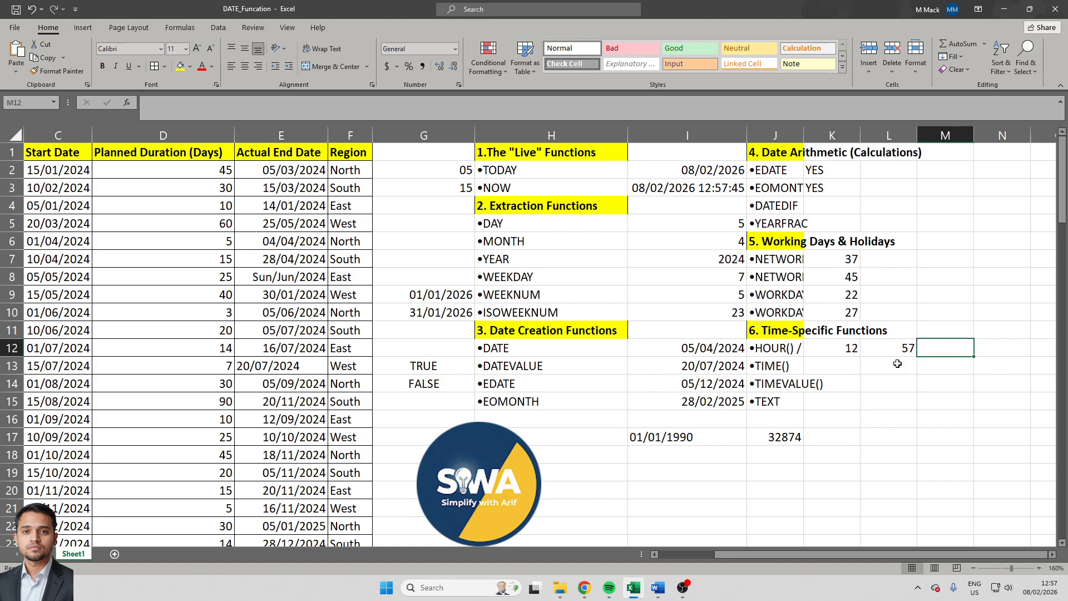
pyautogui.press('Left')
pyautogui.press('Left')
pyautogui.press('Left')
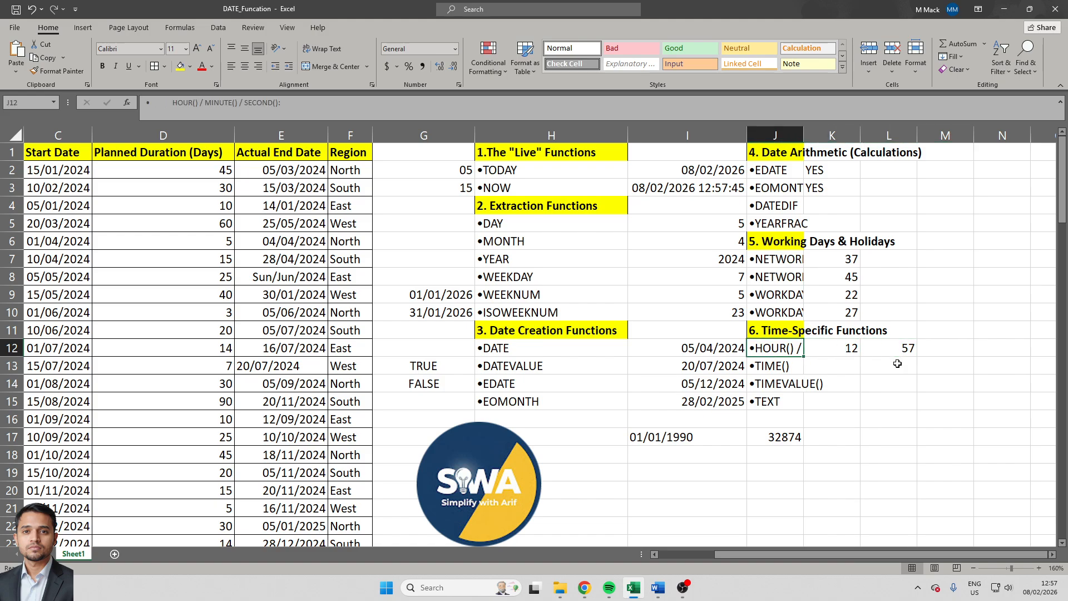
pyautogui.press('Right')
pyautogui.press('Right')
pyautogui.press('Right')
pyautogui.write('=se')
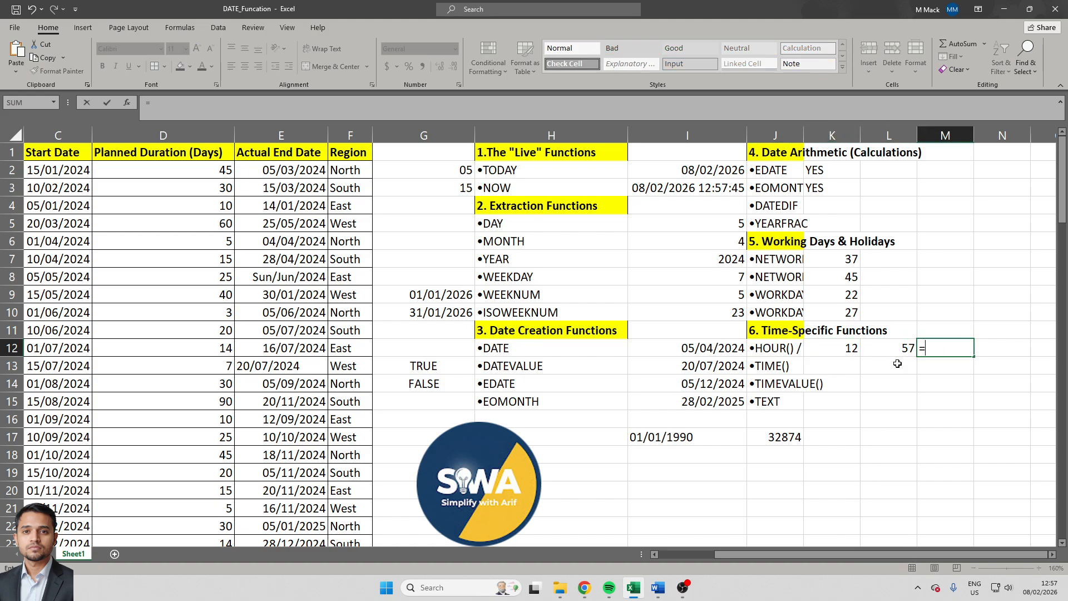
pyautogui.press('Down')
pyautogui.press('Down')
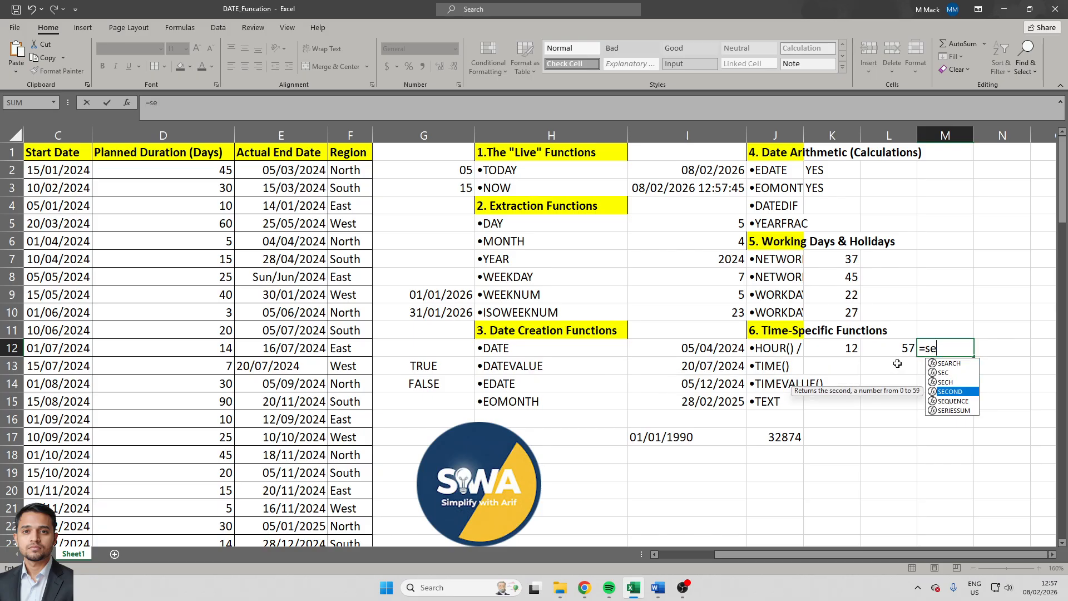
pyautogui.press('Tab')
pyautogui.press('Left')
pyautogui.press('Left')
pyautogui.press('Left')
pyautogui.press('Up')
pyautogui.press('Up')
pyautogui.press('Up')
pyautogui.press('Up')
pyautogui.press('Up')
pyautogui.press('Left')
pyautogui.press('Up')
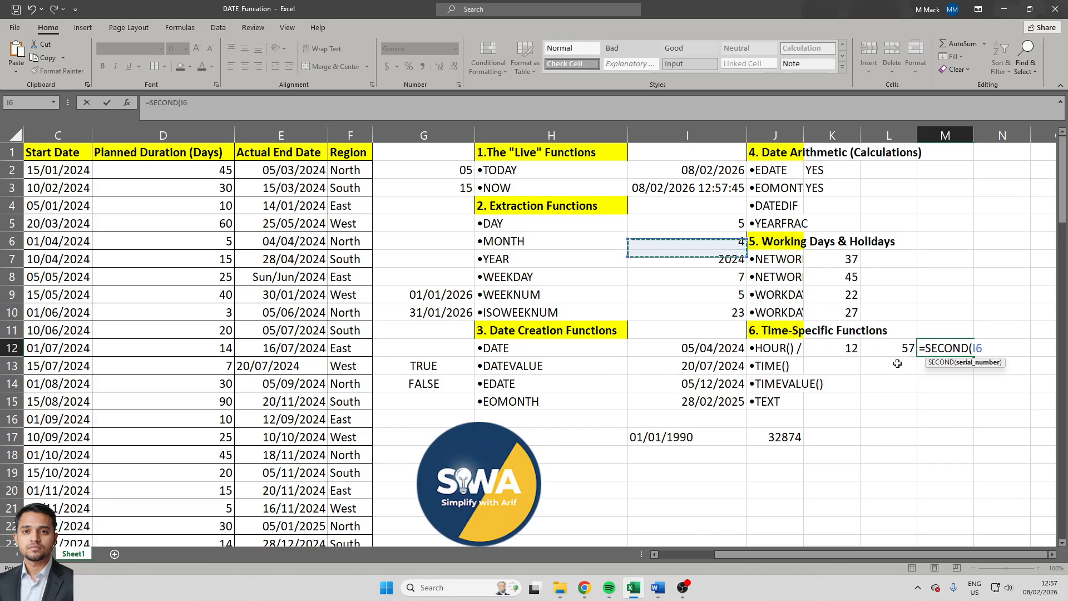
pyautogui.press('Up')
pyautogui.press('Up')
pyautogui.press('Up')
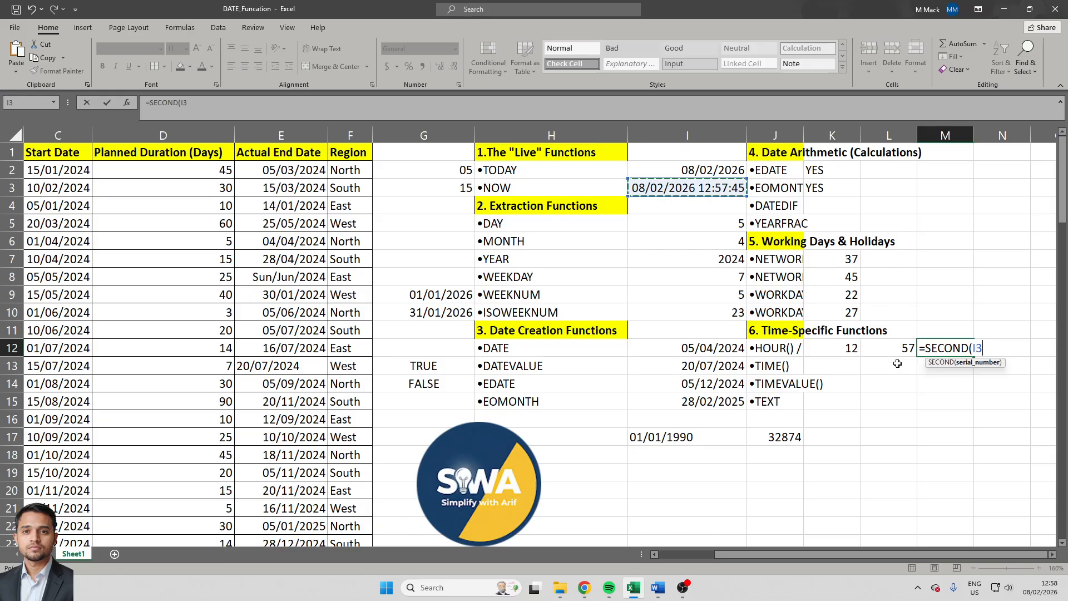
pyautogui.write(')')
pyautogui.press('Return')
pyautogui.press('Up')
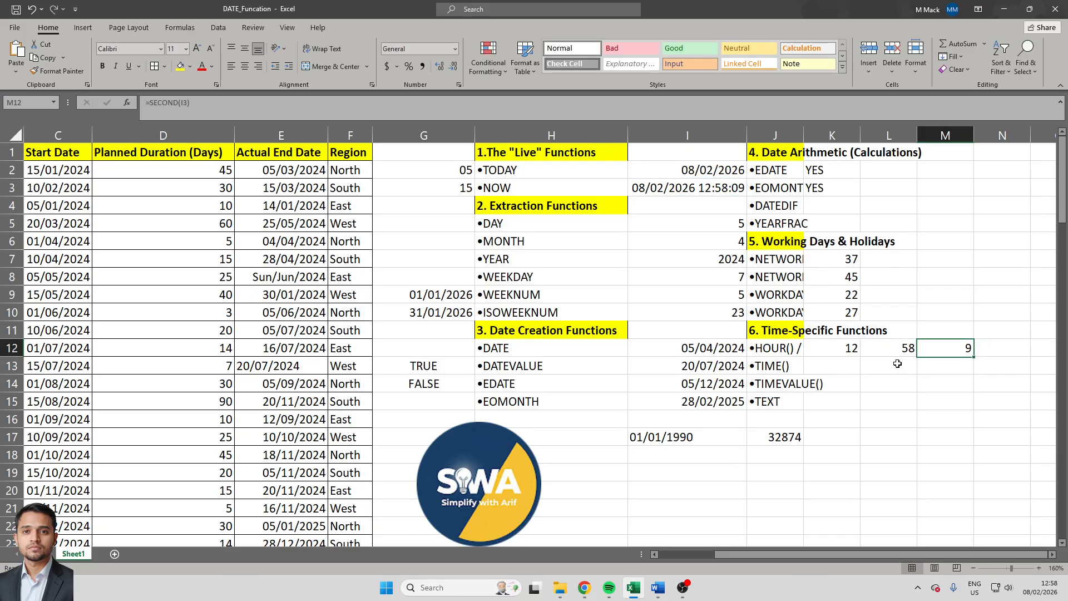
# - Re-enter the unchanged SECOND formula in cell M12 to recalculate the live time values
pyautogui.press('Down')
pyautogui.press('Up')
pyautogui.press('F2')
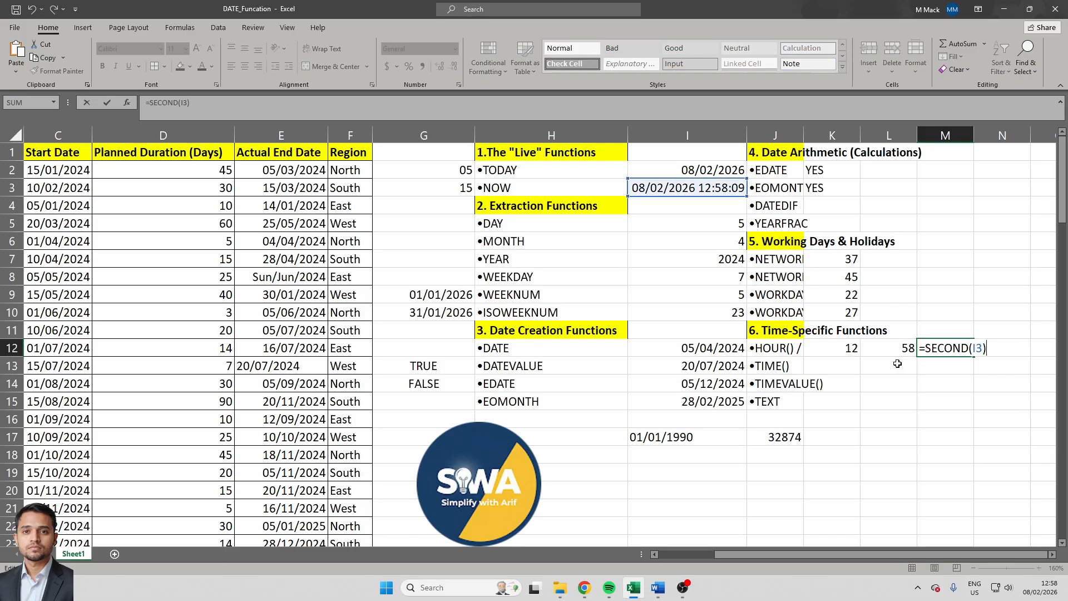
pyautogui.press('Return')
pyautogui.press('F2')
pyautogui.press('Return')
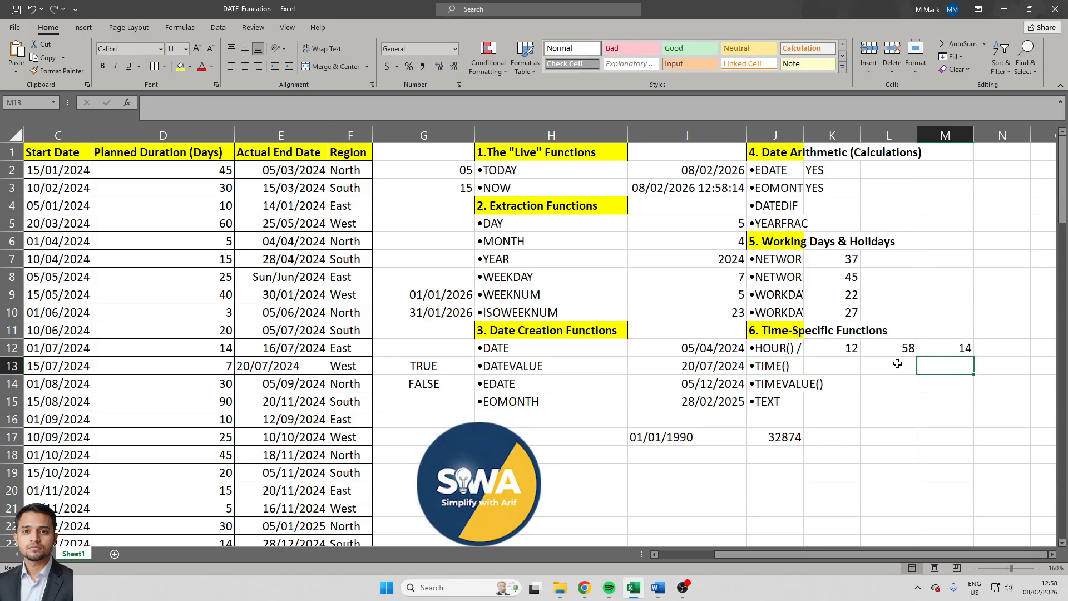
# - Build a time value from the extracted hour, minute and second by entering =TIME(K12,L12,M12) in cell K13
pyautogui.press('Left')
pyautogui.press('Left')
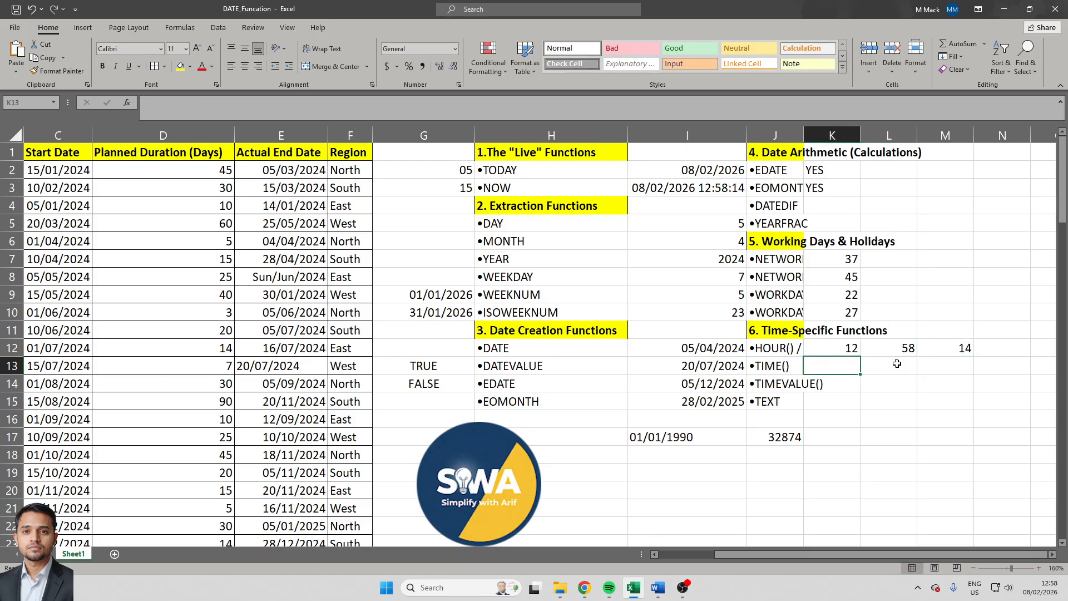
pyautogui.write('=tim')
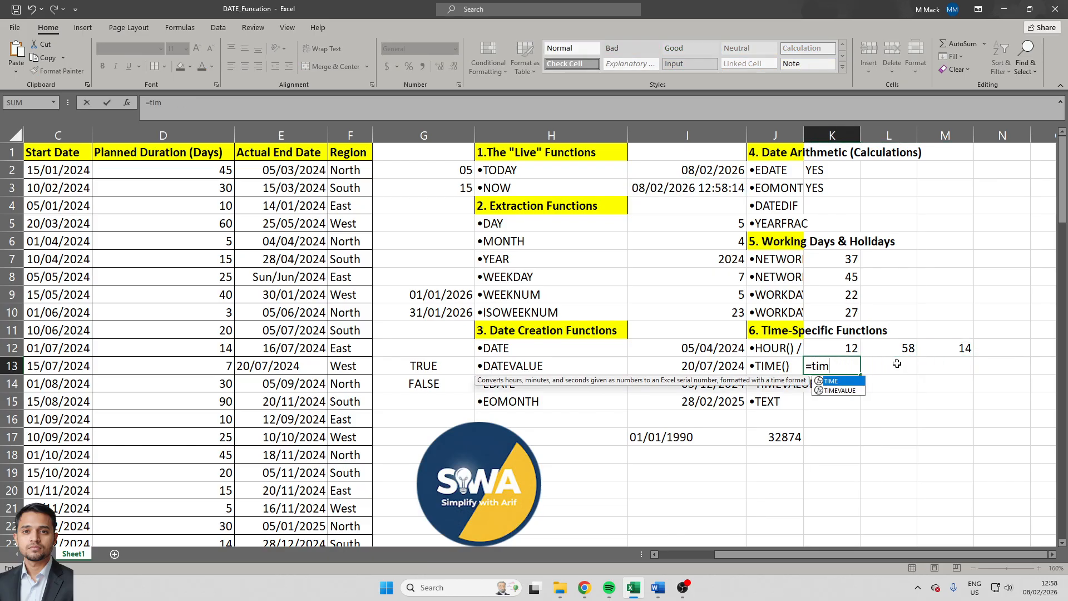
pyautogui.press('Tab')
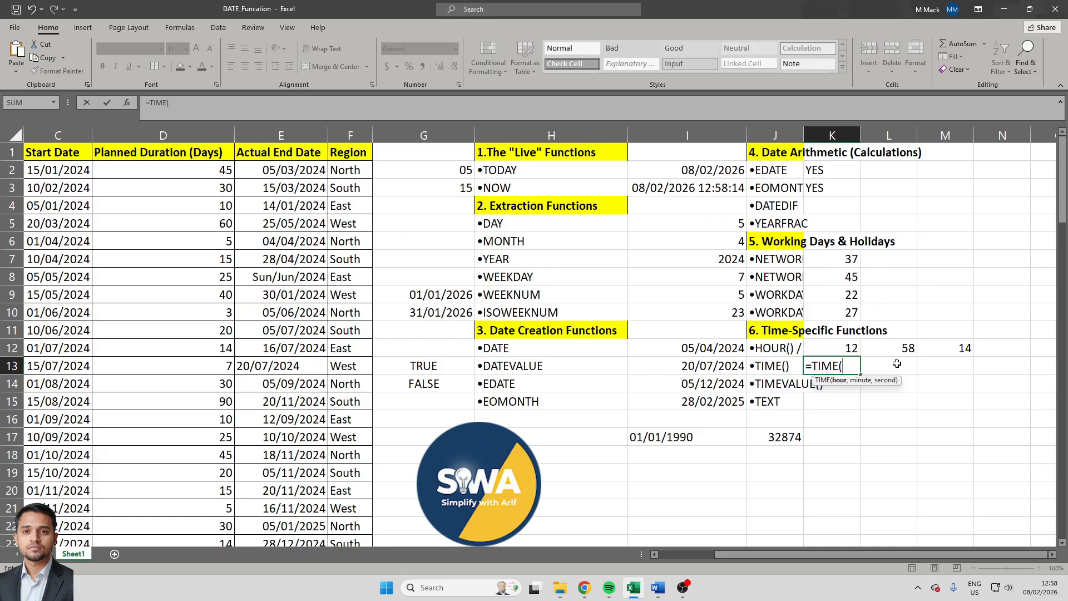
pyautogui.write('K12,')
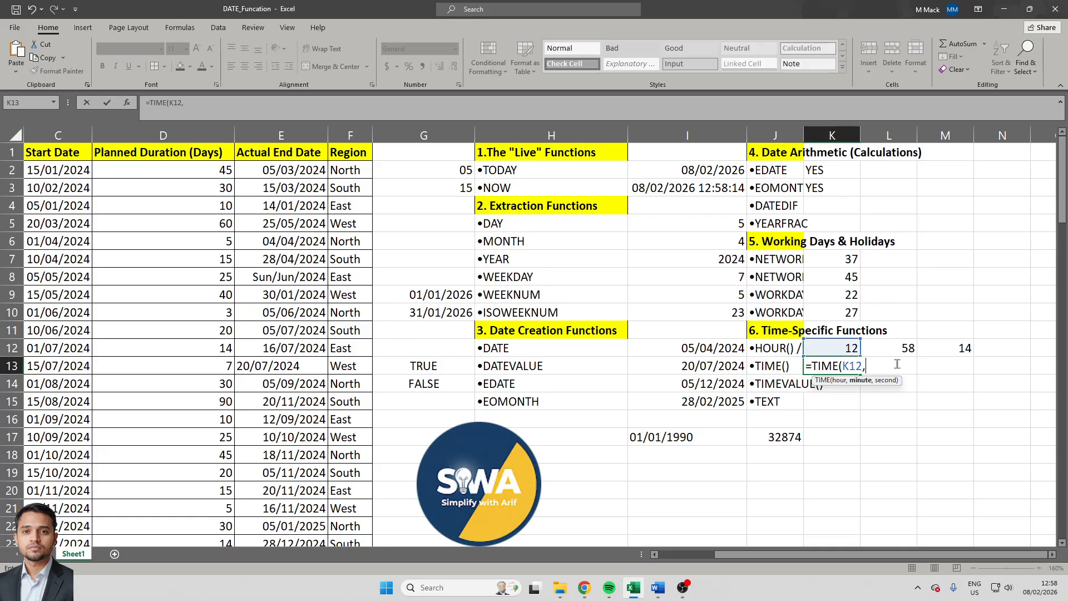
pyautogui.press('Up')
pyautogui.press('Right')
pyautogui.press('Right')
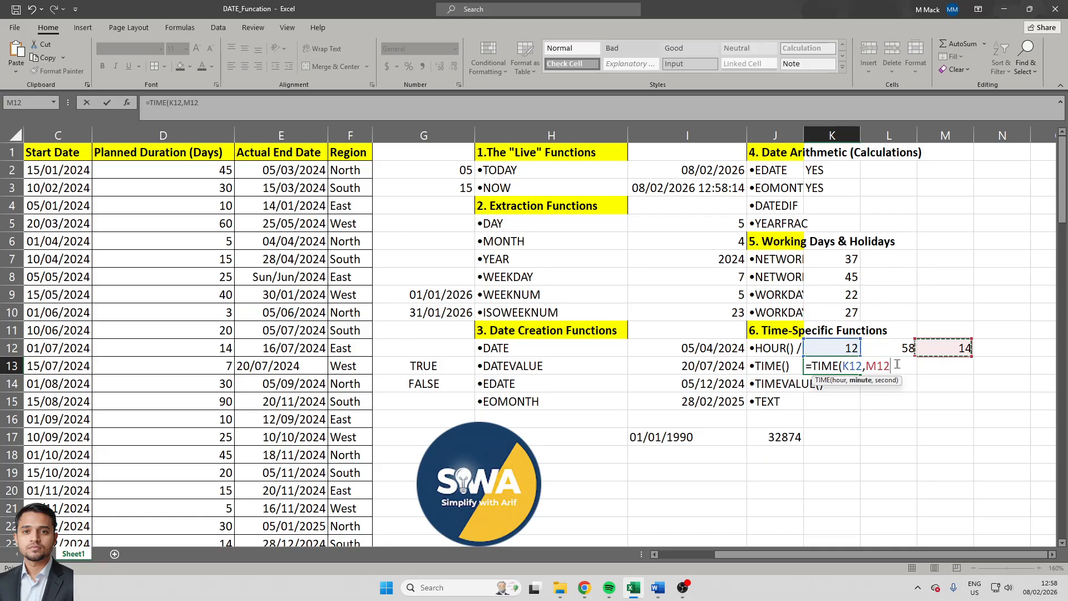
pyautogui.press('Left')
pyautogui.write(',')
pyautogui.press('Up')
pyautogui.press('Right')
pyautogui.press('Right')
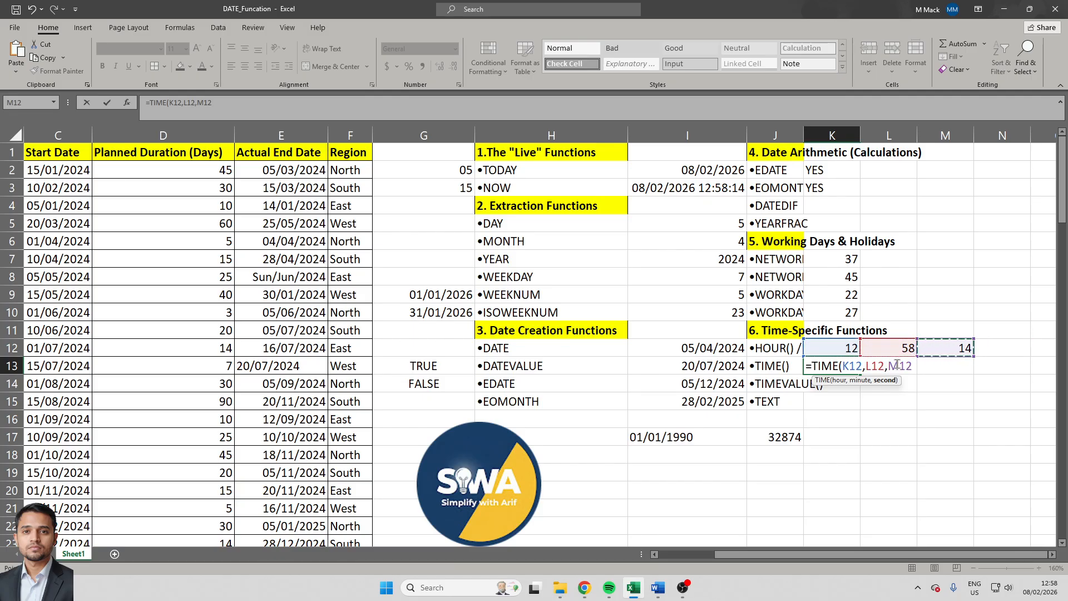
pyautogui.press('Return')
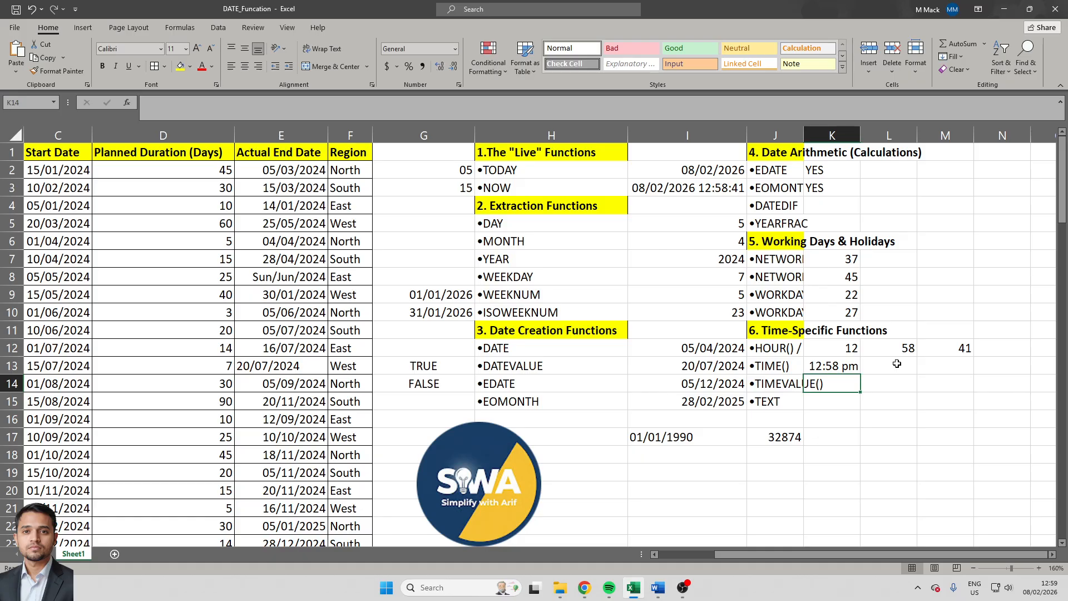
pyautogui.write('=tim')
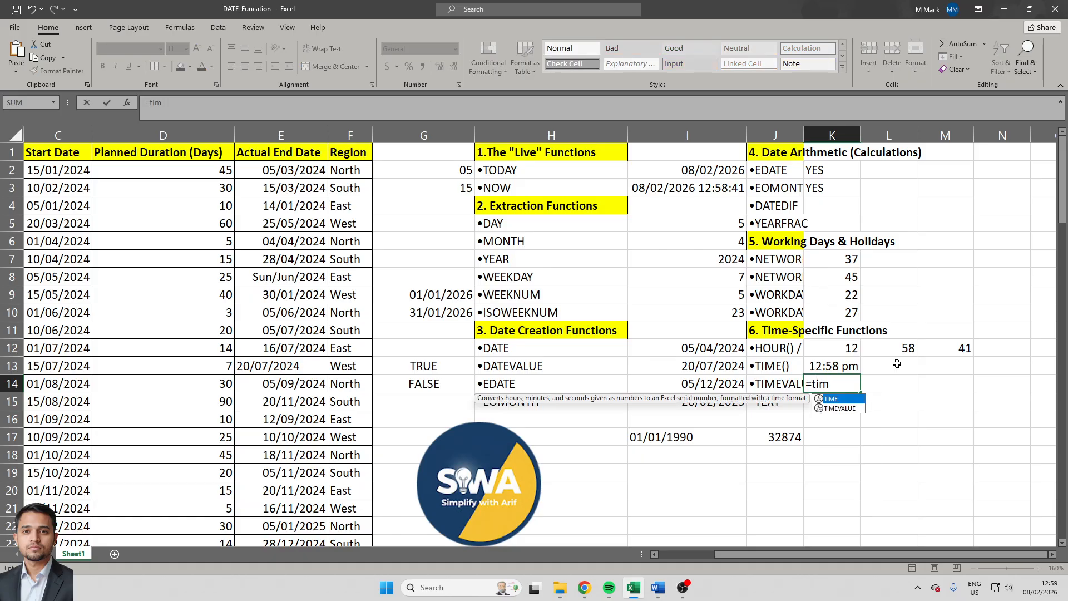
pyautogui.press('Down')
pyautogui.press('Tab')
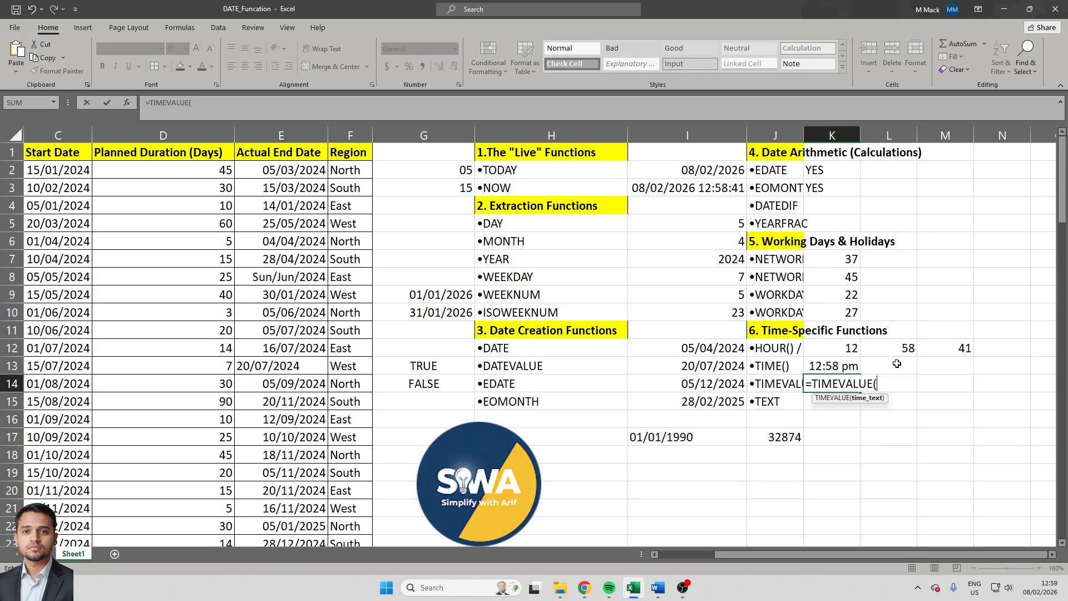
pyautogui.press('Escape')
# - Copy the TIME formula from cell K13 into cell L13 and check its shifted references
pyautogui.press('Up')
pyautogui.hotkey('ctrl', 'c')
pyautogui.click(897, 363)
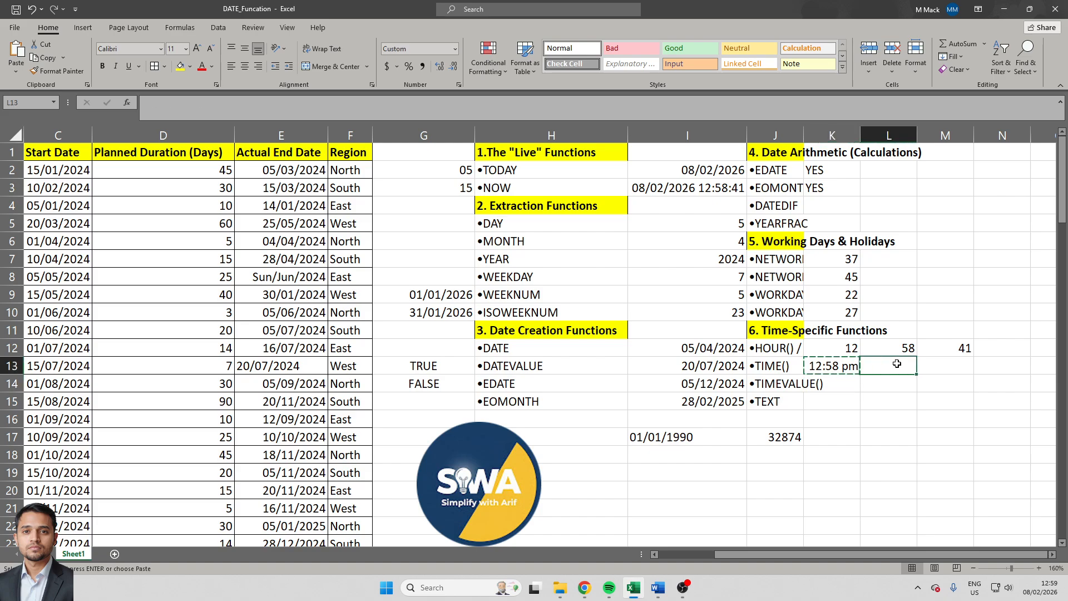
pyautogui.hotkey('ctrl', 'v')
pyautogui.doubleClick(897, 363)
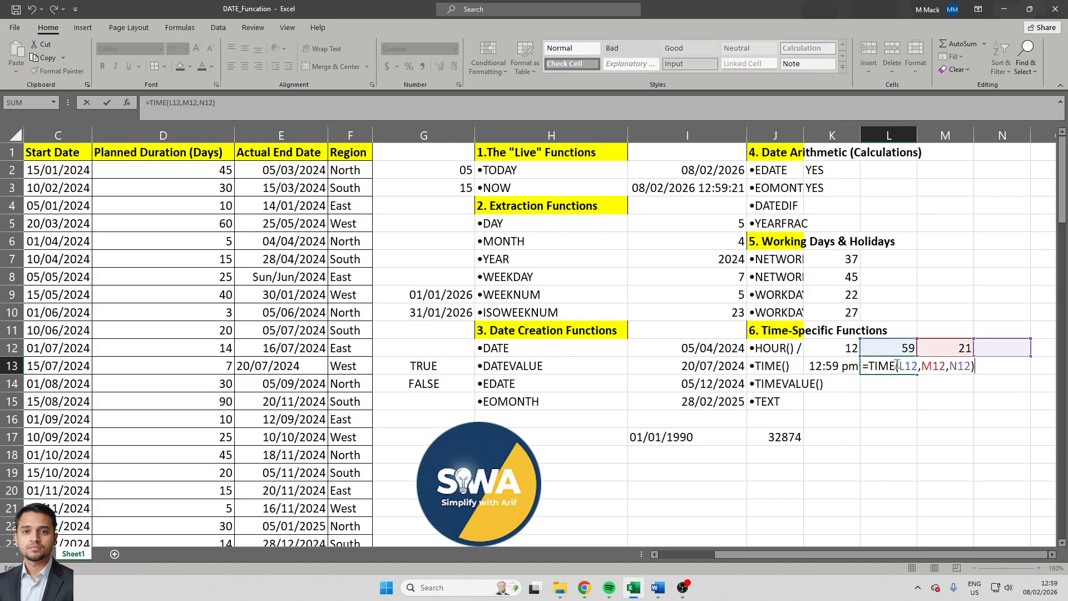
pyautogui.press('Escape')
# - Replace the copied TIME formula in cell L13 with its static value using Paste Special Values
pyautogui.press('Left')
pyautogui.press('Right')
pyautogui.hotkey('ctrl', 'c')
pyautogui.press('Left')
pyautogui.press('Right')
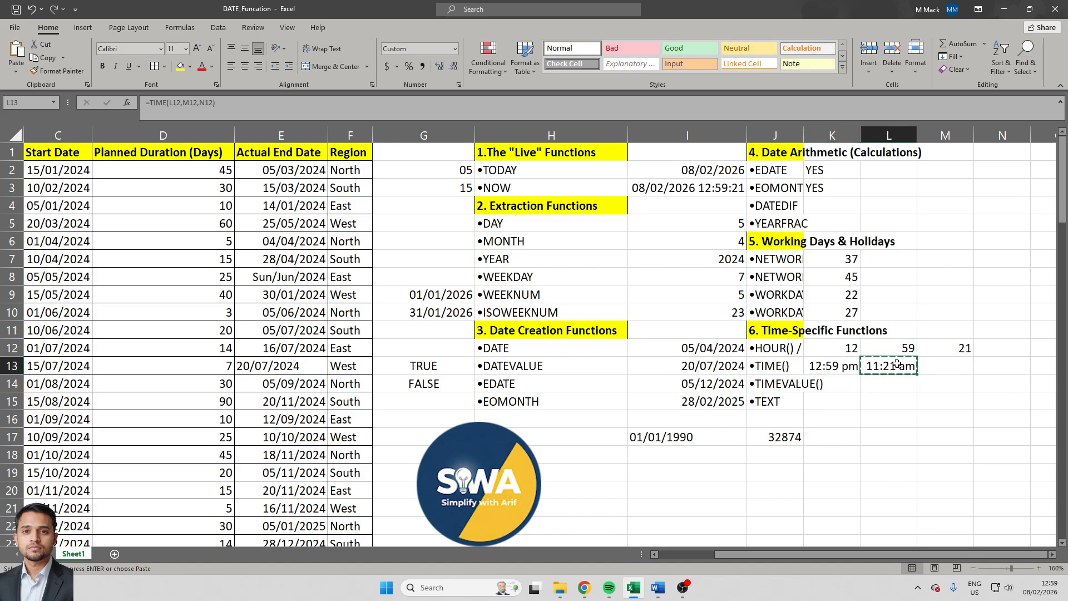
pyautogui.hotkey('alt', 'h')
pyautogui.press('s')
pyautogui.press('Escape')
pyautogui.press('Escape')
pyautogui.hotkey('ctrl', 'c')
pyautogui.hotkey('alt', 'h')
pyautogui.press('v')
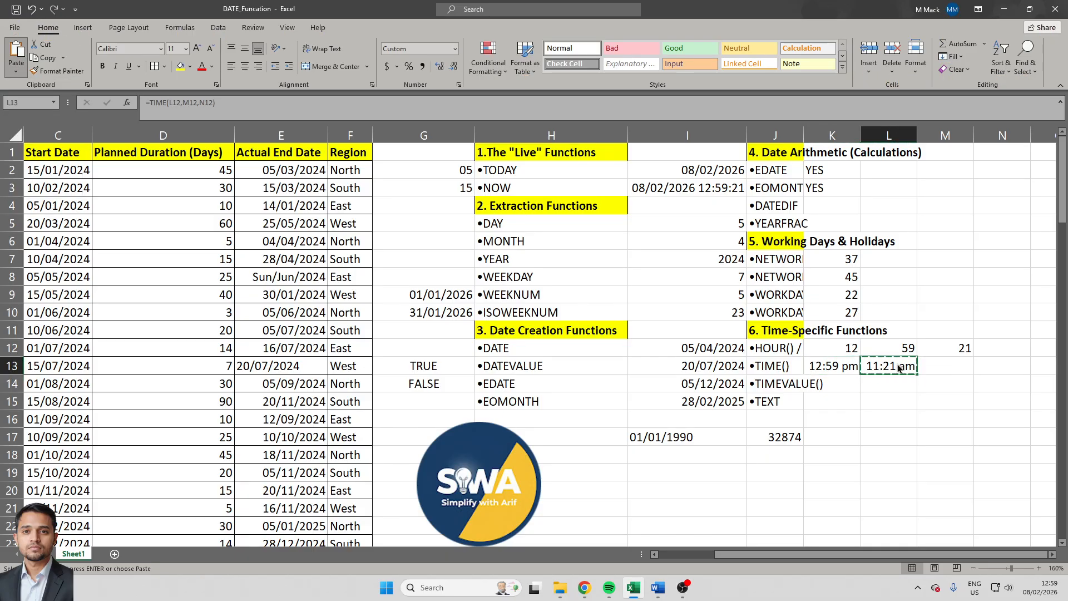
pyautogui.press('s')
pyautogui.press('v')
pyautogui.press('Return')
# - Turn the time in cell L13 into text by prefixing it with an apostrophe, giving '11:21:00
pyautogui.doubleClick(896, 366)
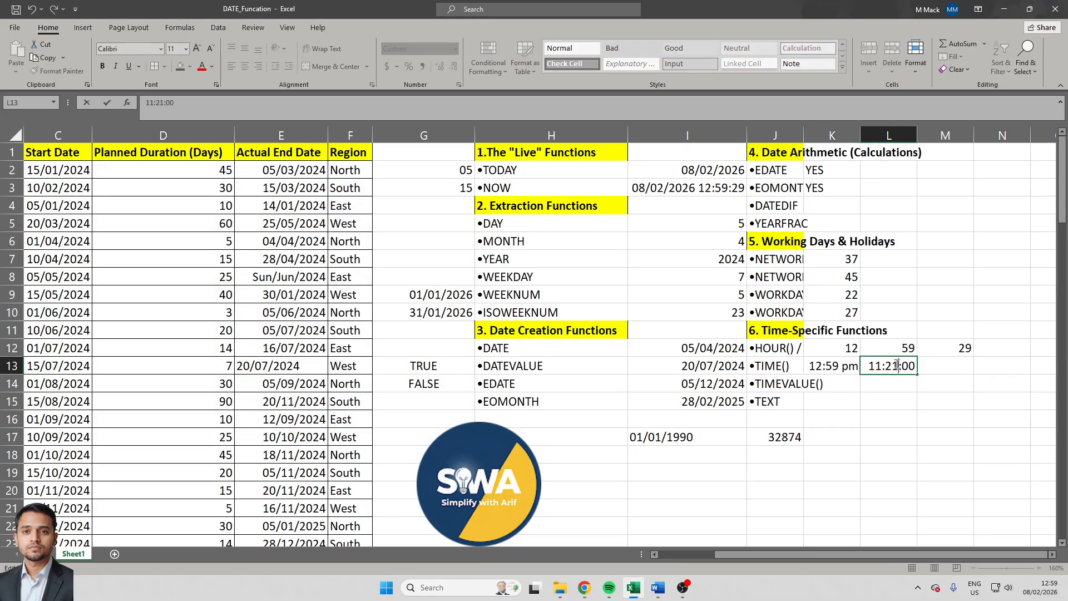
pyautogui.press('Return')
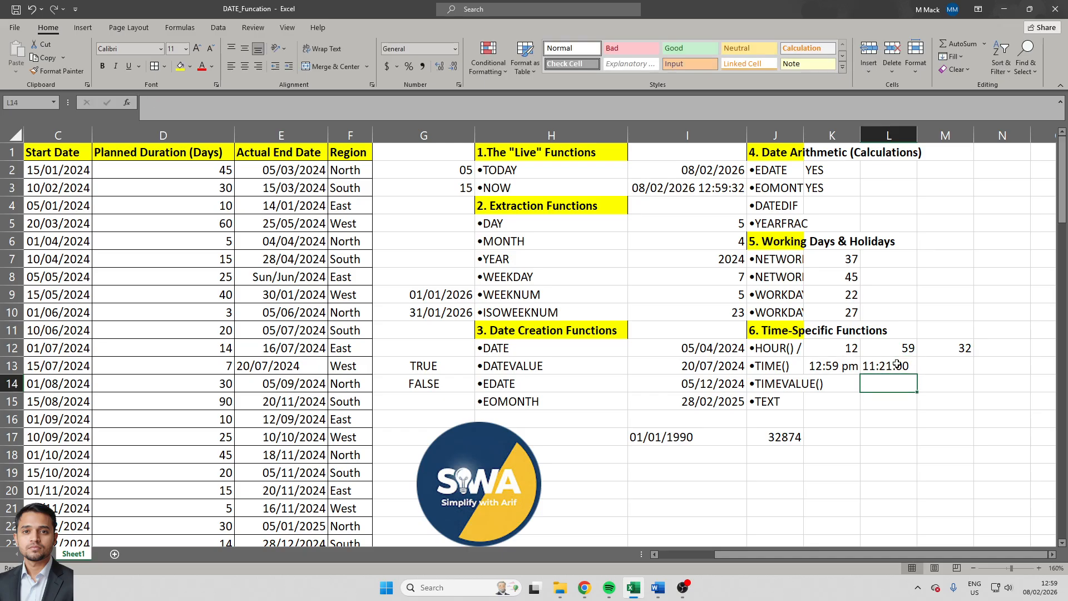
pyautogui.press('Left')
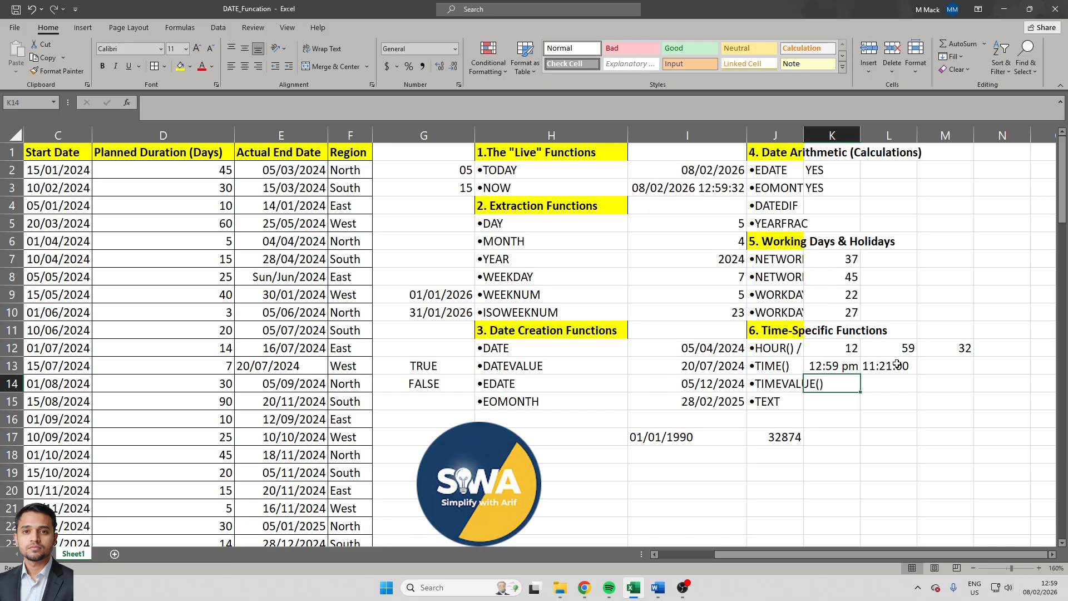
pyautogui.press('Up')
pyautogui.press('Up')
pyautogui.press('Right')
pyautogui.press('Down')
pyautogui.press('F2')
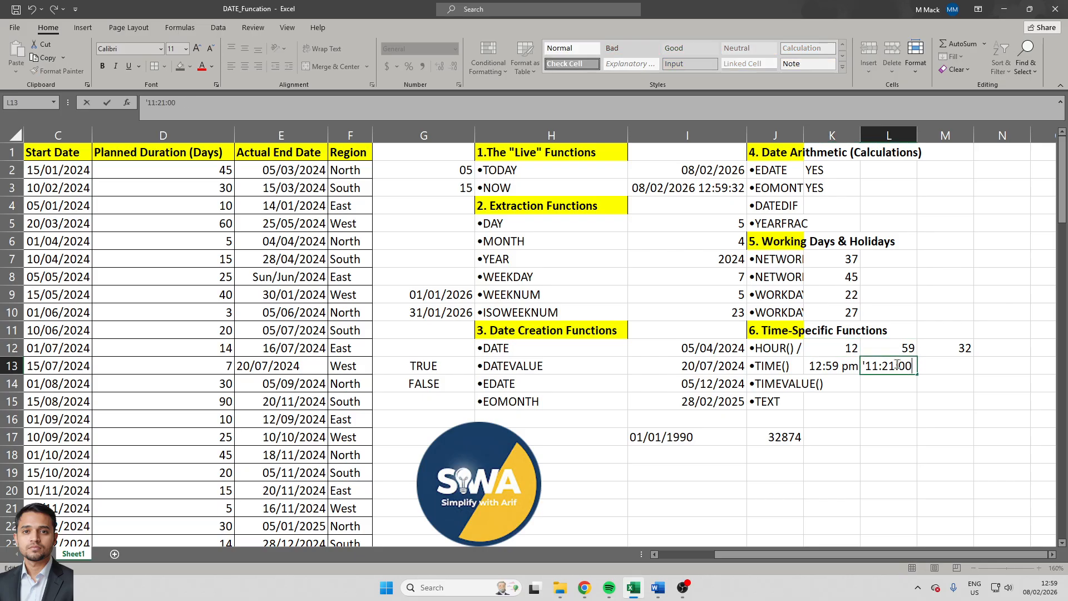
pyautogui.press('Escape')
# - Test whether the time in L13 is stored as text by entering =ISTEXT(L13) in cell L16
pyautogui.press('Down')
pyautogui.press('Down')
pyautogui.press('Down')
pyautogui.write('=in')
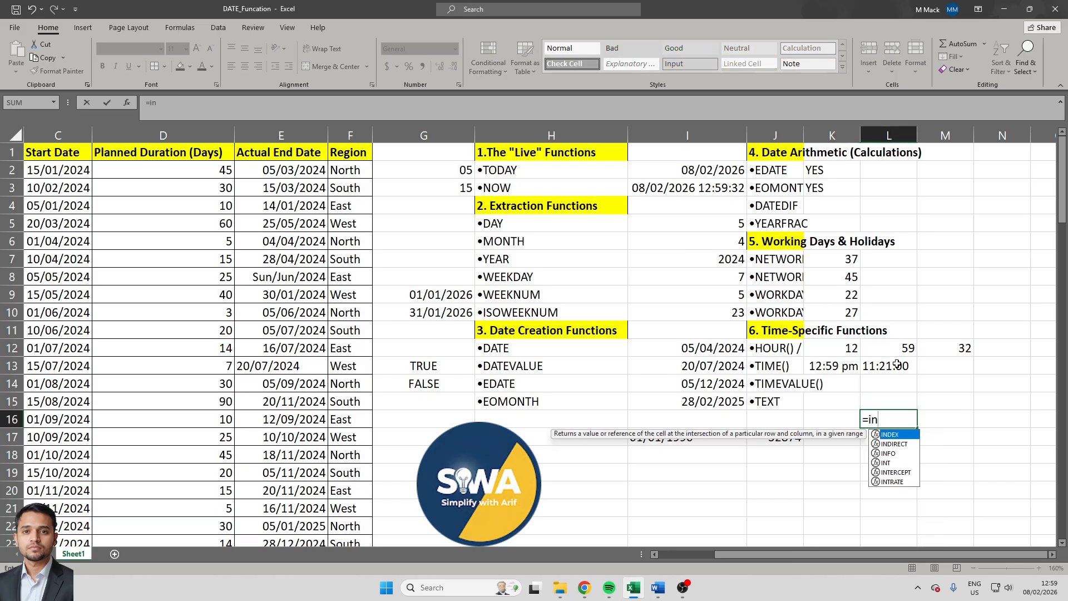
pyautogui.press('BackSpace')
pyautogui.write('stex')
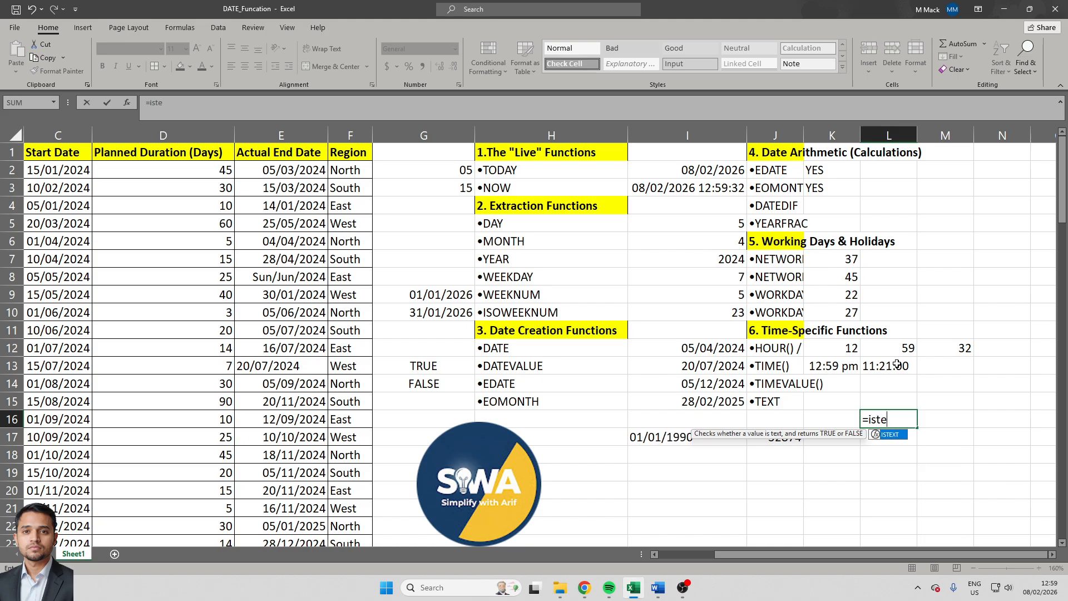
pyautogui.press('Tab')
pyautogui.press('Up')
pyautogui.press('Up')
pyautogui.press('Up')
pyautogui.write(')')
pyautogui.press('Return')
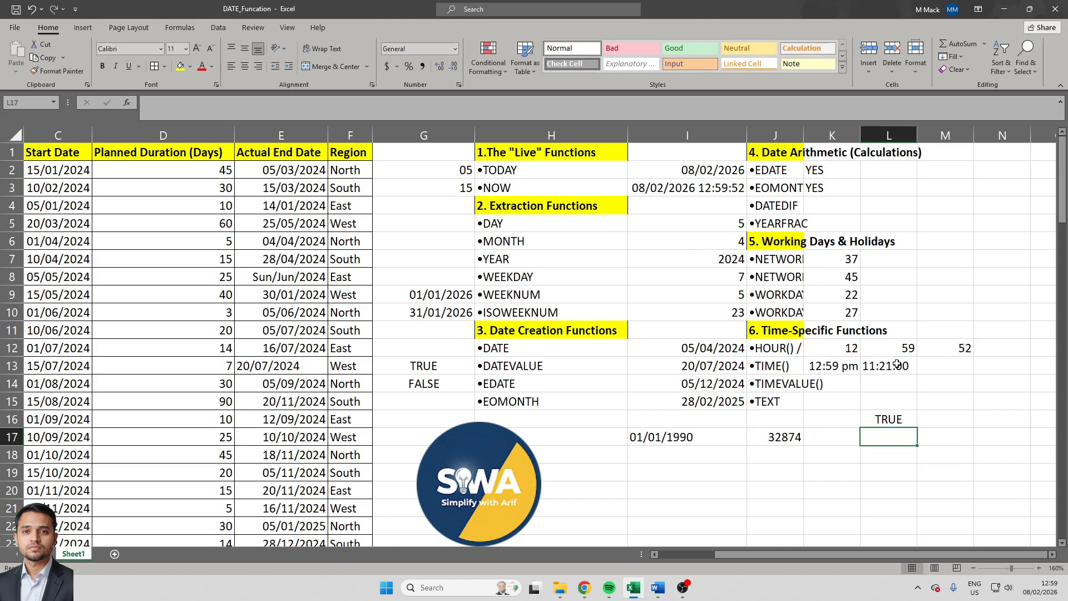
# - Examine the ISTEXT check in L16, the TIME formula in K13 and the text entry in L13
pyautogui.press('Up')
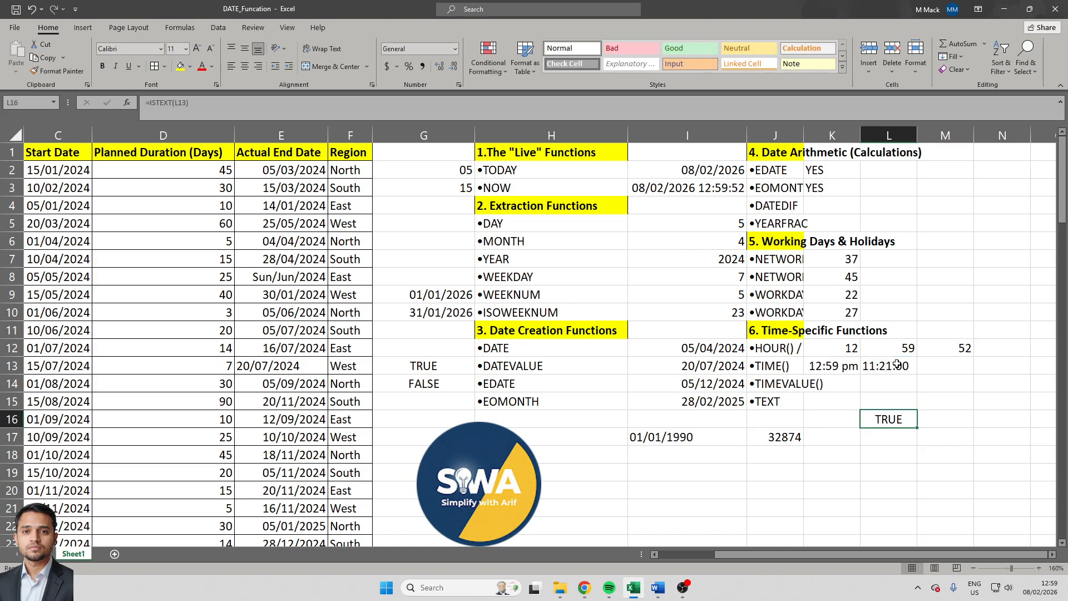
pyautogui.press('Left')
pyautogui.press('Up')
pyautogui.press('Up')
pyautogui.press('Up')
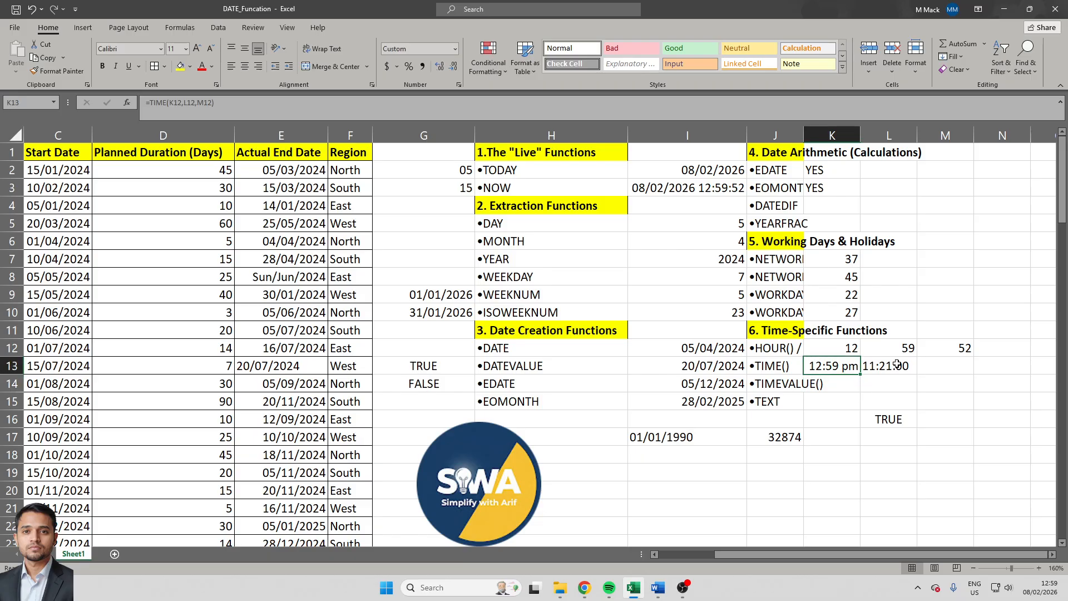
pyautogui.press('Right')
pyautogui.press('F2')
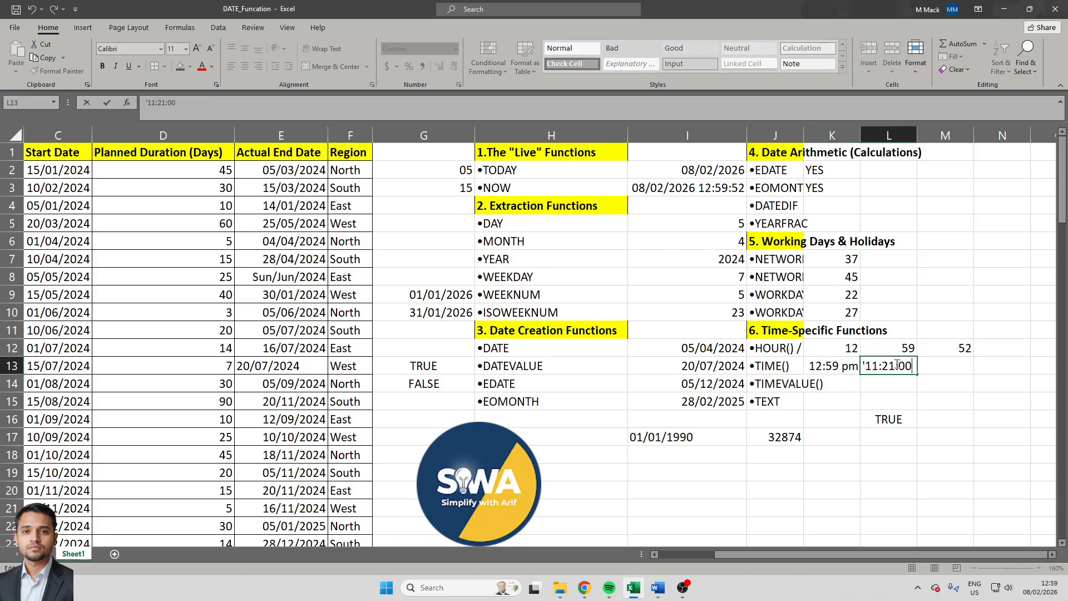
pyautogui.press('Escape')
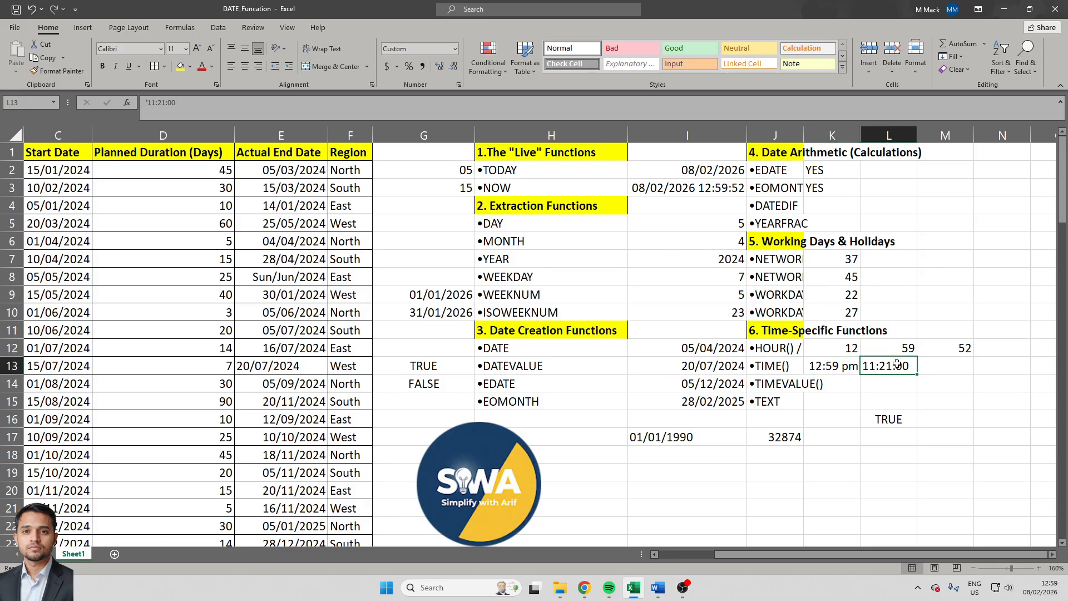
# - Convert the text time into a serial time value by entering =TIMEVALUE(L13) in cell K14
pyautogui.press('Down')
pyautogui.press('Left')
pyautogui.write('=t')
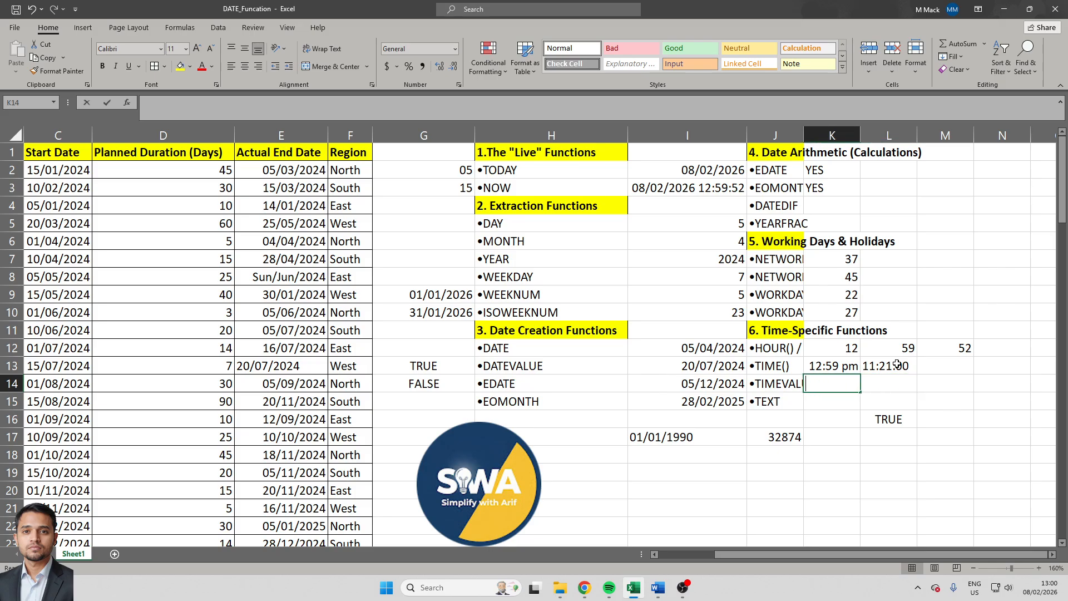
pyautogui.write('imev')
pyautogui.press('Tab')
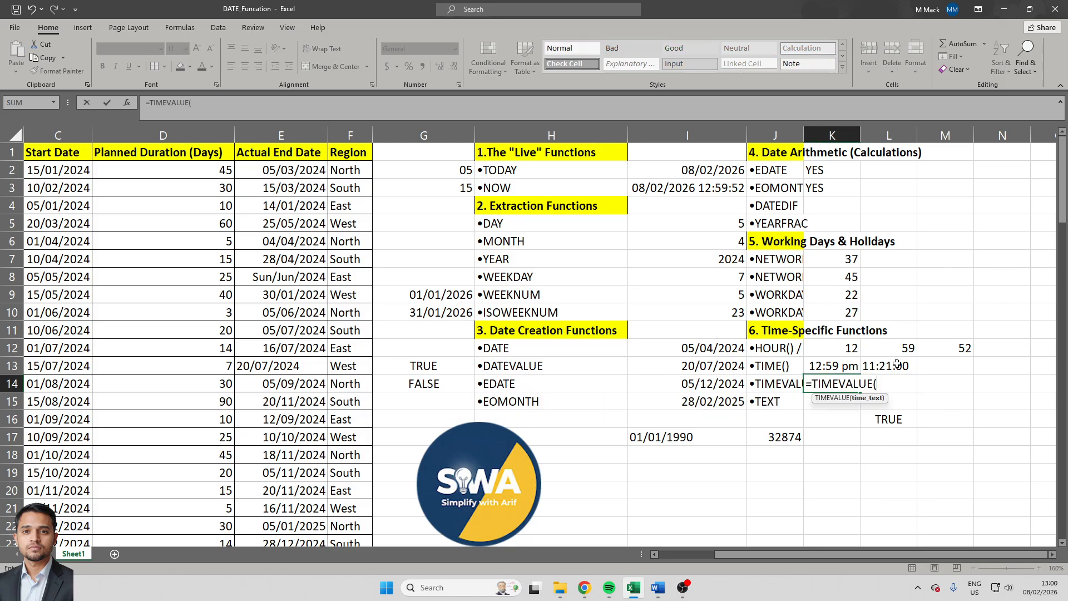
pyautogui.click(897, 364)
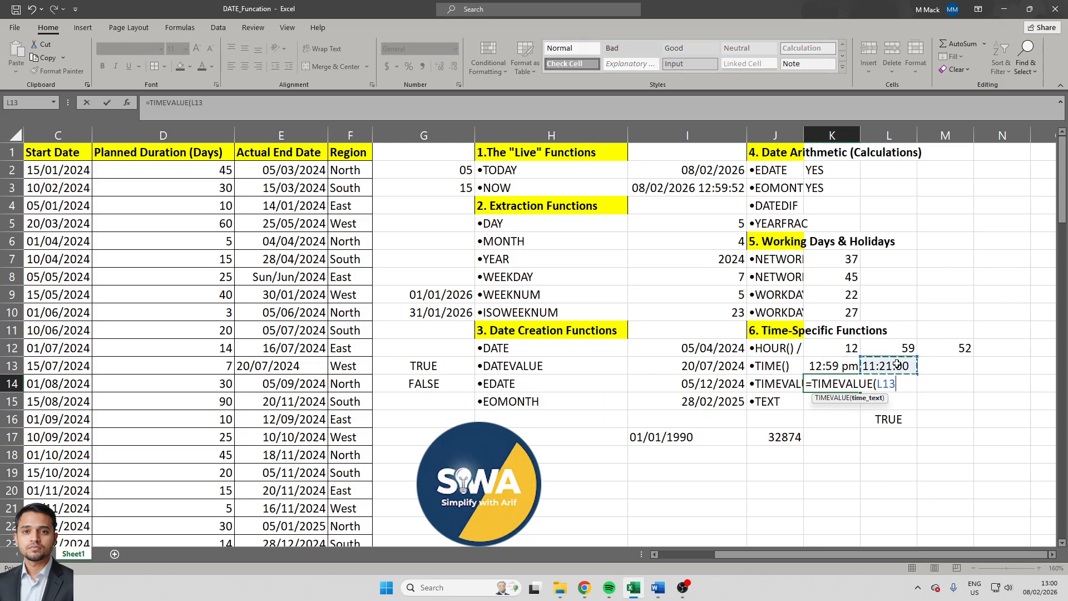
pyautogui.press('Return')
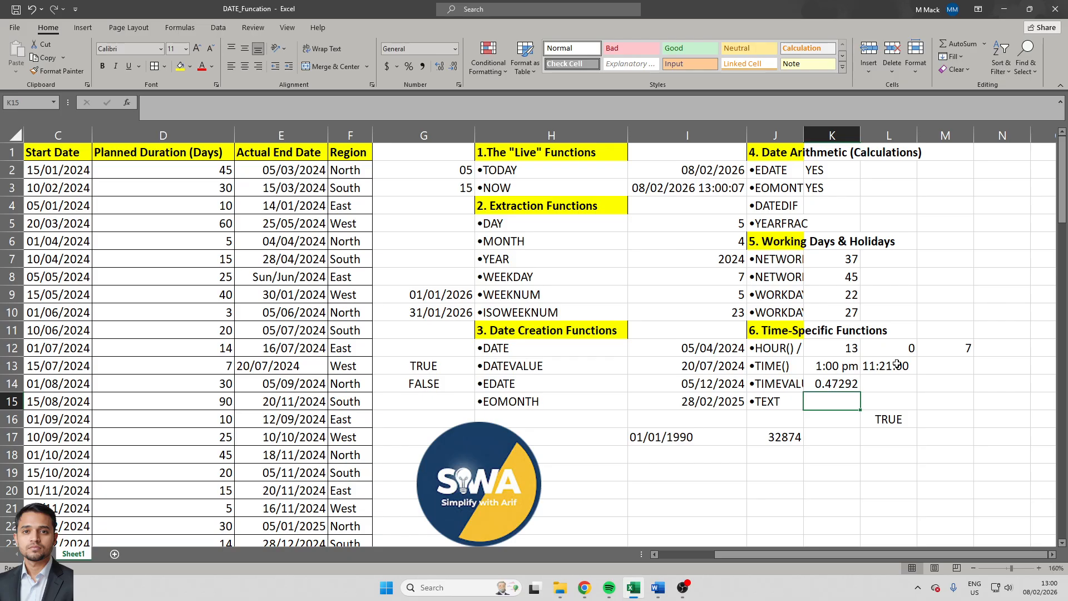
# - Format the TIMEVALUE result in cell K14 with the custom number format hh:mm:ss
pyautogui.press('Up')
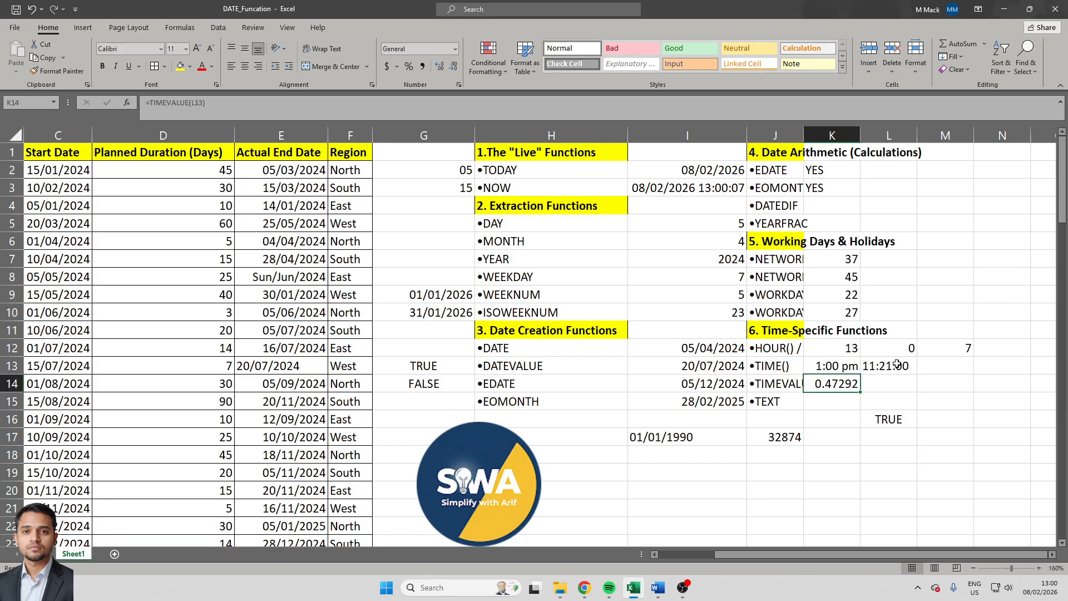
pyautogui.hotkey('ctrl', '1')
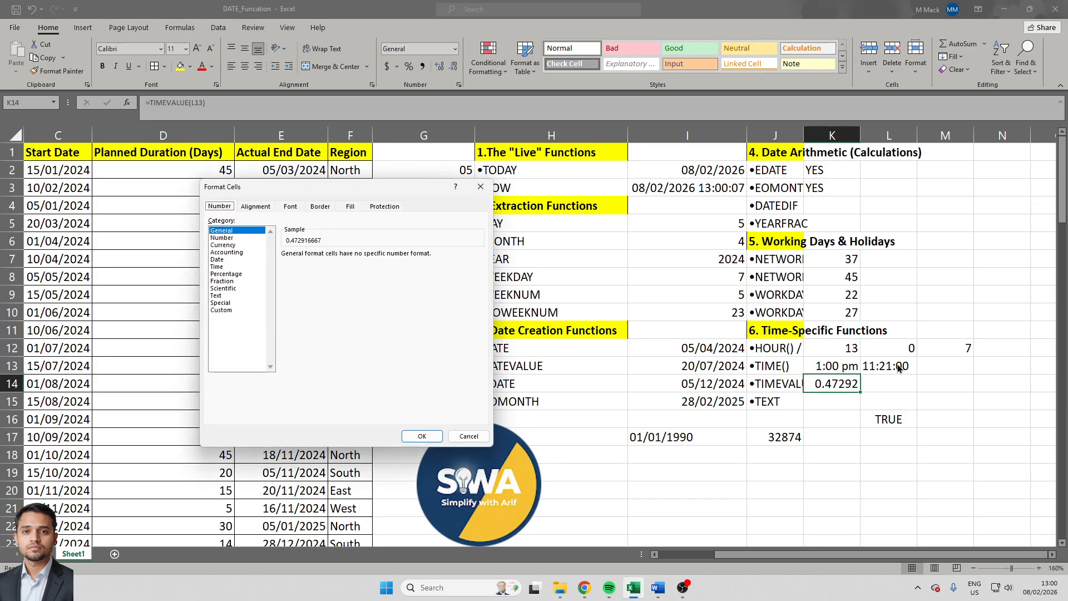
pyautogui.click(220, 311)
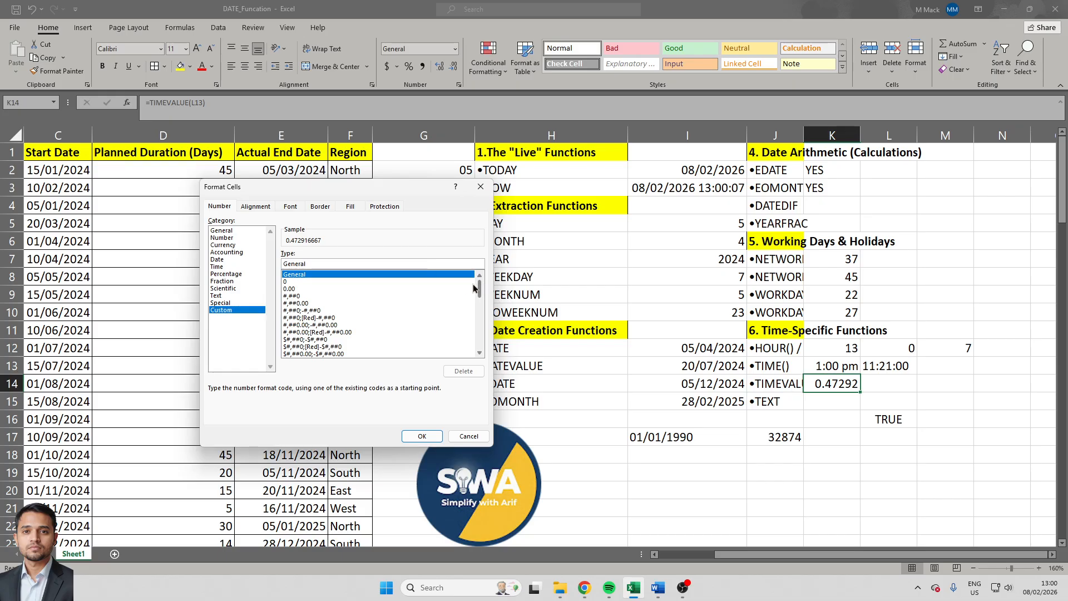
pyautogui.write('H')
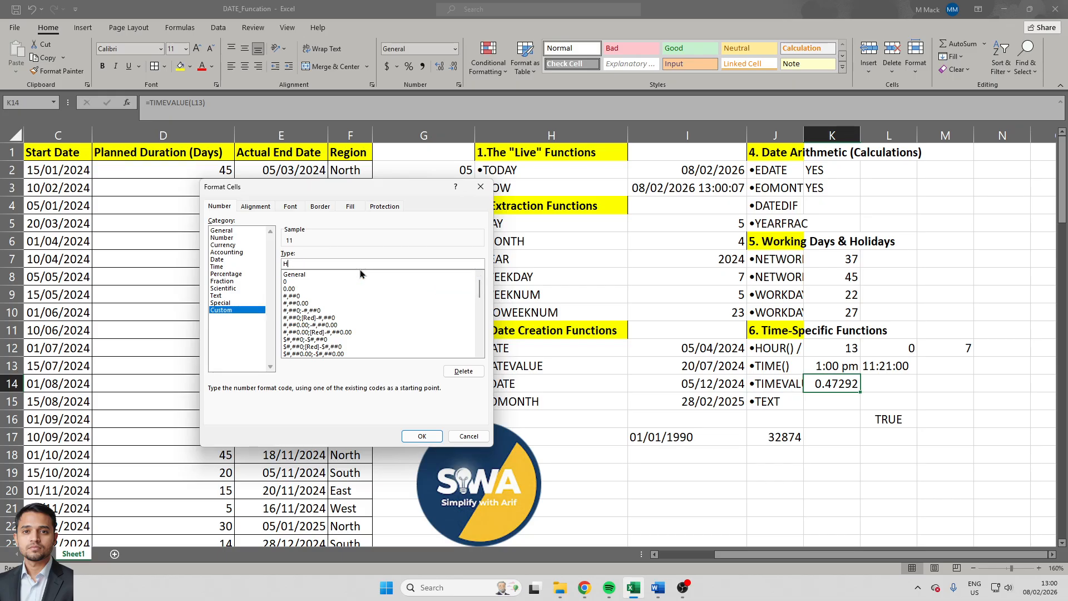
pyautogui.write('H:SE')
pyautogui.moveTo(480, 289); pyautogui.dragTo(482, 319)
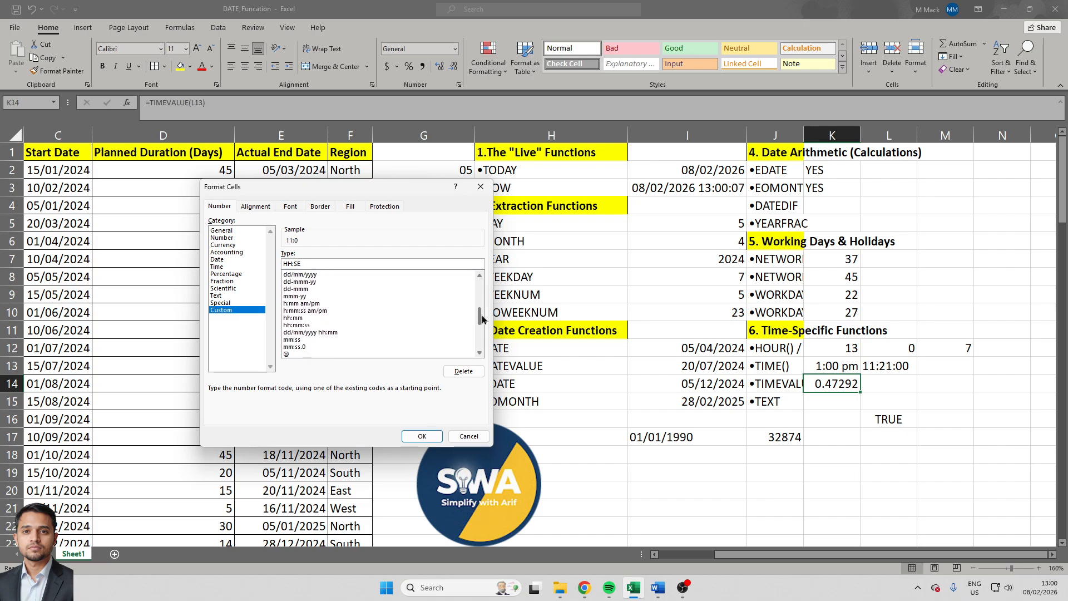
pyautogui.click(311, 325)
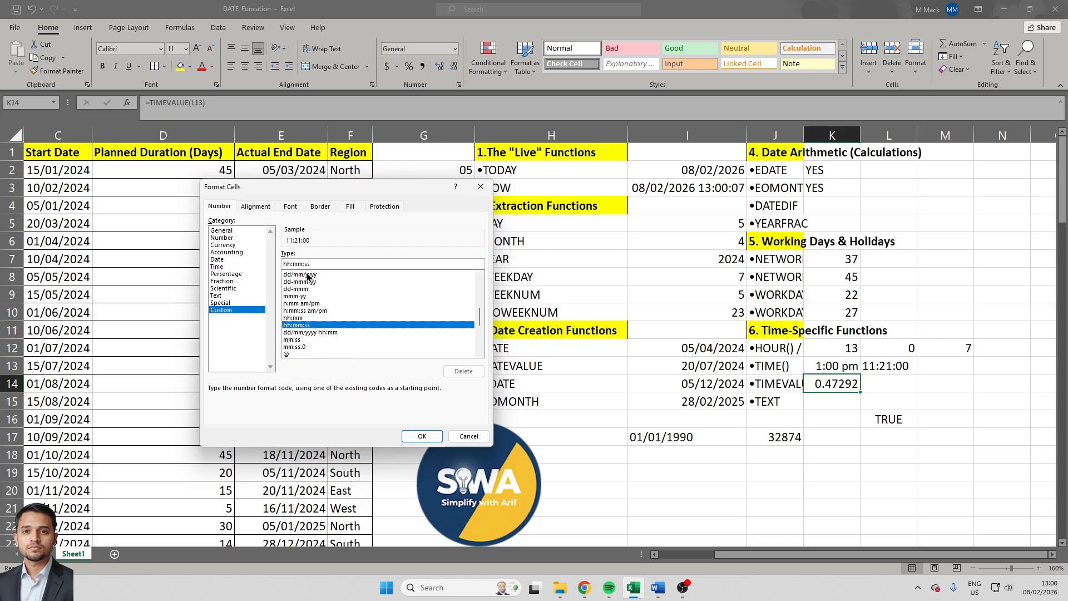
pyautogui.click(422, 435)
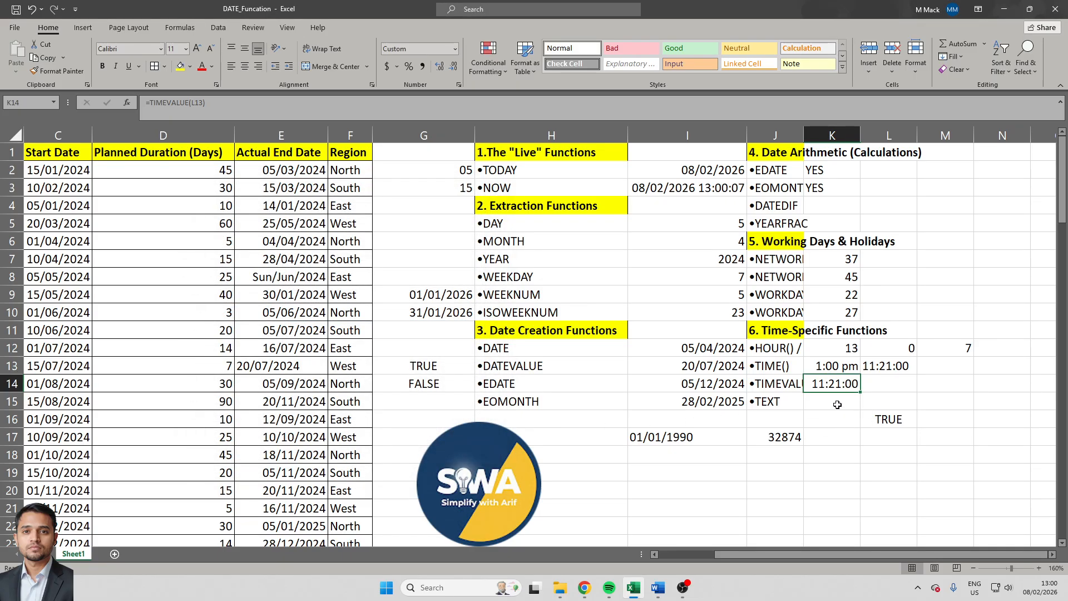
pyautogui.click(852, 400)
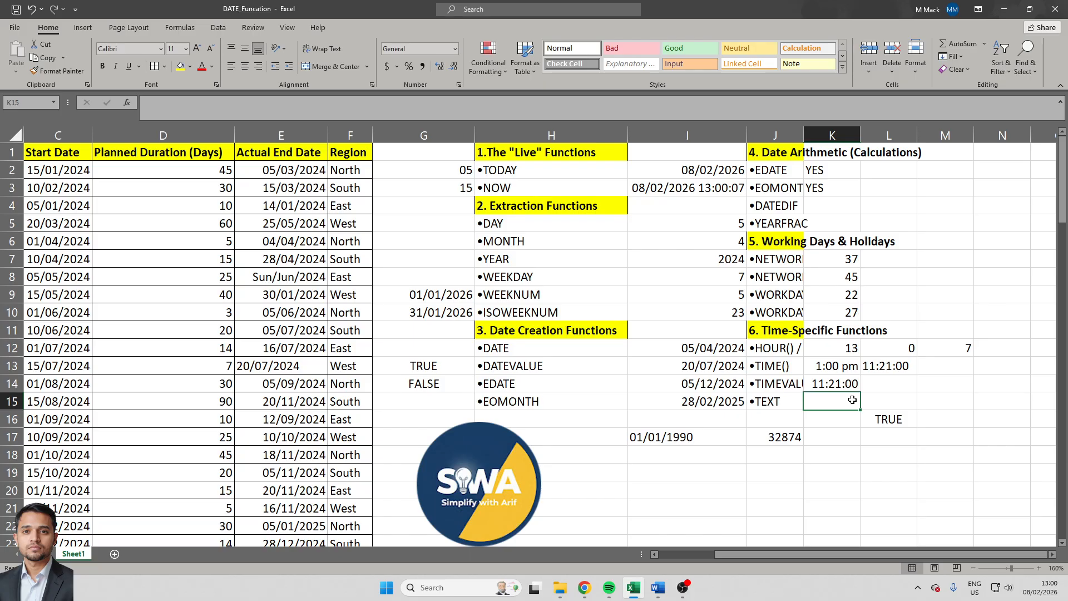
pyautogui.press('Left')
pyautogui.press('Left')
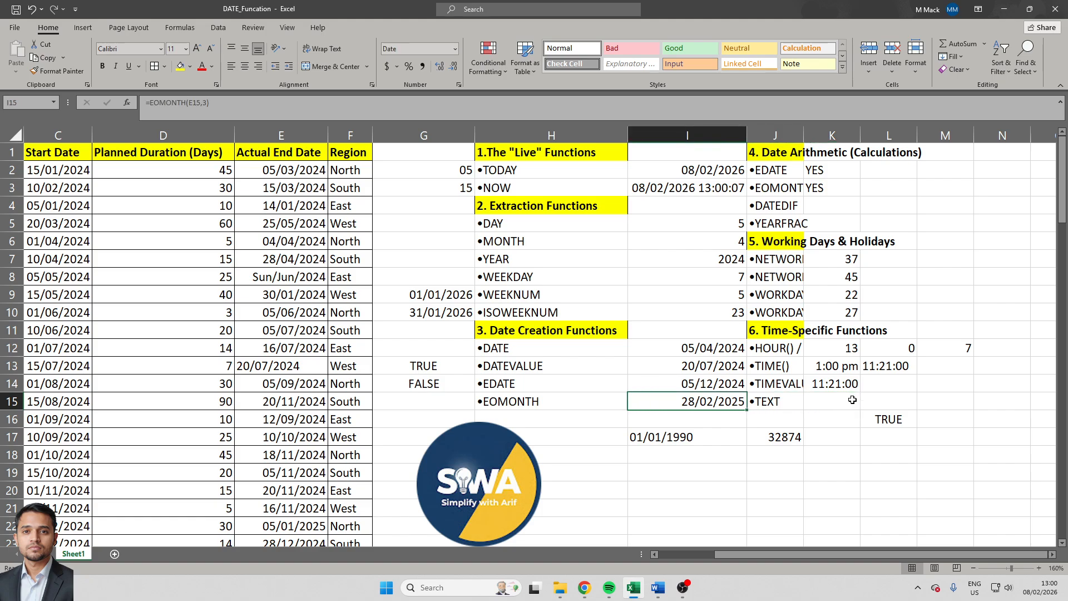
pyautogui.hotkey('ctrl', 'c')
pyautogui.press('Left')
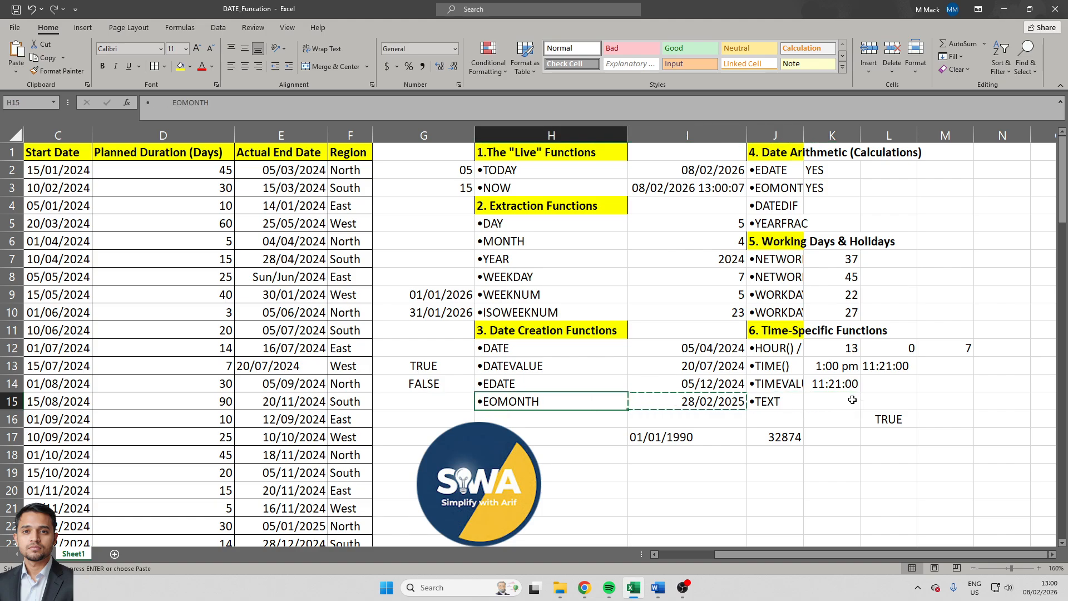
pyautogui.press('Right')
pyautogui.press('Down')
pyautogui.press('alt')
pyautogui.press('s')
pyautogui.press('Escape')
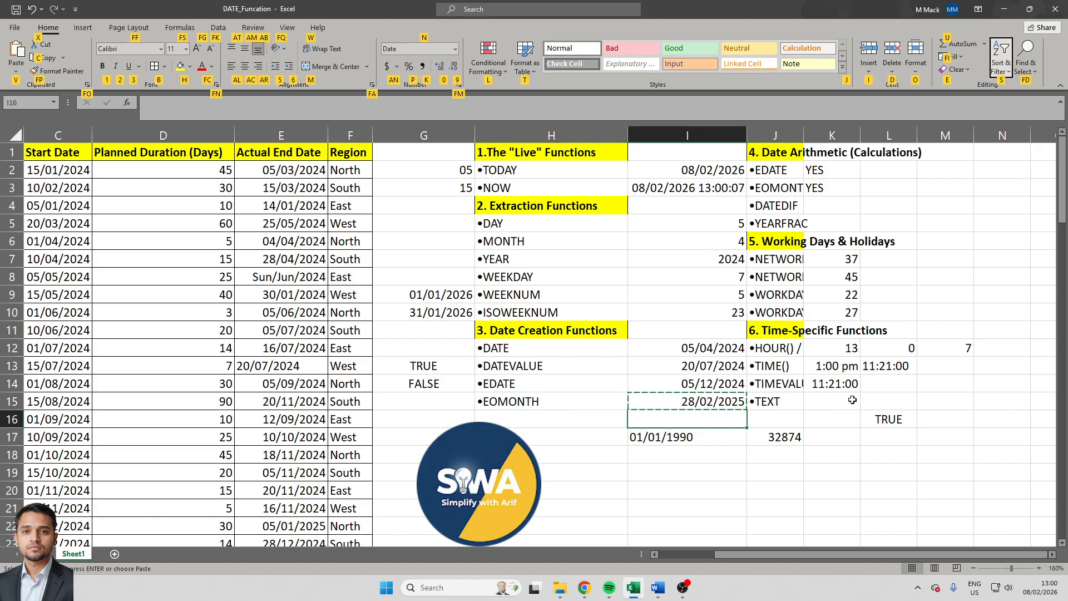
pyautogui.press('Escape')
pyautogui.press('Down')
pyautogui.press('Up')
pyautogui.press('Up')
pyautogui.press('Escape')
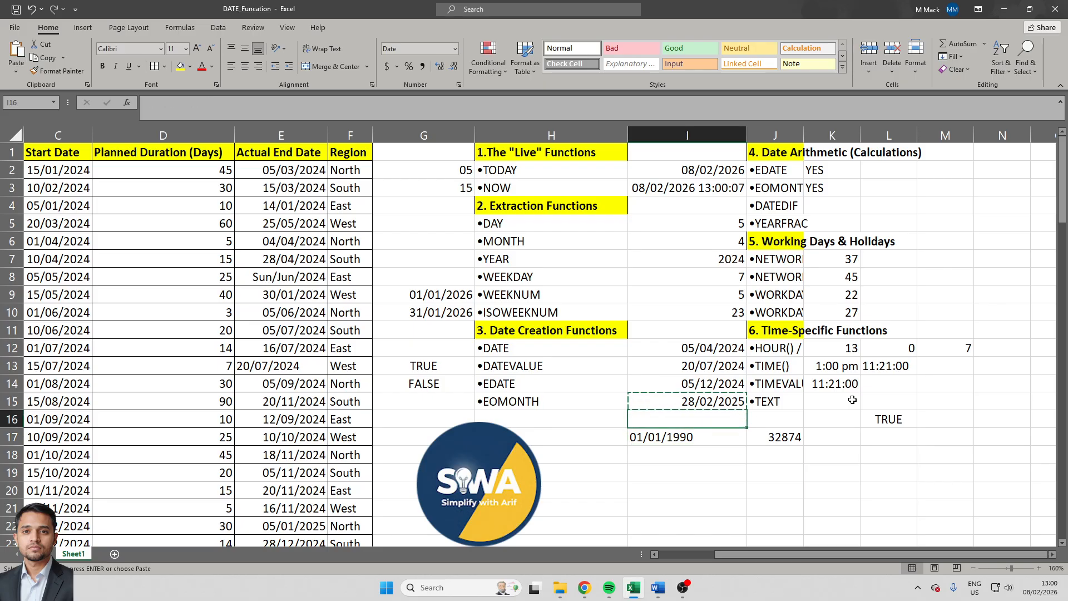
pyautogui.press('alt')
pyautogui.press('h')
pyautogui.press('s')
pyautogui.press('Down')
pyautogui.press('Escape')
pyautogui.press('Escape')
pyautogui.press('Down')
pyautogui.press('Up')
pyautogui.press('Right')
pyautogui.press('Escape')
pyautogui.press('Escape')
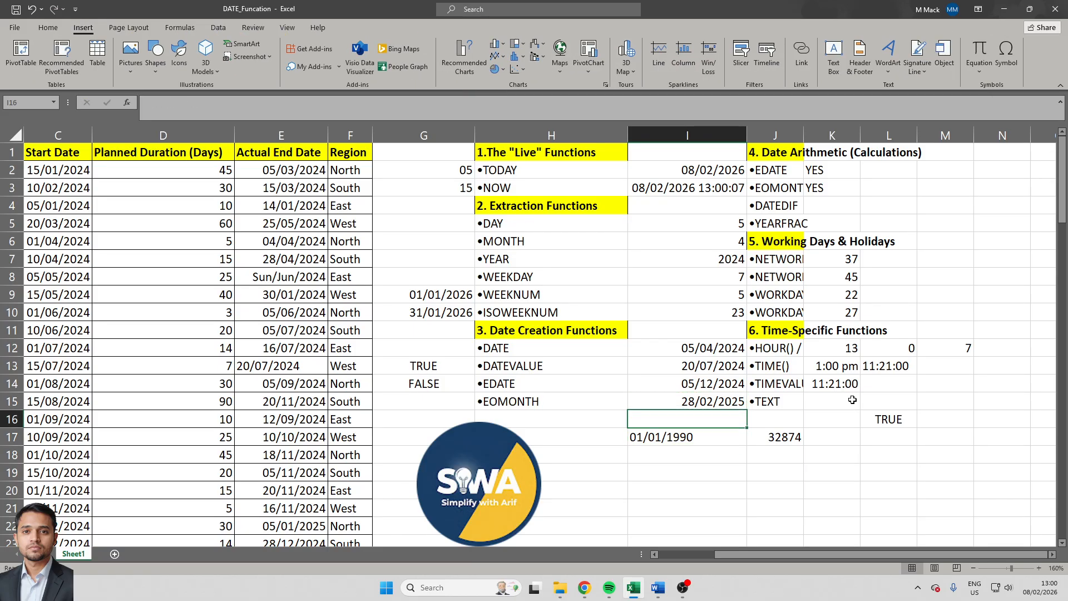
# - Enter the date Feb-2025 in cell I16
pyautogui.write('Feb')
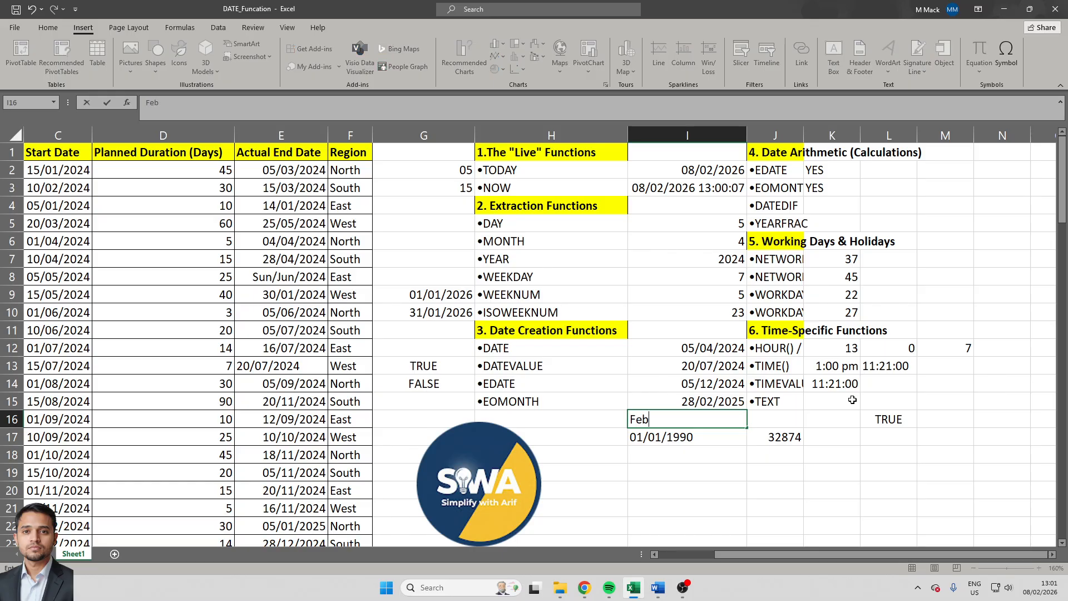
pyautogui.write('-2025')
pyautogui.hotkey('ctrl', 'Return')
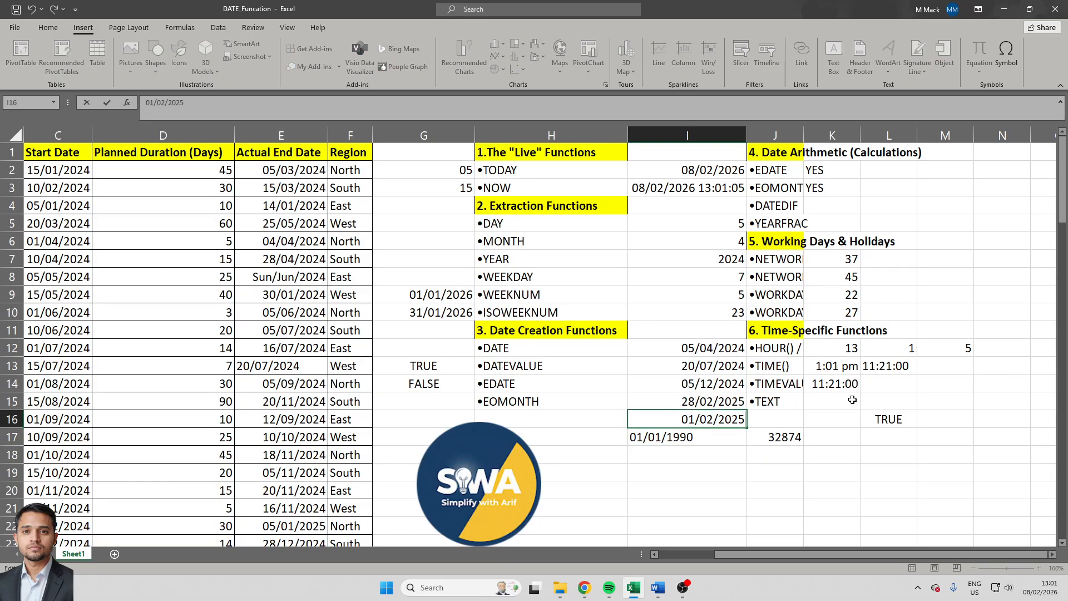
# - Format the date in cell I16 with the custom number format mm-yyyy
pyautogui.hotkey('ctrl', '1')
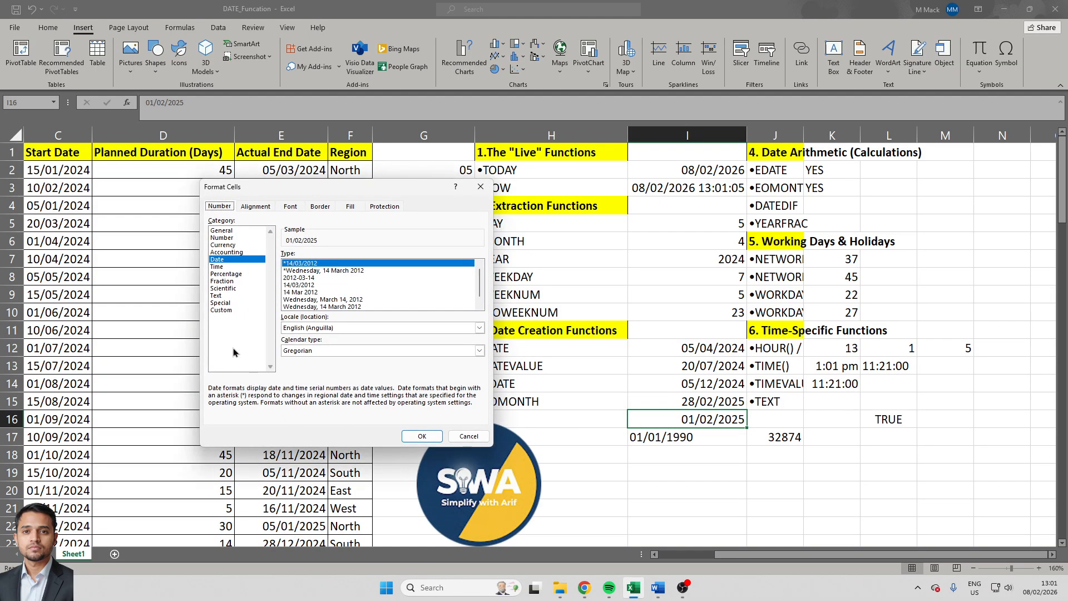
pyautogui.click(221, 310)
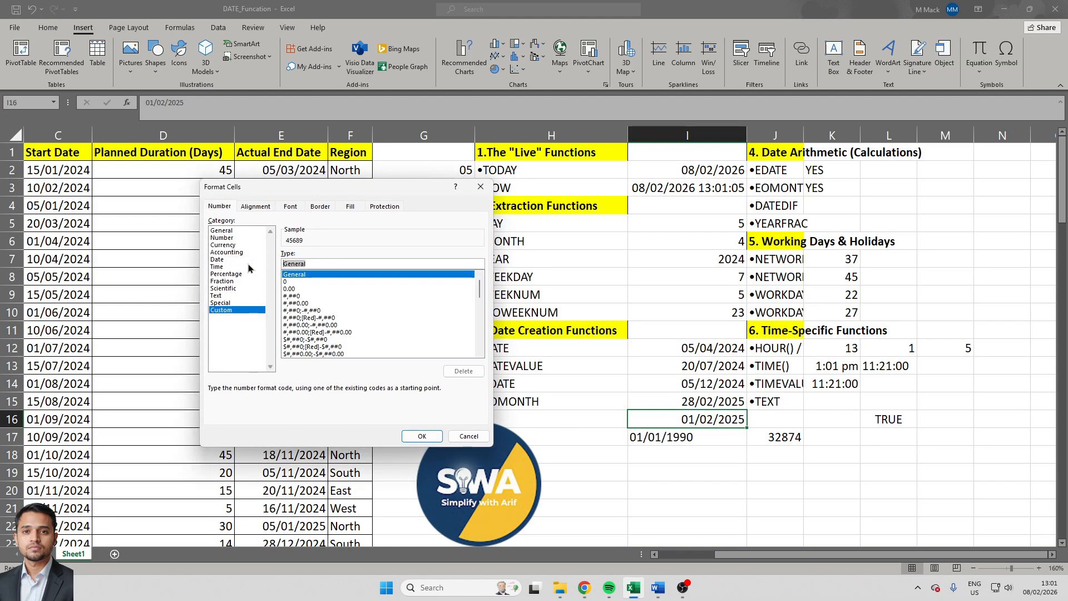
pyautogui.write('mm-yyyy')
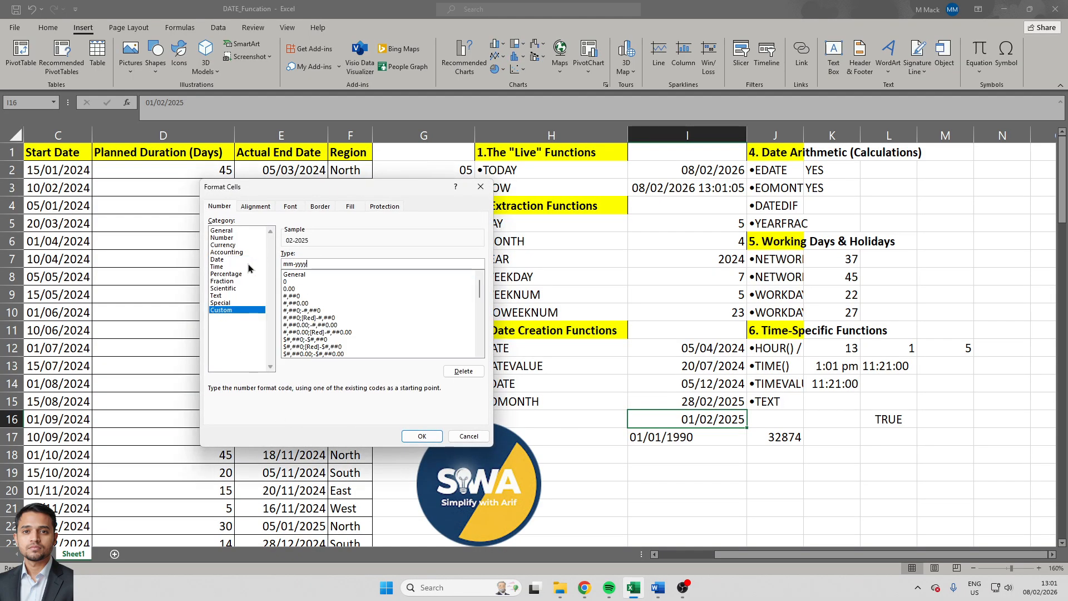
pyautogui.press('Return')
pyautogui.press('Up')
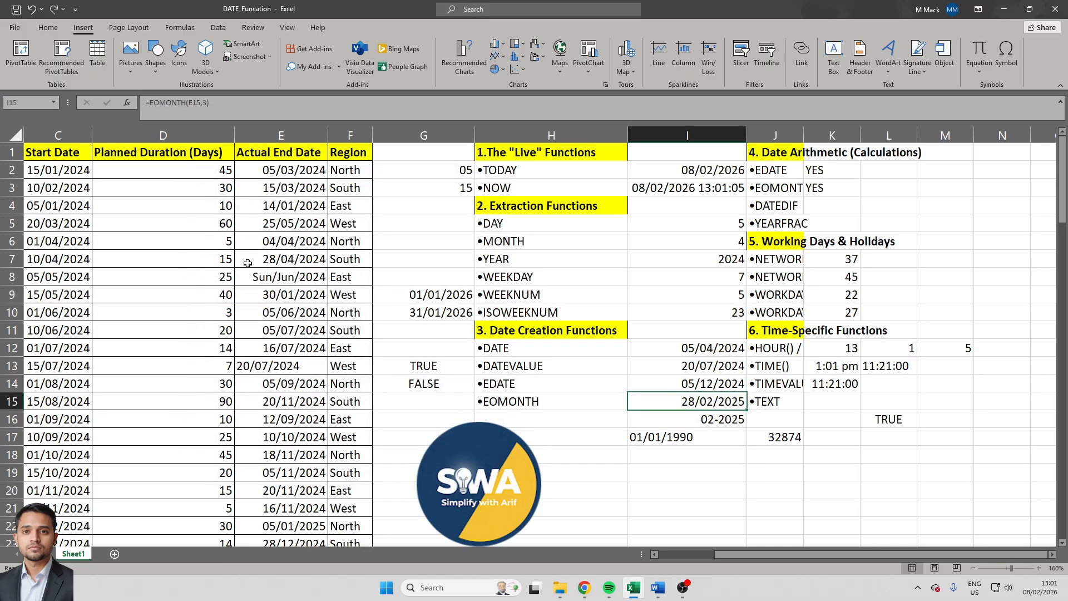
# - Change the custom number format of cell I16 to mmm-yyyy so the month appears as an abbreviated name
pyautogui.press('Down')
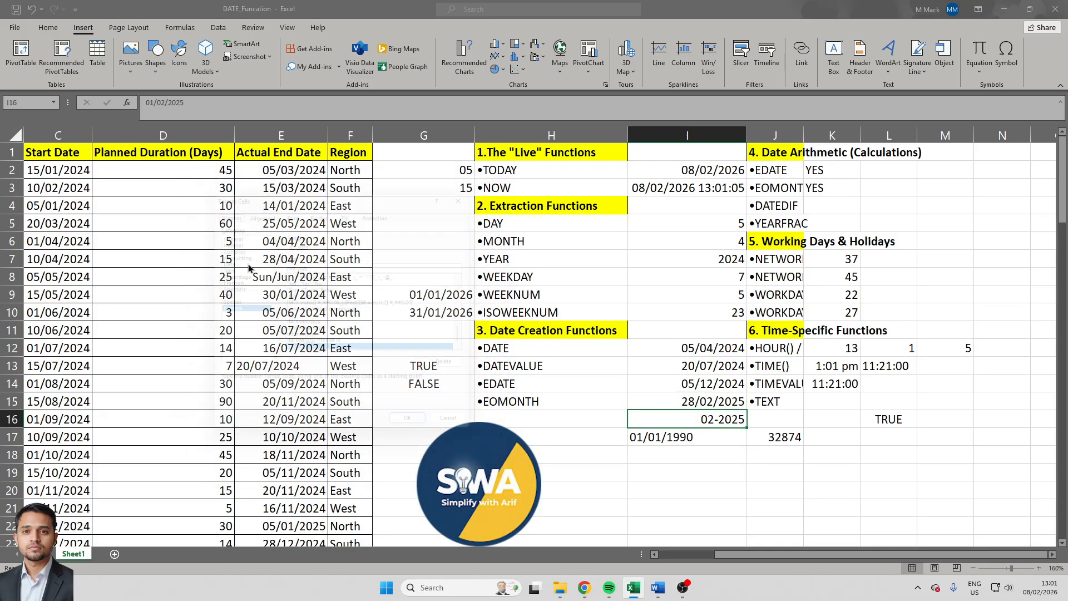
pyautogui.hotkey('ctrl', '1')
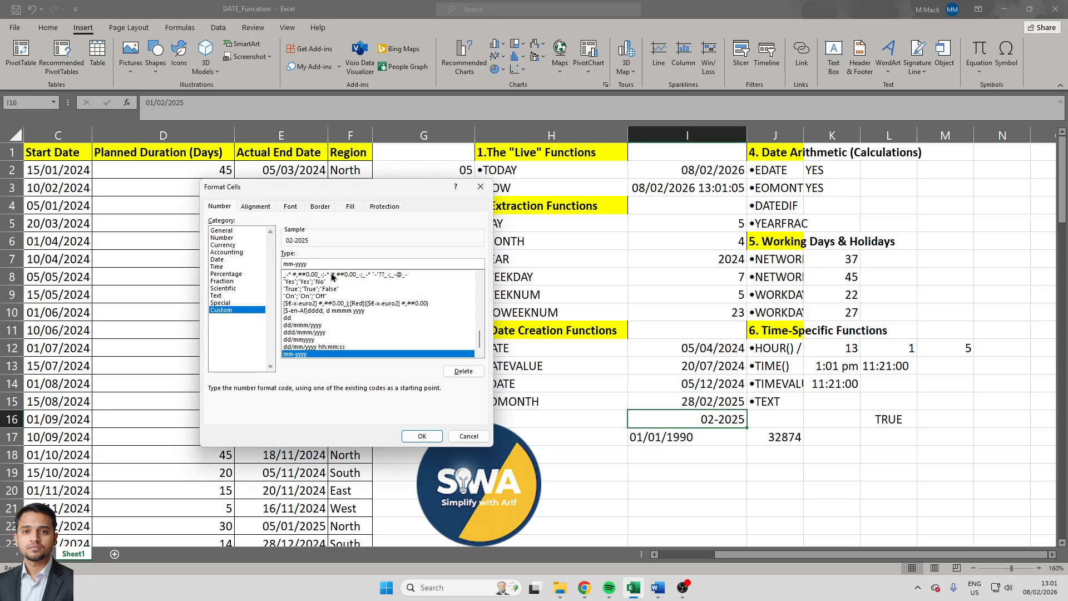
pyautogui.write('m')
pyautogui.press('Return')
pyautogui.press('Up')
pyautogui.press('Down')
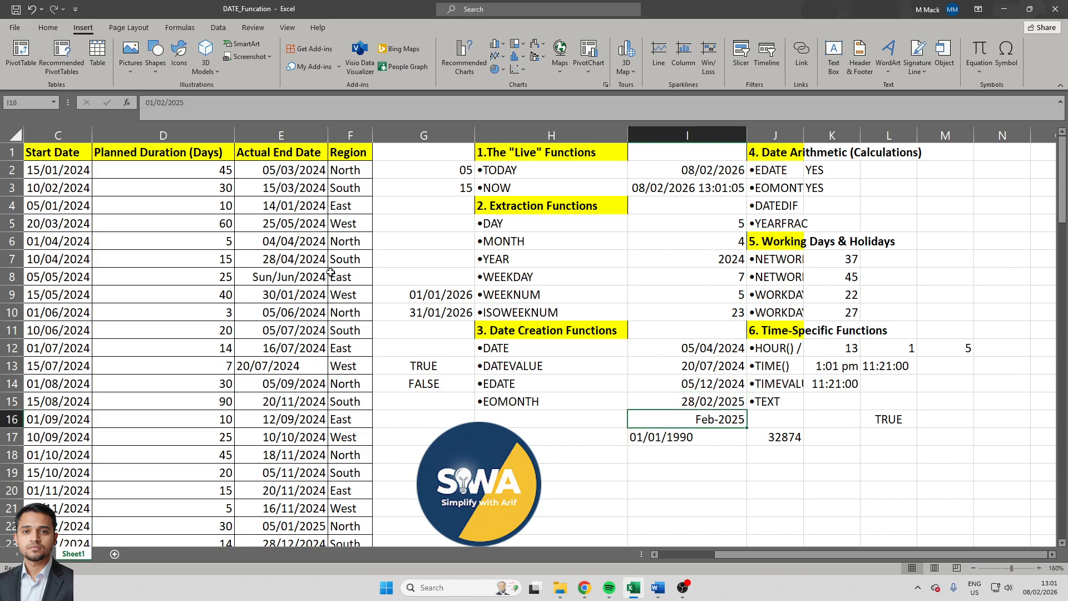
pyautogui.press('Up')
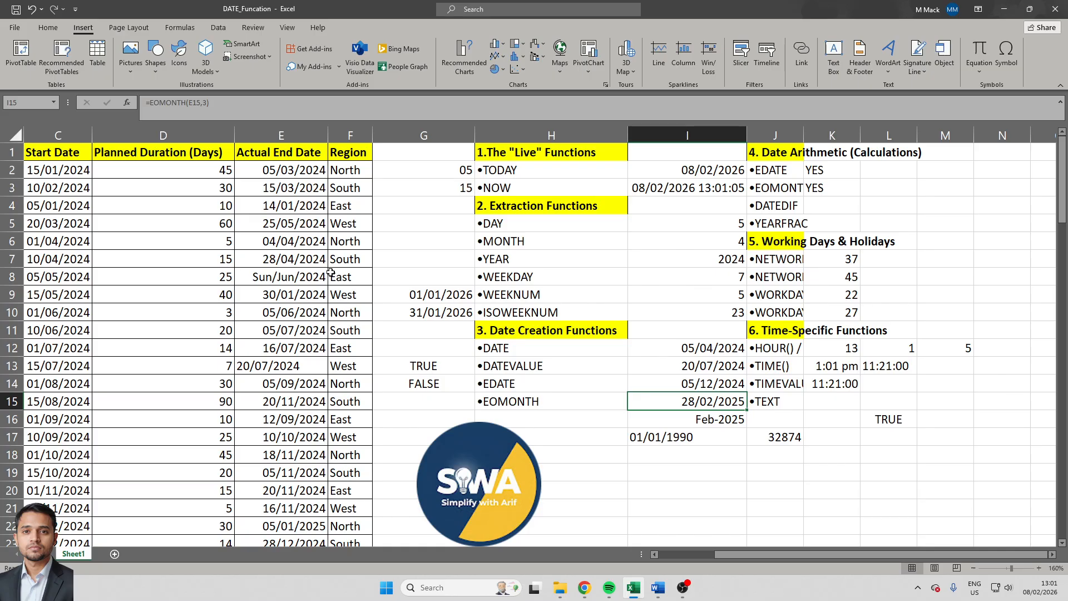
# - Convert the date in I15 to formatted text by entering =TEXT(I15,"mmm/ddd/yyyy") in cell K15
pyautogui.click(819, 405)
pyautogui.write('=')
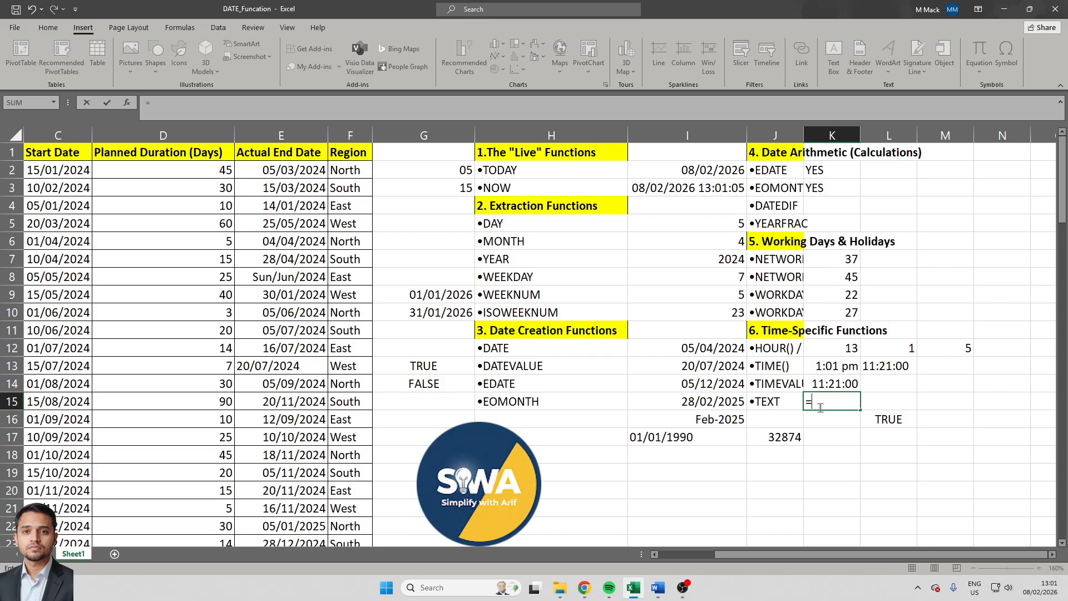
pyautogui.write('TEXT(')
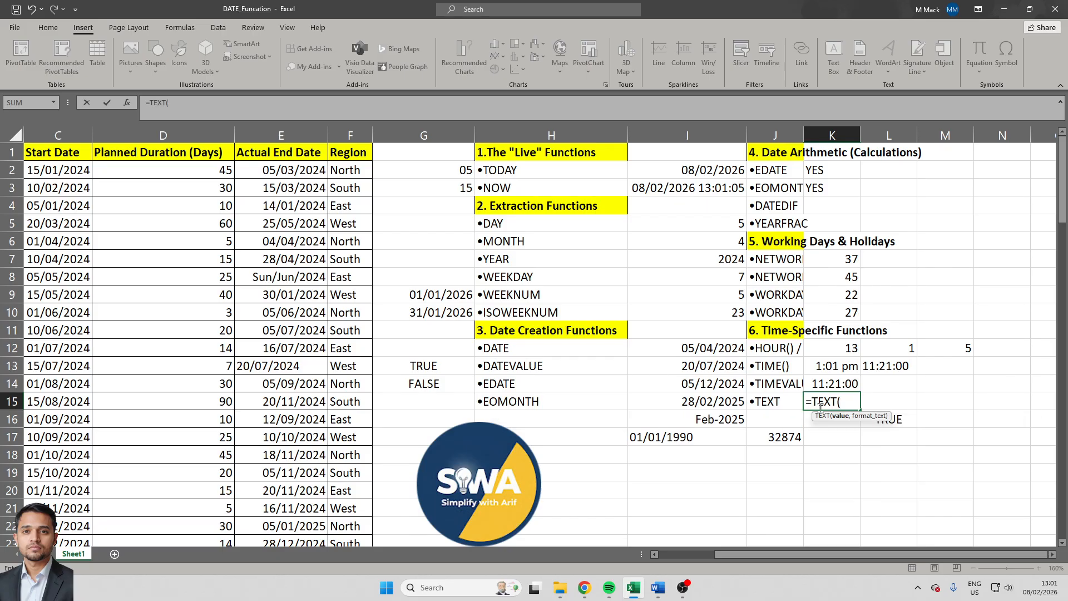
pyautogui.press('Left')
pyautogui.press('Left')
pyautogui.write(',')
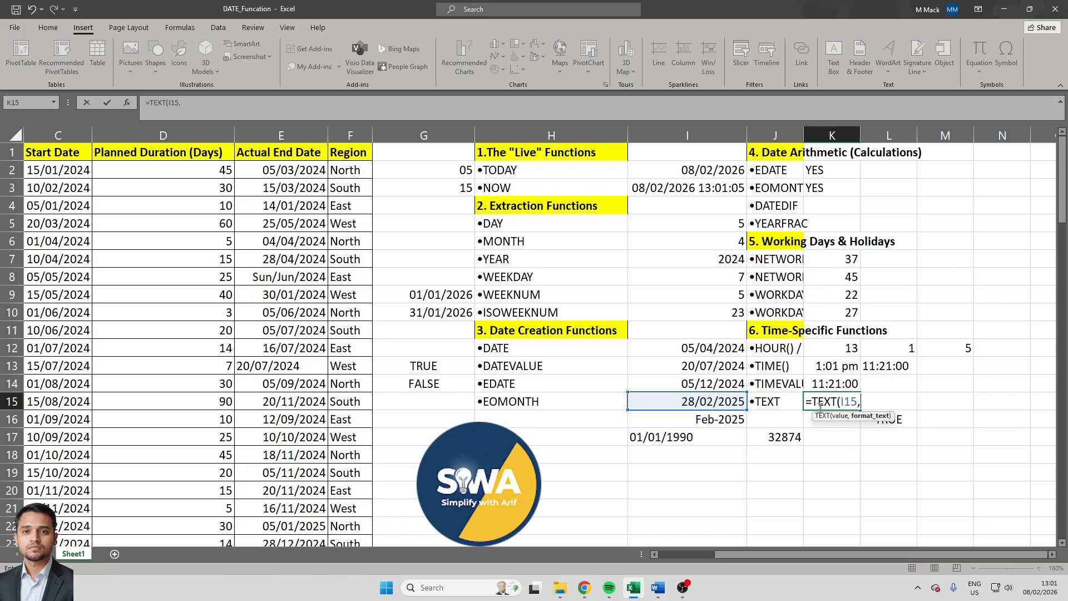
pyautogui.write('"mmm/ddd')
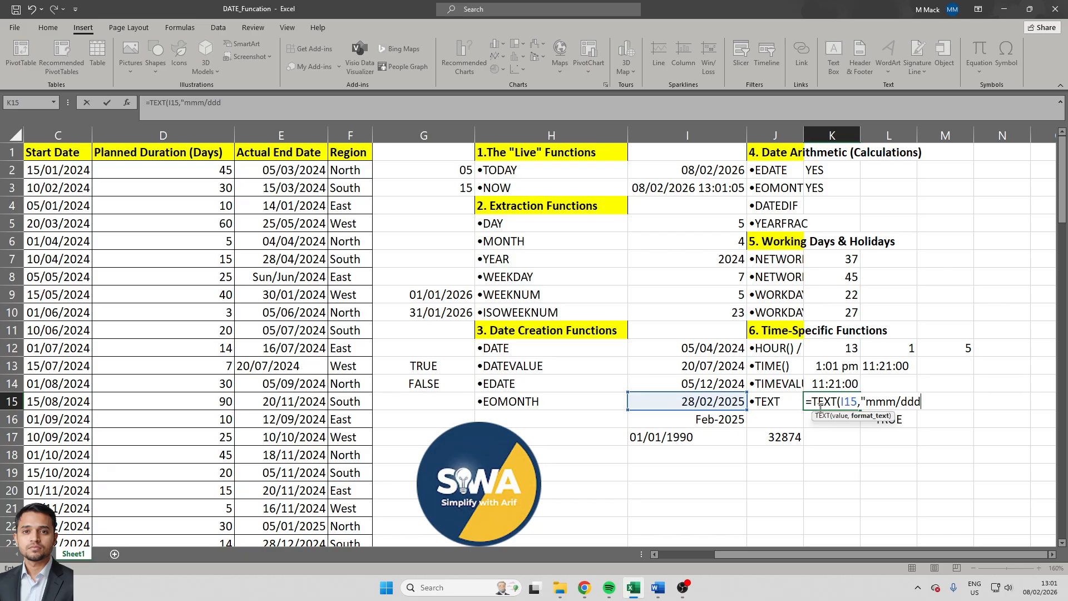
pyautogui.write('/yyyy")')
pyautogui.press('Return')
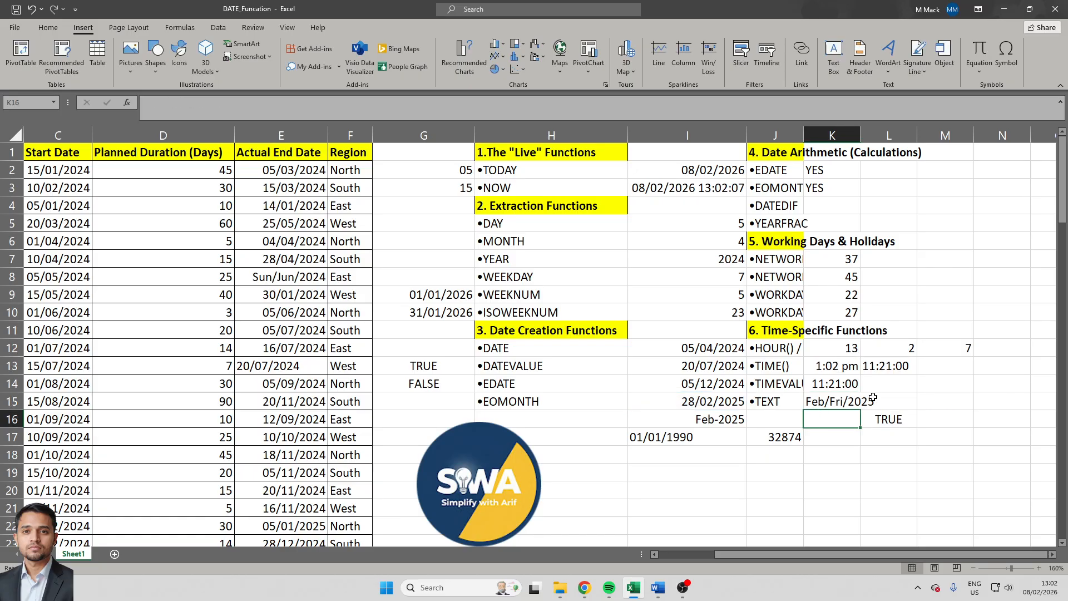
# - Add the day number to the TEXT formula in K15, making the format code "mmm/ddd/dd/yyyy"
pyautogui.click(843, 394)
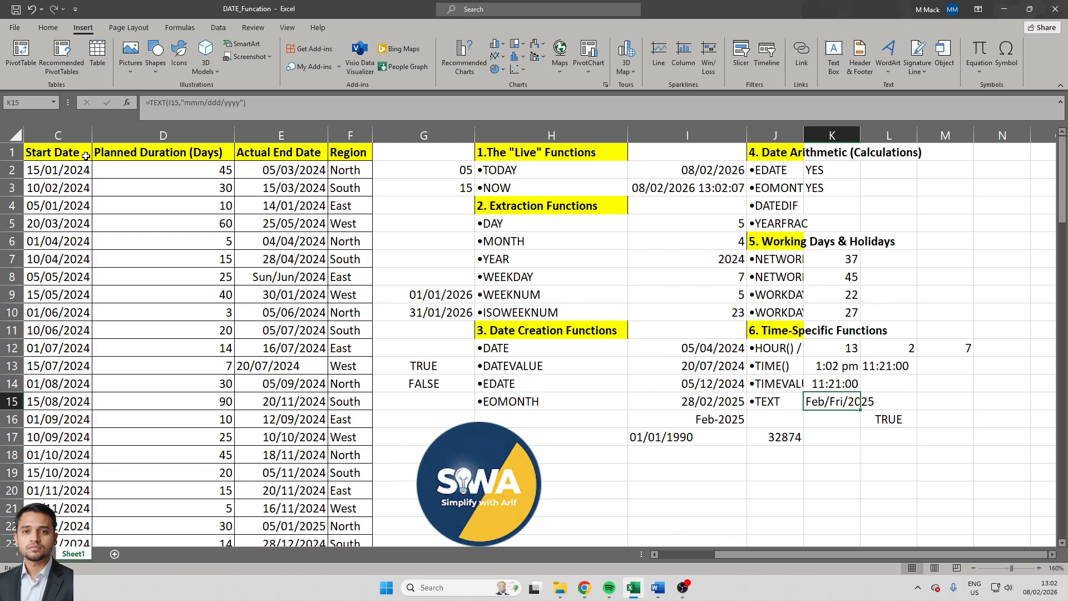
pyautogui.press('F2')
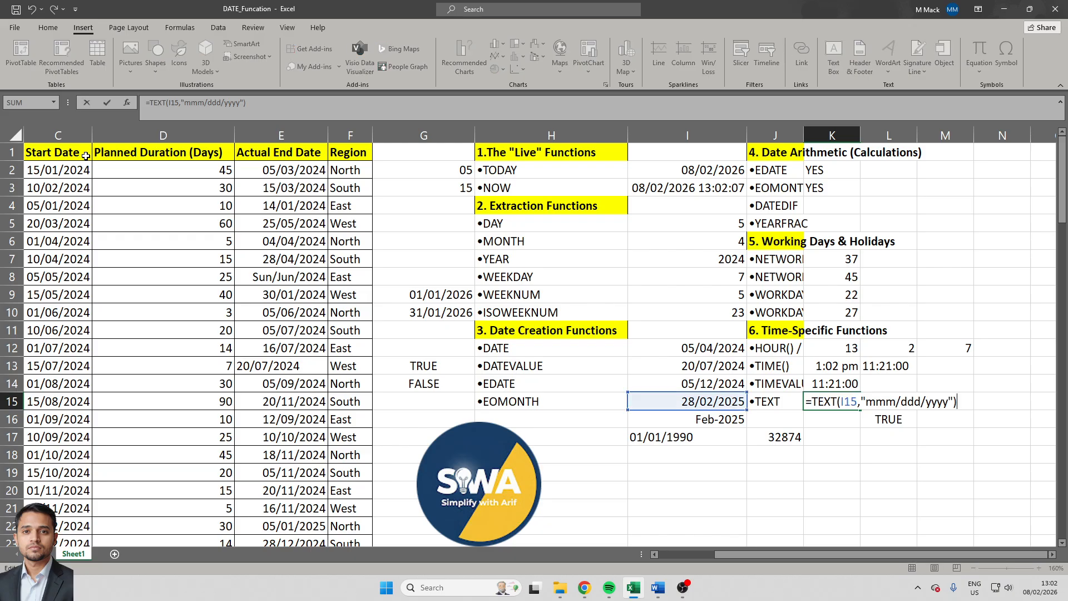
pyautogui.click(921, 401)
pyautogui.write('/')
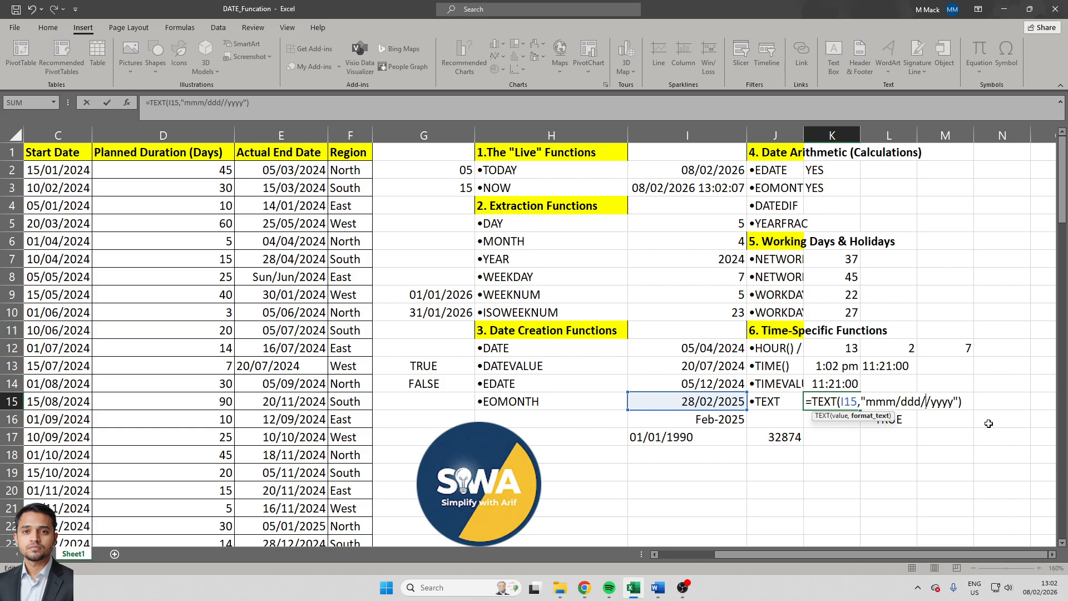
pyautogui.write('dd')
pyautogui.hotkey('ctrl', 'Return')
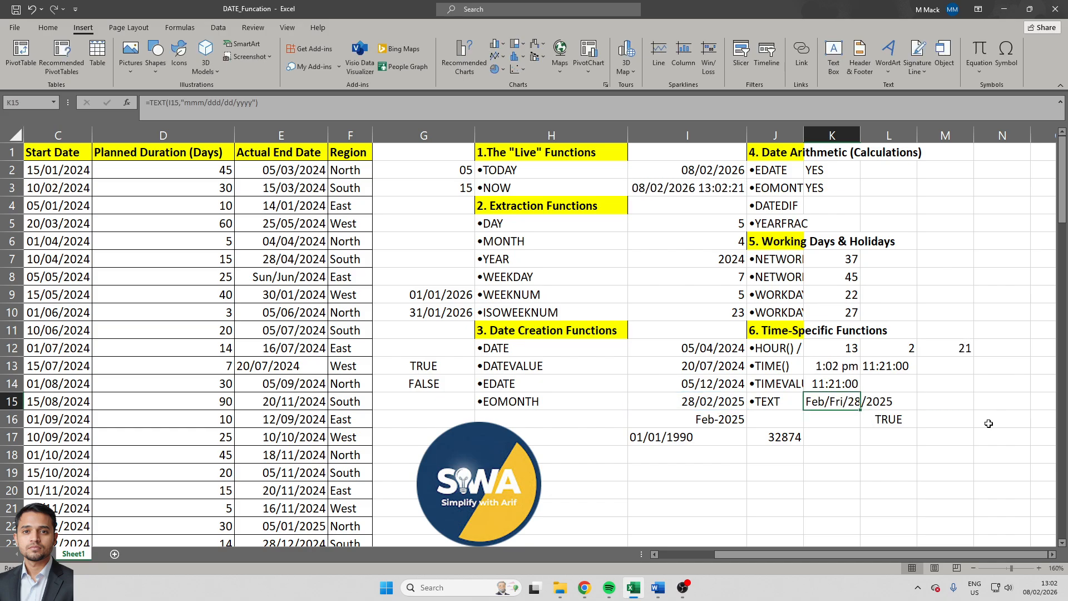
# - AutoFit the width of column K to the TEXT result in K15
pyautogui.hotkey('alt', 'h')
pyautogui.press('o')
pyautogui.press('i')
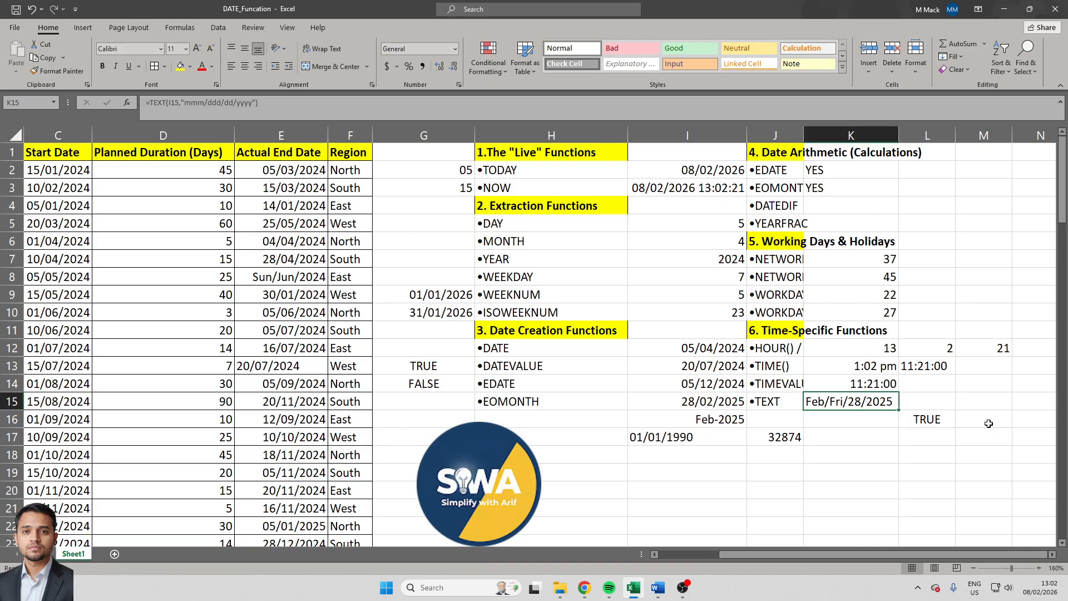
# - Replace the EOMONTH formula in cell I15 with its static value using Paste Special Values
pyautogui.press('Left')
pyautogui.press('Left')
pyautogui.press('Left')
pyautogui.press('Right')
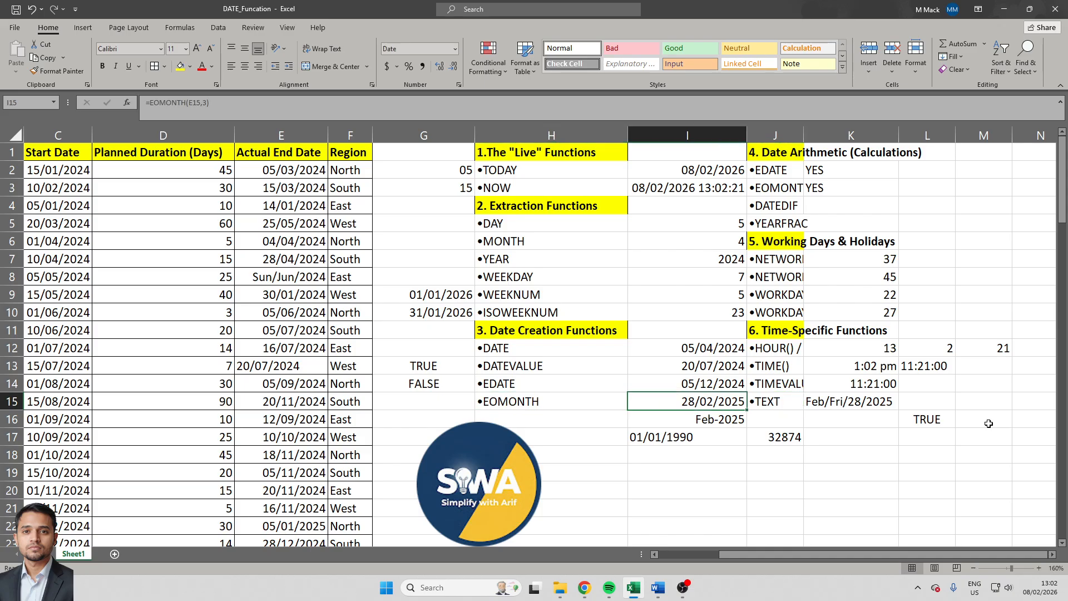
pyautogui.press('F2')
pyautogui.press('Escape')
pyautogui.hotkey('ctrl', 'c')
pyautogui.hotkey('alt', 'h')
pyautogui.press('v')
pyautogui.press('s')
pyautogui.press('v')
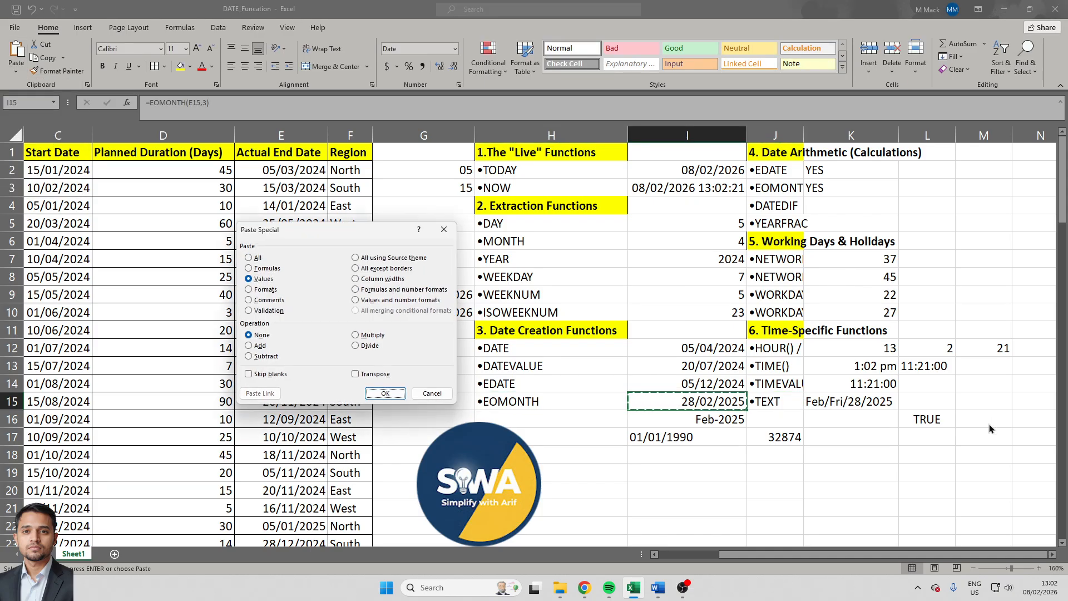
pyautogui.press('Return')
# - Change the month of the date in I15 to January, making it 28/01/2025
pyautogui.press('F2')
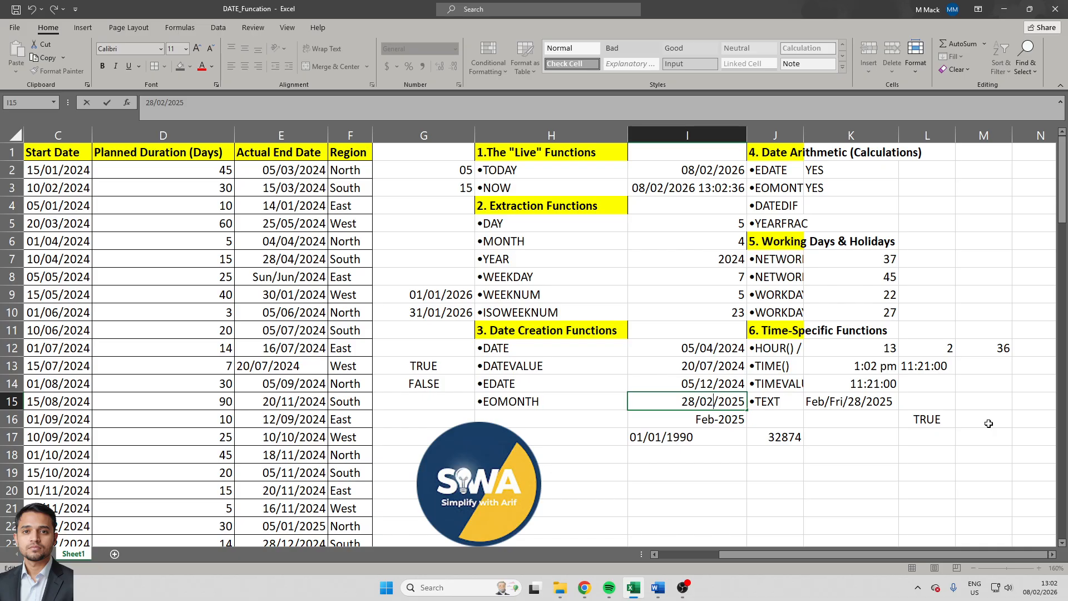
pyautogui.hotkey('shift', 'Right')
pyautogui.write('1')
pyautogui.press('Return')
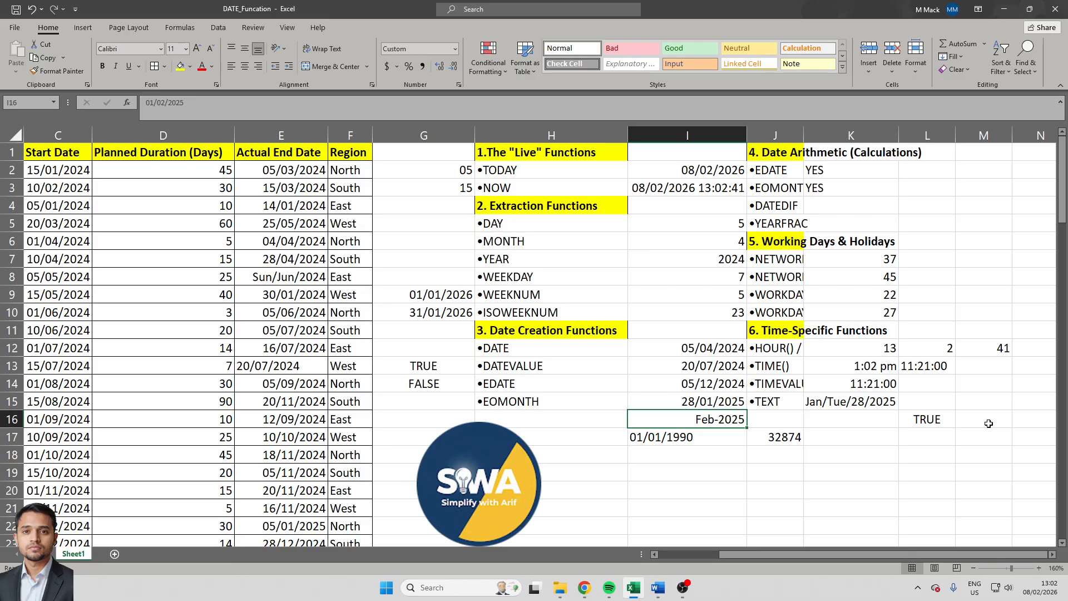
# - Change the year of the date in I15 to 2026, making it 28/01/2026
pyautogui.press('Up')
pyautogui.press('F2')
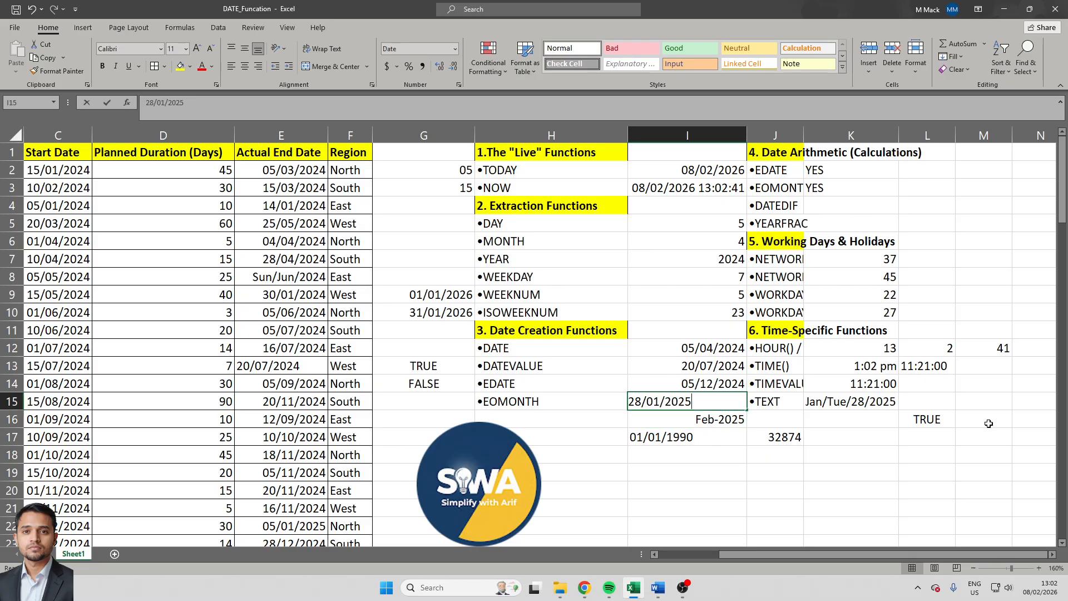
pyautogui.press('BackSpace')
pyautogui.write('6')
pyautogui.press('Return')
pyautogui.press('Up')
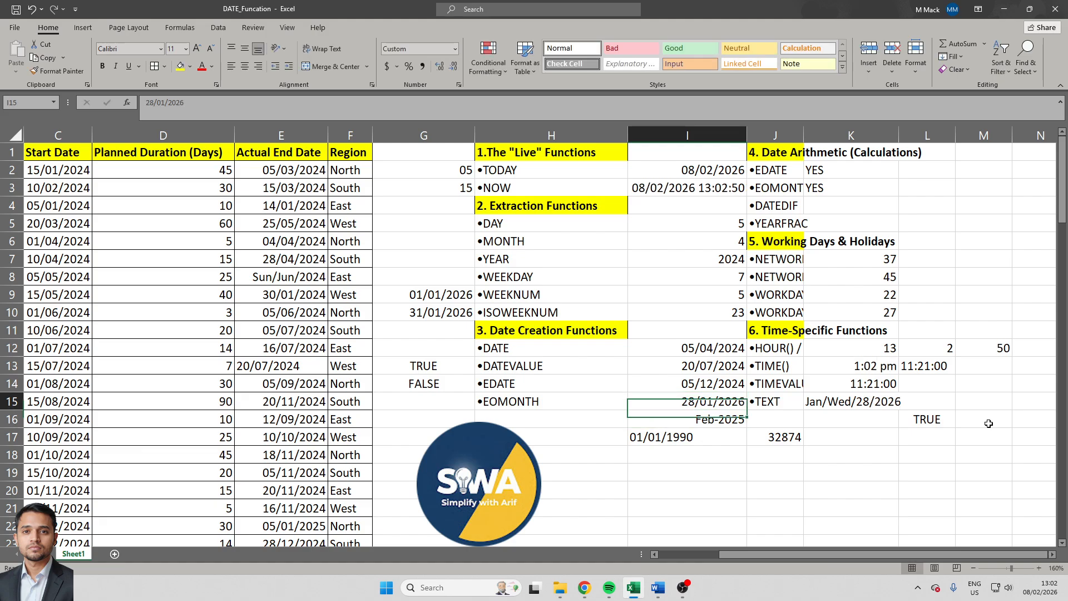
# - Change the day and month of the date in I15 so it reads 08/02/2026
pyautogui.press('F2')
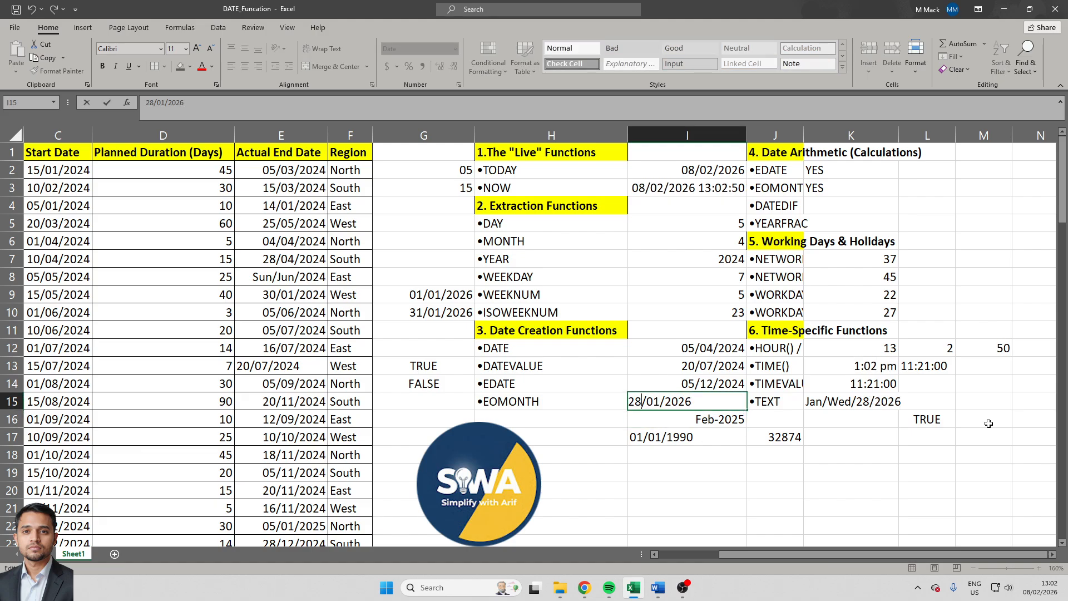
pyautogui.press('BackSpace')
pyautogui.write('2')
pyautogui.press('Home')
pyautogui.hotkey('shift', 'Right')
pyautogui.hotkey('shift', 'Right')
pyautogui.write('08')
pyautogui.press('Return')
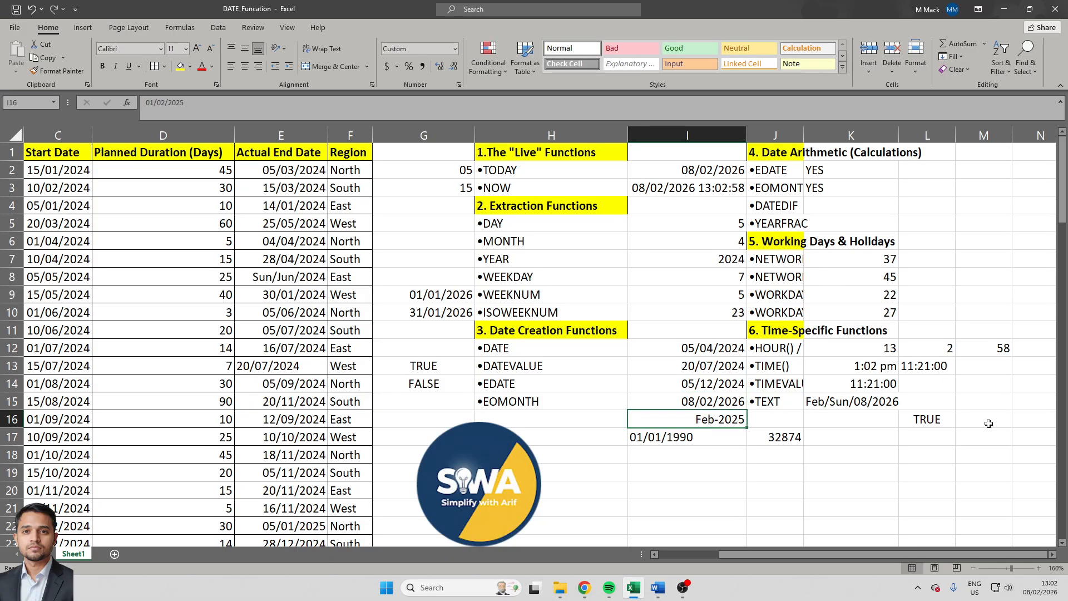
# - Review the TEXT formula and its result in cell K15, and switch to OBS
pyautogui.press('Up')
pyautogui.press('Right')
pyautogui.press('Right')
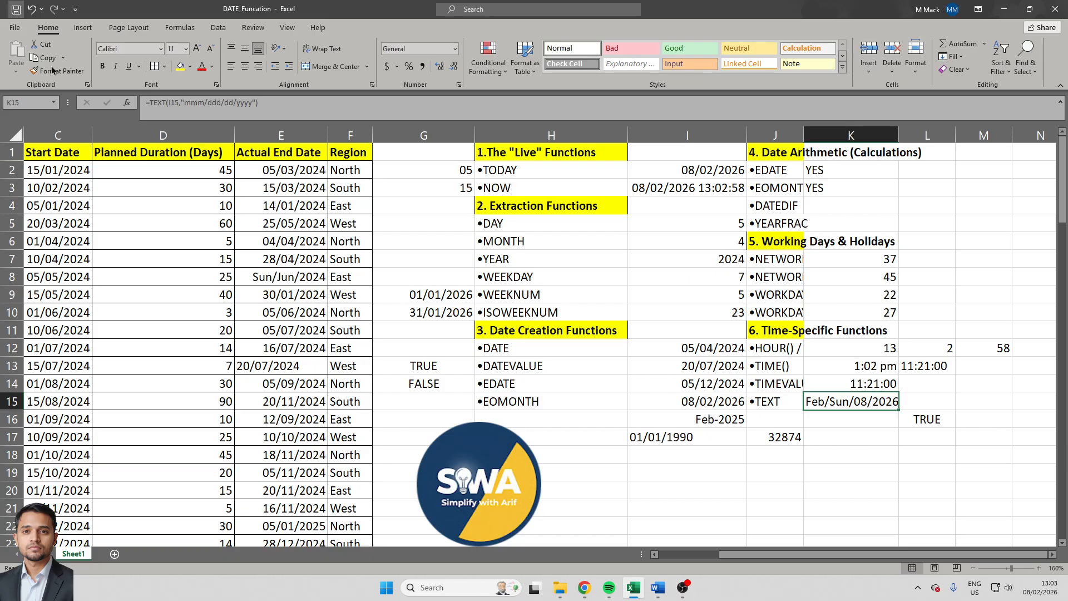
pyautogui.click(688, 590)
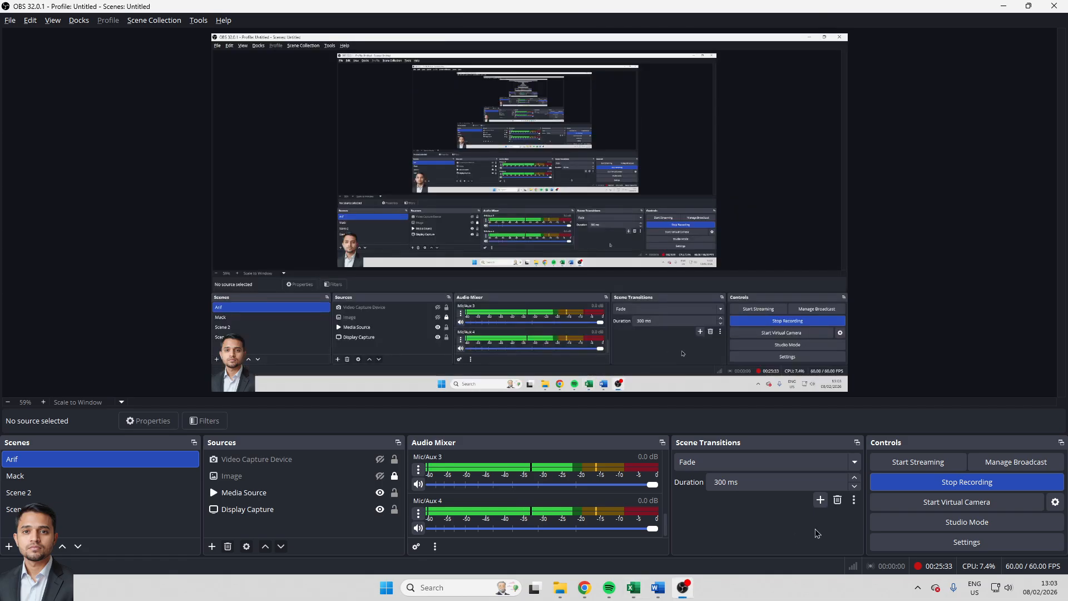